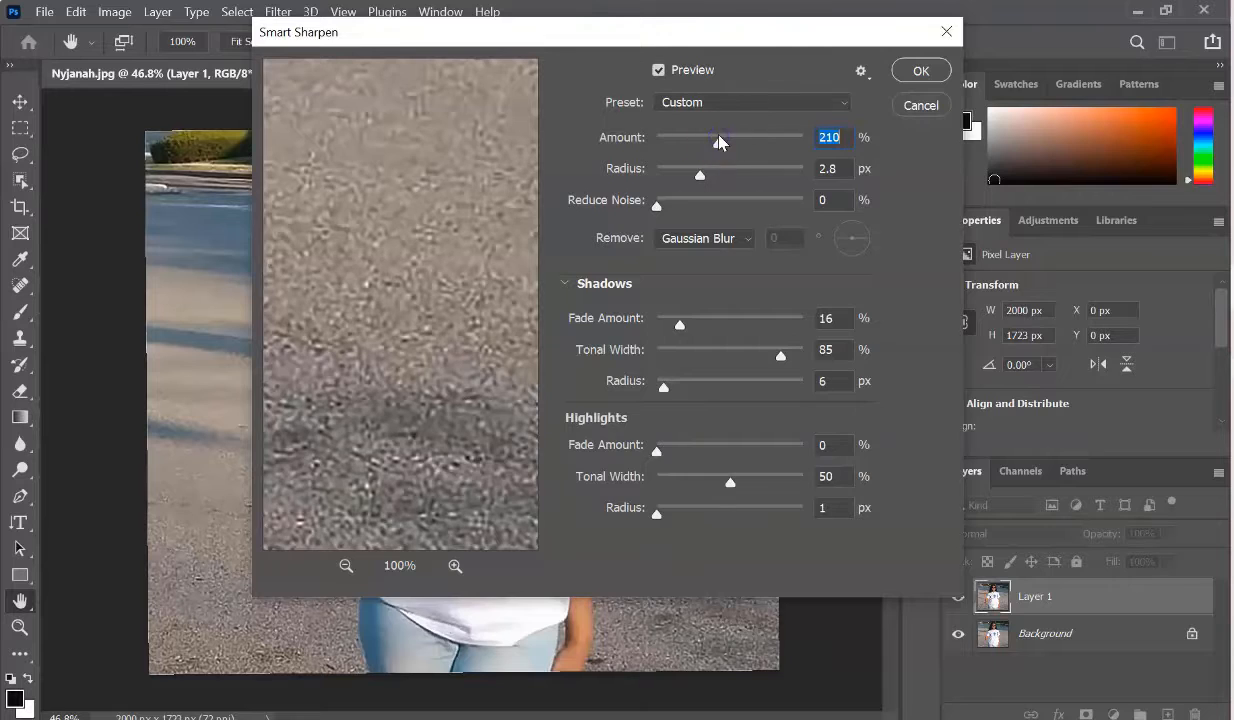
Bring the girl's face into the Smart Sharpen preview and set the radius to 3.5 px
left_click_drag(670, 32, 891, 44)
left_click_drag(620, 252, 776, 500)
mouse_move(922, 187)
left_mouse_down()
mouse_move(945, 187)
mouse_move(930, 187)
left_mouse_up()
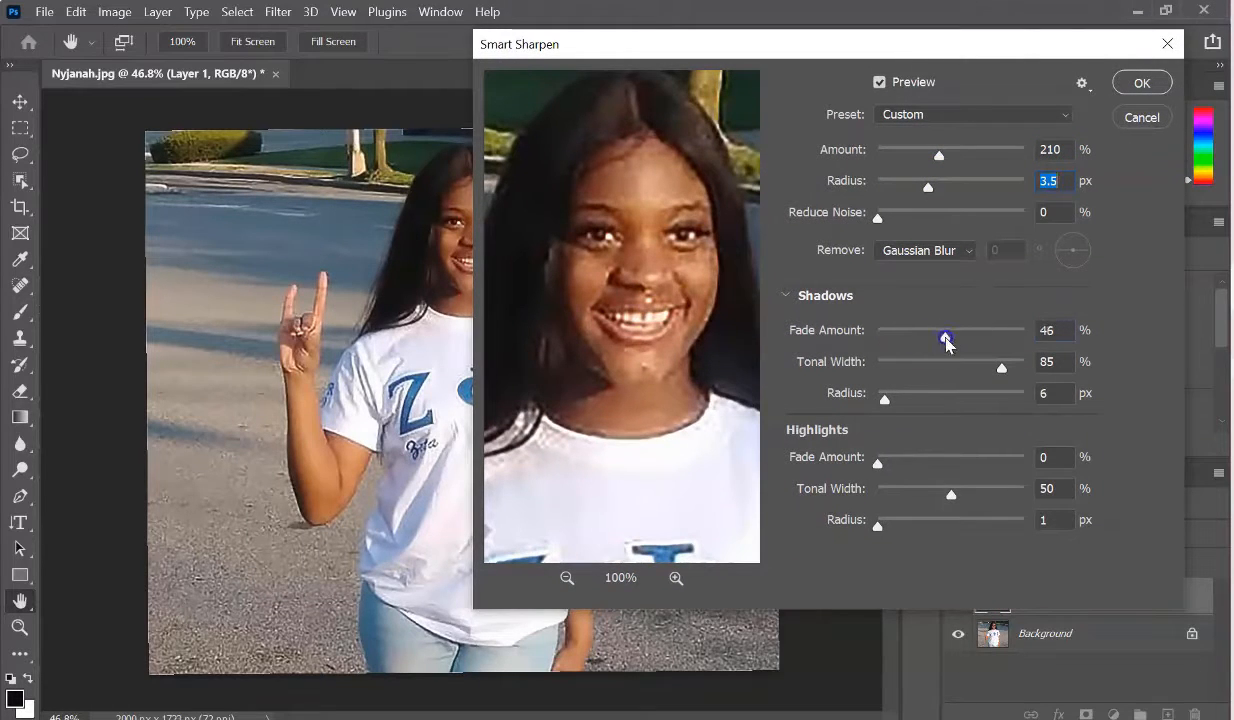
Set Smart Sharpen shadows to fade 12%, tonal width 52%, radius 9 px, highlights to fade 51%, radius 6 px, and apply the filter
left_click_drag(914, 341, 888, 352)
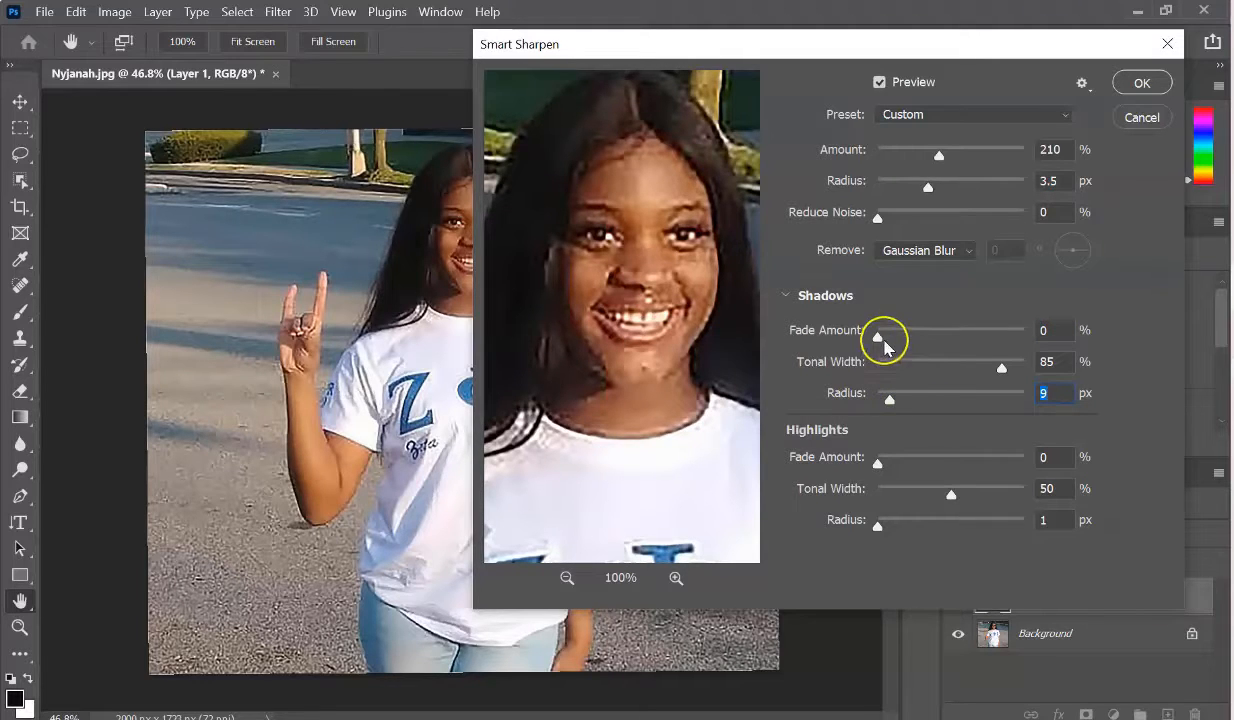
left_click(955, 368)
left_click_drag(895, 337, 899, 338)
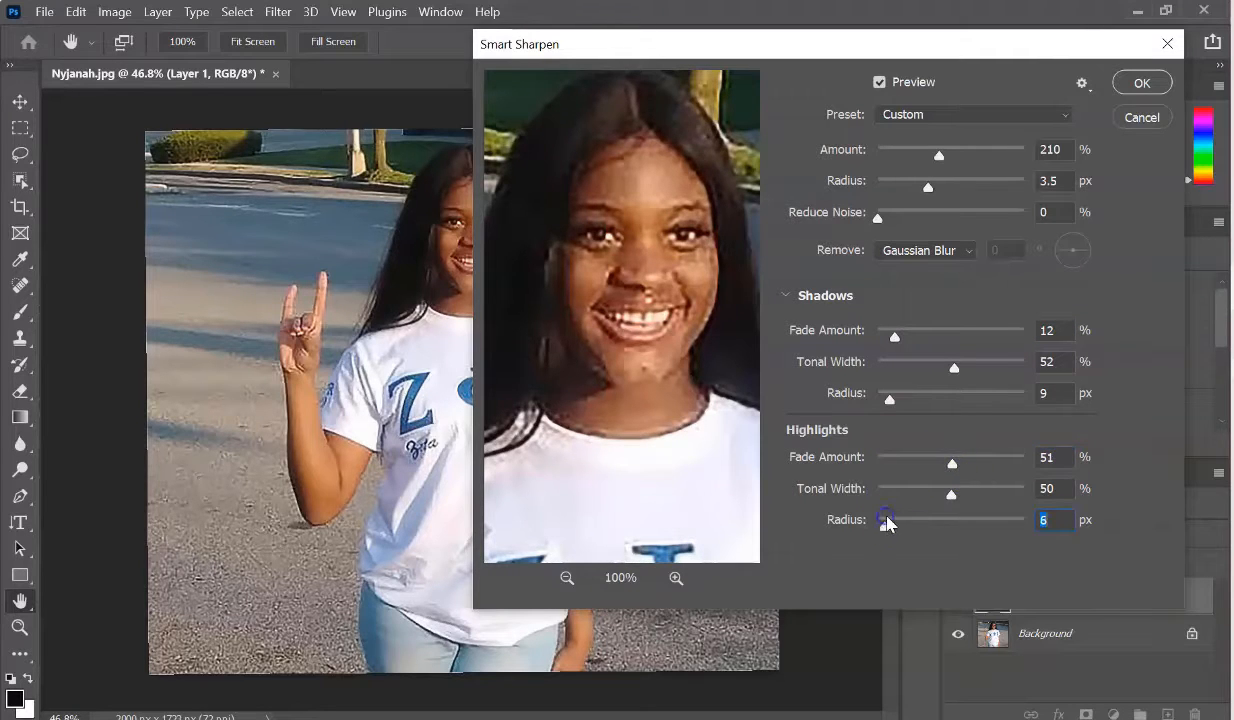
key("Return")
Apply the Oil Paint filter to Layer 1 with cleanliness 4.2, scale about 2.0 and stylization slightly below 4.9
left_click(278, 11)
mouse_move(325, 390)
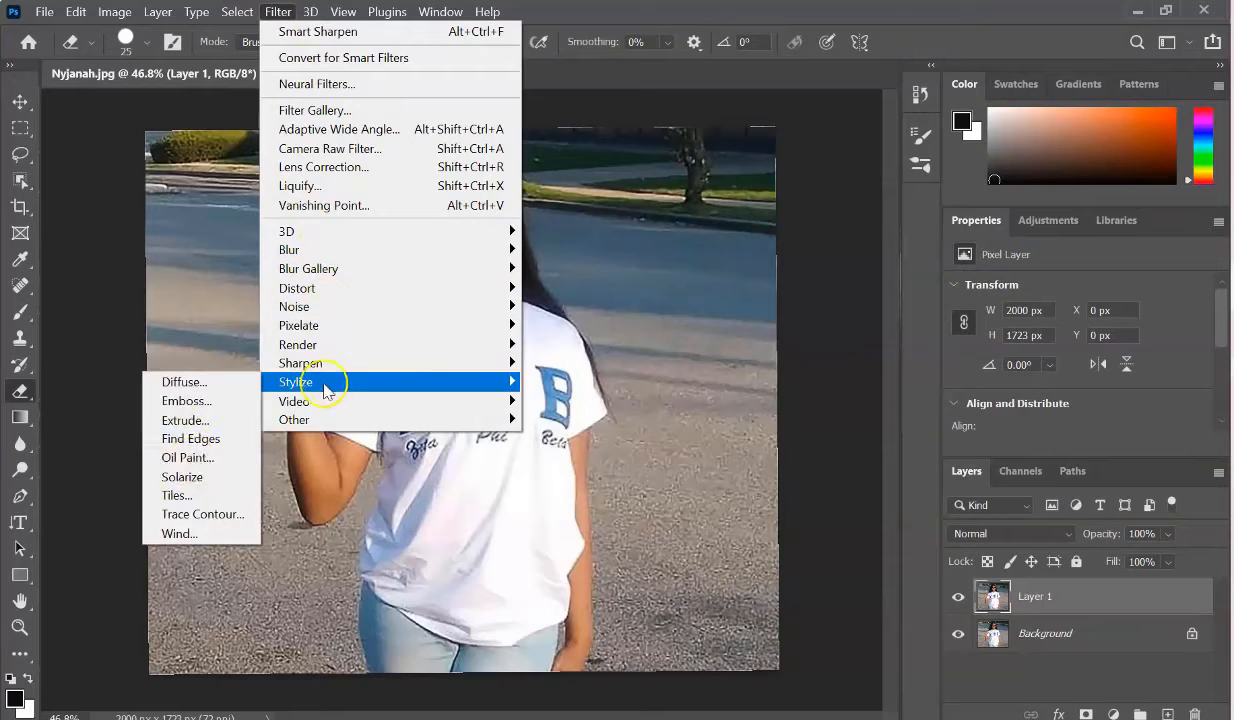
left_click(188, 457)
left_click_drag(584, 124, 693, 388)
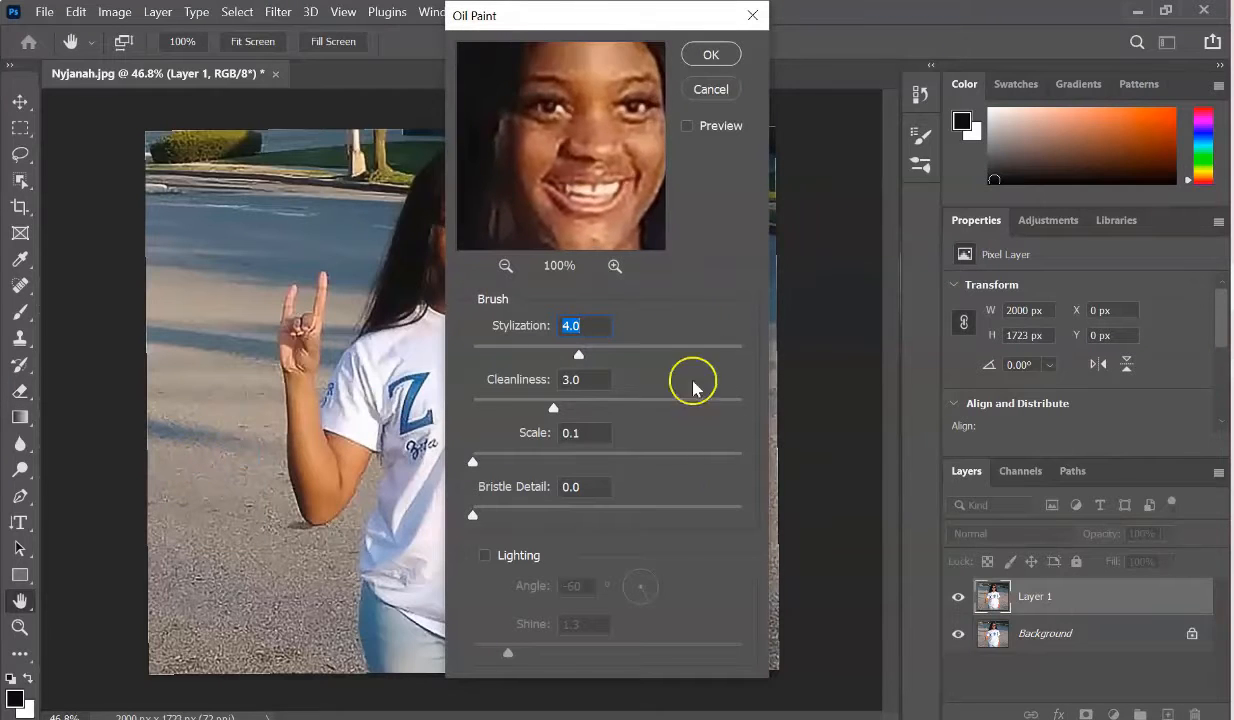
left_click_drag(554, 406, 587, 410)
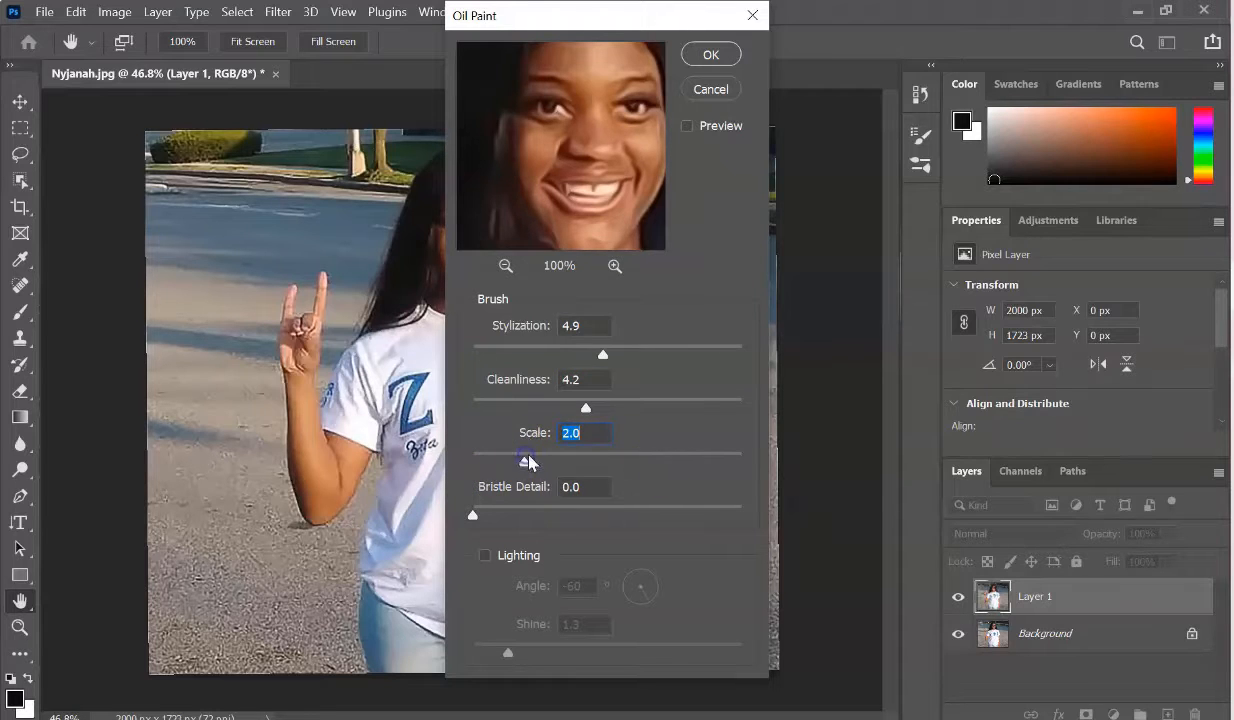
left_click_drag(603, 355, 593, 355)
left_click(708, 56)
Apply a Surface Blur to Layer 1 to smooth the painted photo
left_click(278, 11)
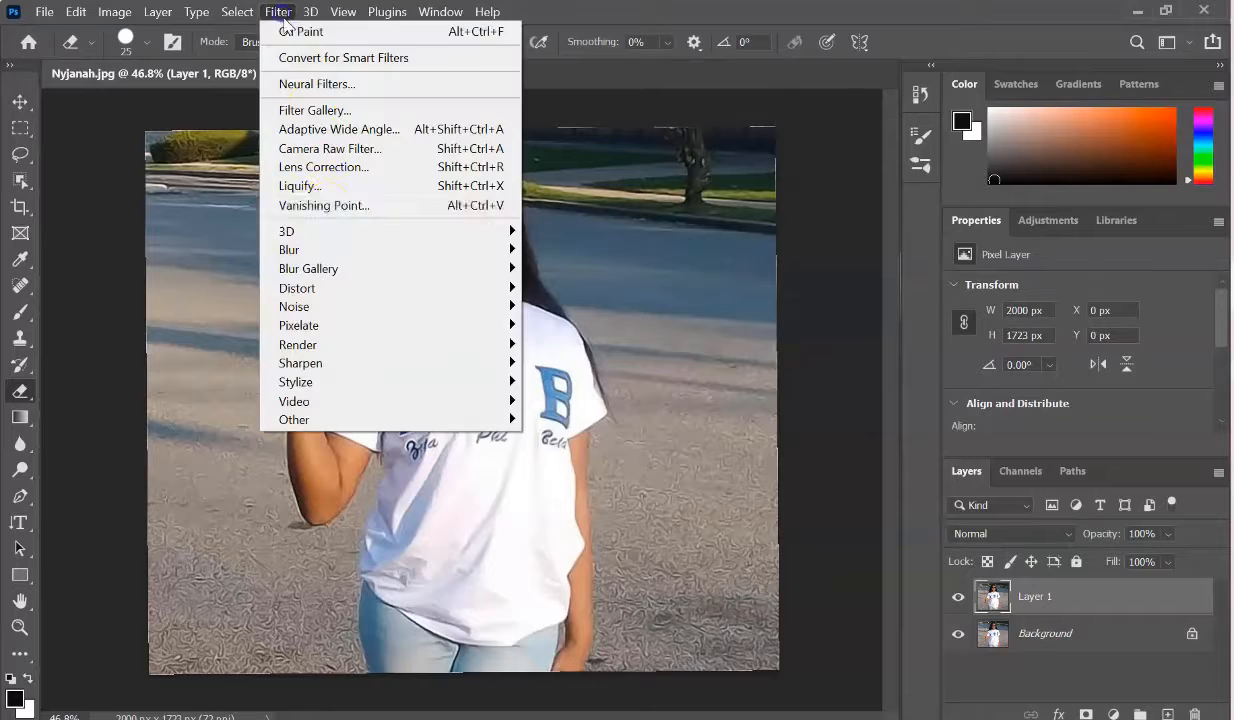
mouse_move(420, 253)
left_click(572, 438)
left_click_drag(525, 410, 488, 406)
left_click(708, 128)
key("e")
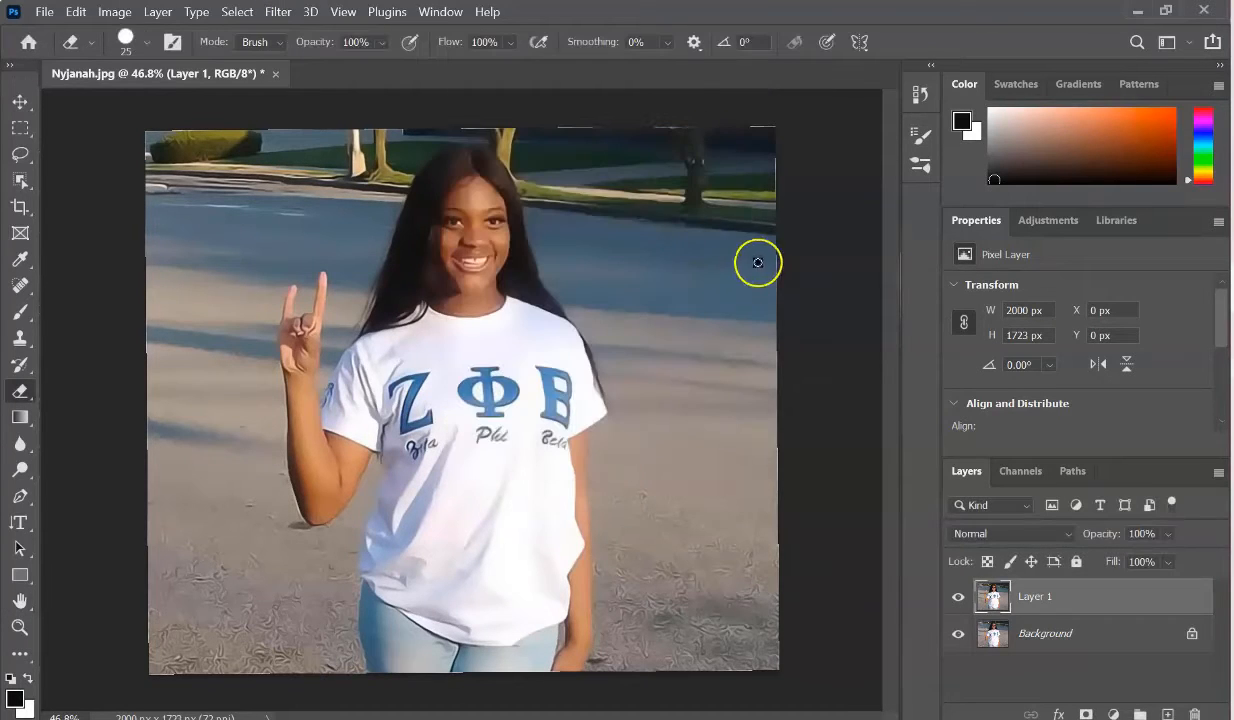
Sharpen Layer 1 with the Unsharp Mask filter using its preset values
left_click(278, 11)
mouse_move(420, 281)
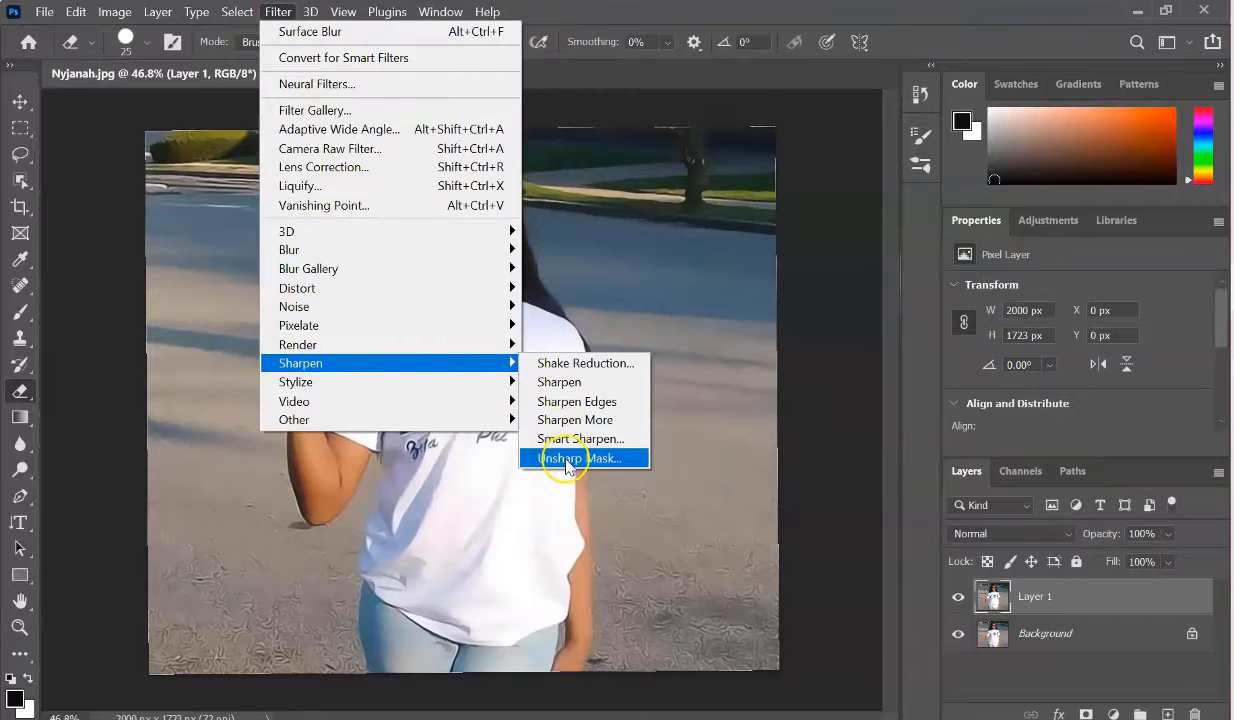
left_click(565, 460)
left_click(752, 73)
Try a Smart Sharpen on Layer 1 with the amount at 231%, and undo it
left_click(278, 11)
mouse_move(358, 278)
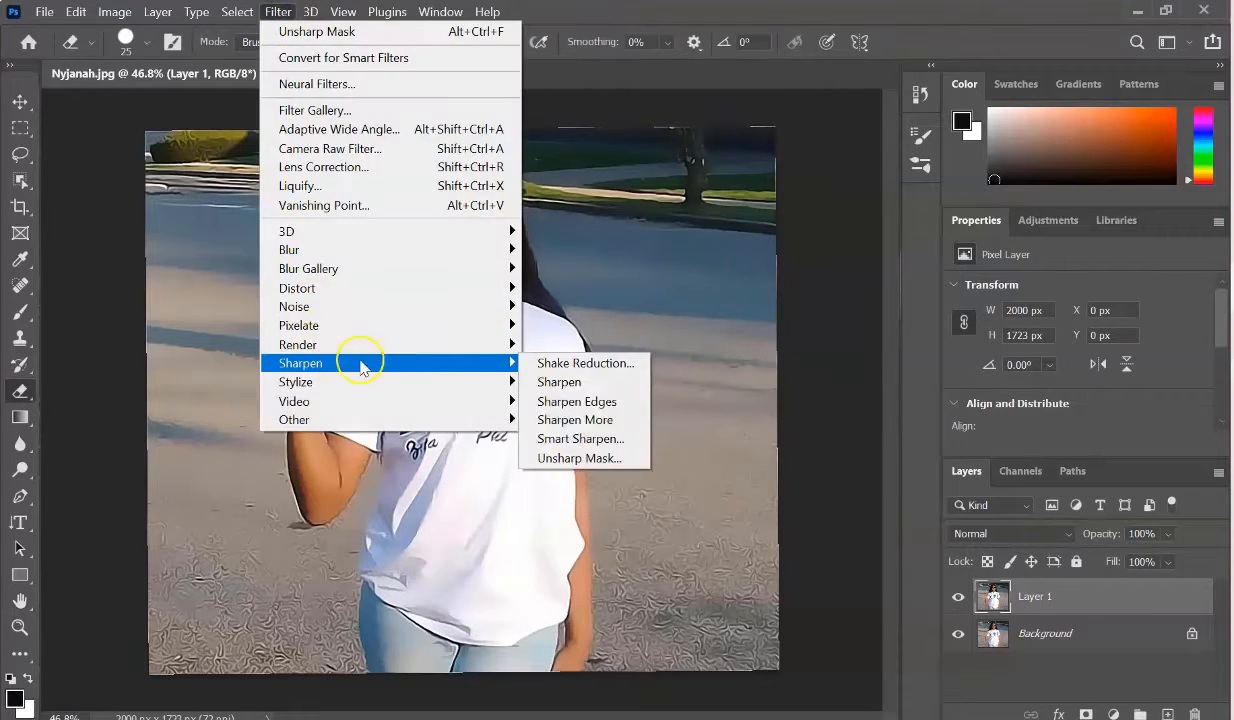
left_click(584, 377)
left_click_drag(938, 155, 949, 155)
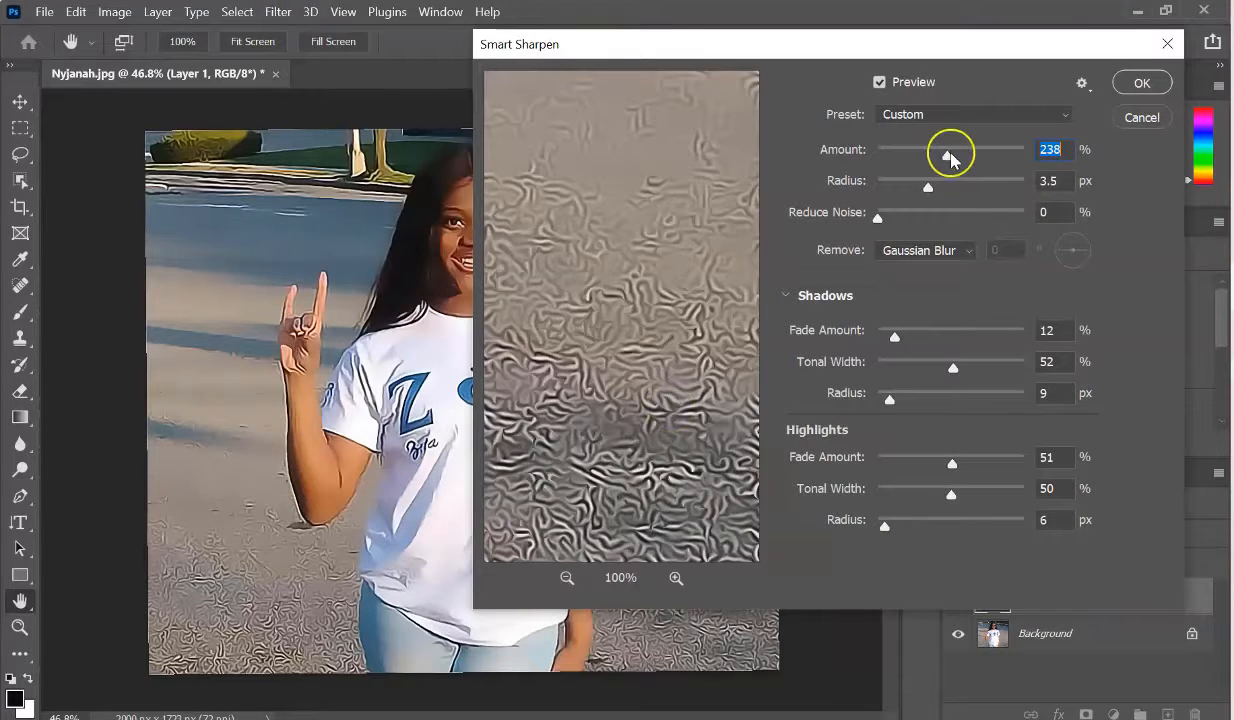
key("Return")
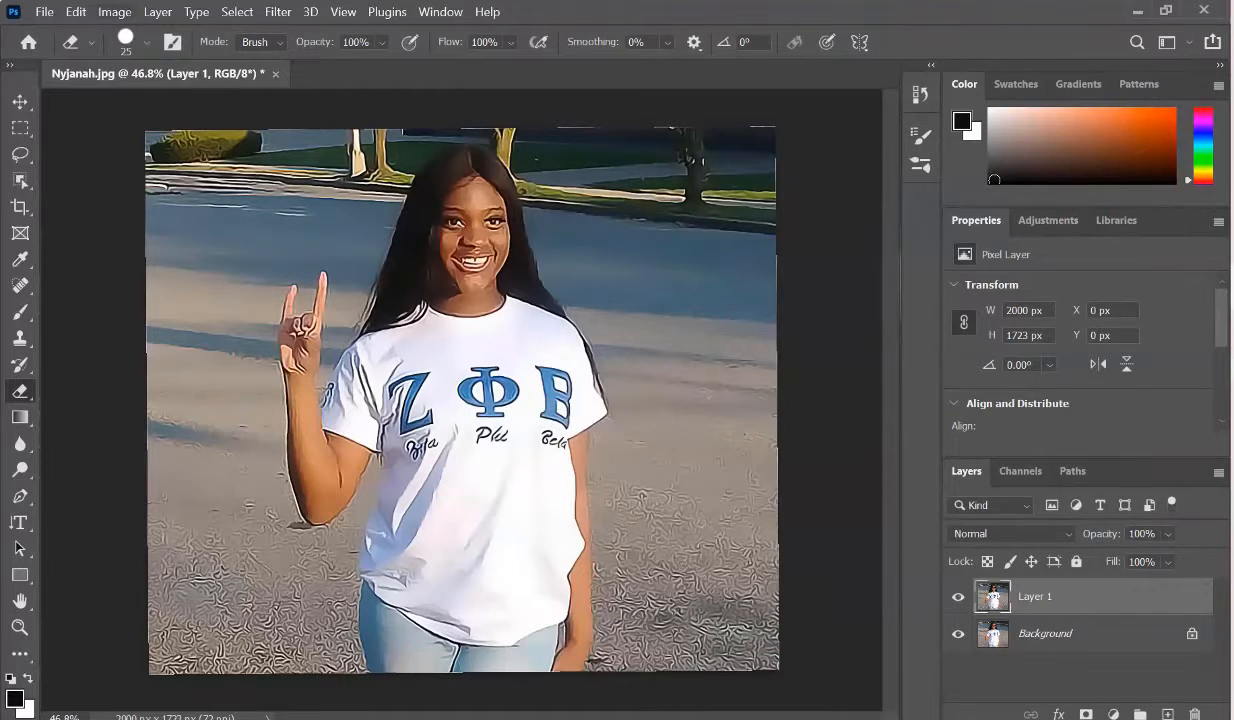
left_click(76, 12)
left_click(123, 57)
Apply the Sharpen Edges filter to Layer 1
left_click(278, 12)
mouse_move(385, 361)
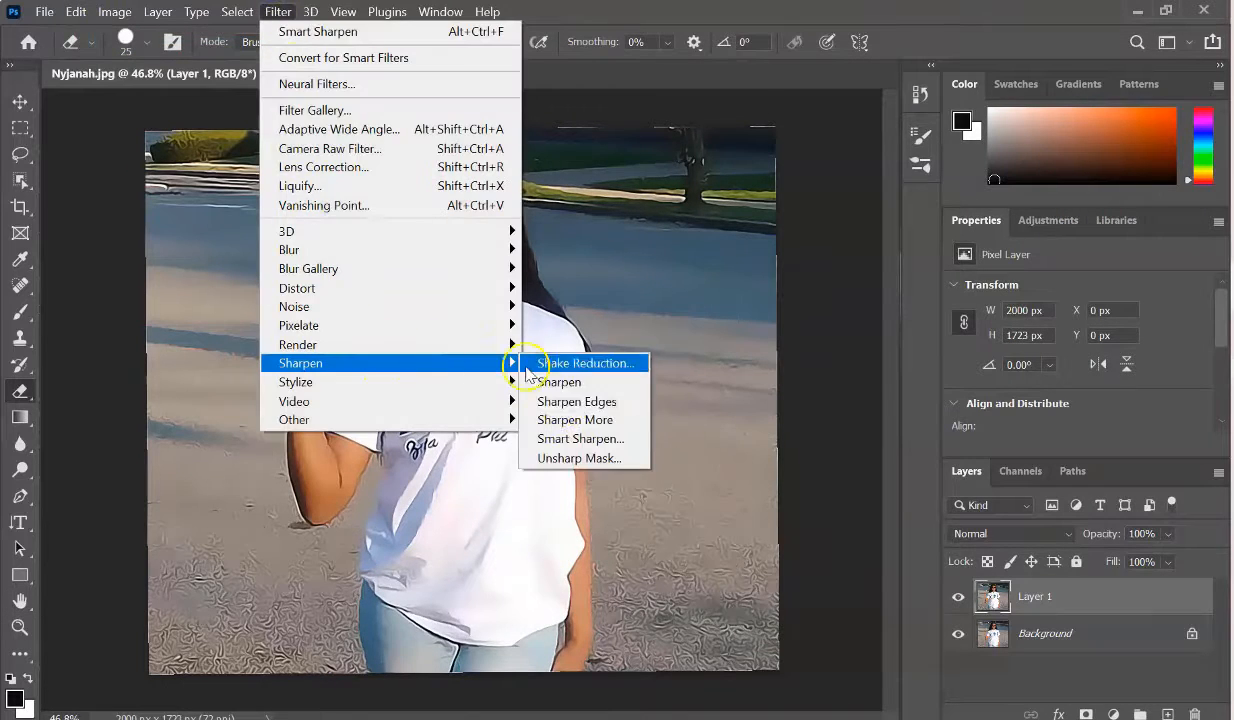
left_click(572, 437)
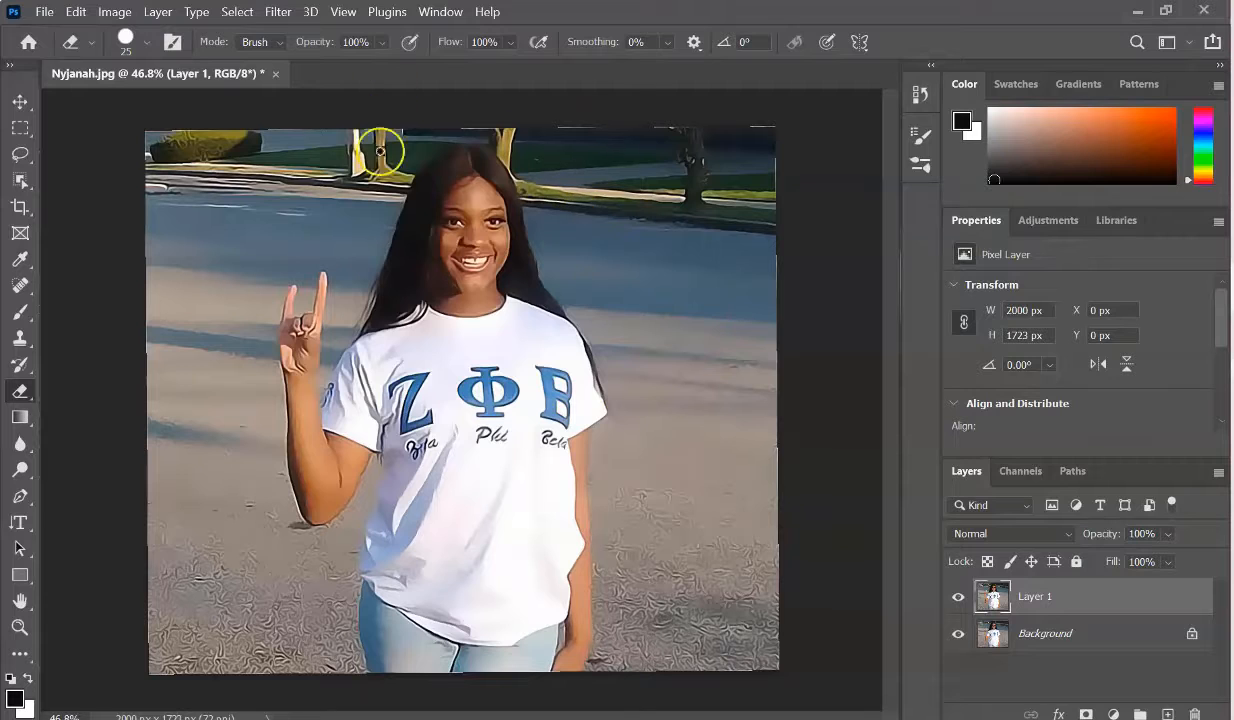
Apply the Diffuse stylize filter to Layer 1
left_click(280, 12)
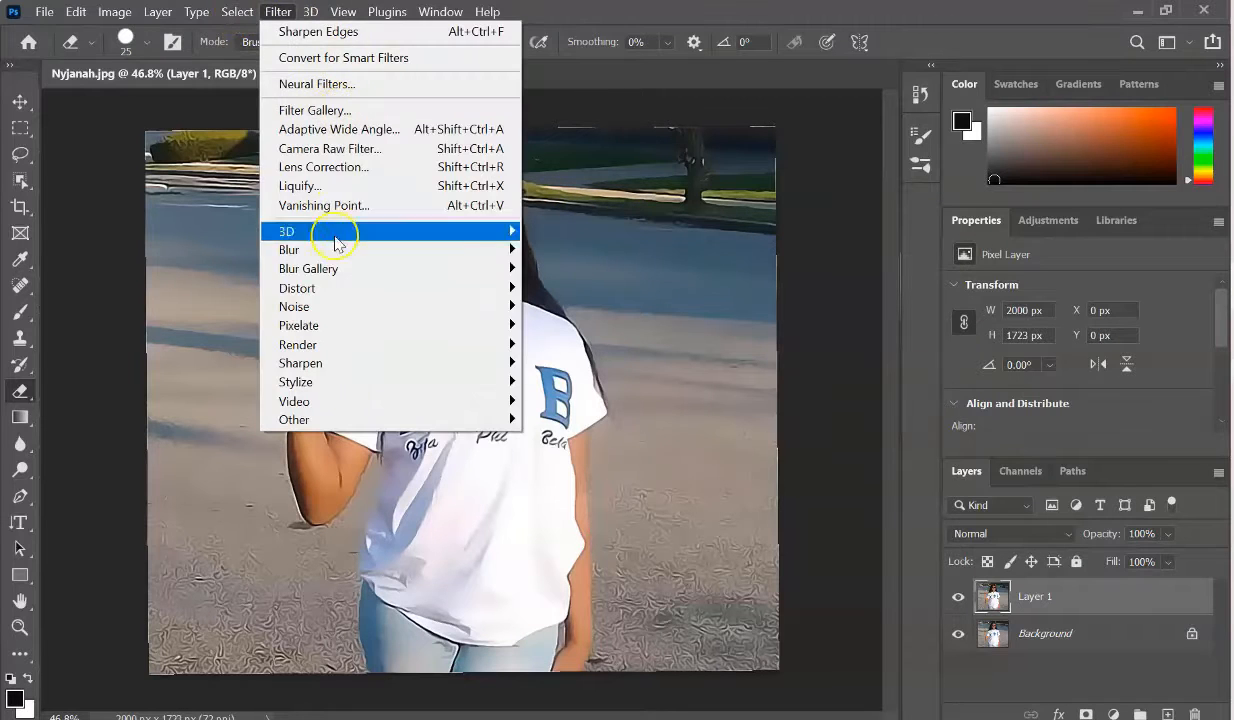
mouse_move(336, 255)
mouse_move(385, 383)
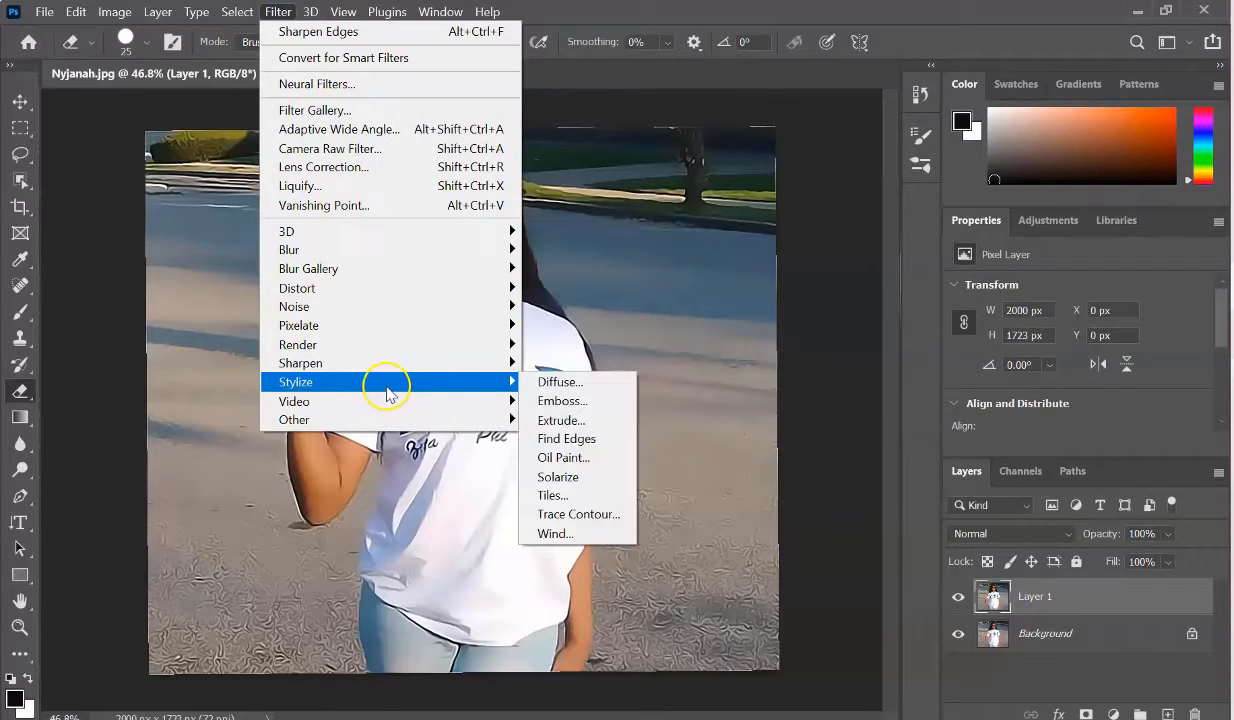
left_click(550, 383)
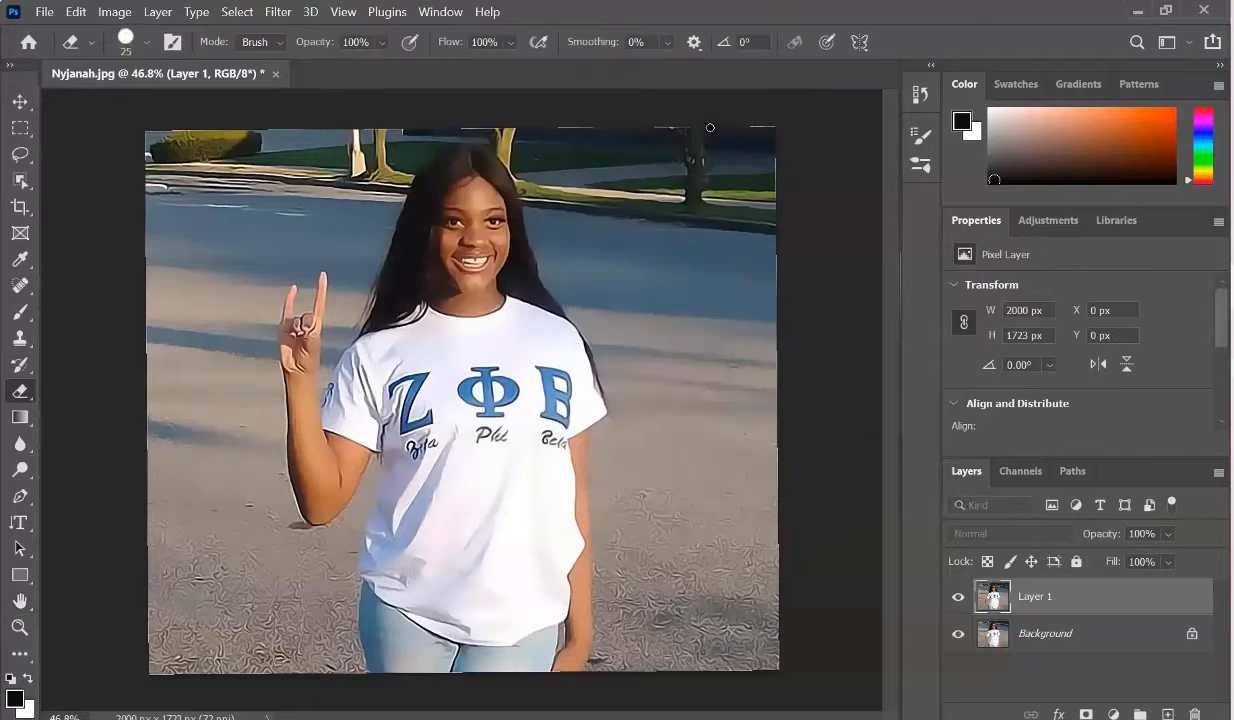
Rotate the canvas 90° clockwise and reapply the Diffuse filter
left_click(115, 12)
mouse_move(152, 187)
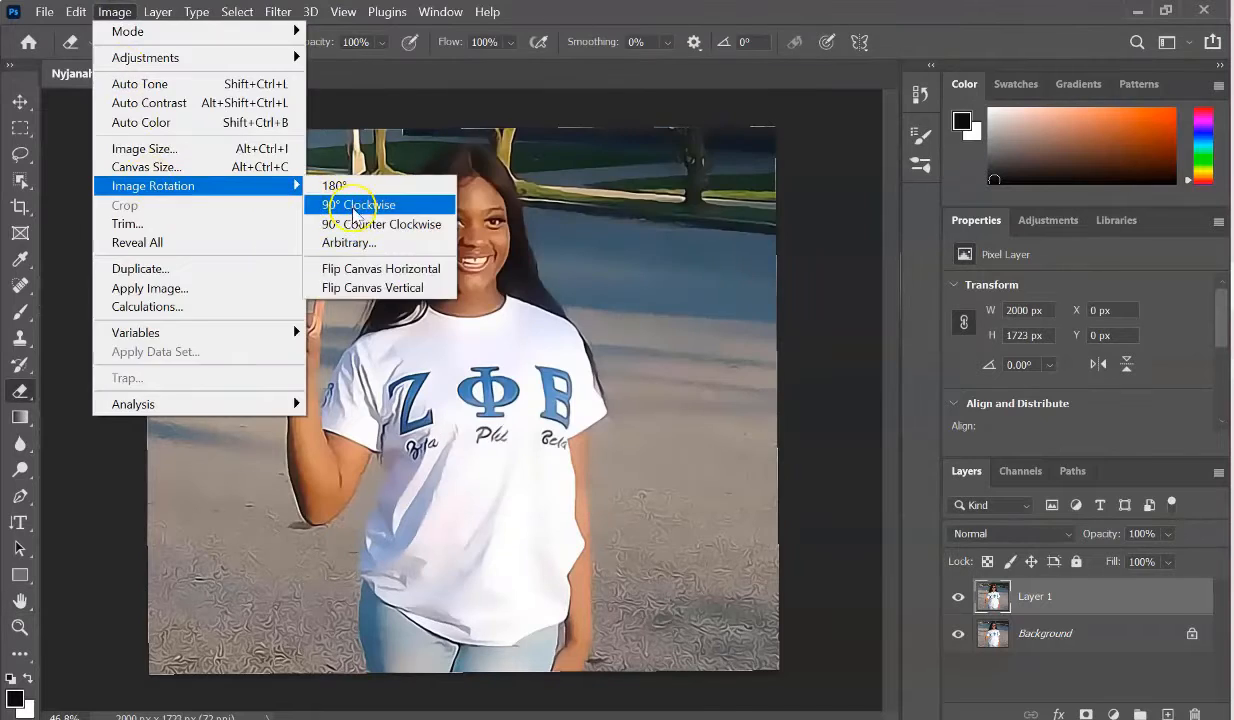
left_click(344, 198)
left_click(280, 12)
left_click(292, 16)
Rotate the canvas 90° clockwise twice more, reapplying the Diffuse filter to the turned image
left_click(115, 12)
left_click(318, 201)
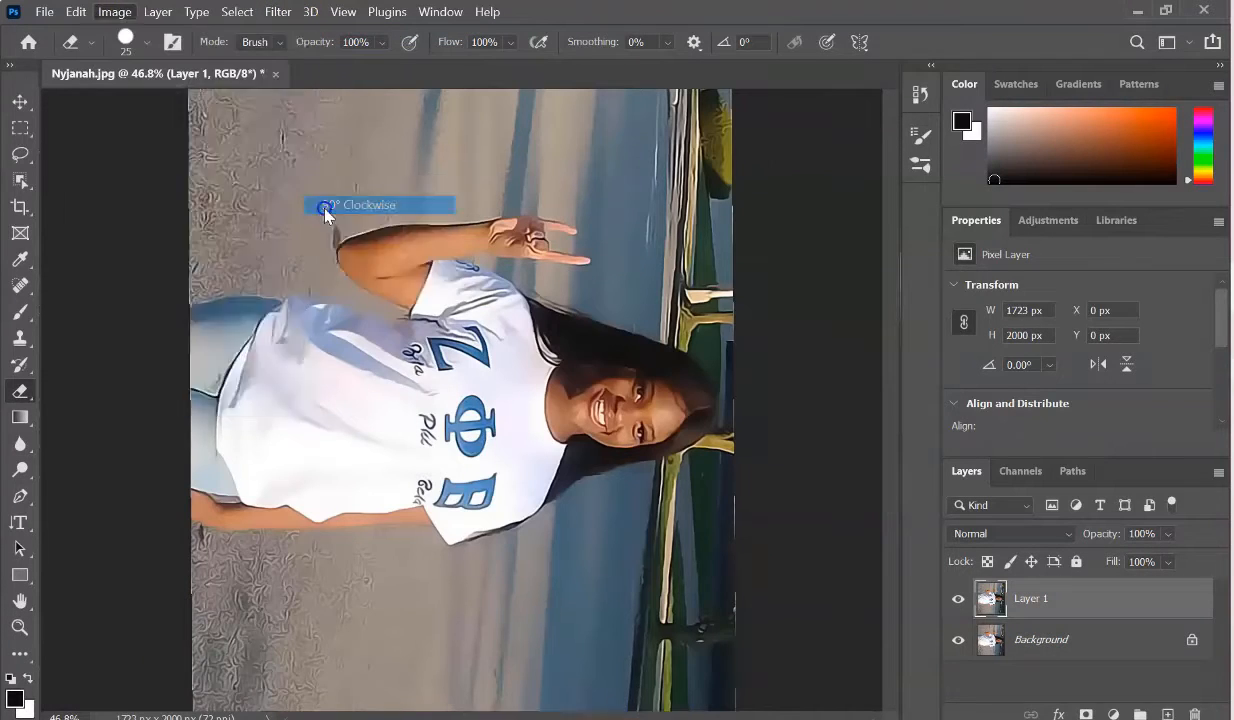
left_click(115, 12)
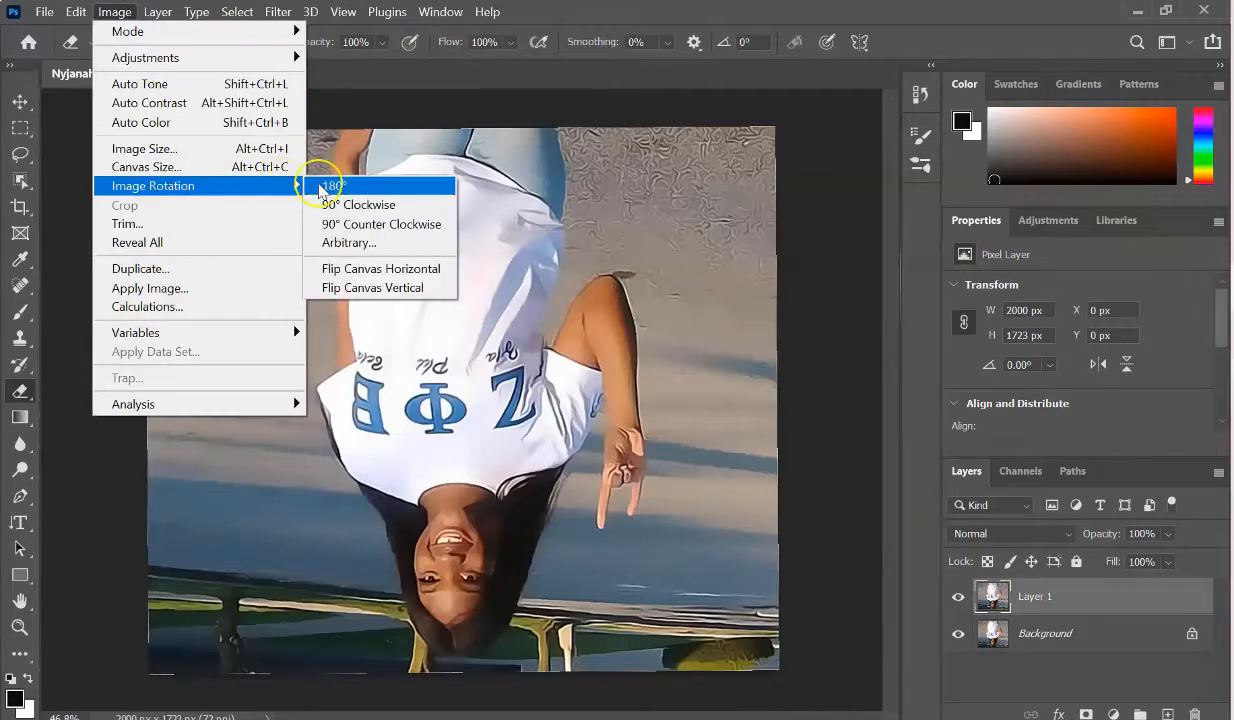
left_click(318, 201)
left_click(280, 12)
left_click(290, 33)
Rotate the canvas a final 90° clockwise to bring the photo upright
left_click(115, 12)
mouse_move(206, 185)
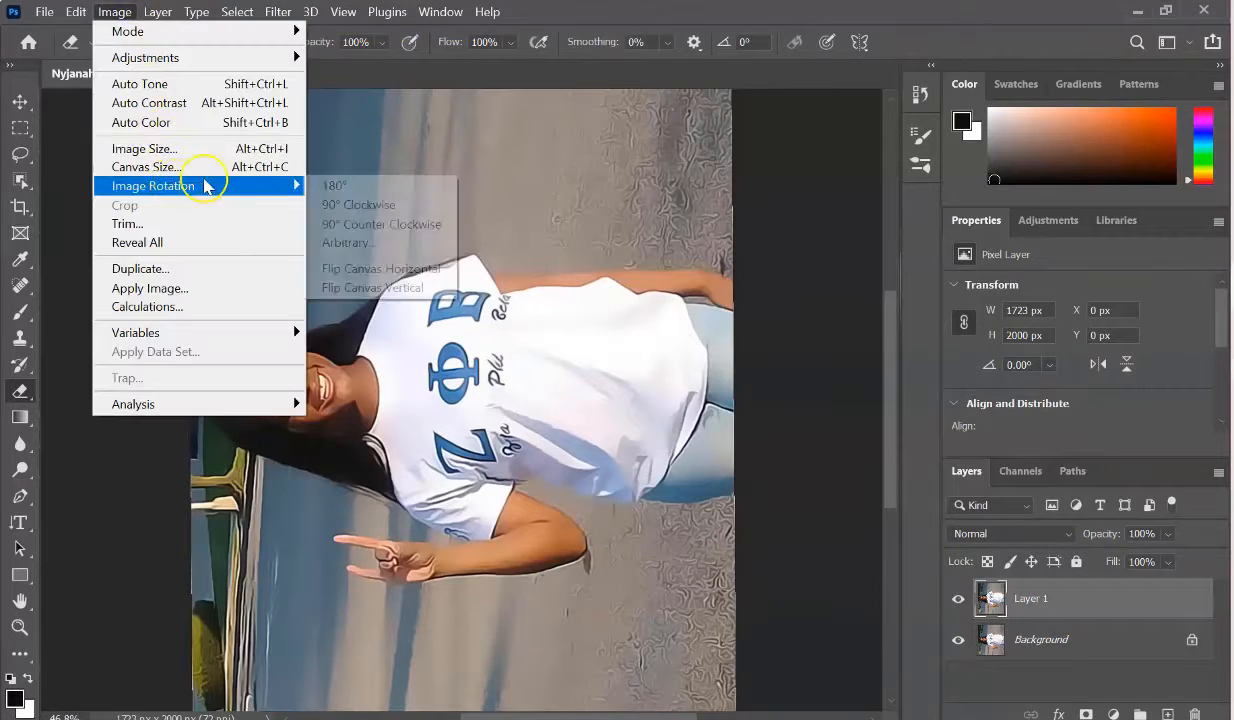
left_click(318, 201)
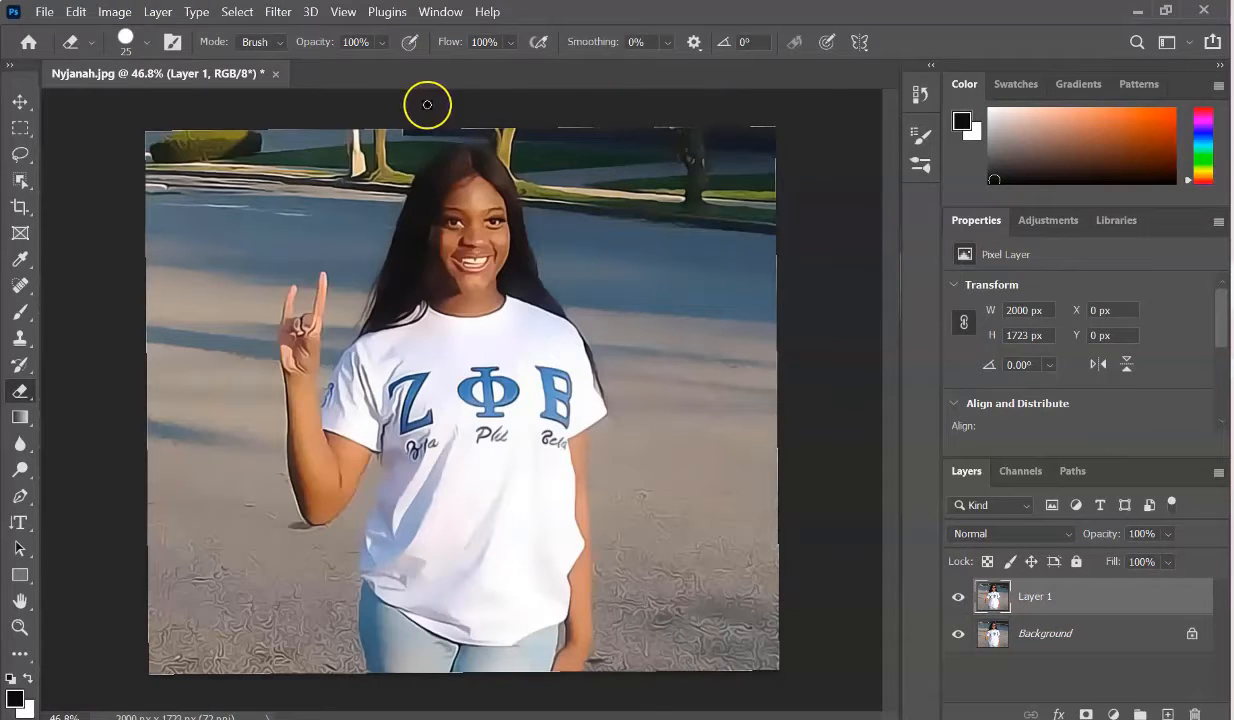
Add a Levels adjustment layer above Layer 1 and set its RGB midtones to about 0.86
left_click(1113, 712)
left_click(1100, 410)
left_click_drag(1093, 386, 1107, 396)
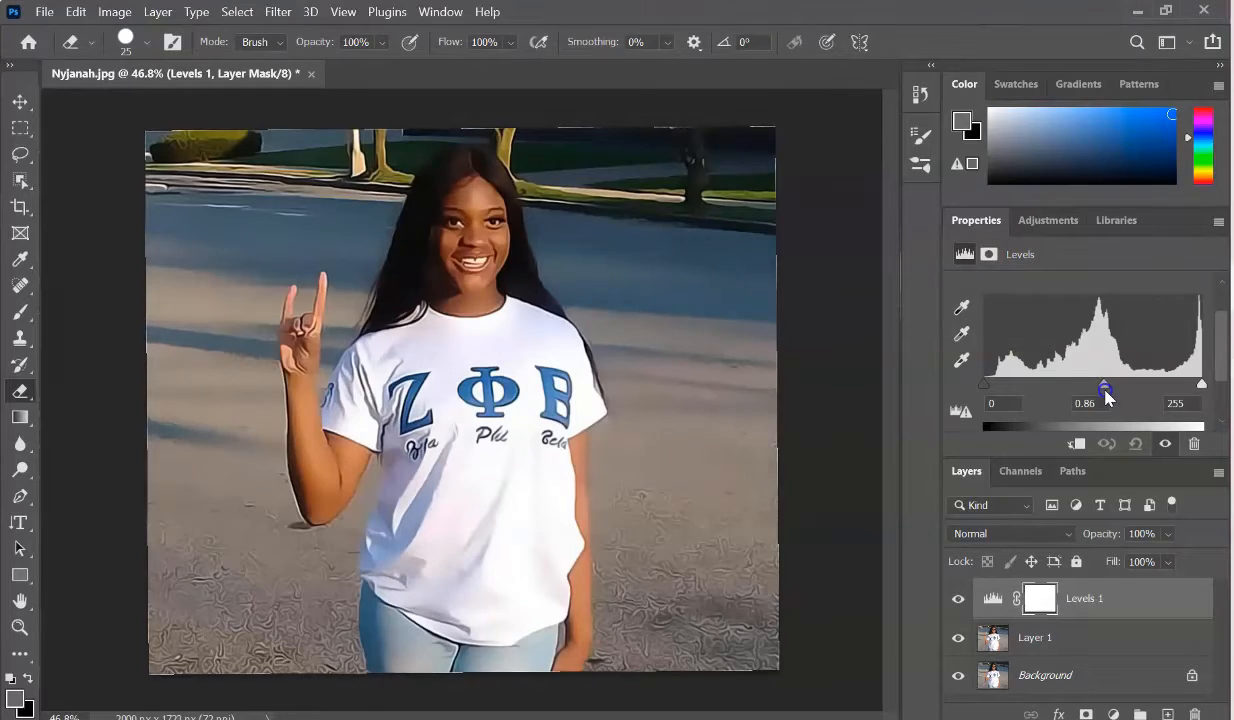
mouse_move(984, 387)
left_mouse_down()
mouse_move(998, 387)
mouse_move(983, 388)
left_mouse_up()
Adjust the midtones of the Red, Green and Blue channels in the Levels adjustment layer
left_click_drag(1221, 350, 1221, 325)
left_click(1132, 321)
left_click(1080, 335)
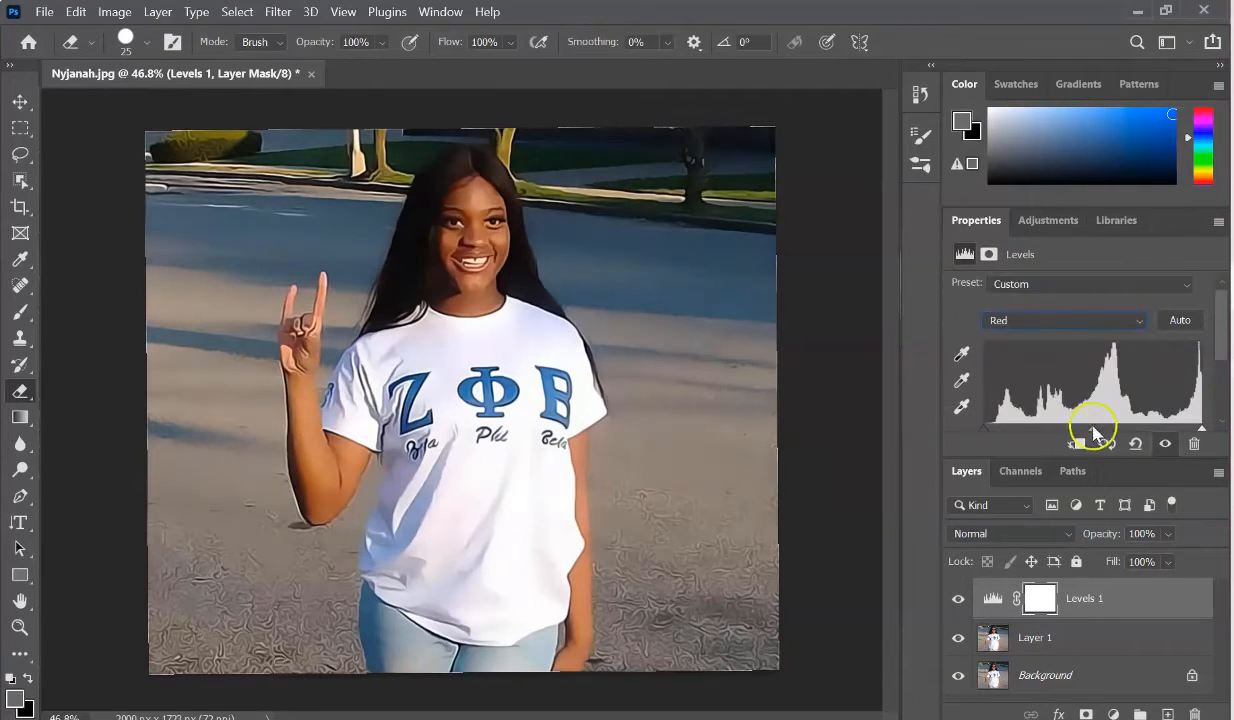
mouse_move(1093, 432)
left_mouse_down()
mouse_move(1125, 431)
mouse_move(1085, 437)
left_mouse_up()
left_click(1143, 323)
left_click(1072, 360)
left_click(1120, 321)
left_click(1115, 353)
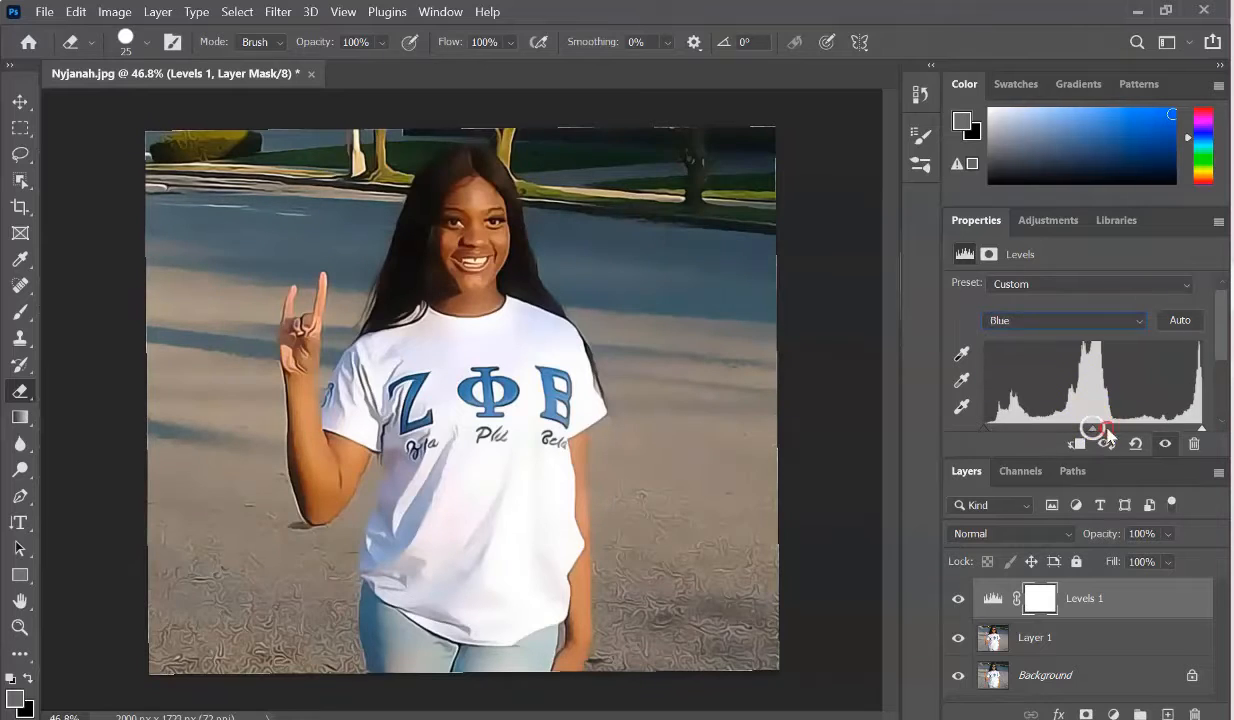
left_click_drag(1218, 340, 1218, 330)
Set the blend mode of the Levels adjustment layer to Overlay
left_click(1065, 637)
left_click(1088, 599)
left_click(1040, 533)
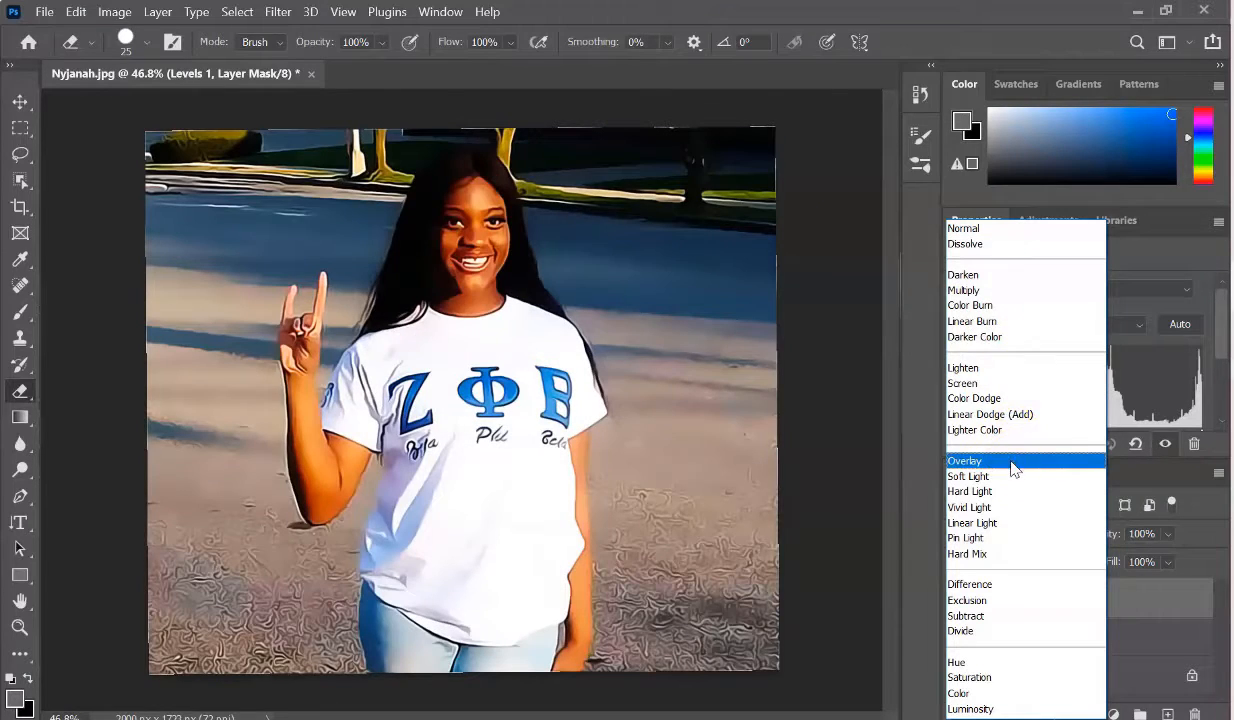
left_click(1013, 465)
Apply Smart Sharpen to the Levels layer's mask with the shadows fade amount at about 22%
left_click(277, 11)
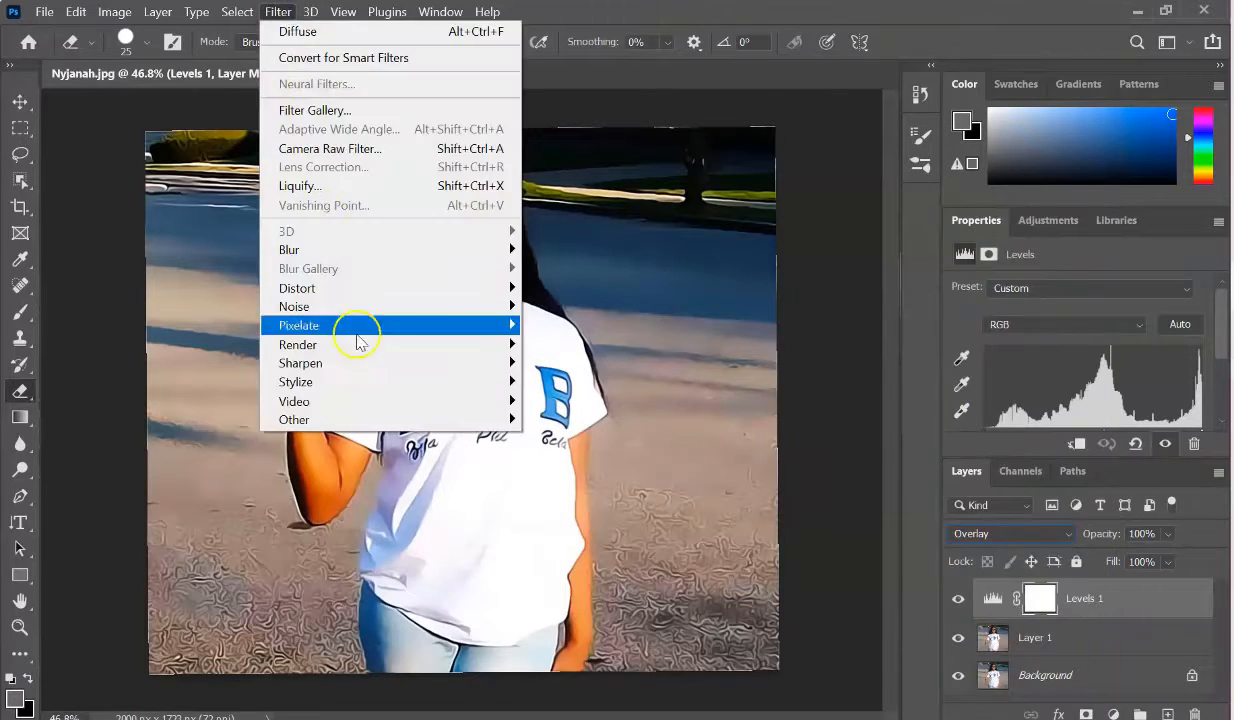
mouse_move(340, 435)
left_click(193, 435)
left_click_drag(892, 331, 887, 336)
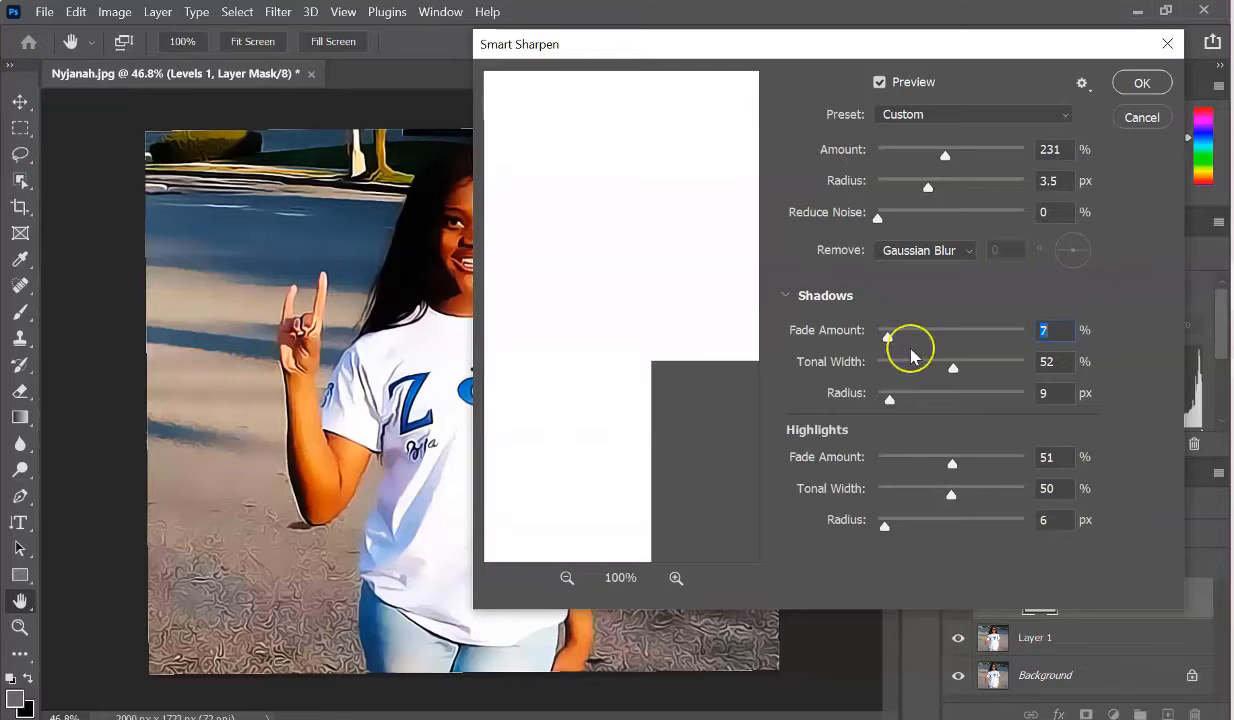
left_click_drag(952, 46, 1020, 69)
left_click_drag(954, 356, 969, 356)
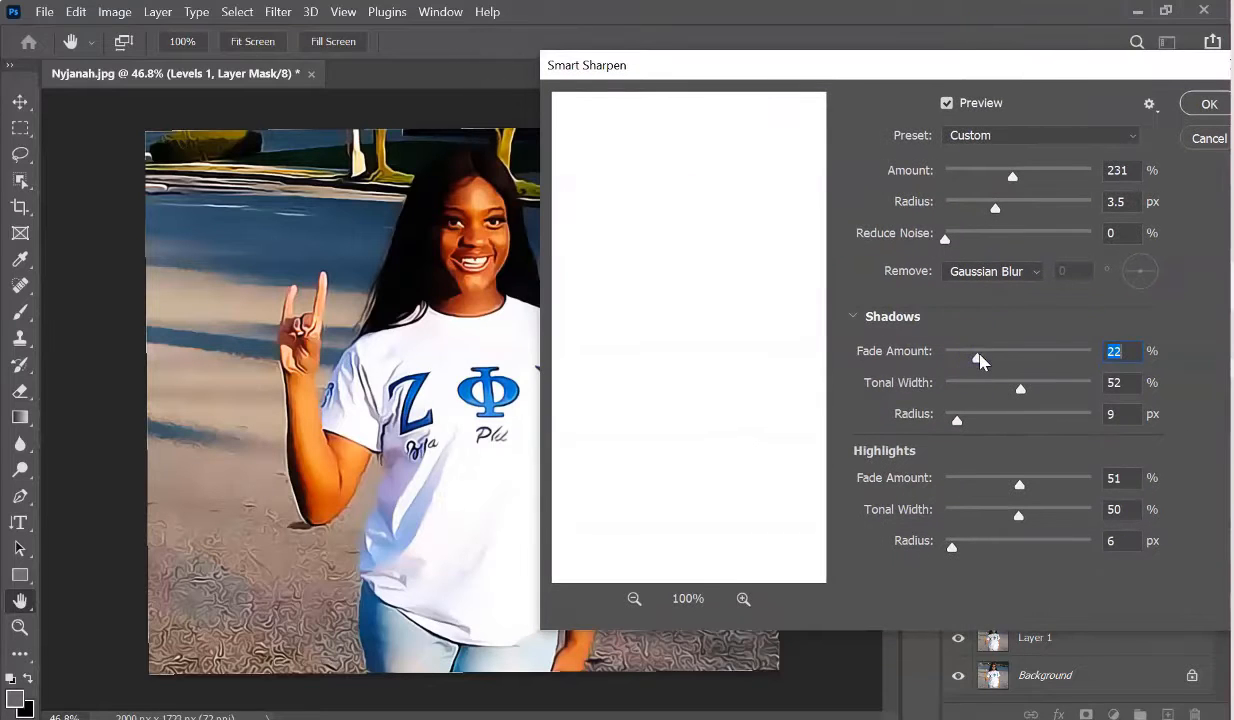
left_click(1203, 104)
left_click(278, 11)
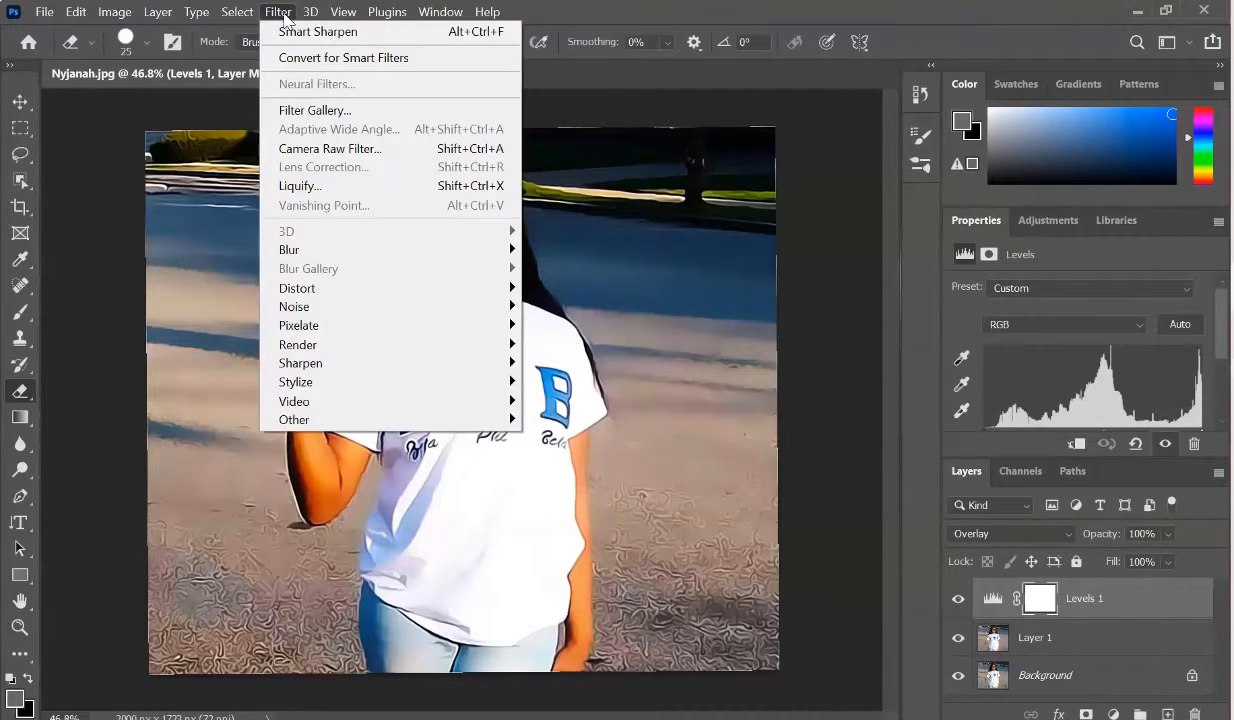
right_click(1102, 596)
left_click(950, 33)
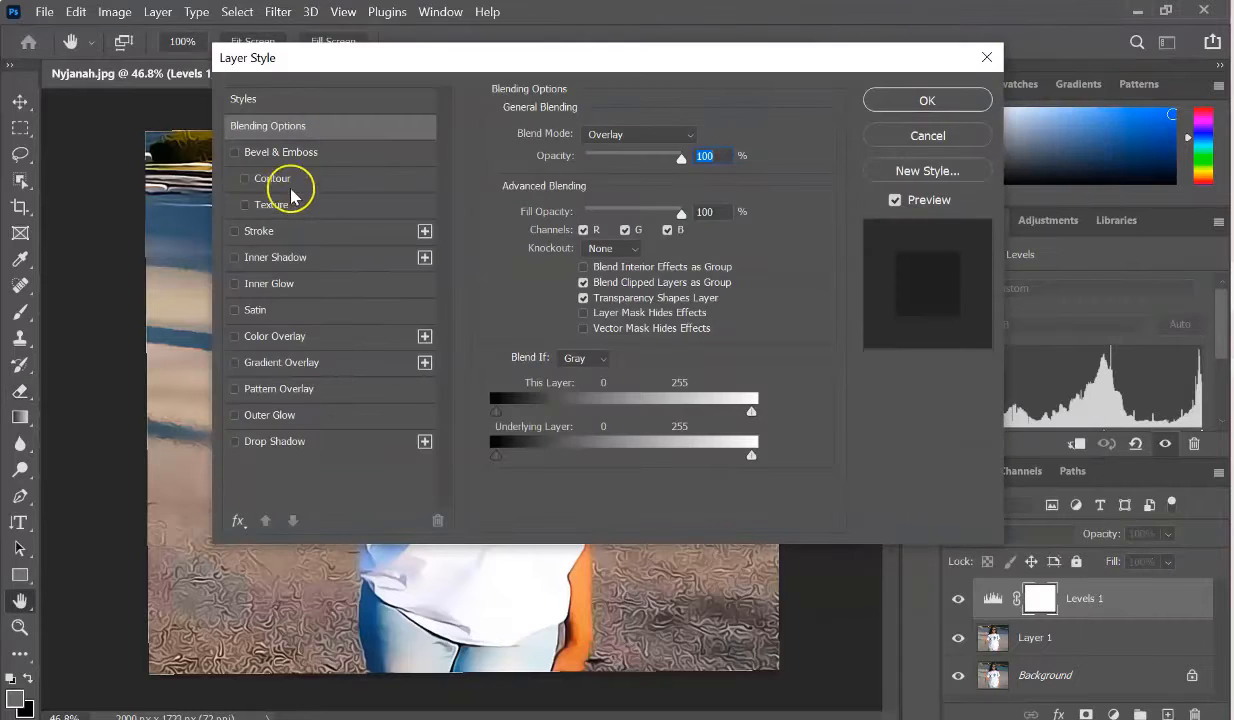
left_click(987, 57)
right_click(1040, 575)
left_click(868, 47)
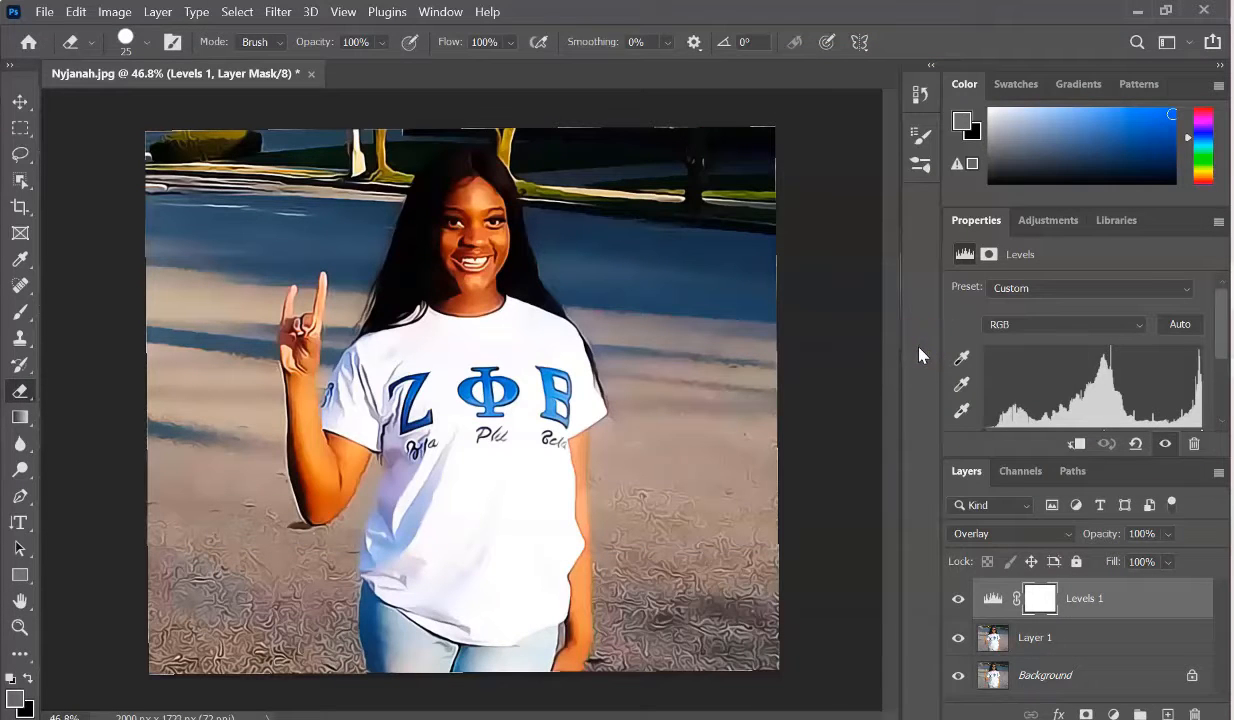
left_click(1062, 637)
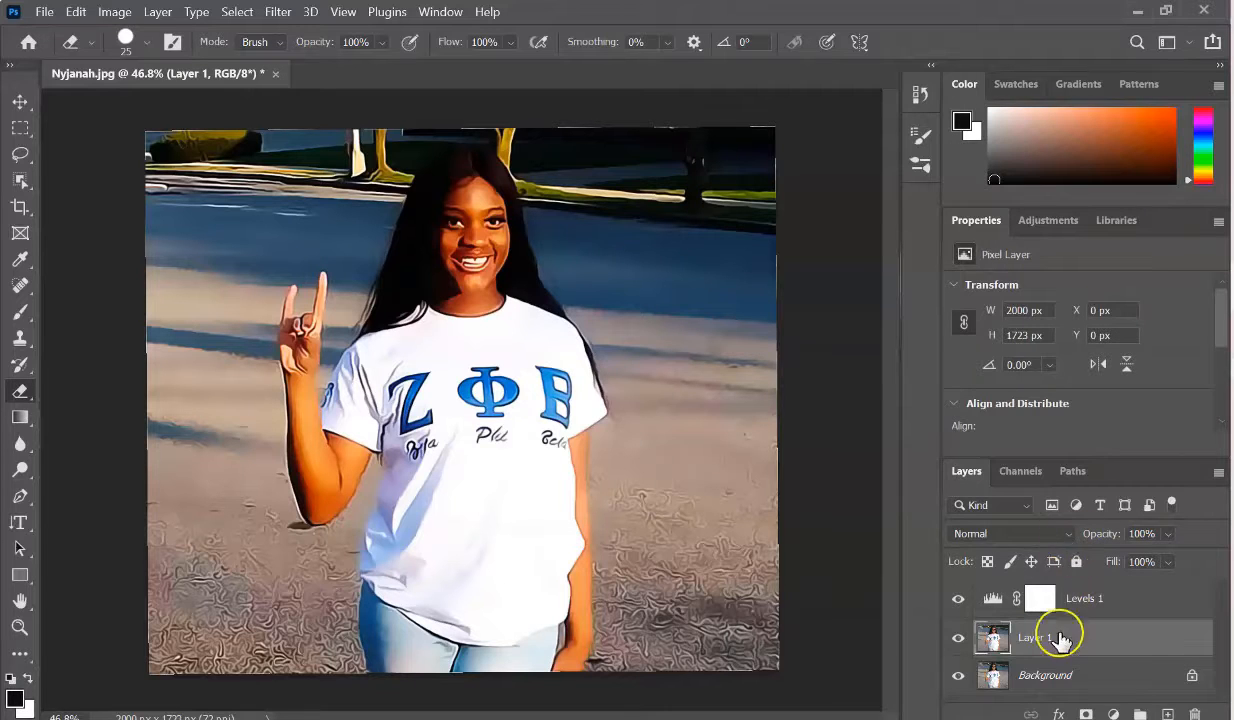
right_click(1062, 637)
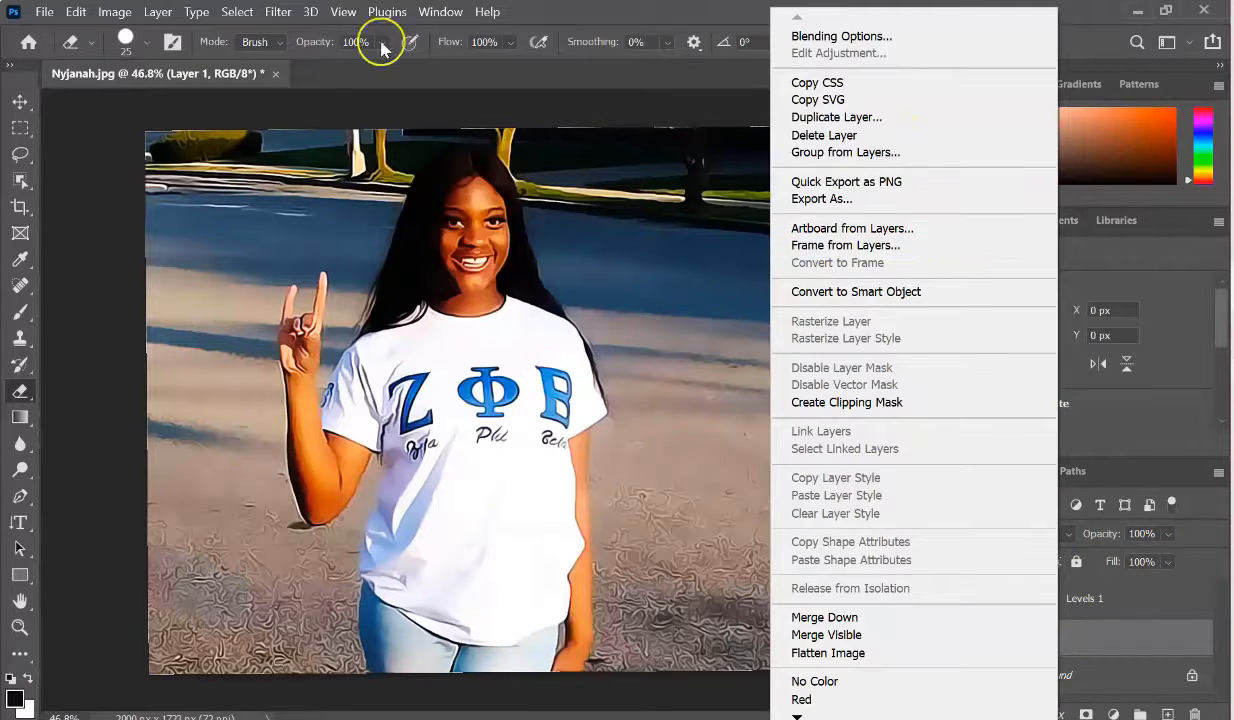
left_click(278, 11)
left_click(303, 77)
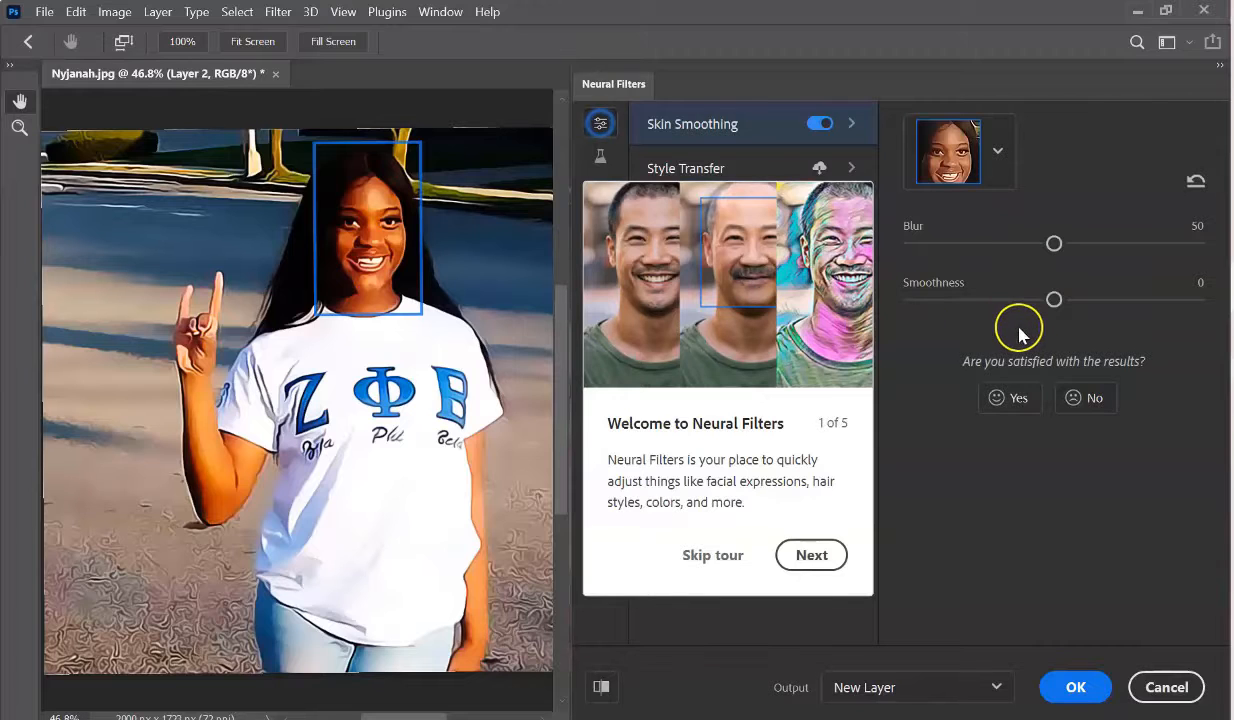
left_click(712, 556)
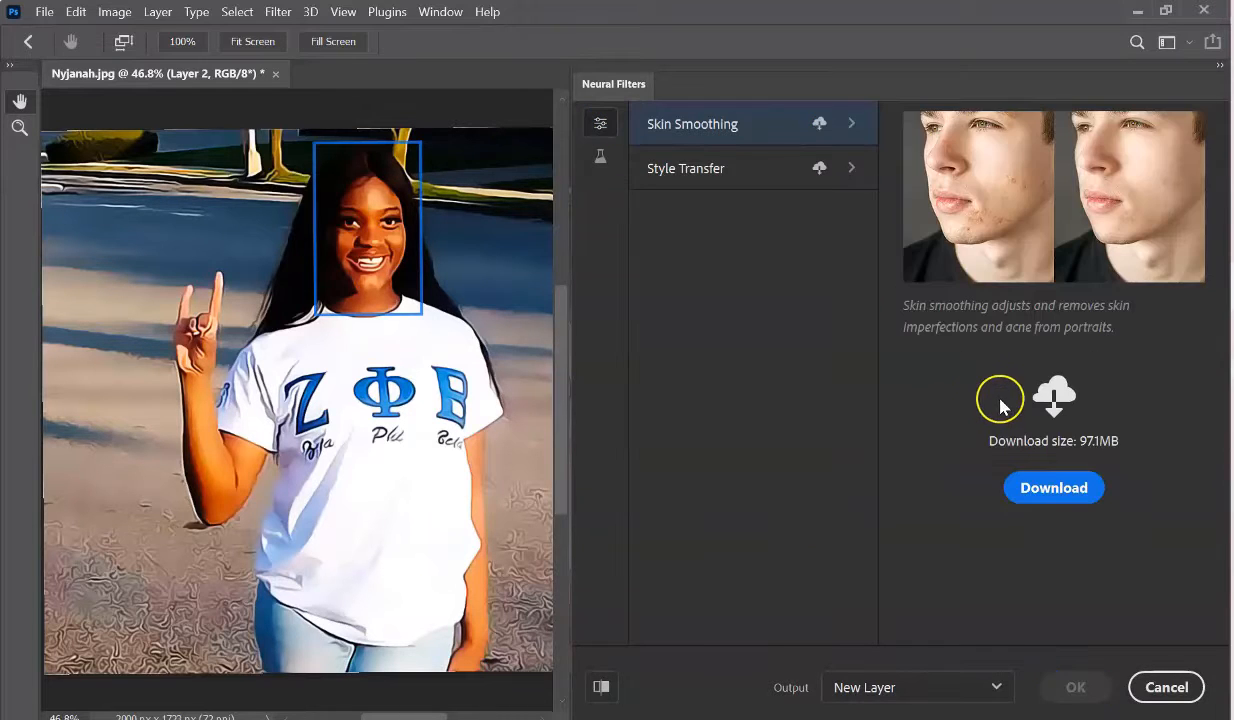
left_click(1166, 687)
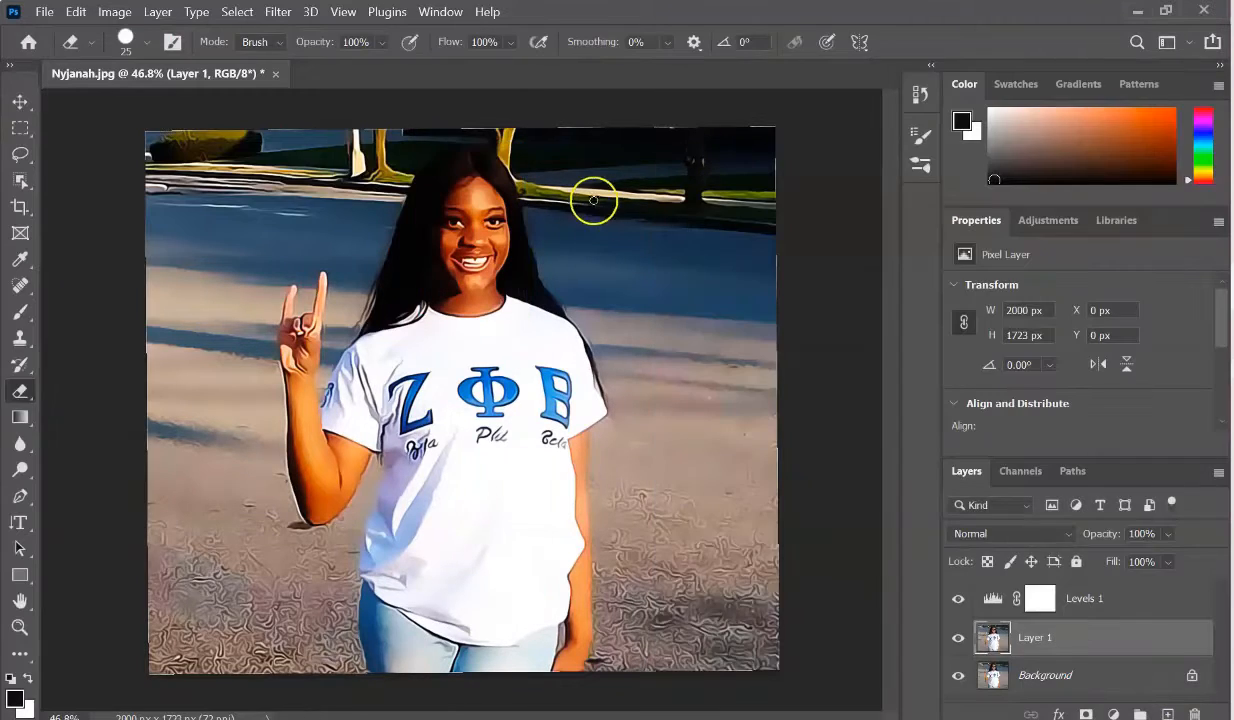
Try a High Pass filter with a 7.2-pixel radius on Layer 1 and undo it
left_click(281, 12)
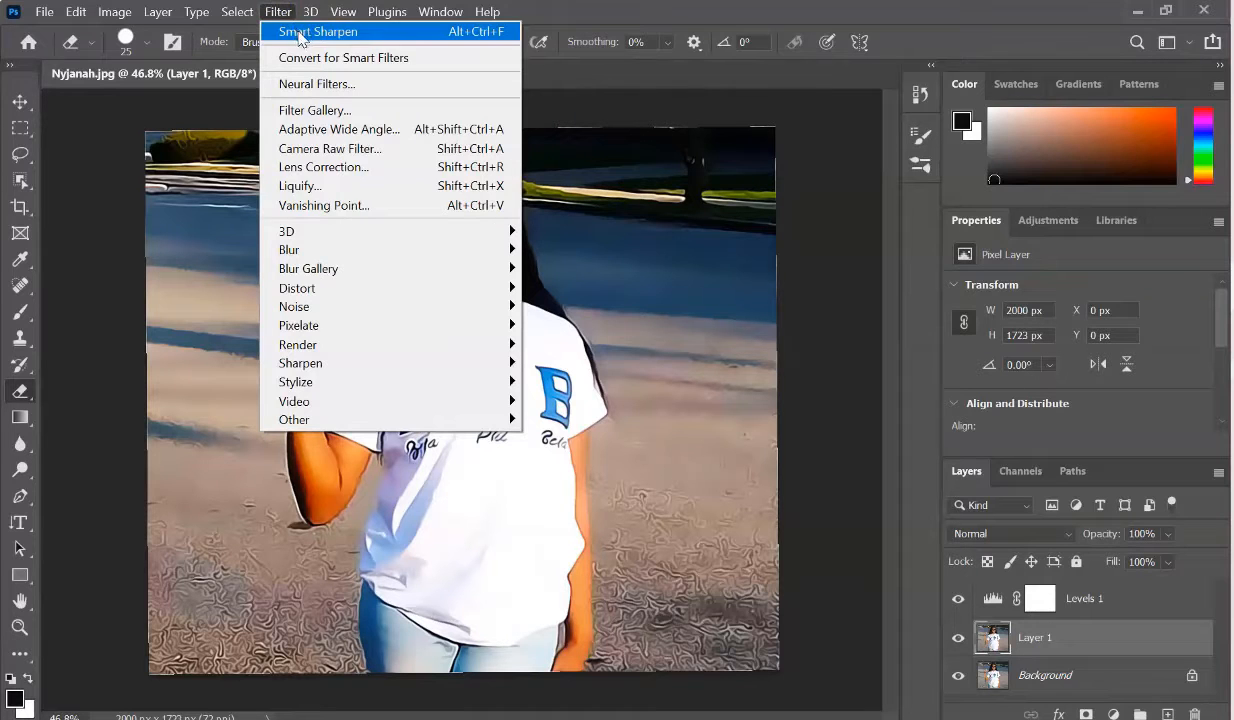
mouse_move(490, 328)
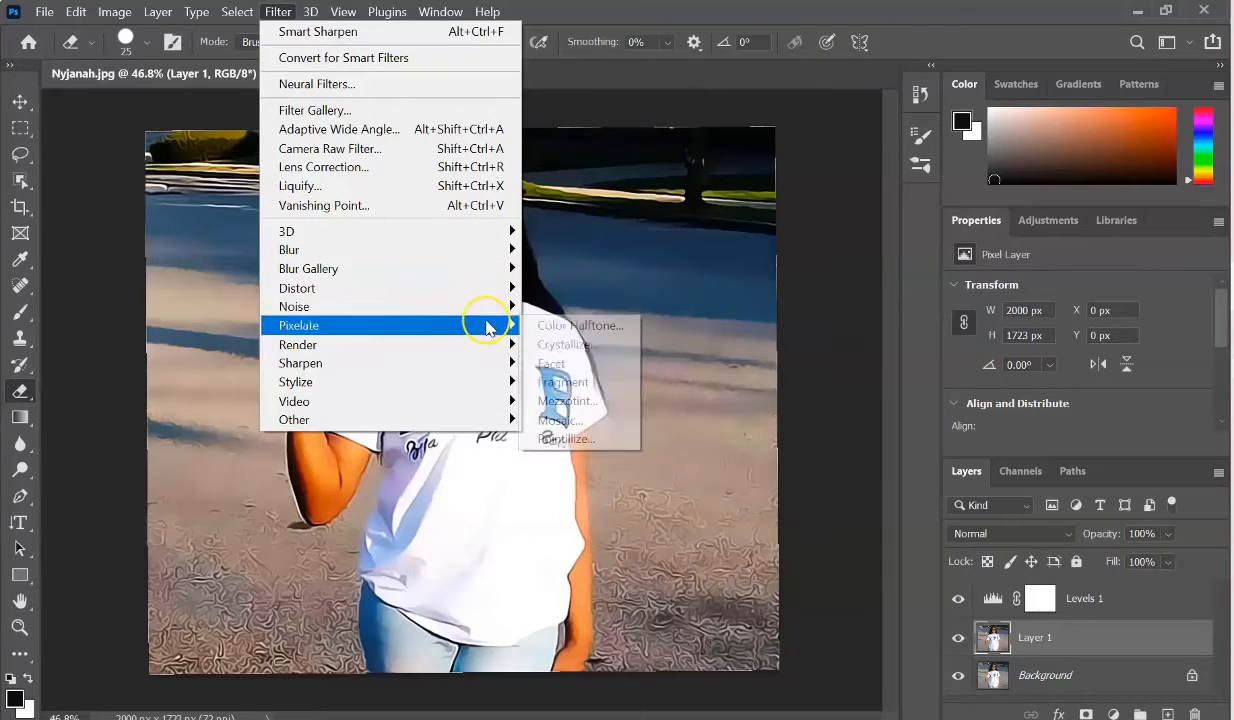
mouse_move(495, 420)
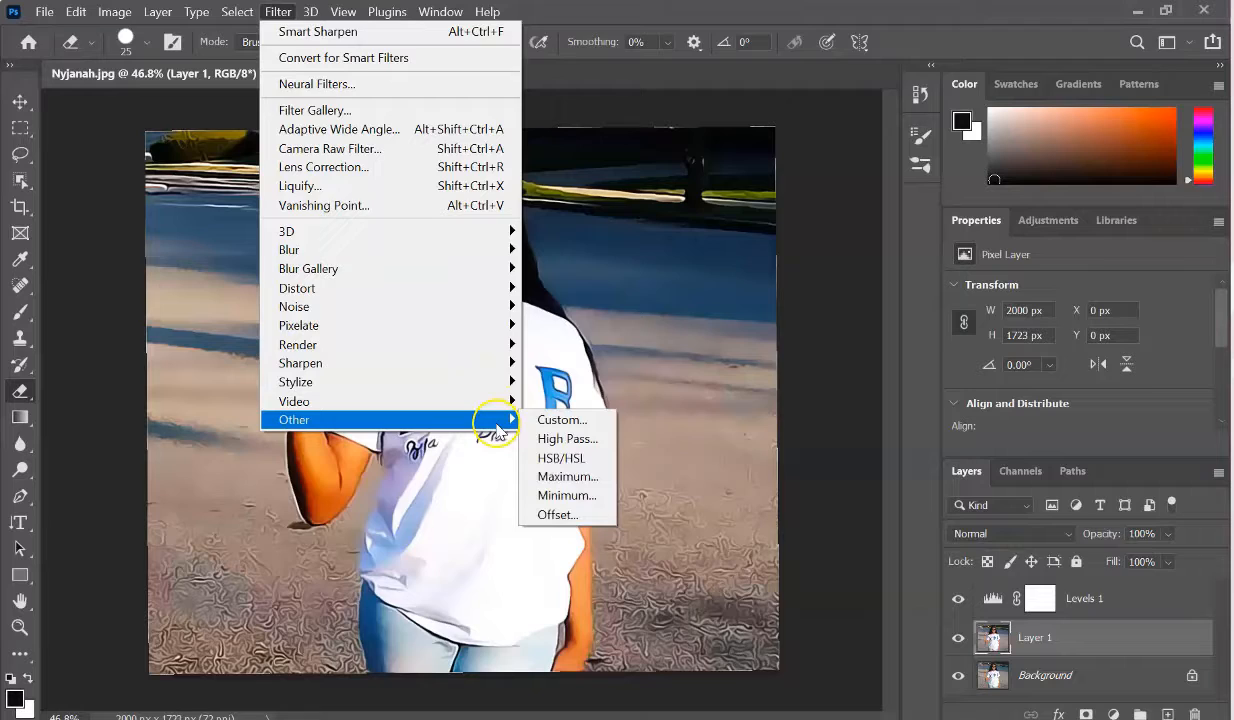
left_click(566, 440)
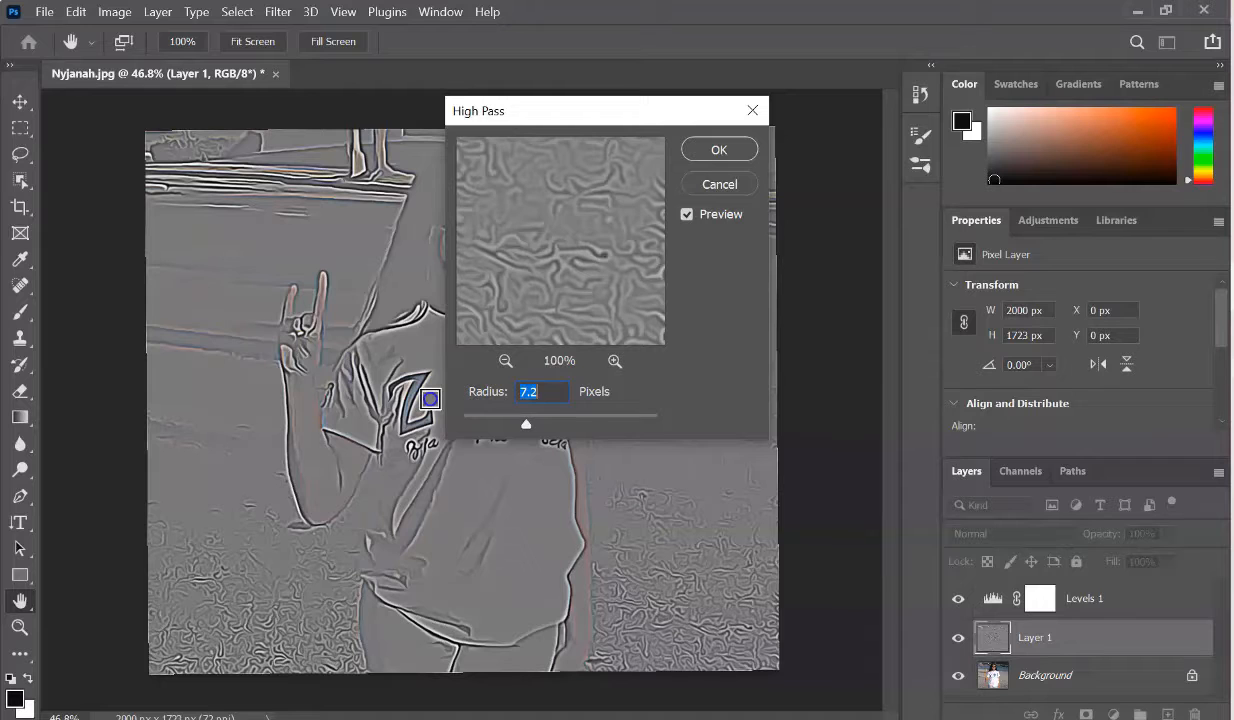
left_click(430, 399)
left_click(719, 149)
key("e")
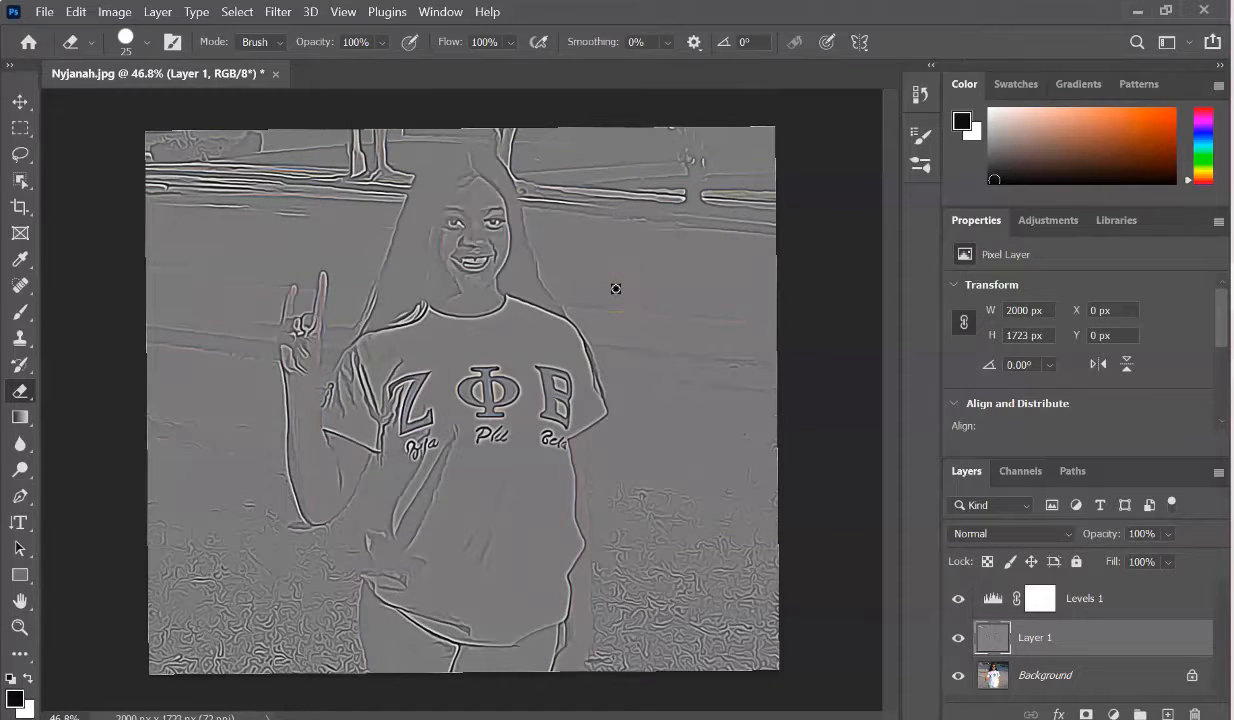
key("ctrl+z")
Apply the last-used High Pass filter to the mask of the Levels adjustment layer
left_click(1080, 595)
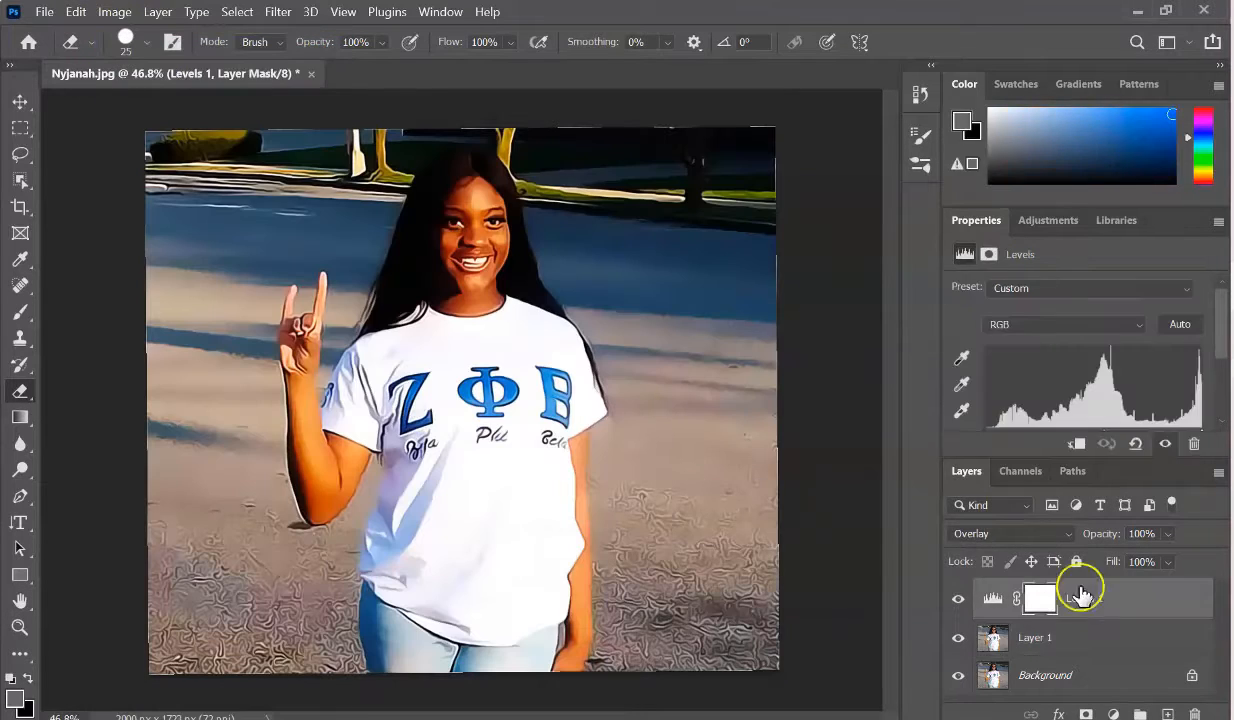
left_click(278, 11)
left_click(297, 30)
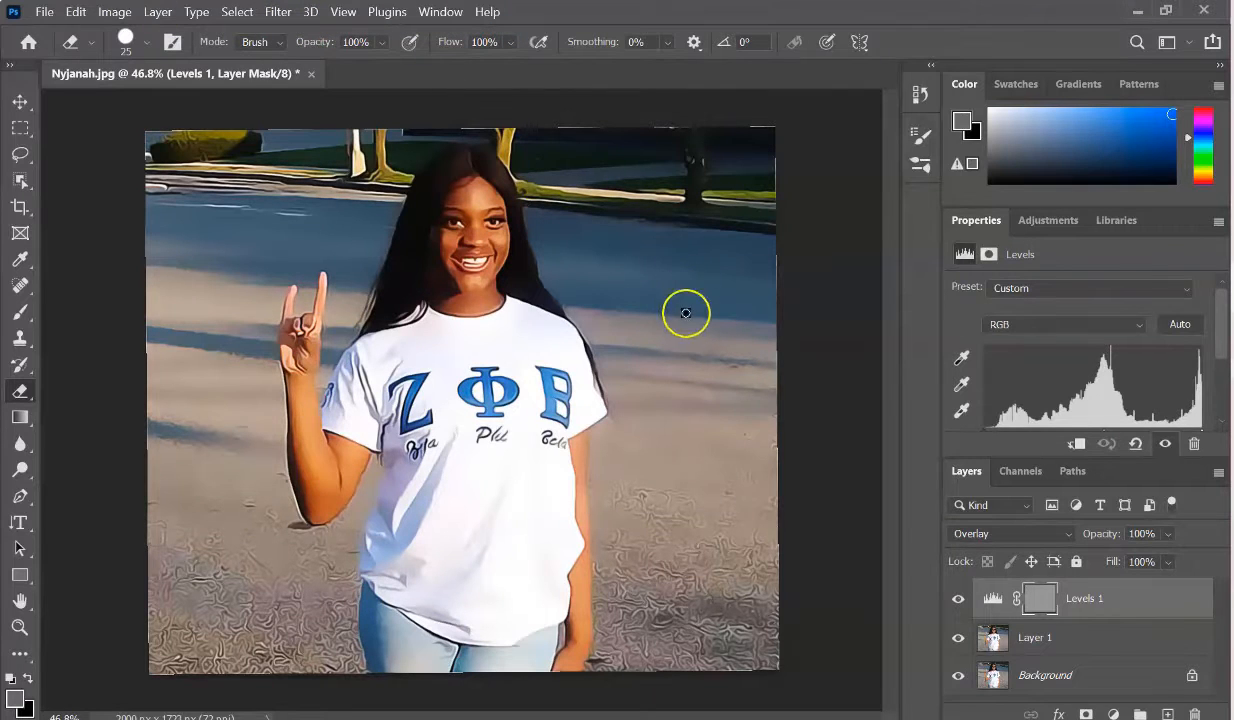
Select the woman with the Object Selection tool and add the missed hair edge above her shoulder to the selection
left_click(19, 181)
left_click_drag(257, 137, 637, 634)
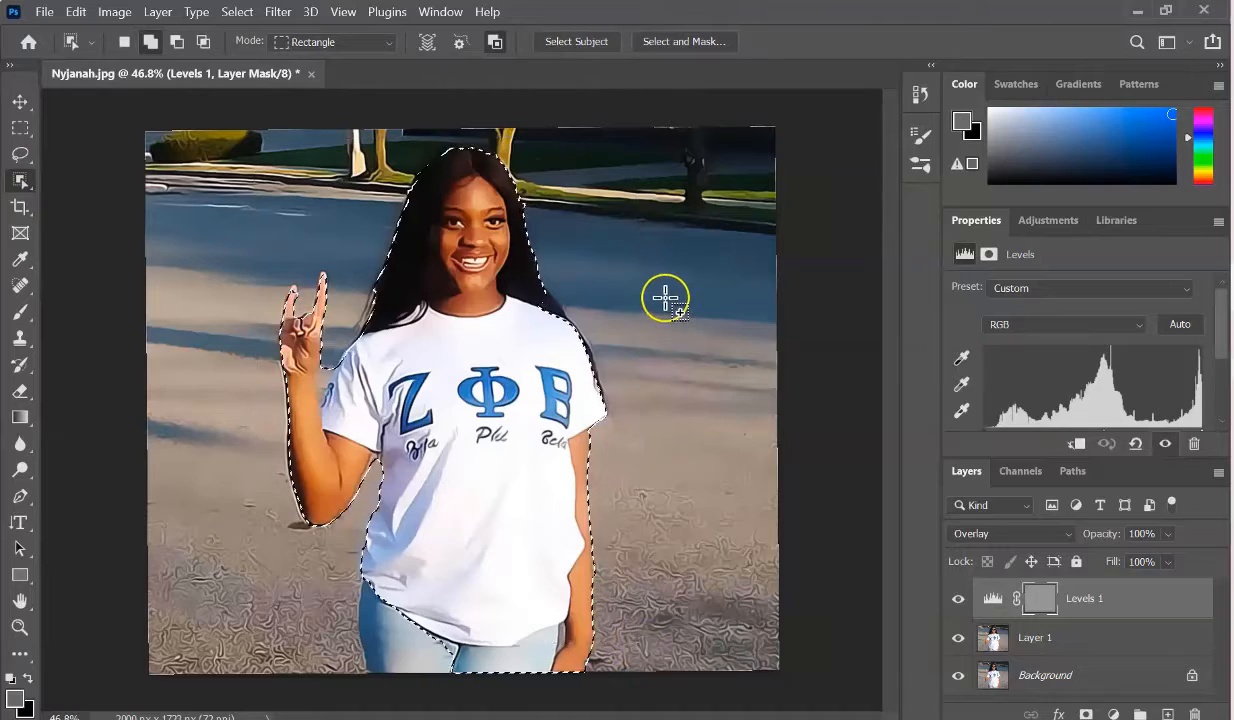
left_click_drag(518, 281, 566, 322)
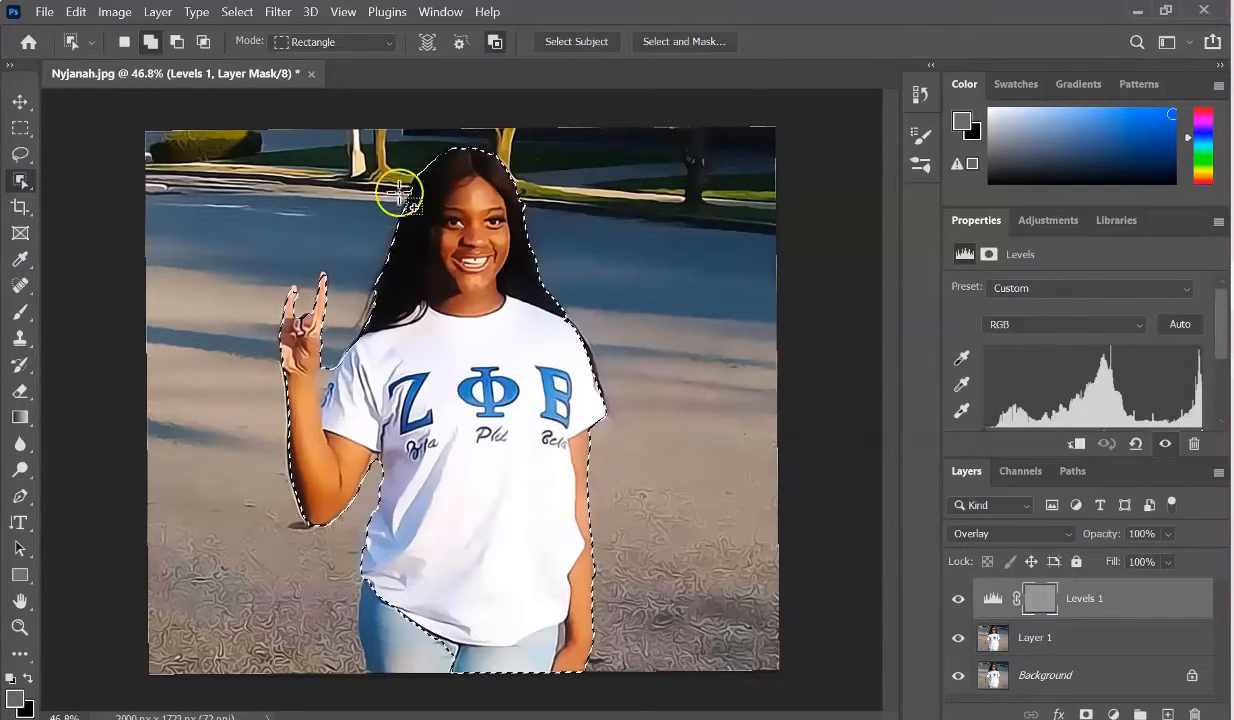
Copy the selection and create a new document from the custom 17 x 11 in preset at 300 ppi
left_click(70, 15)
left_click(130, 154)
key("ctrl+n")
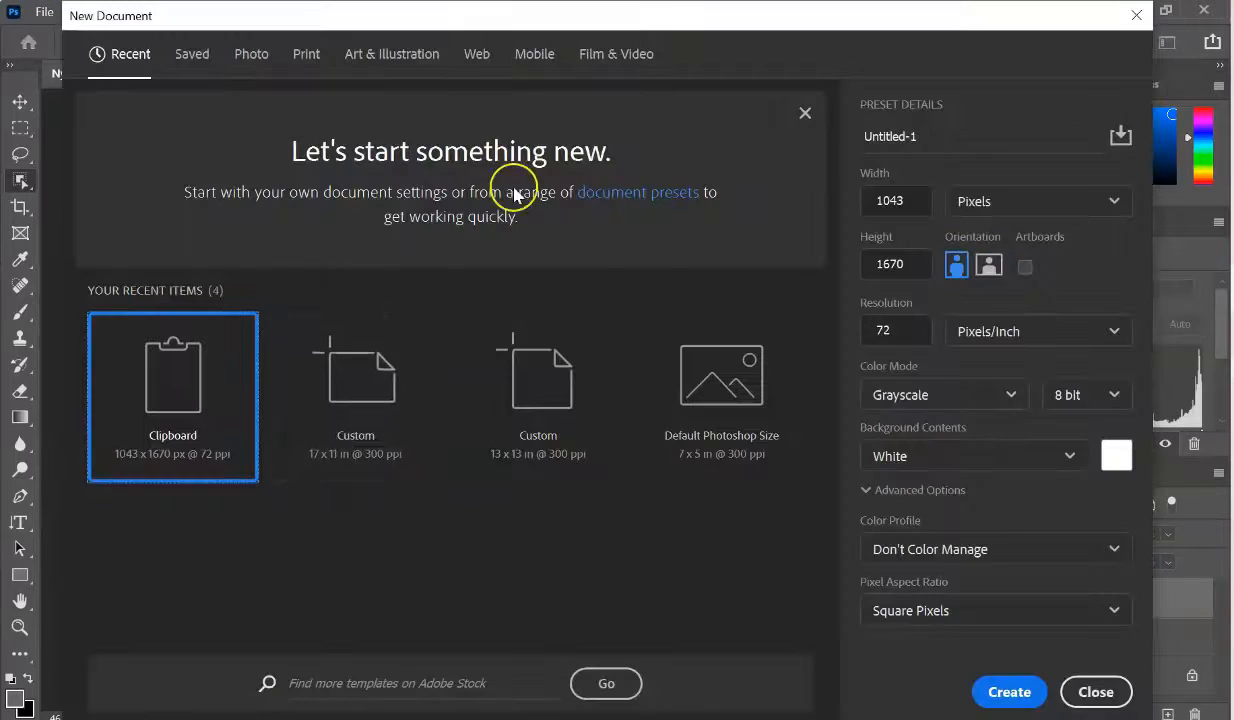
left_click(355, 395)
left_click(1003, 690)
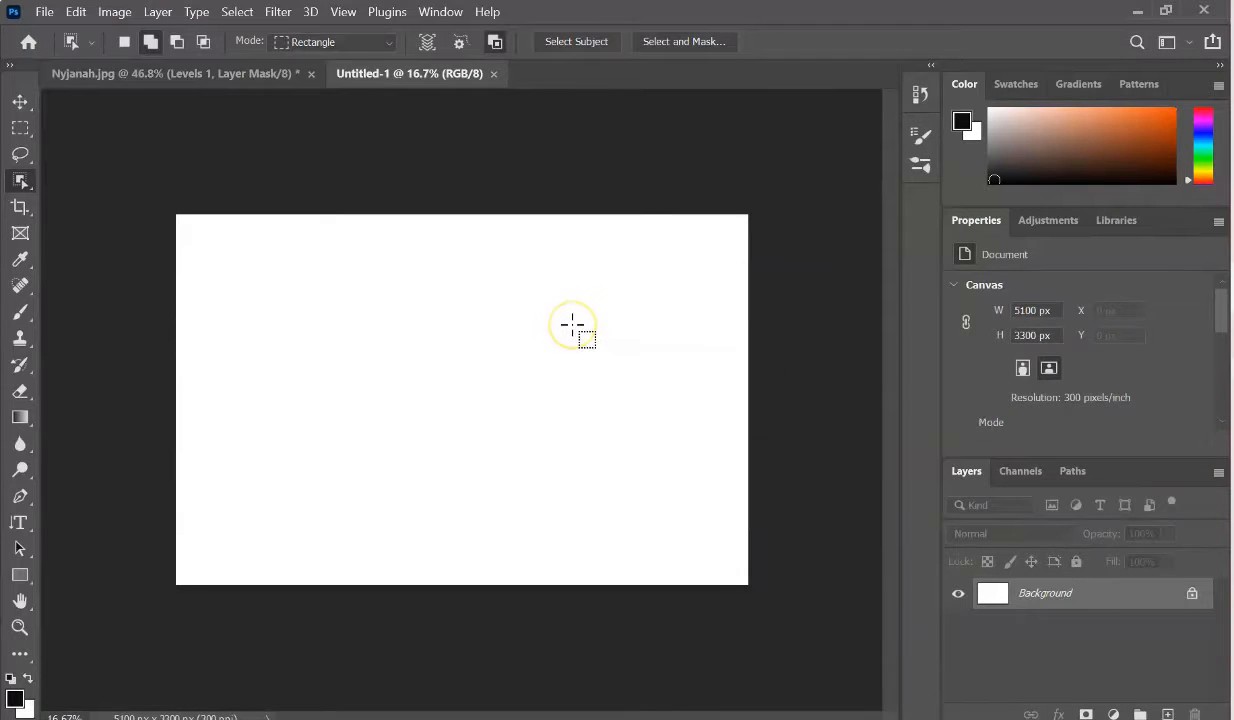
Try pasting the copied mask selection onto a new layer, undo it, and paste it again onto another layer above the Background
left_click(1167, 713)
key("ctrl+v")
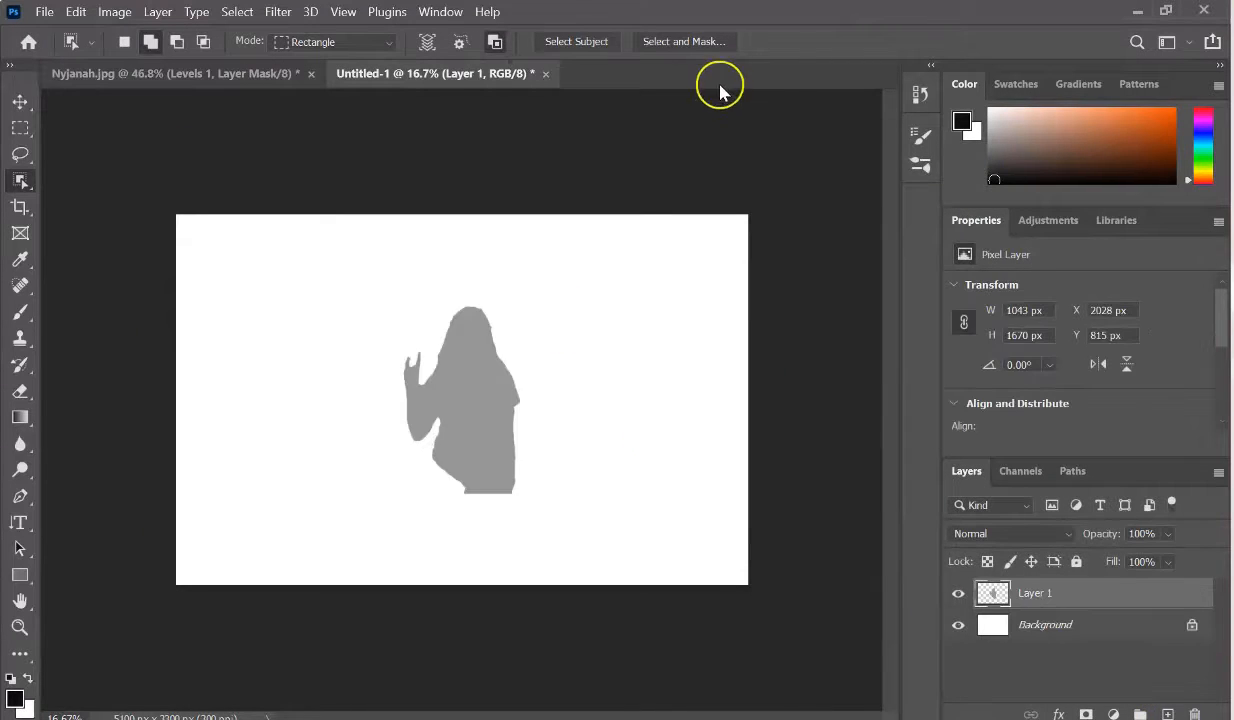
left_click(76, 12)
left_click(112, 46)
left_click(200, 75)
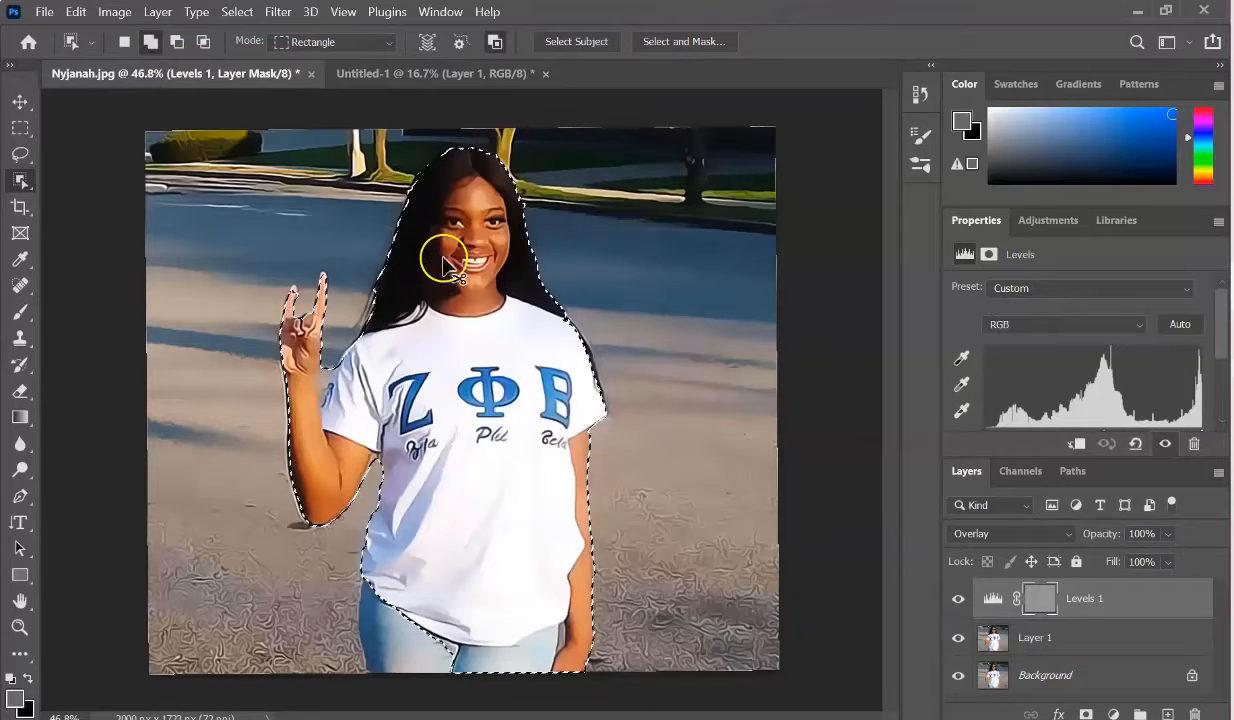
left_click(510, 76)
left_click(1018, 619)
key("ctrl+v")
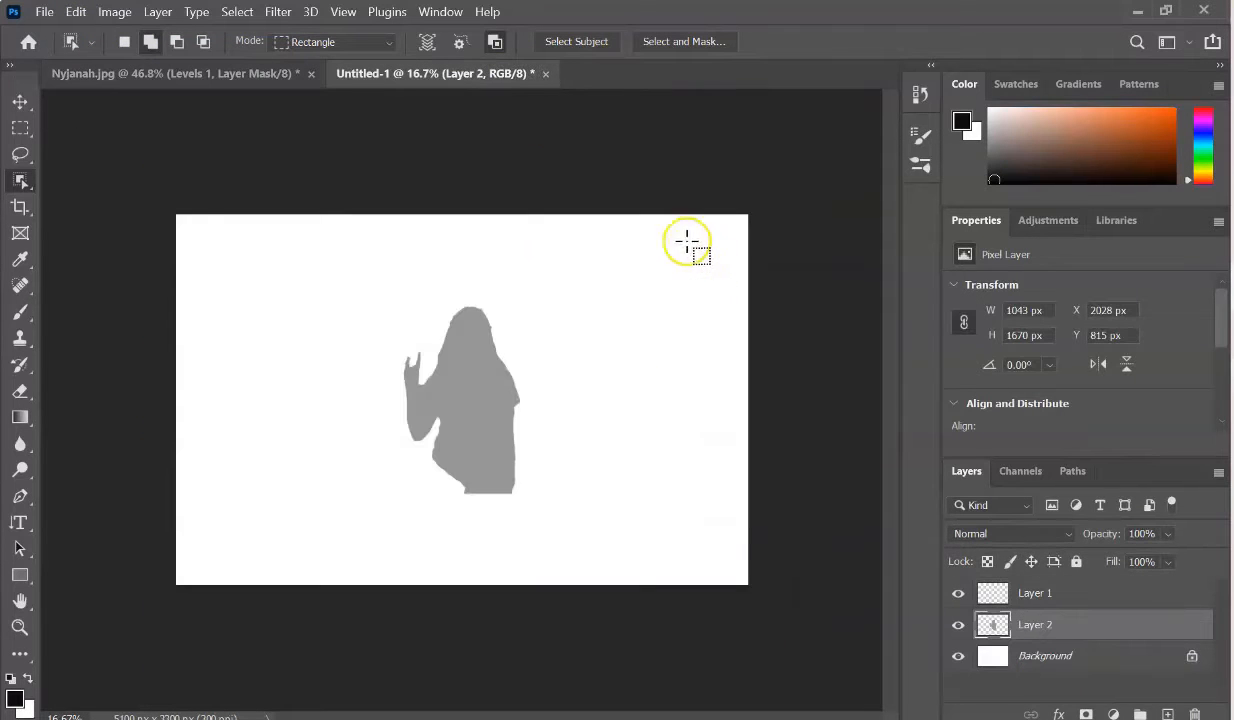
Delete Layer 1 and Layer 2 from the new document and return to the portrait photo document
left_click(546, 75)
left_click(750, 306)
left_click_drag(1136, 627, 1194, 713)
left_click_drag(1136, 594, 1194, 713)
left_click(190, 75)
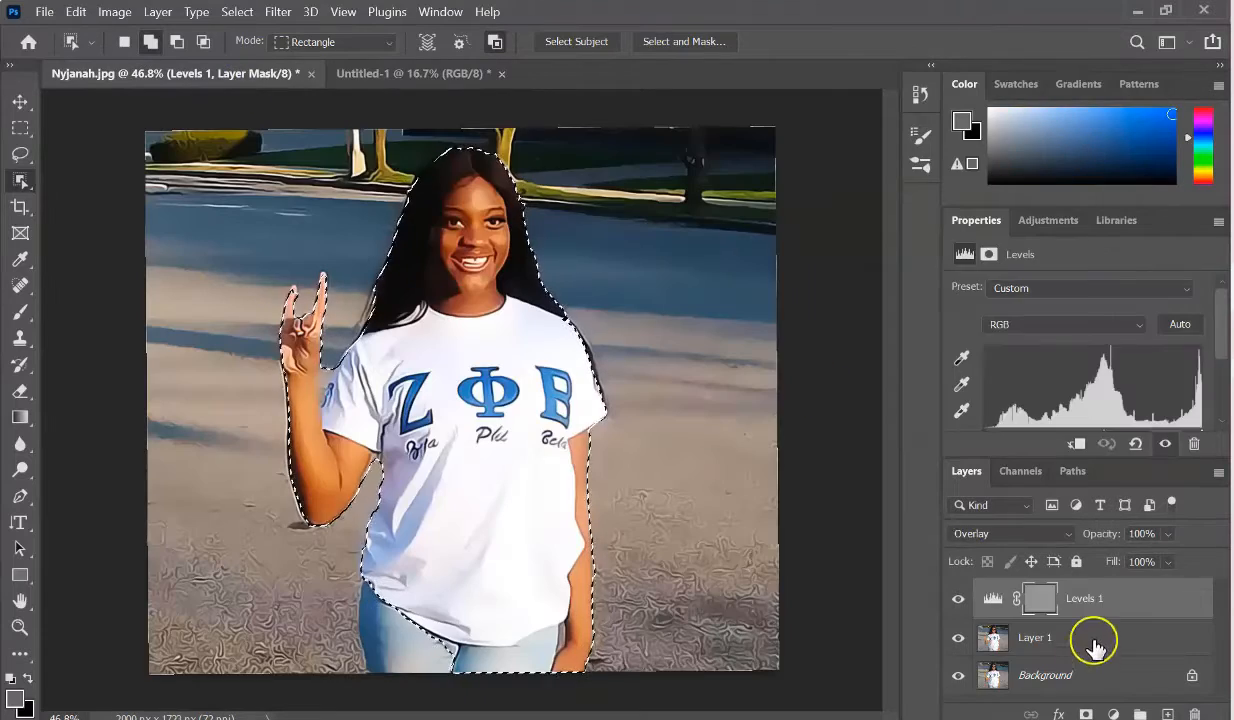
Transfer the selected woman from Layer 1 of the portrait photo into the new document as a separate layer
left_click(1090, 640)
right_click(1068, 641)
left_click(862, 290)
left_click_drag(565, 350, 425, 72)
Enlarge the cut-out woman to about 3196 x 5118 px and position her head at the canvas's upper edge
key("ctrl+t")
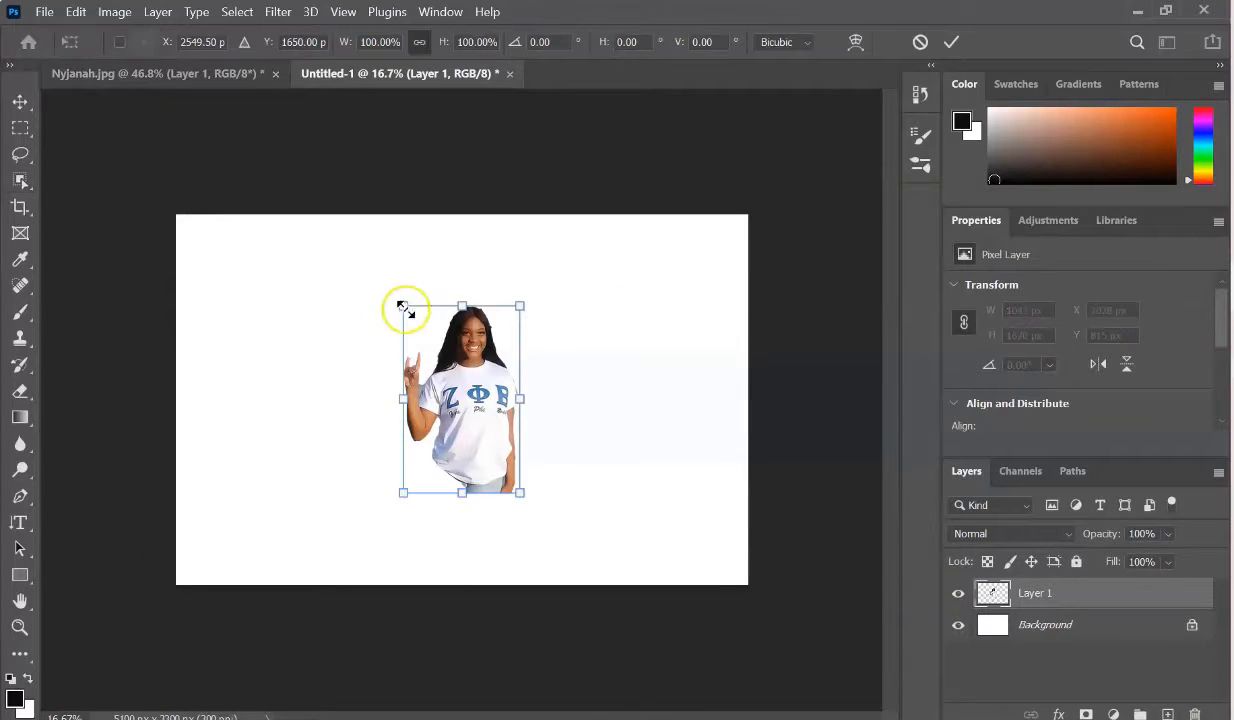
left_click_drag(407, 308, 337, 267)
left_click_drag(514, 484, 646, 576)
left_click_drag(387, 272, 349, 212)
left_click_drag(503, 367, 502, 394)
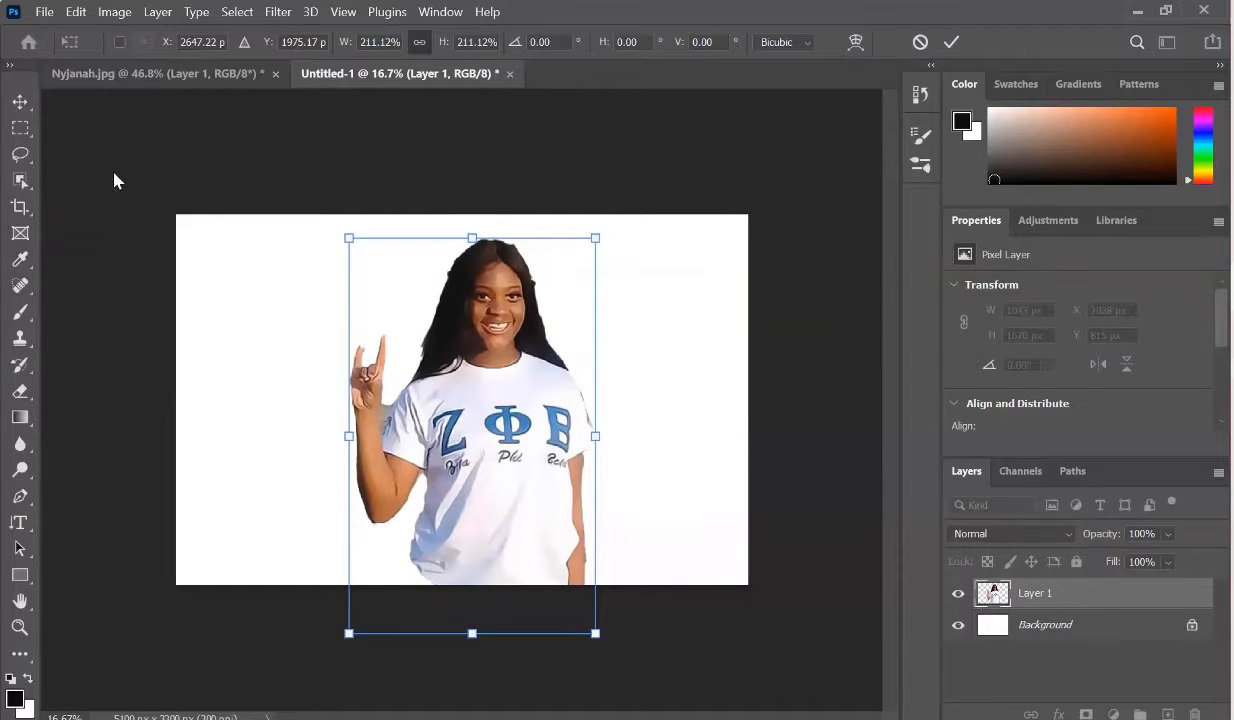
left_click_drag(349, 238, 311, 177)
left_click_drag(478, 320, 510, 390)
left_click_drag(628, 250, 702, 129)
mouse_move(561, 314)
left_mouse_down()
mouse_move(499, 400)
mouse_move(512, 419)
mouse_move(511, 409)
left_mouse_up()
left_click(746, 140)
Set the Eraser size to 48 px and erase leftover background beside the hair and between the raised arm and sleeve
left_click(21, 390)
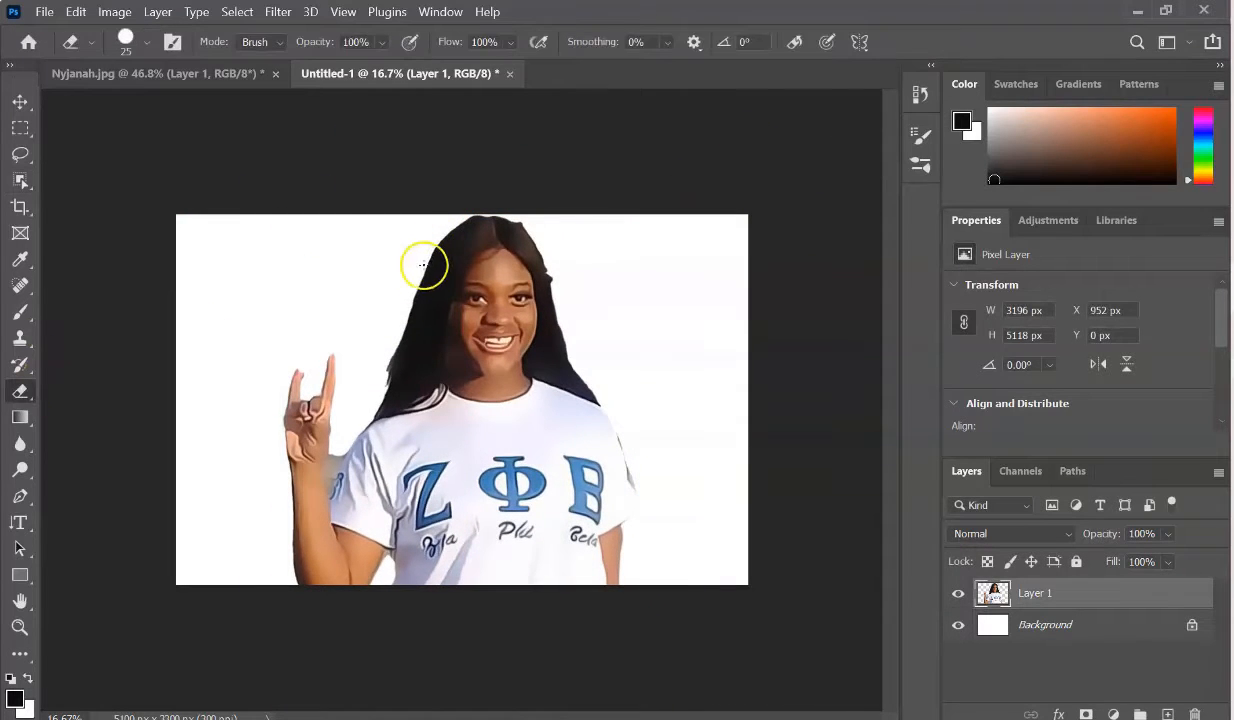
right_click(371, 319)
left_click(515, 341)
left_click(530, 229)
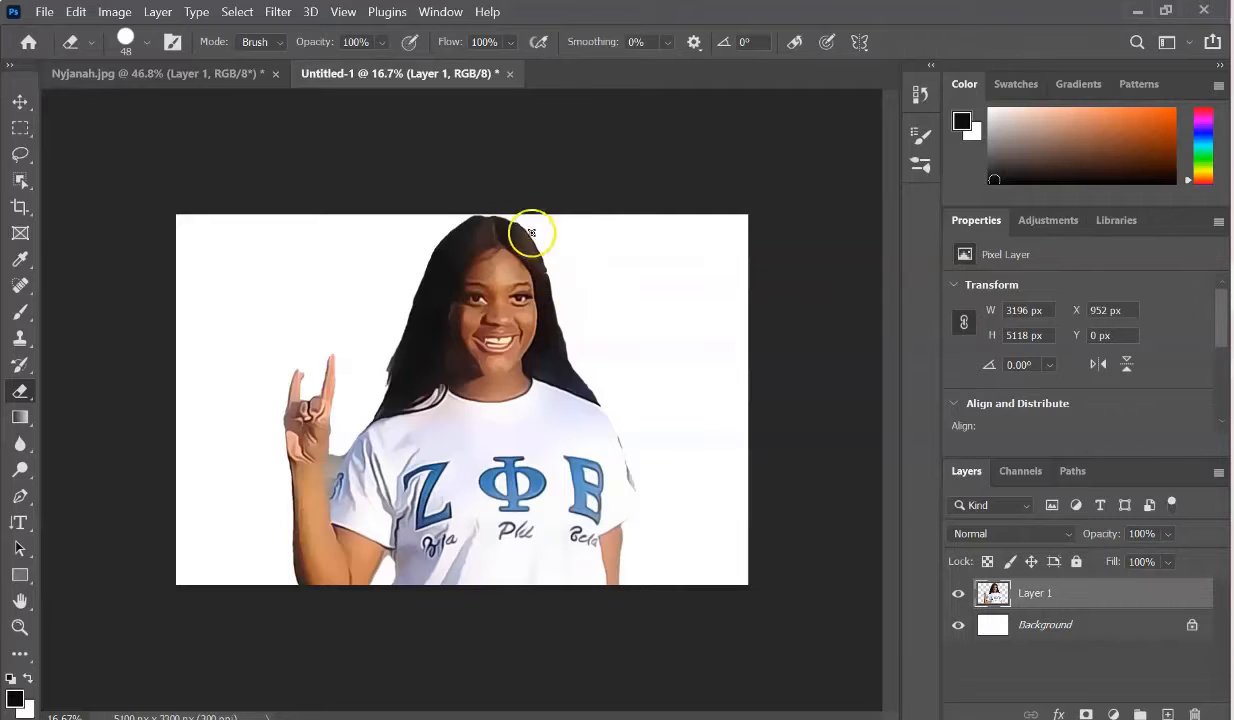
key("ctrl+z")
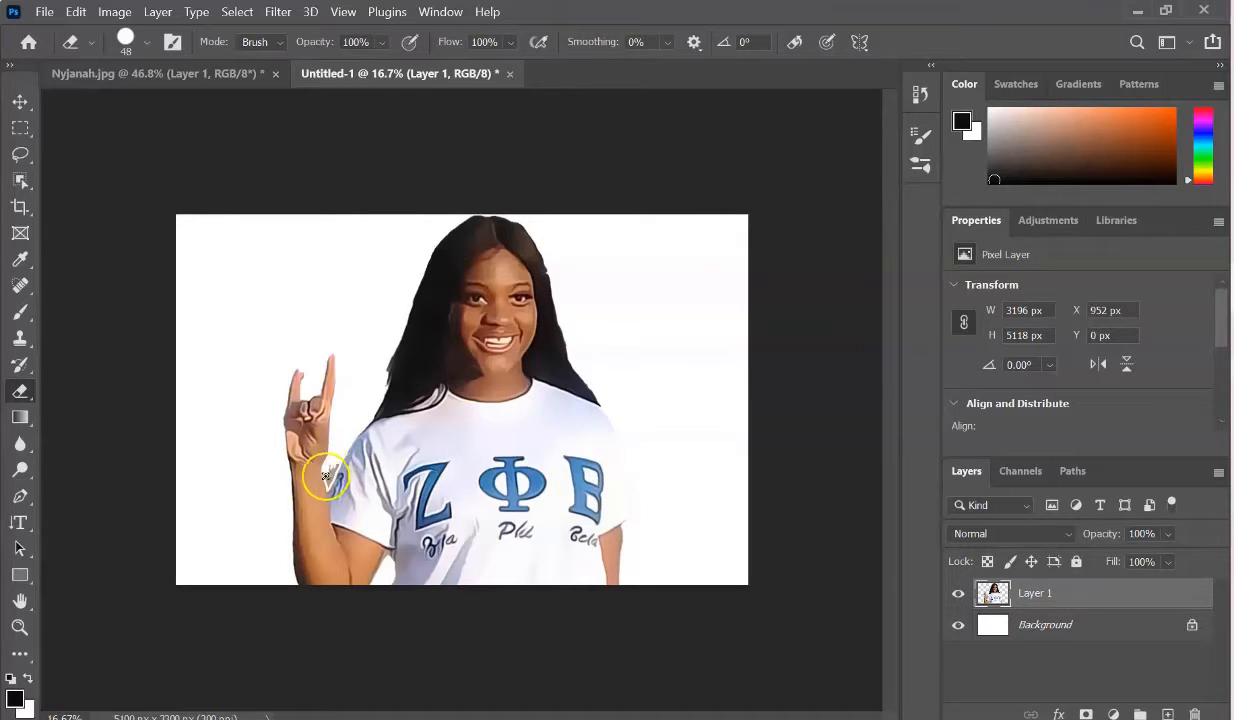
scroll(355, 360, "up", 3)
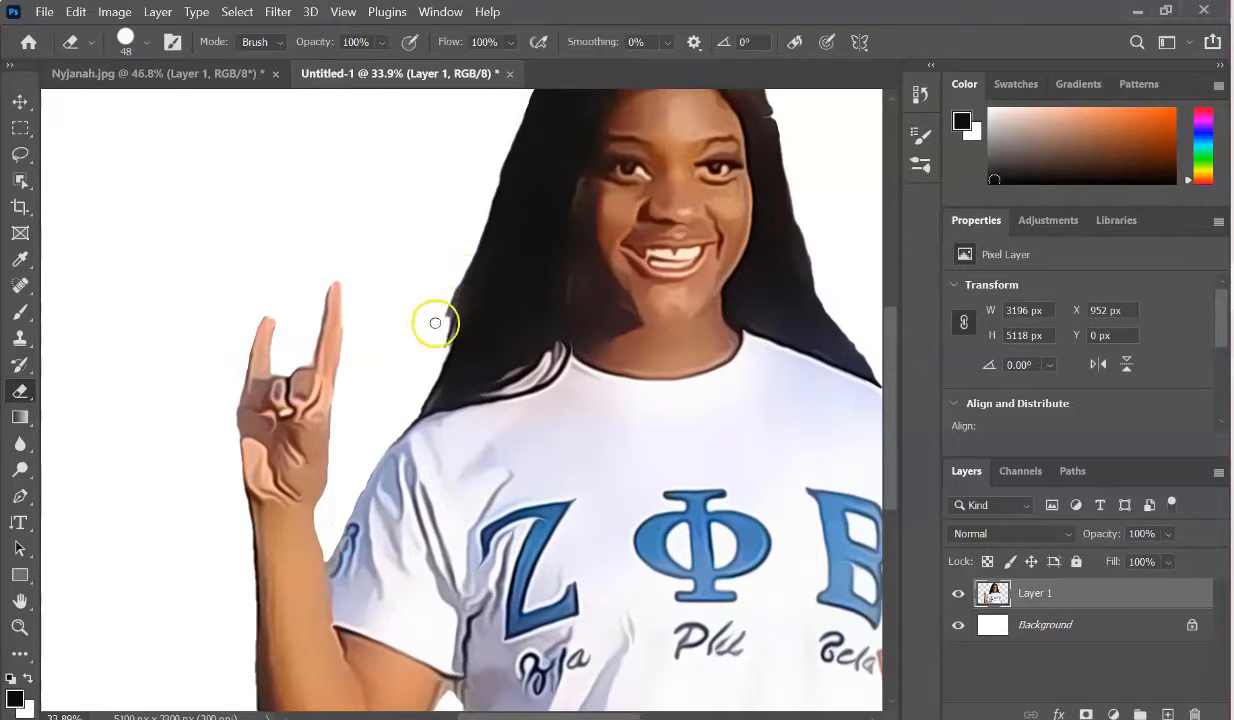
left_click_drag(455, 299, 446, 345)
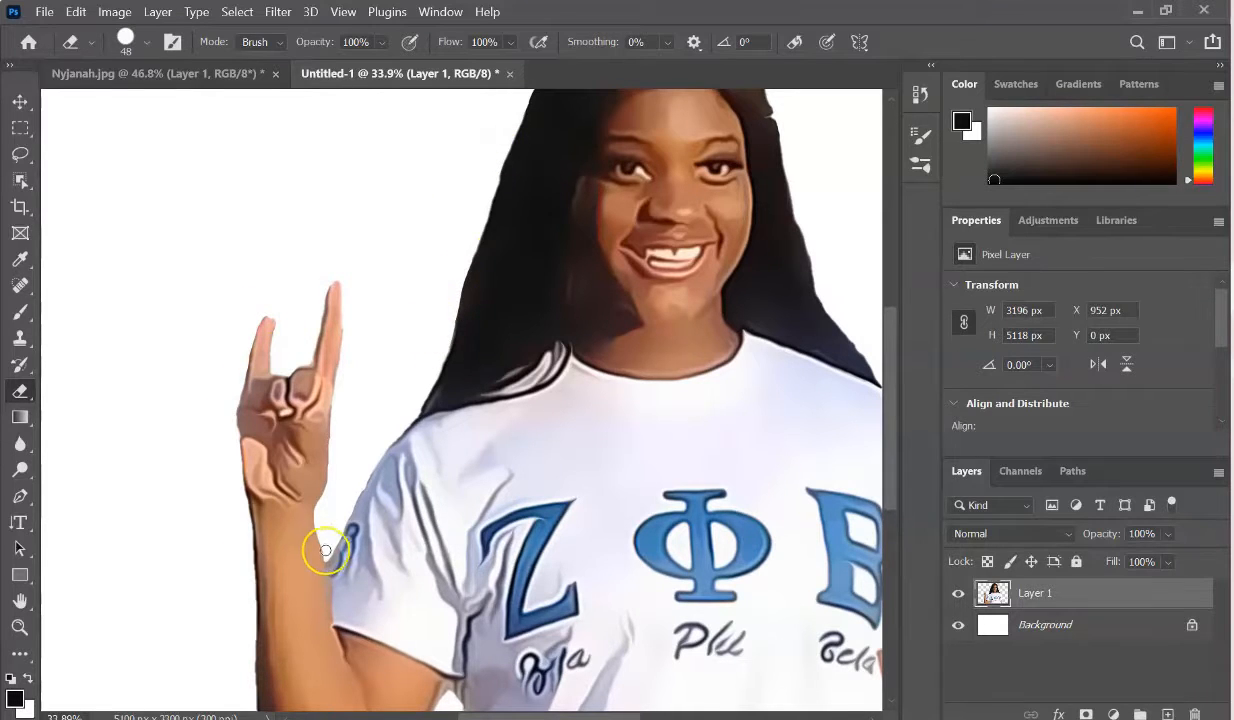
scroll(236, 486, "down", 5)
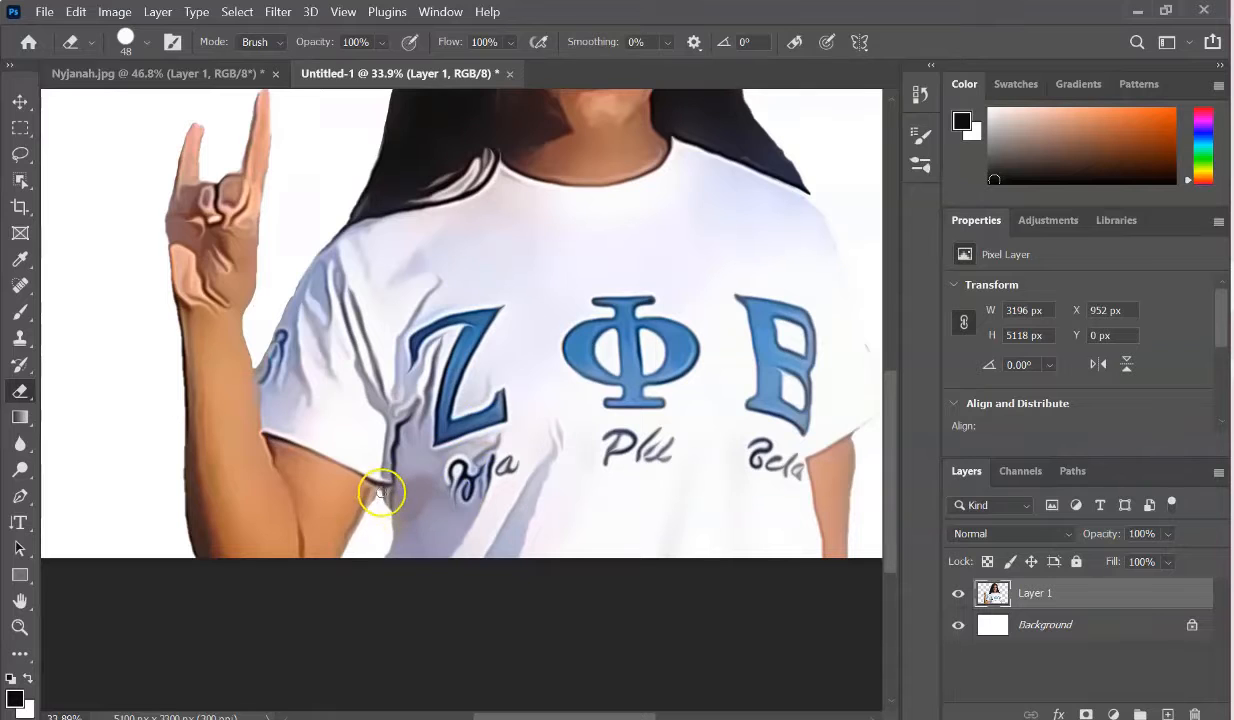
scroll(350, 524, "down", 1)
scroll(350, 524, "up", 3)
Move the cut-out woman up to about X 1032 px, Y -578 px and switch back to the Eraser
key("v")
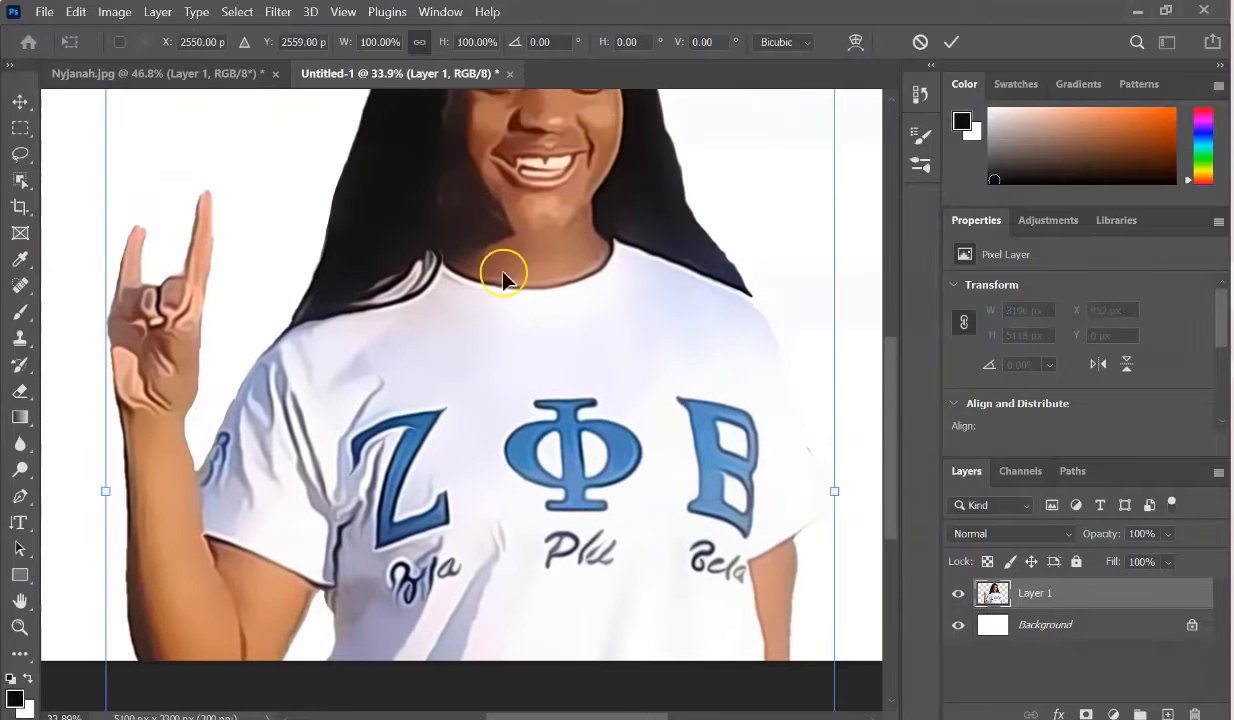
left_click_drag(420, 333, 426, 90)
left_click_drag(157, 370, 175, 240)
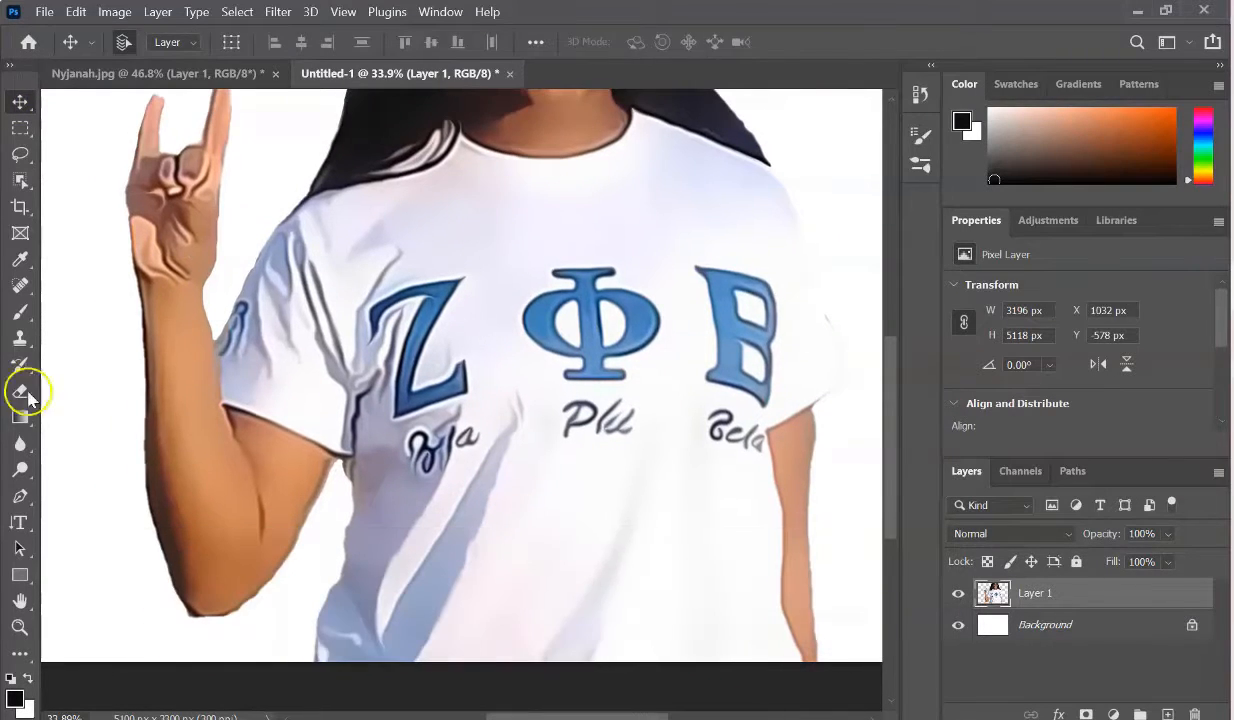
left_click(24, 391)
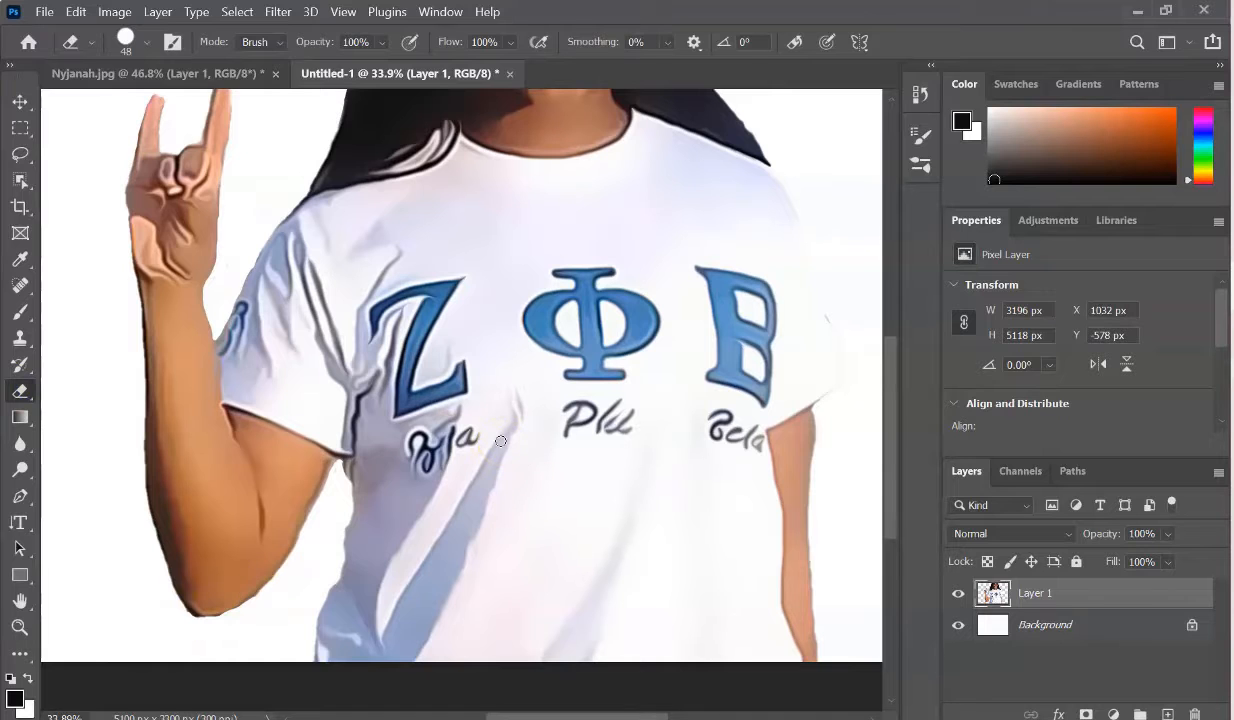
Scale the cut-out woman down to about 38% and place her whole figure inside the canvas
key("ctrl+t")
left_click_drag(642, 269, 620, 75)
left_click_drag(590, 391, 624, 212)
left_click_drag(141, 564, 373, 533)
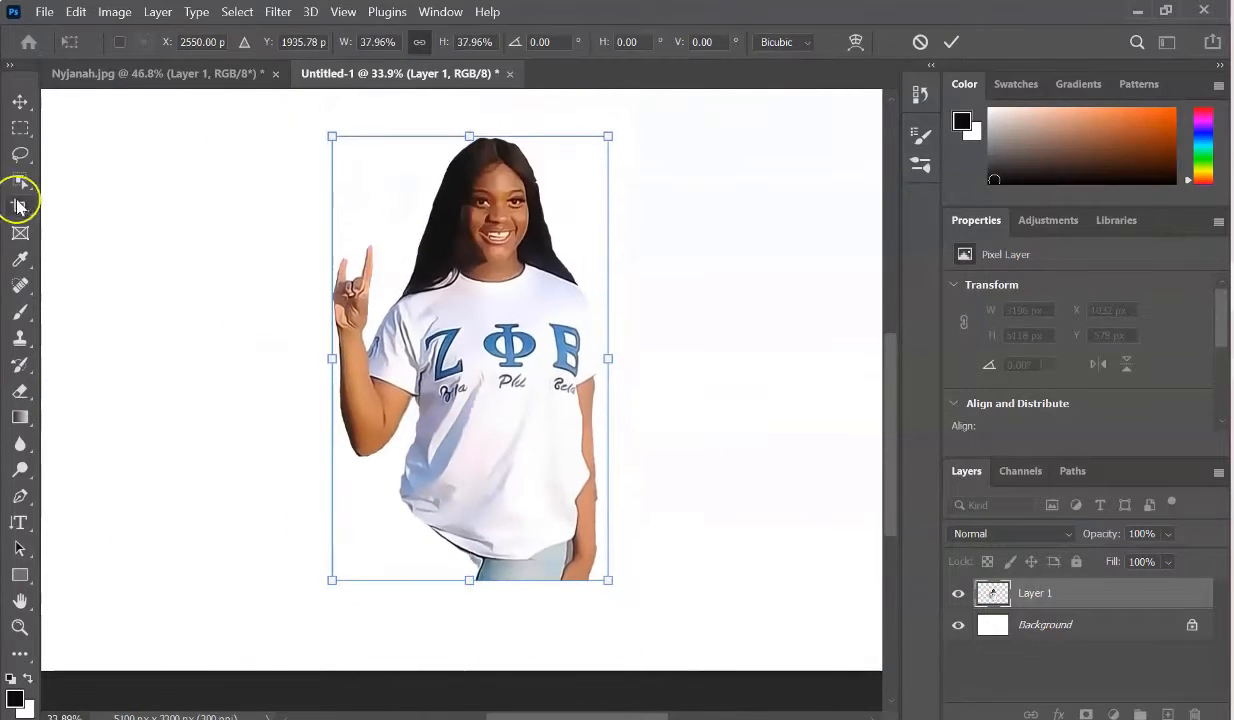
Crop the canvas closely around the woman to about 1543 x 1827 px, trimming the lower end of the figure
left_click(18, 206)
left_click_drag(289, 124, 642, 540)
key("Return")
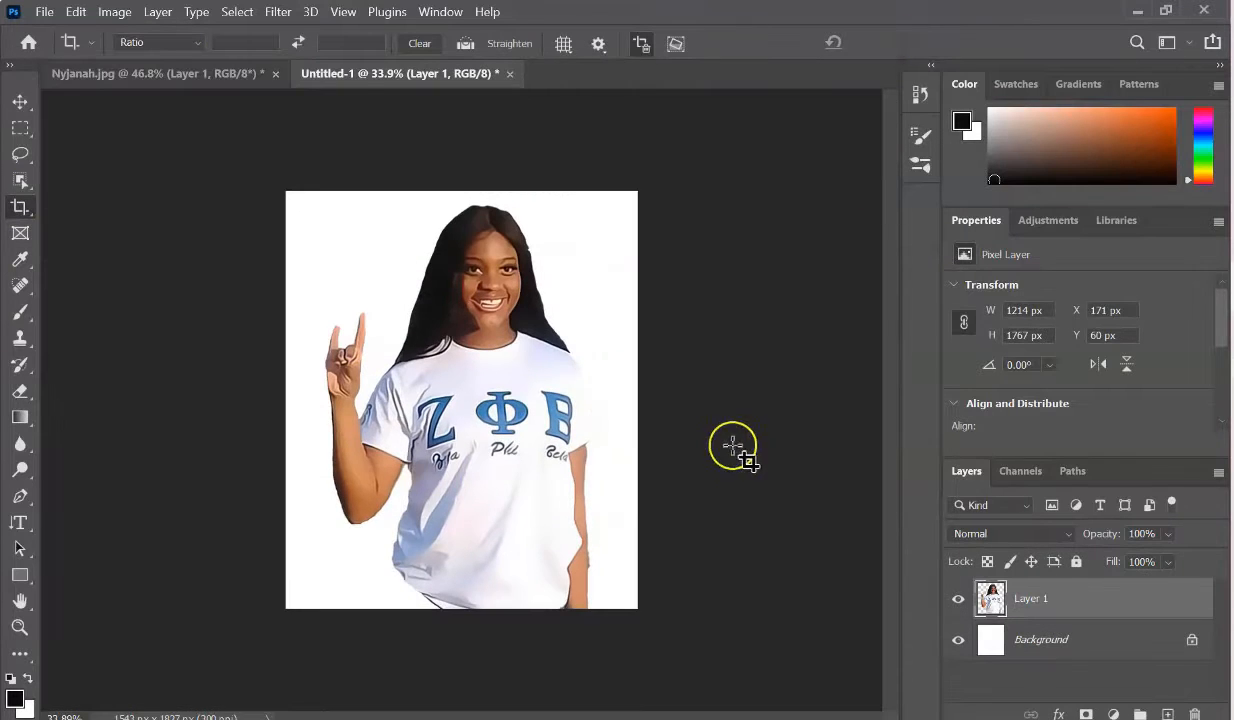
Extend the canvas around the woman to about 3029 x 2089 px with the Crop tool and move the cut-out slightly up
key("ctrl+t")
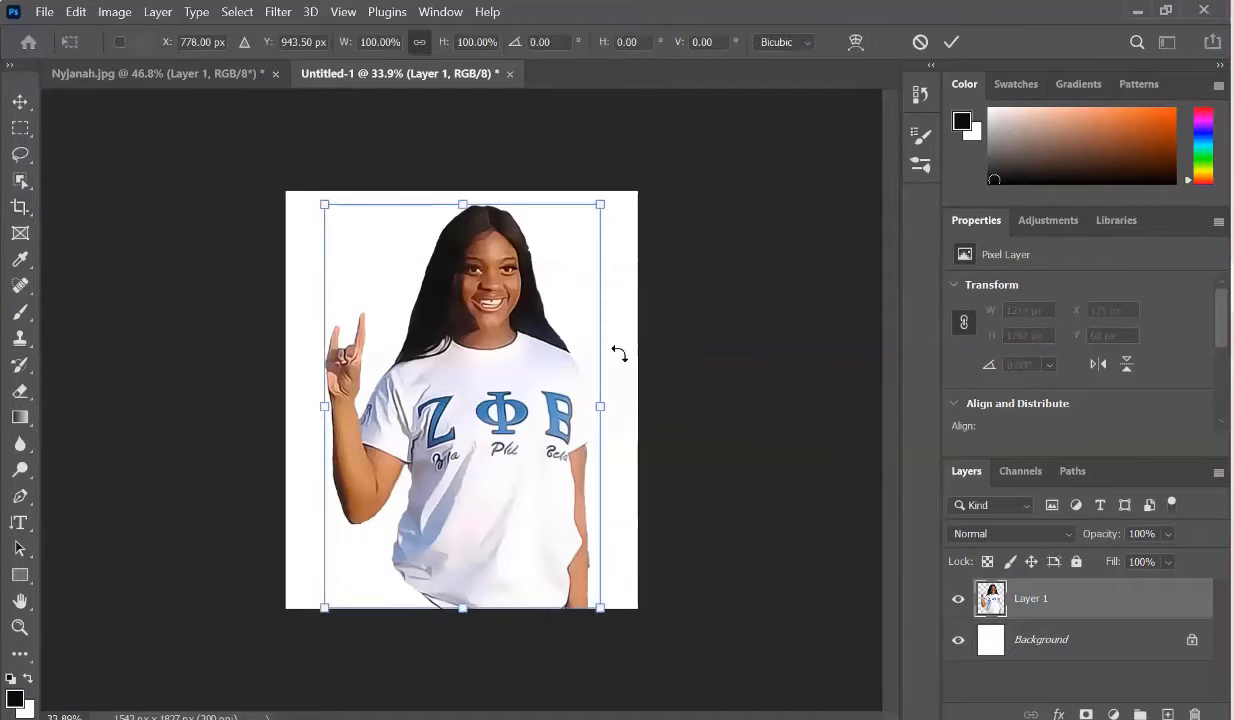
left_click(920, 42)
left_click_drag(287, 192, 108, 157)
left_click(901, 42)
key("ctrl+t")
left_click_drag(598, 275, 518, 397)
left_click(951, 42)
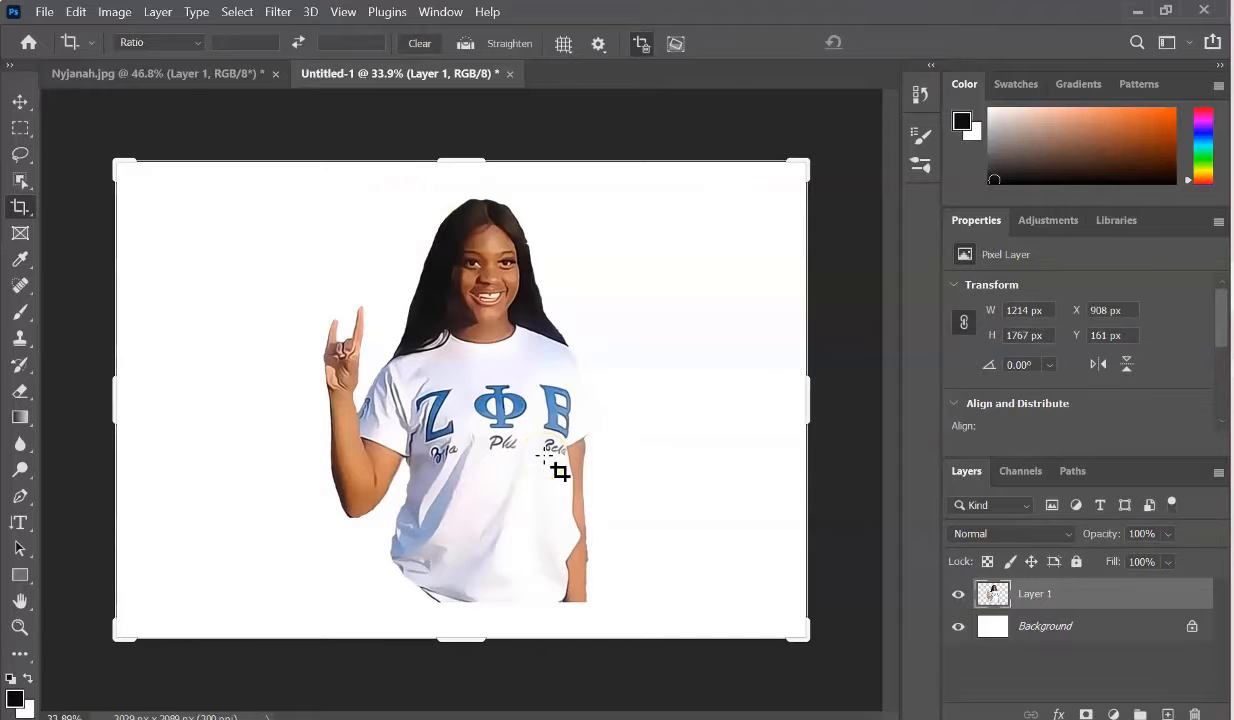
Apply the Poster Edges filter to the cut-out woman with a higher Edge Thickness, Edge Intensity 0 and Posterization 5
left_click(278, 11)
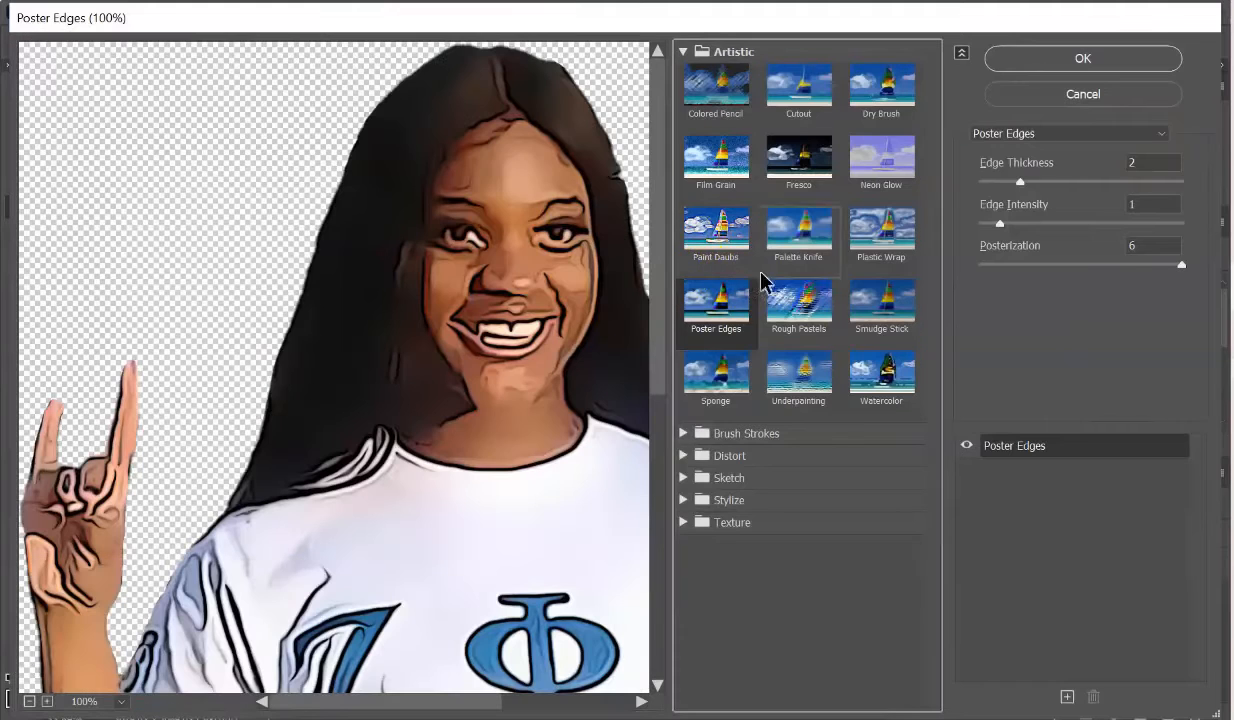
left_click_drag(1020, 181, 1062, 183)
left_click_drag(1000, 224, 1122, 268)
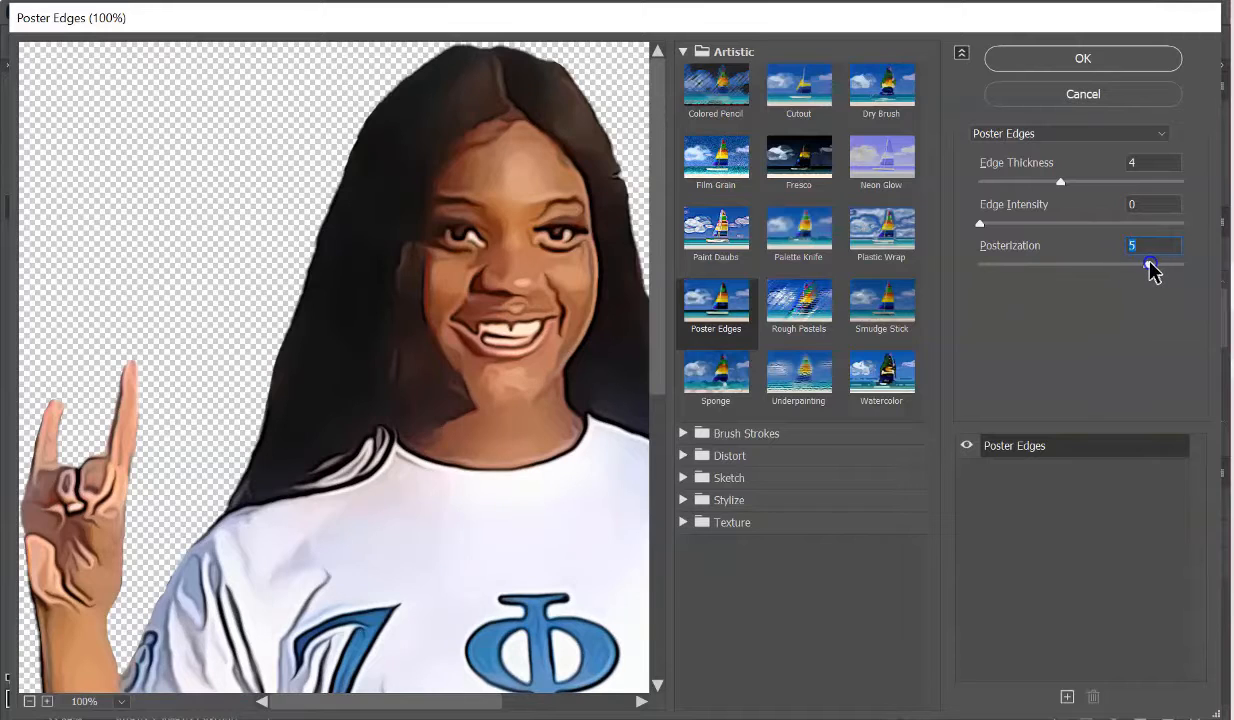
left_click_drag(1062, 188, 1140, 200)
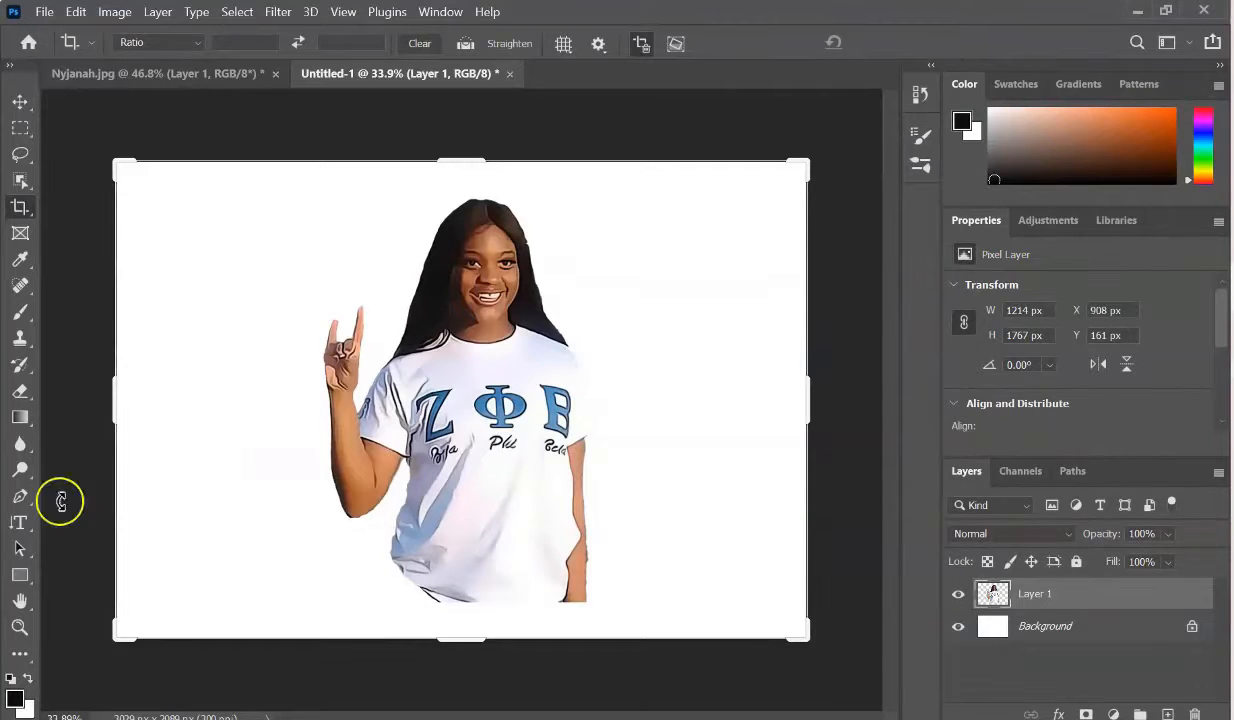
Fade out the lower edge of the woman's figure using a Soft Round Eraser of about 417 px
key("e")
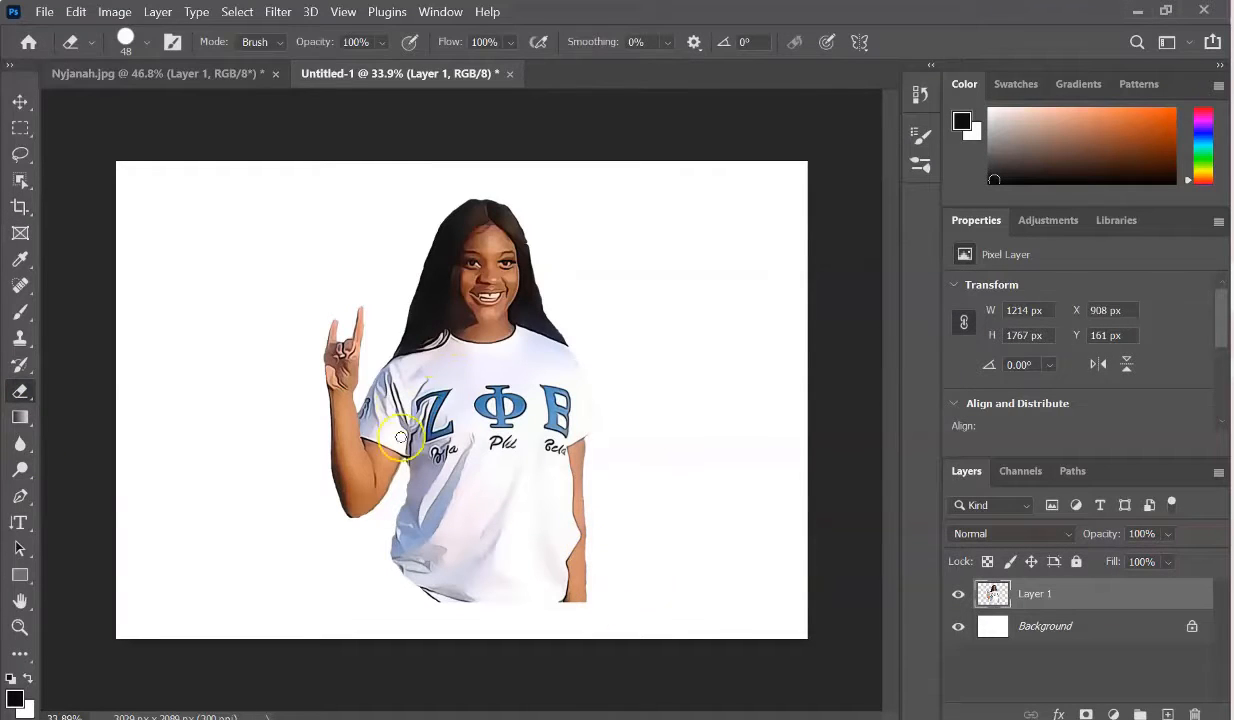
left_click(78, 13)
left_click(108, 46)
right_click(107, 380)
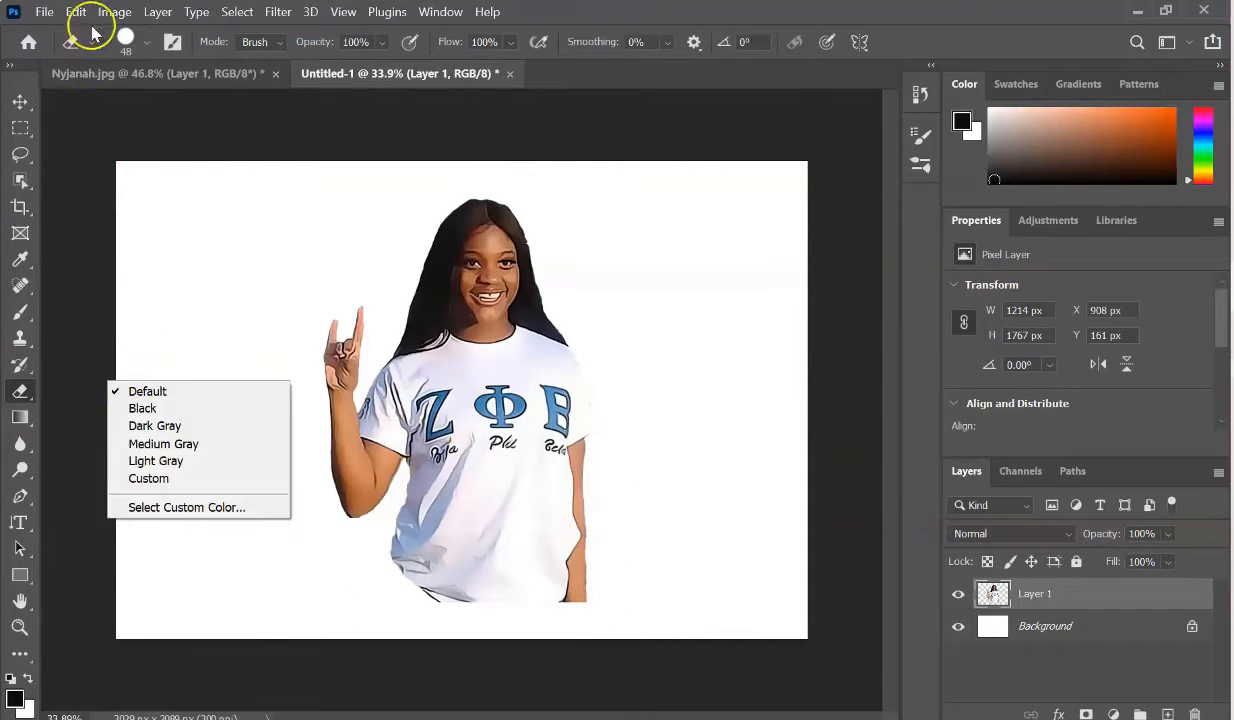
left_click(146, 42)
left_click(132, 308)
right_click(306, 266)
left_click_drag(441, 315, 524, 314)
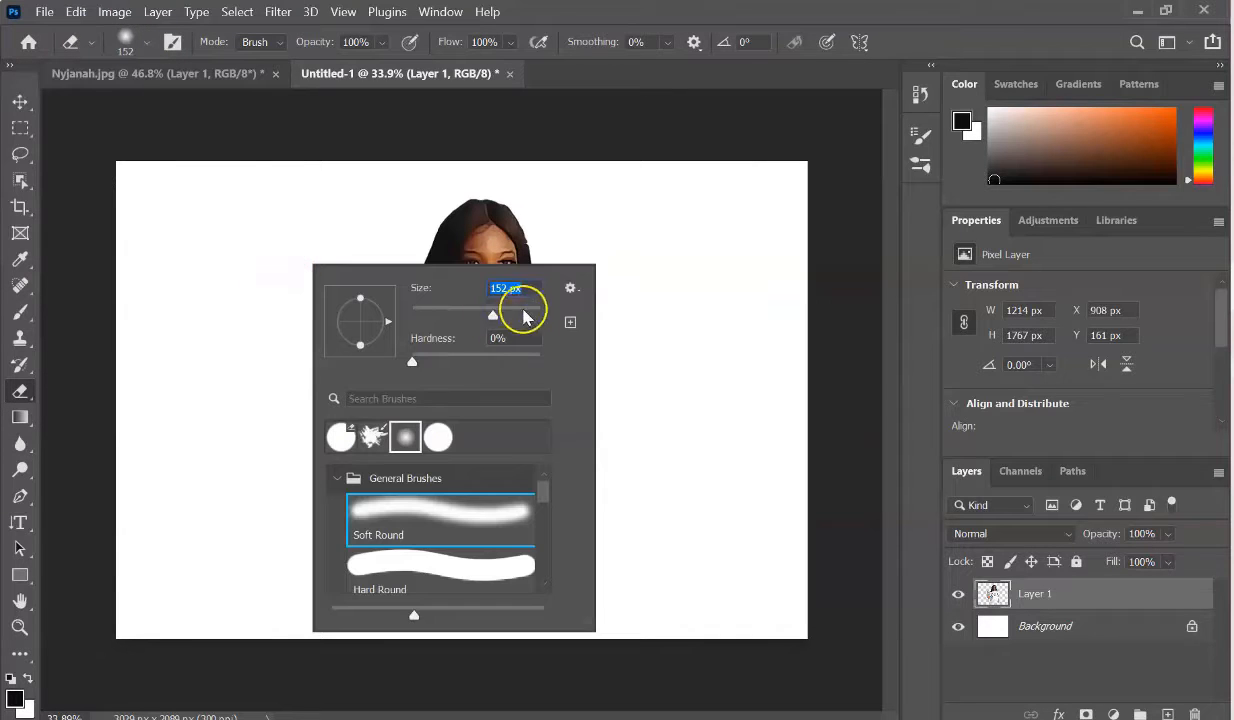
key("Return")
mouse_move(320, 537)
left_mouse_down()
mouse_move(424, 604)
mouse_move(578, 601)
mouse_move(743, 529)
left_mouse_up()
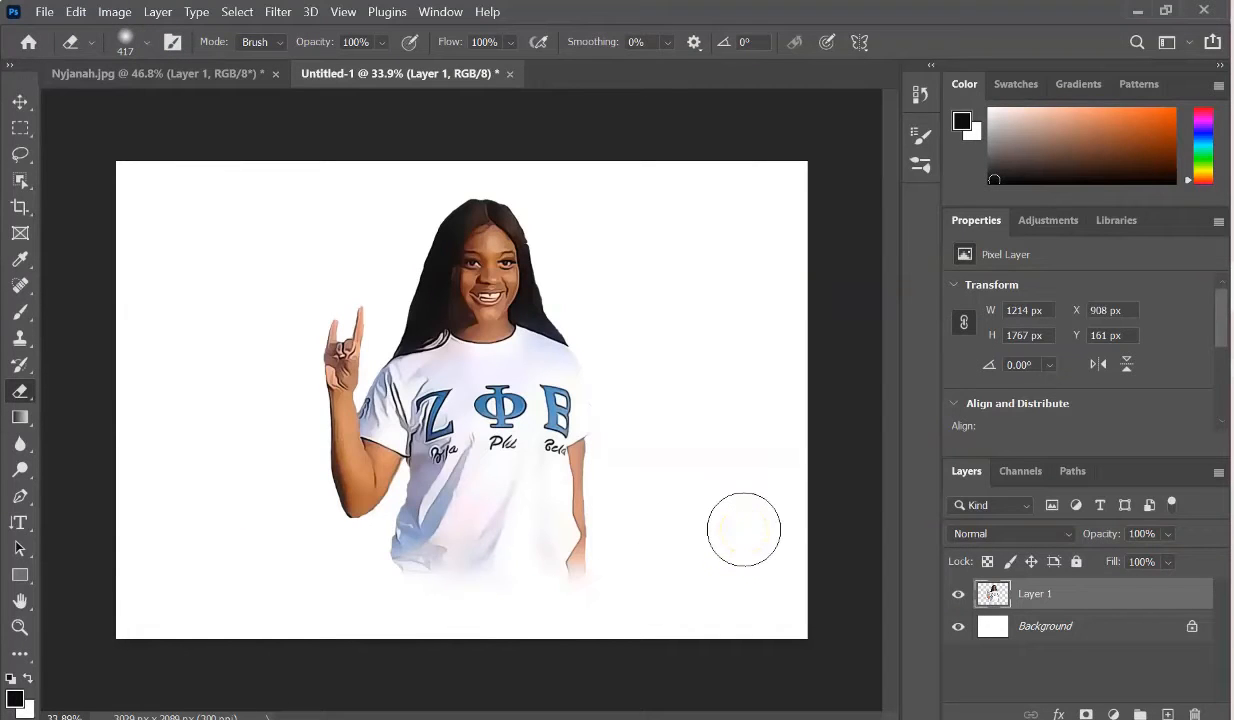
Add a layer beneath the woman and embed the blue-smoke-texture-black-background image from the Backgrounds Smoke folder there
left_click(1166, 712)
left_click_drag(1052, 595, 1005, 650)
left_click(44, 11)
left_click(129, 391)
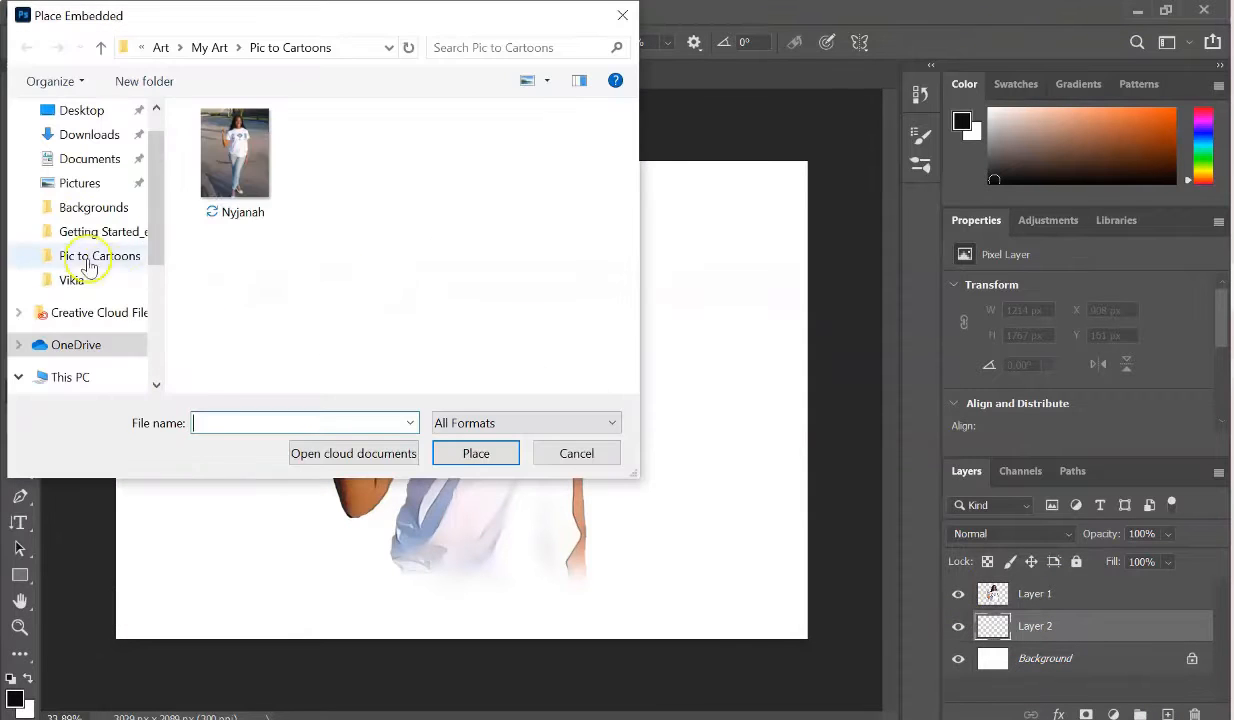
left_click(93, 207)
double_click(258, 208)
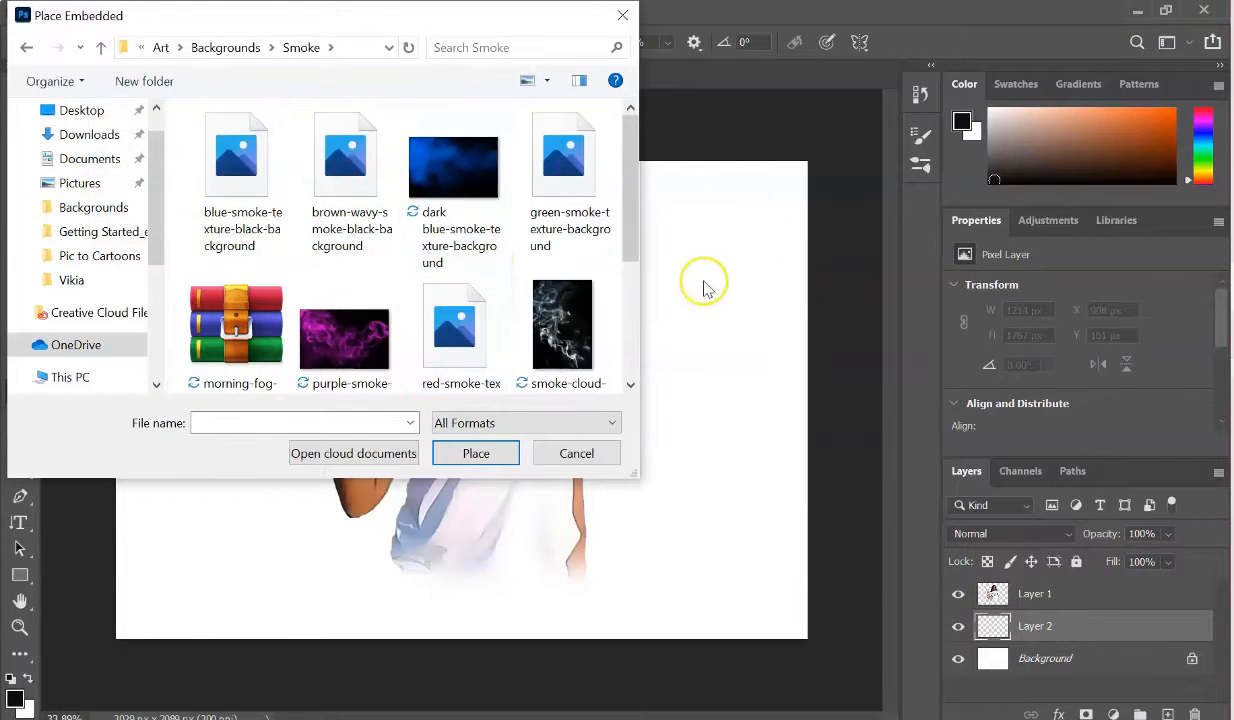
scroll(430, 266, "down", 1)
left_click(240, 150)
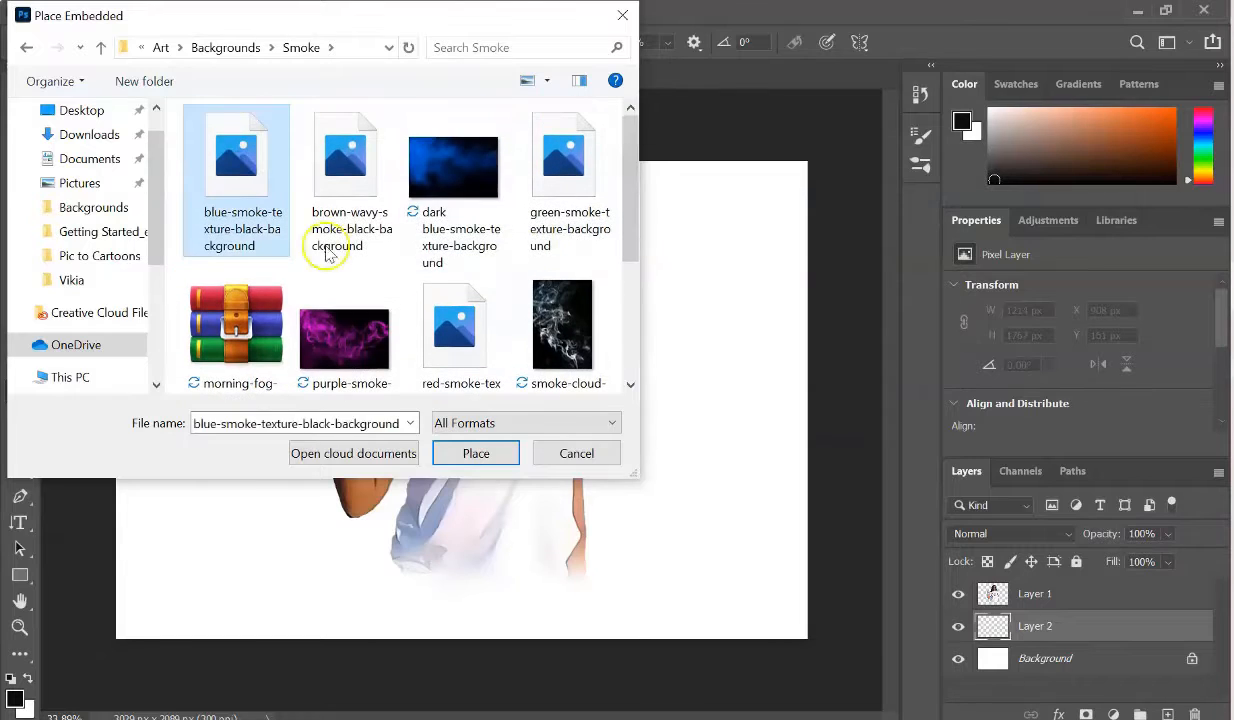
left_click(505, 453)
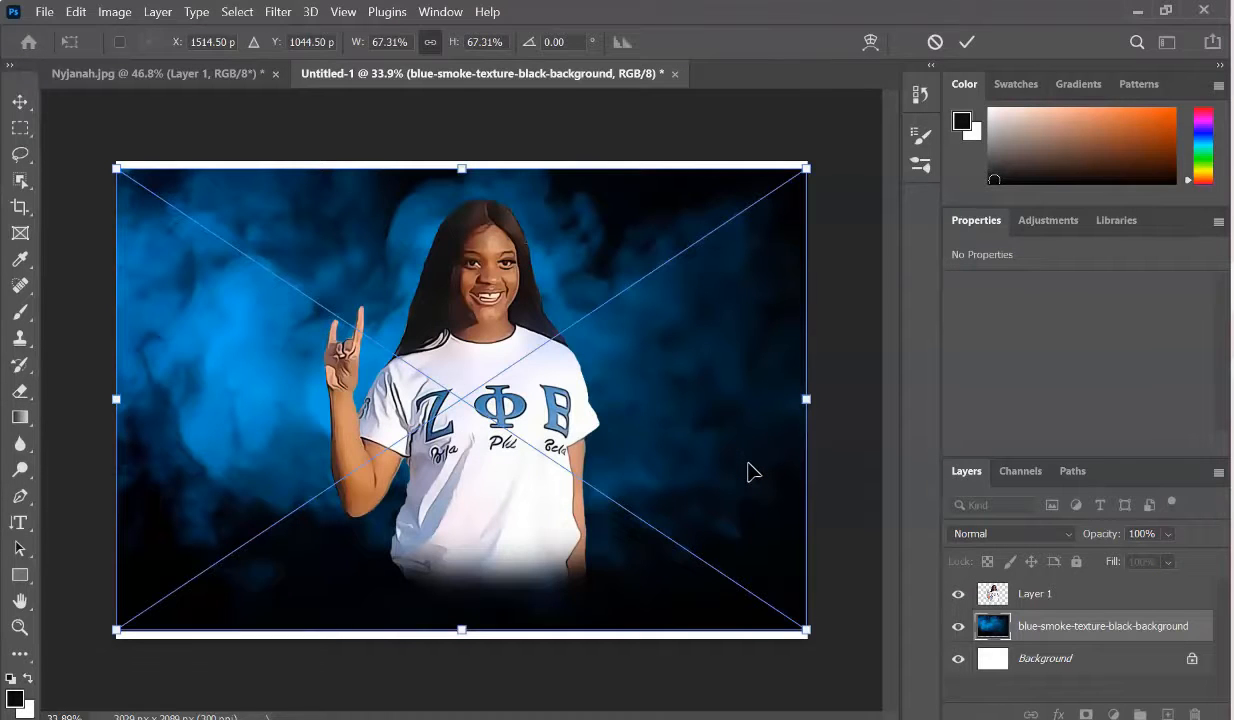
Scale the blue smoke image to about 69.62% so it covers the whole canvas and switch back to the Eraser
left_click_drag(116, 168, 105, 161)
left_click_drag(806, 631, 818, 638)
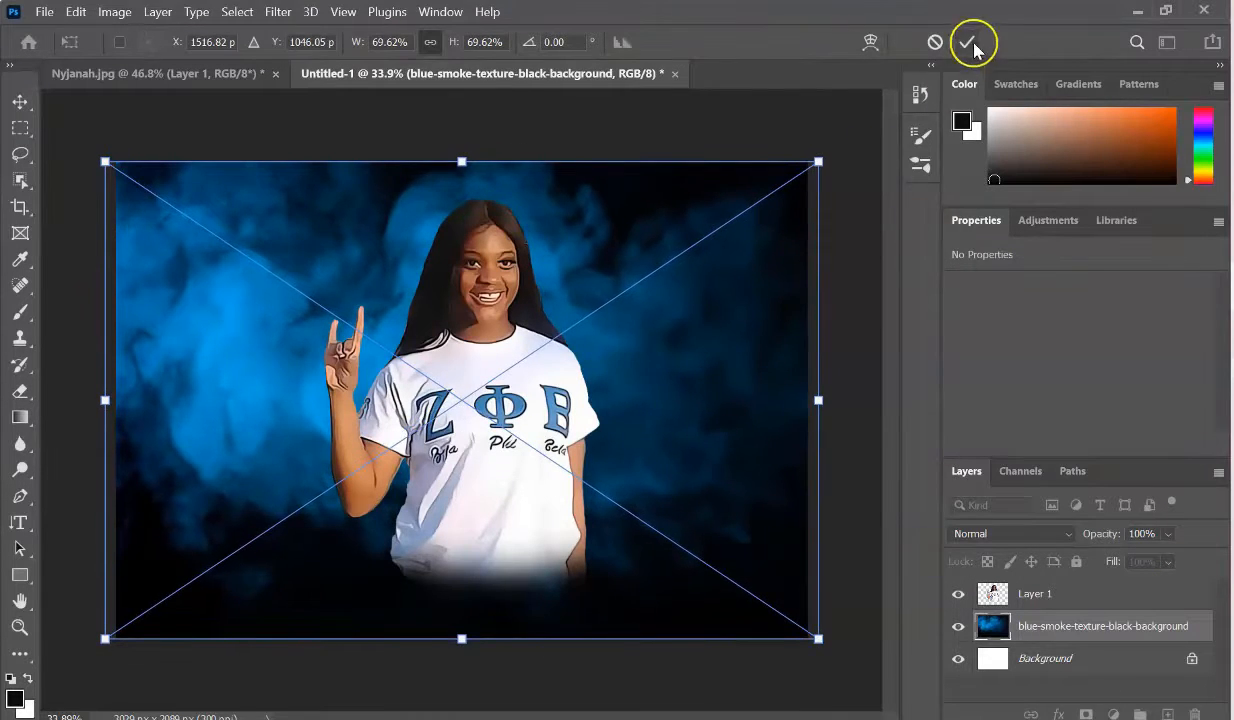
left_click(968, 43)
key("ctrl+t")
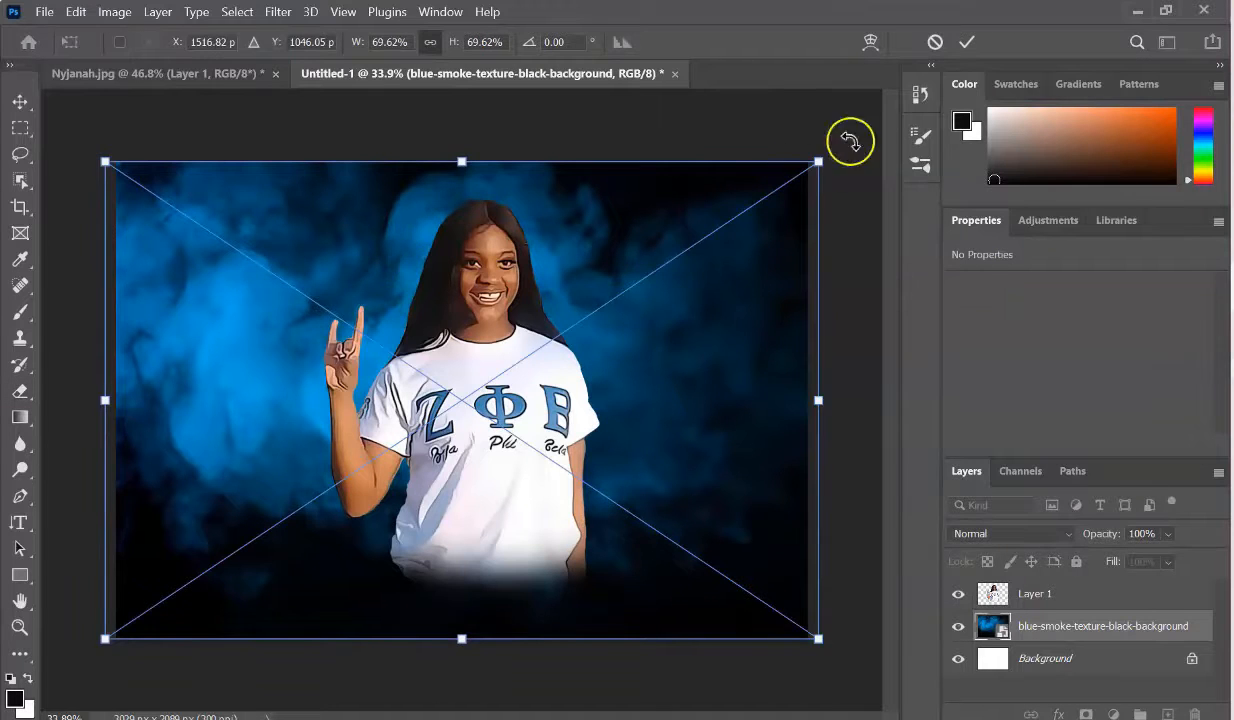
left_click(968, 43)
key("e")
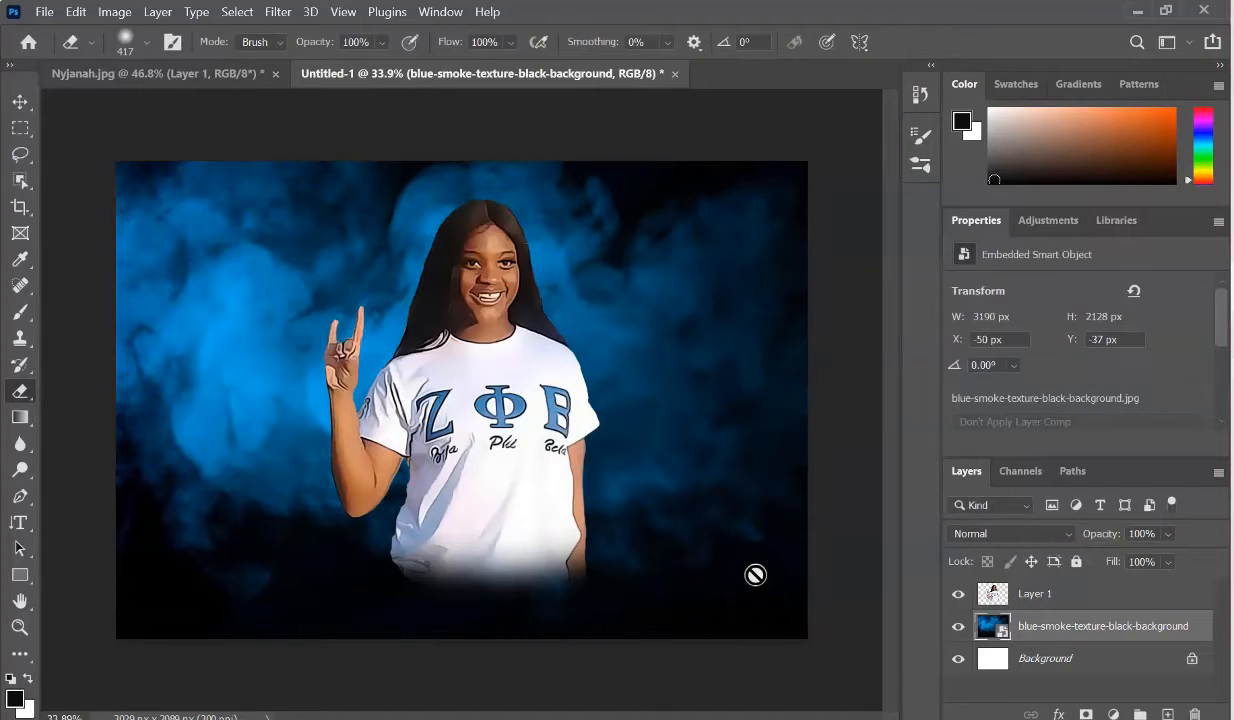
Add a new layer above the woman and choose a five-petal flower for the Custom Shape tool
left_click(1040, 590)
left_click(1168, 714)
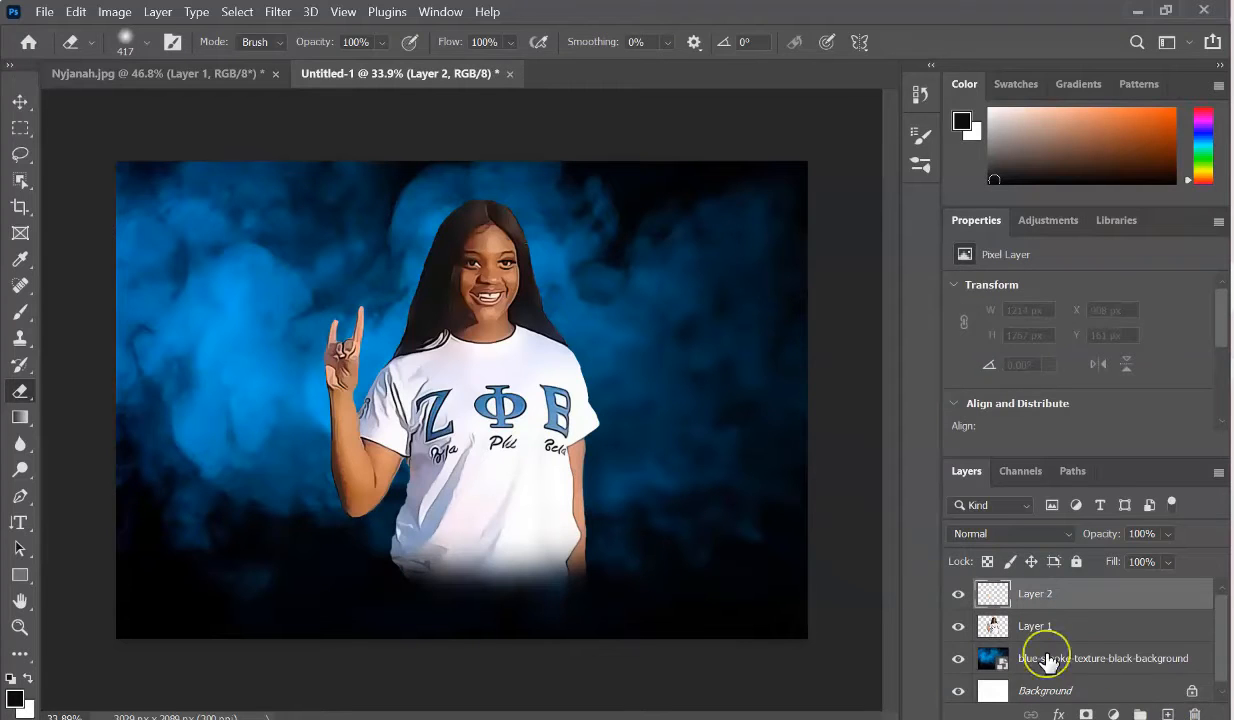
left_click(32, 588)
left_click(32, 584)
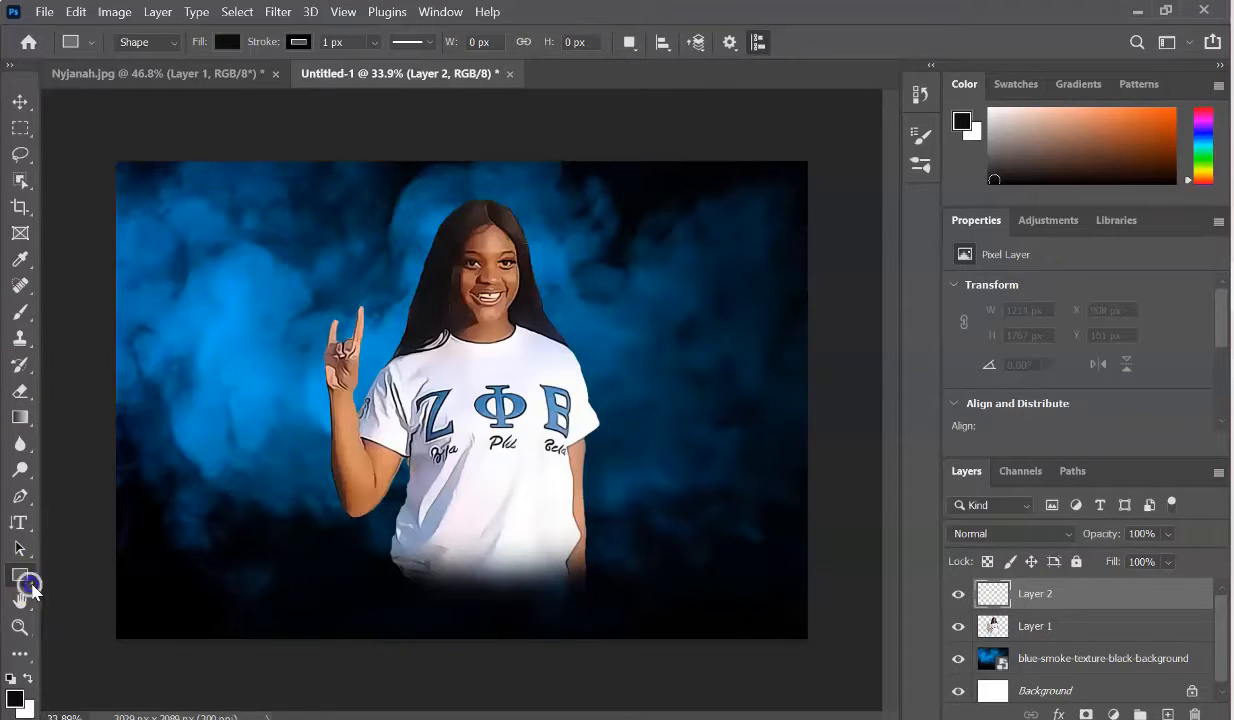
left_click_drag(32, 590, 105, 689)
left_click(812, 42)
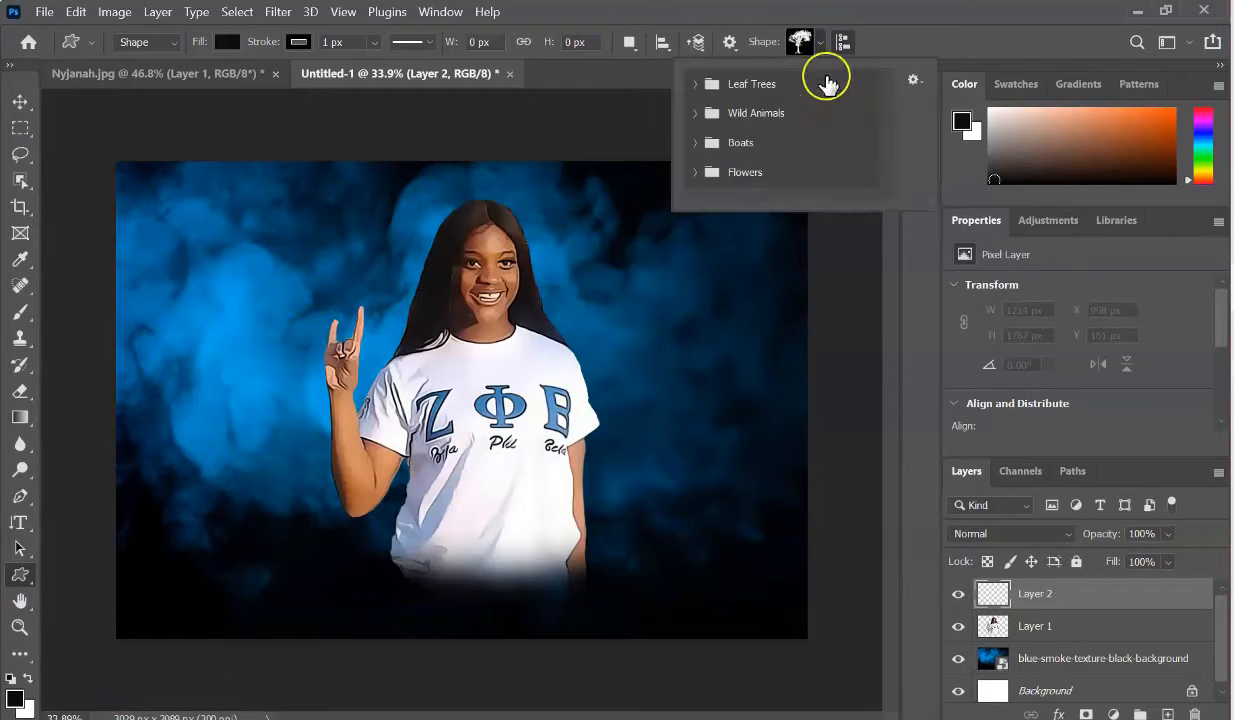
left_click(697, 113)
scroll(860, 130, "down", 3)
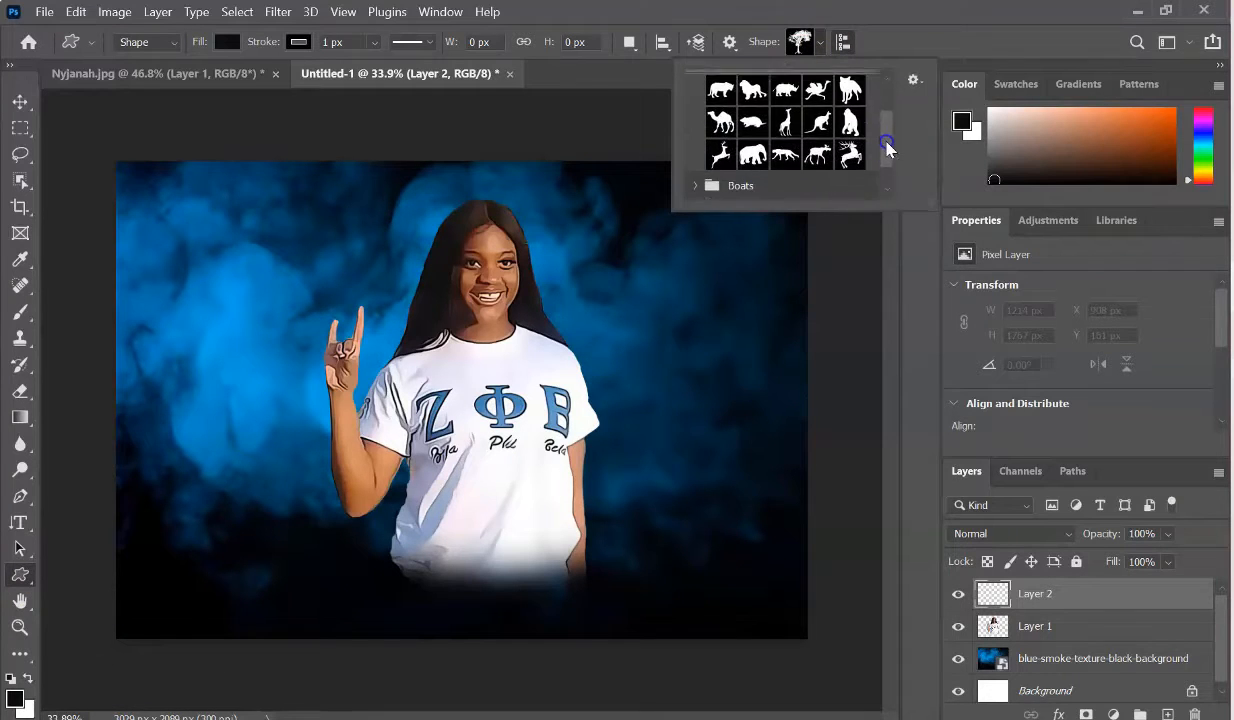
left_click(722, 190)
left_click(820, 118)
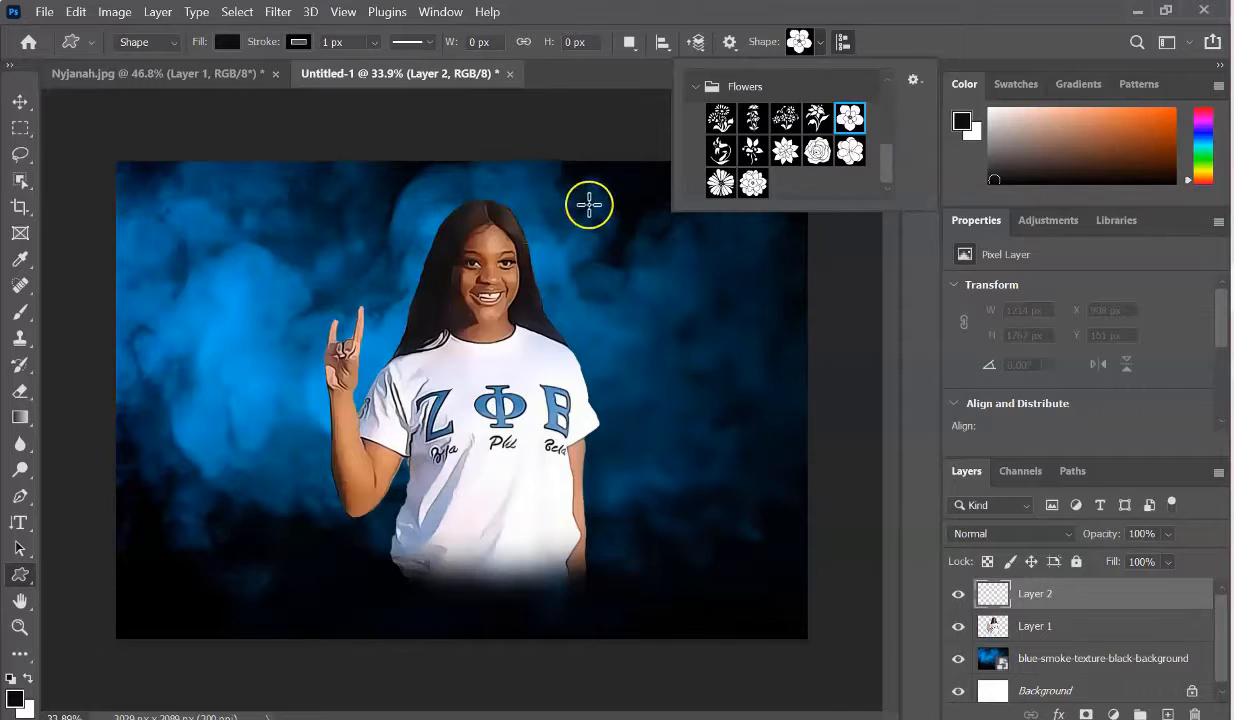
Draw the flower about 513 x 456 px beside the woman's head and give it a pink fill
left_click_drag(587, 201, 706, 307)
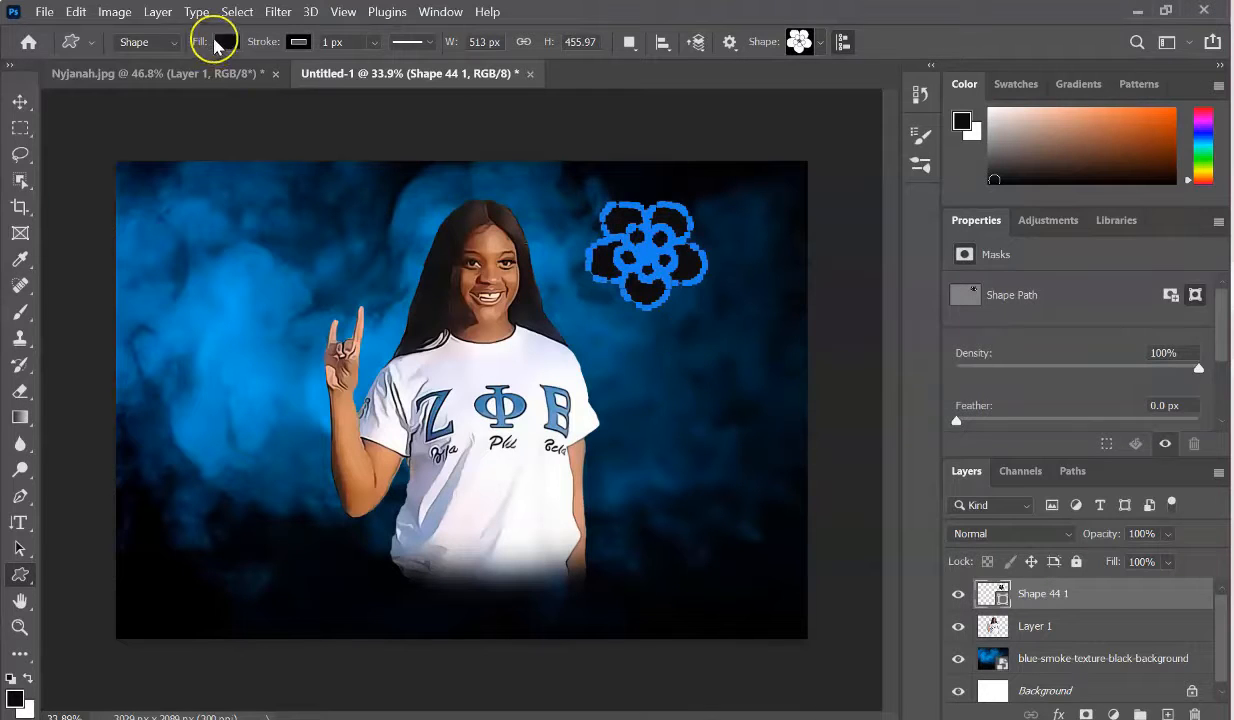
left_click(228, 42)
left_click(341, 151)
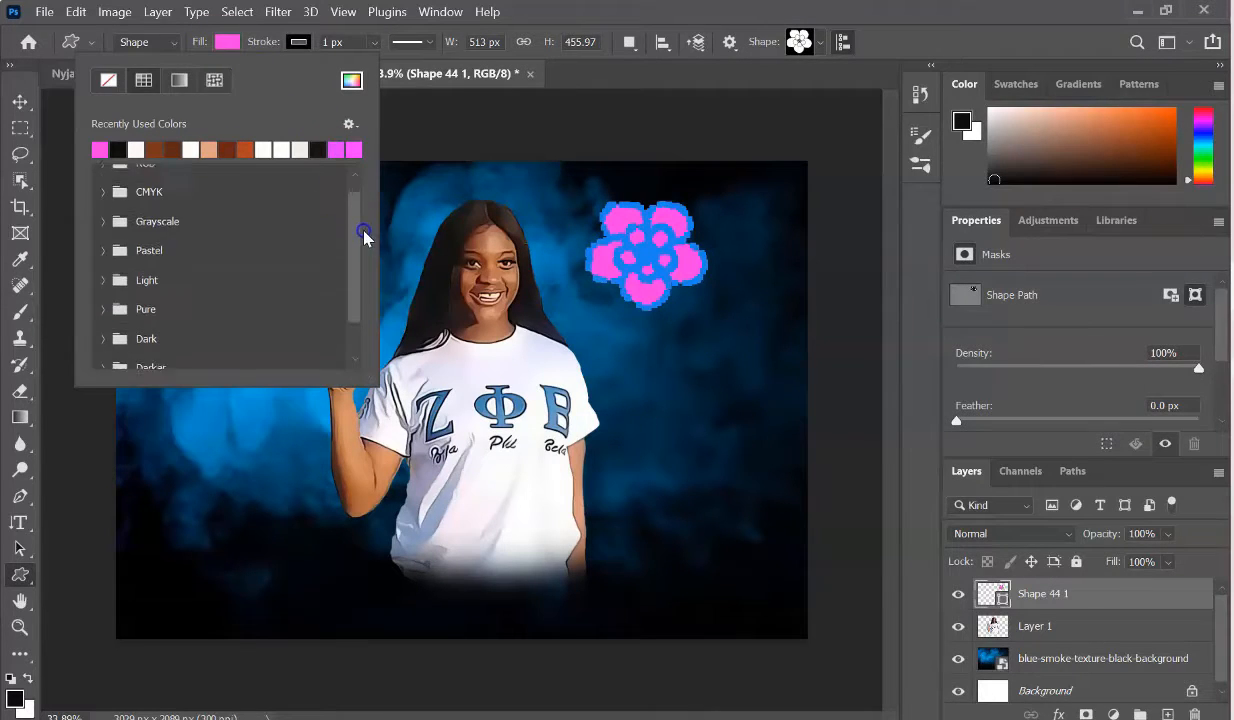
left_click(647, 171)
left_click(584, 305)
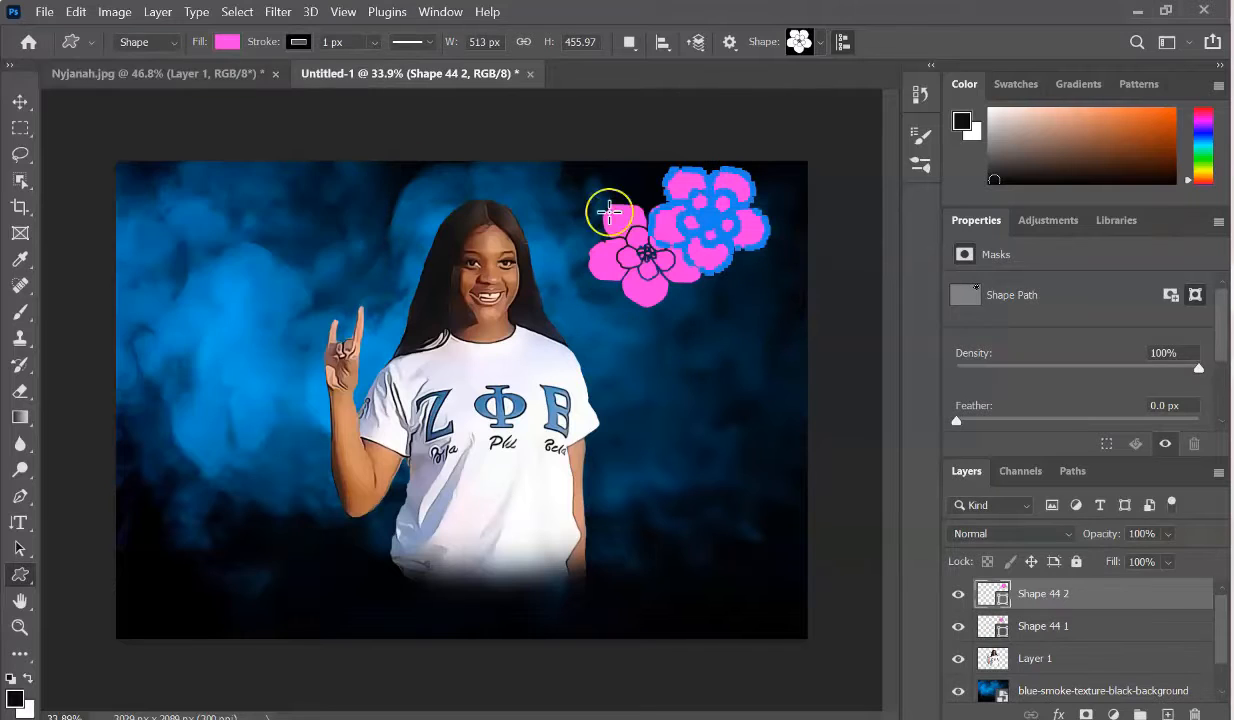
left_click(80, 16)
left_click(104, 38)
Paint the flower's upper-left inner petal yellow with the Brush on a new layer above the flower shape
left_click(1052, 628)
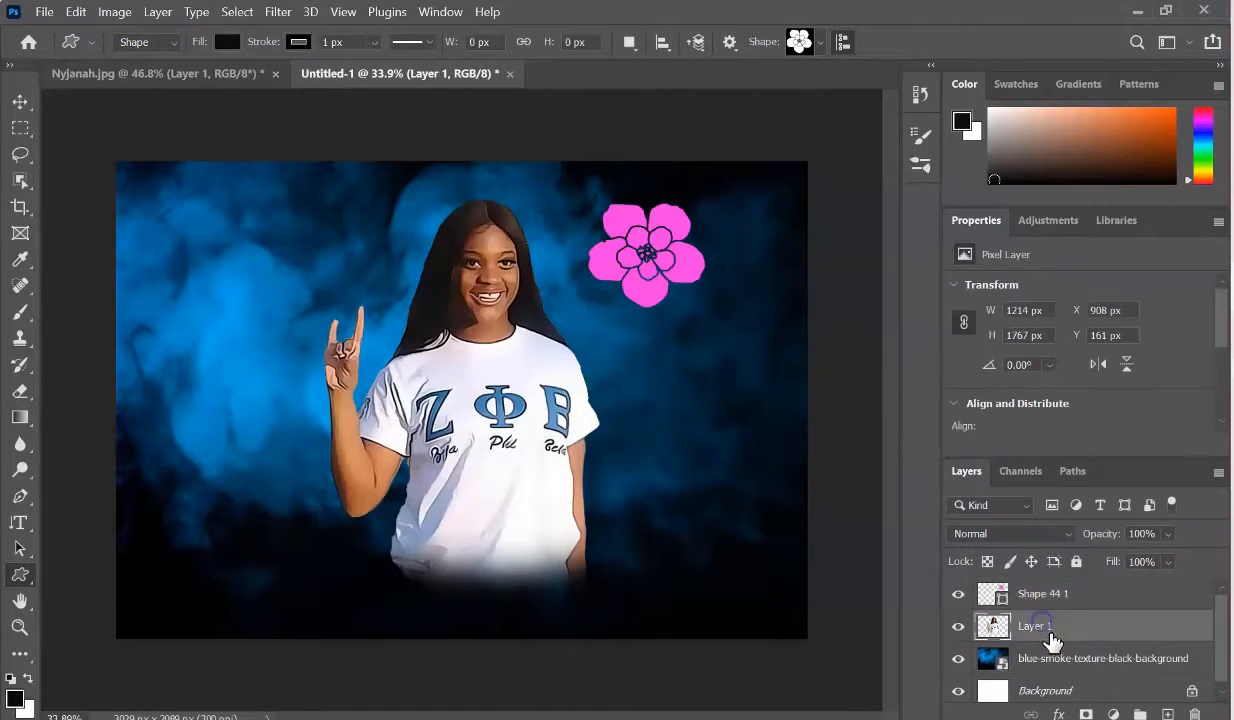
left_click(20, 310)
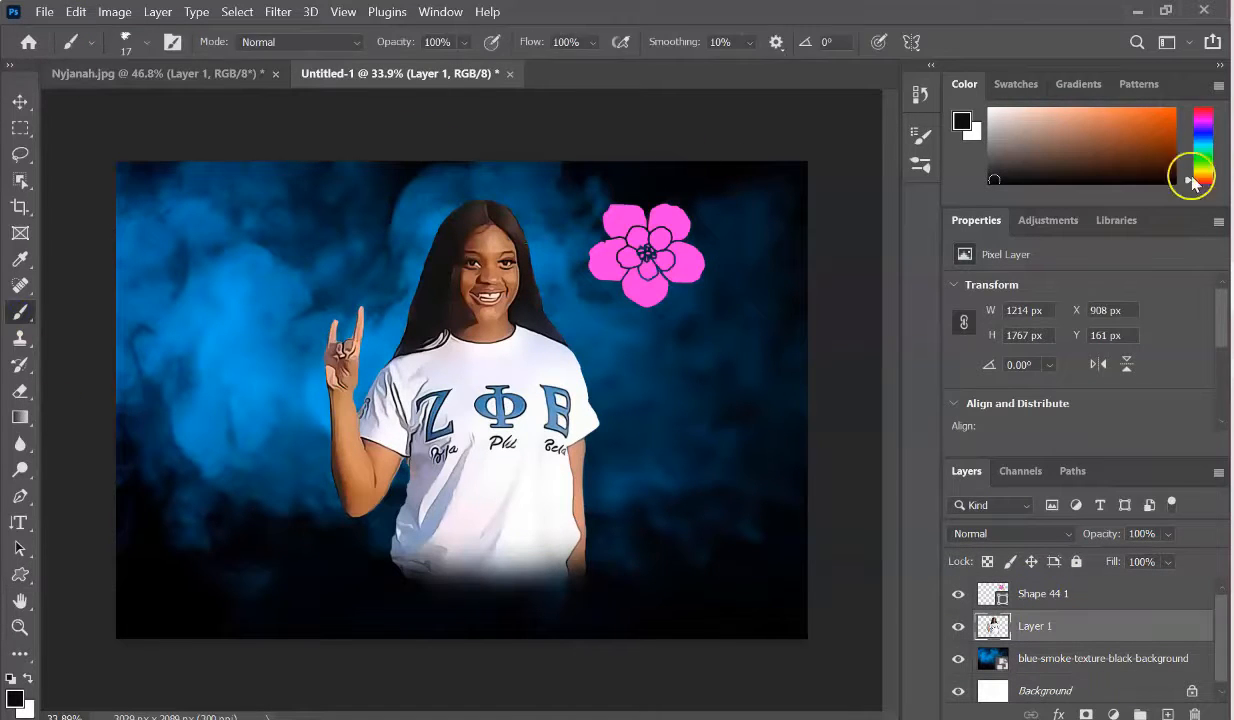
left_click(1195, 172)
left_click(1172, 116)
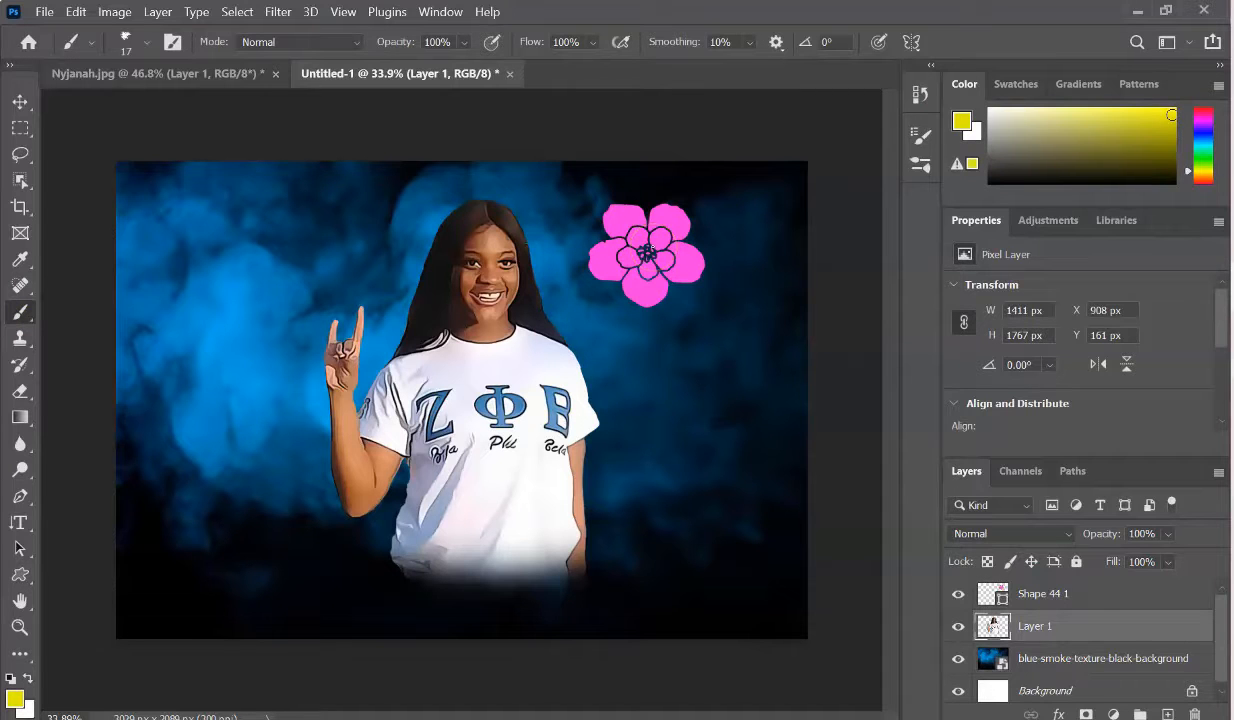
left_click(1167, 714)
left_click_drag(1088, 629, 1043, 583)
left_click_drag(636, 241, 631, 239)
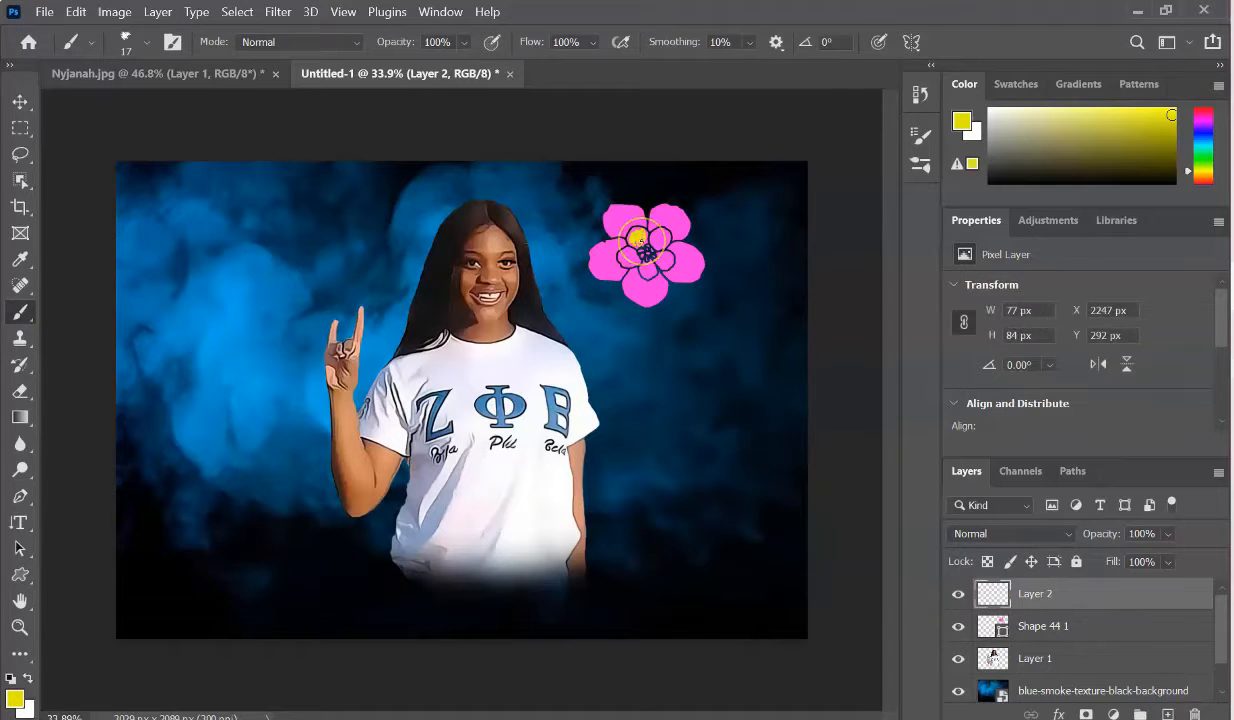
scroll(661, 233, "up", 8)
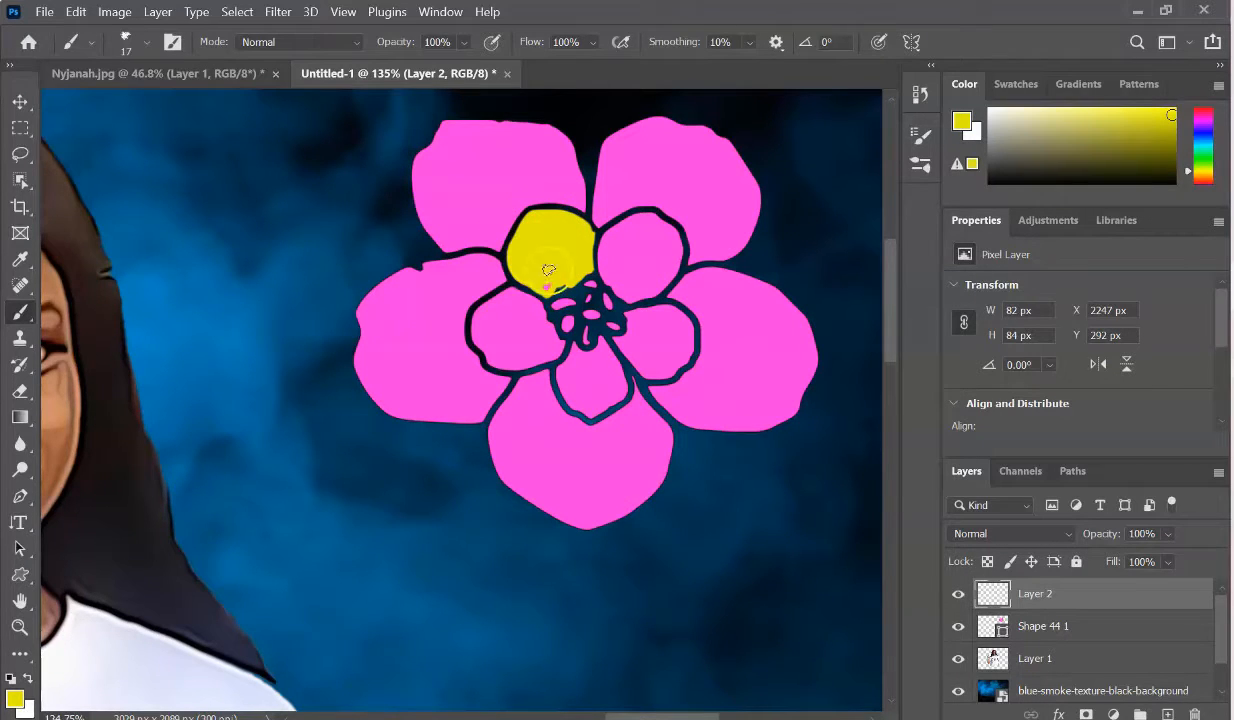
left_click_drag(546, 260, 516, 280)
Brush a short yellow stroke on the flower's upper-right inner petal and trace that petal with a closed Pen path
mouse_move(632, 228)
left_mouse_down()
mouse_move(613, 237)
mouse_move(680, 233)
left_mouse_up()
left_click(20, 496)
left_click(608, 224)
left_click(679, 231)
left_click(685, 252)
left_click(664, 291)
left_click(627, 301)
left_click(612, 290)
left_click(598, 257)
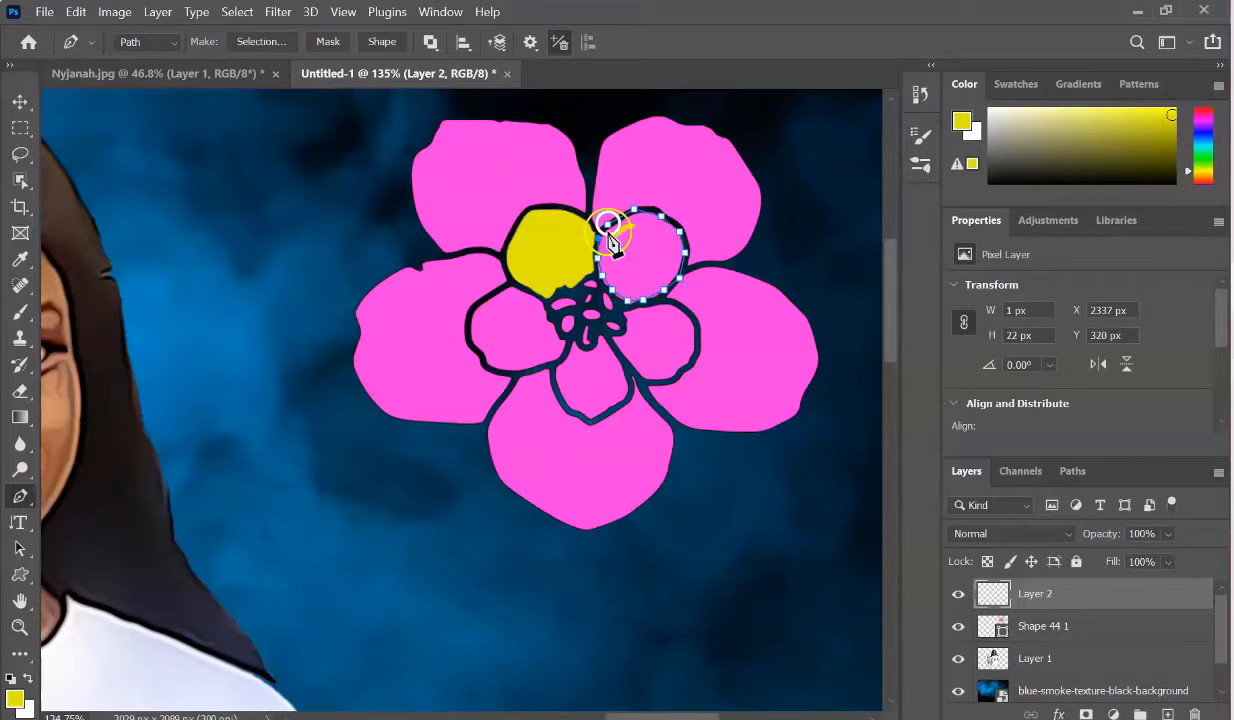
left_click(608, 224)
Try to fill the petal traced with the Pen tool in yellow and undo the attempt
left_click(76, 12)
left_click(122, 321)
left_click(678, 171)
left_click(678, 171)
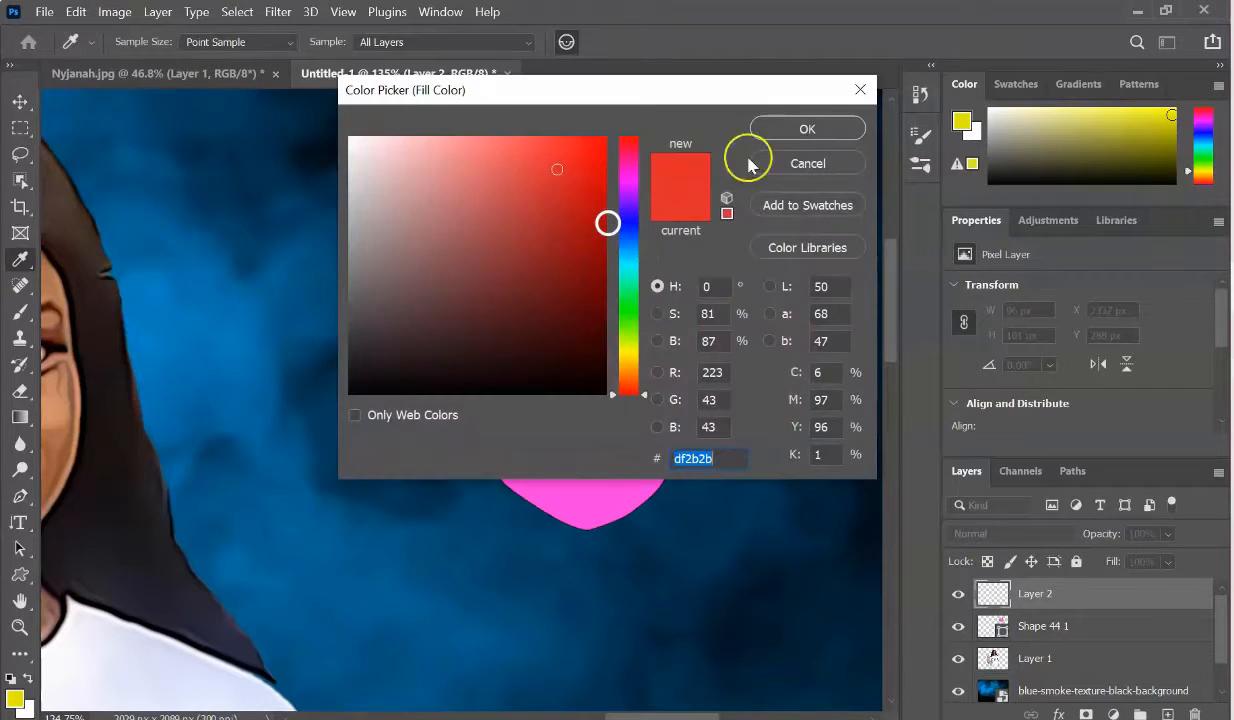
left_click(1169, 120)
left_click(807, 128)
left_click(739, 171)
left_click(79, 13)
left_click(92, 33)
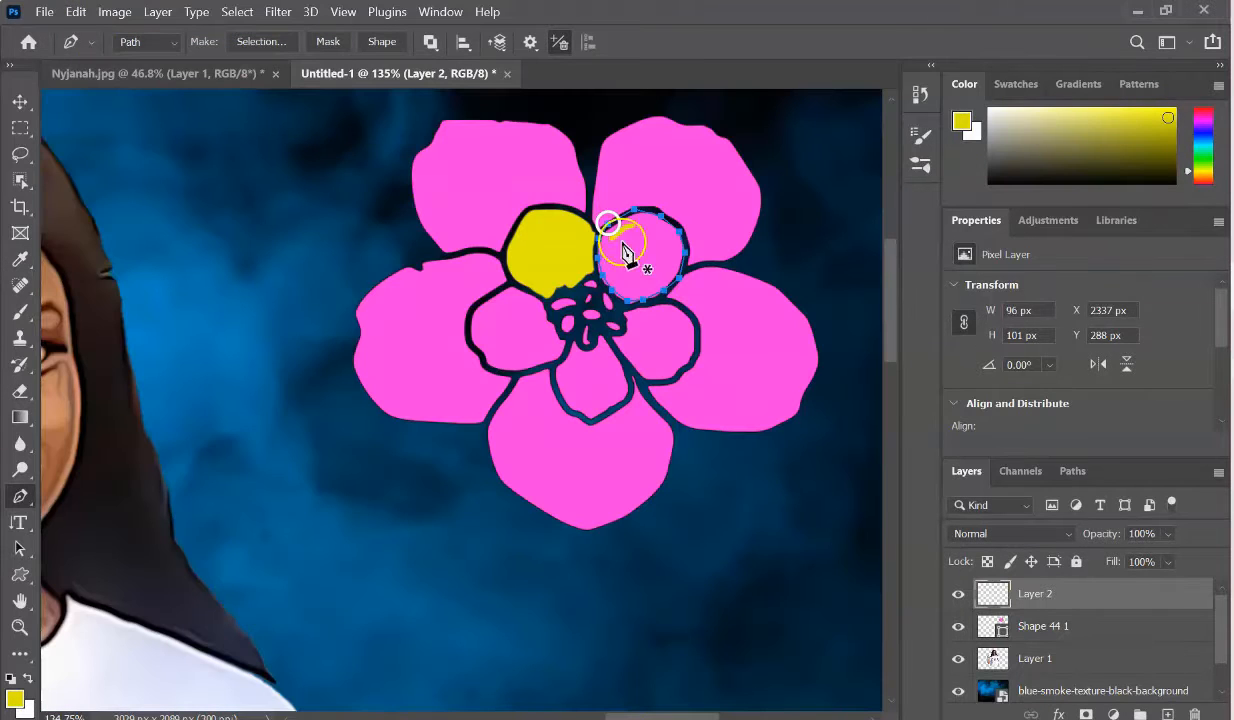
Undo the Pen path around the upper-right inner petal point by point, along with the yellow brush stroke
left_click(640, 245)
left_click(76, 12)
left_click(100, 33)
left_click(80, 14)
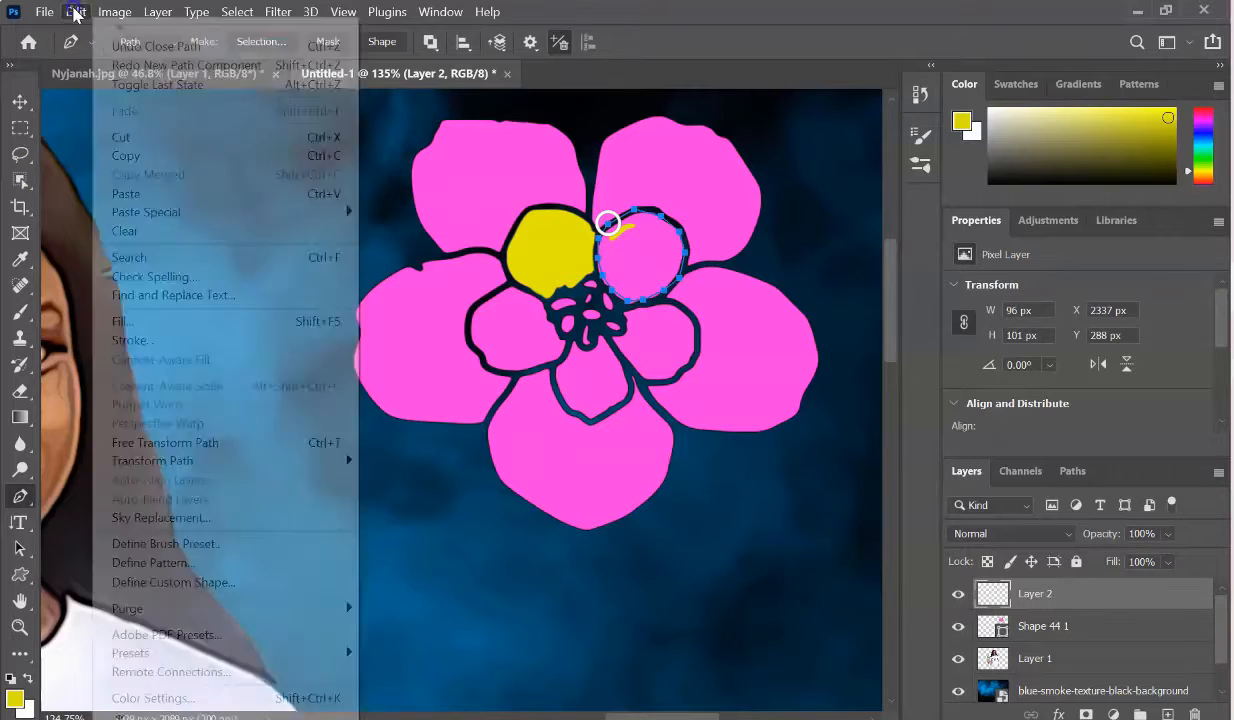
left_click(105, 45)
left_click(82, 14)
left_click(105, 45)
left_click(82, 14)
left_click(105, 45)
left_click(84, 14)
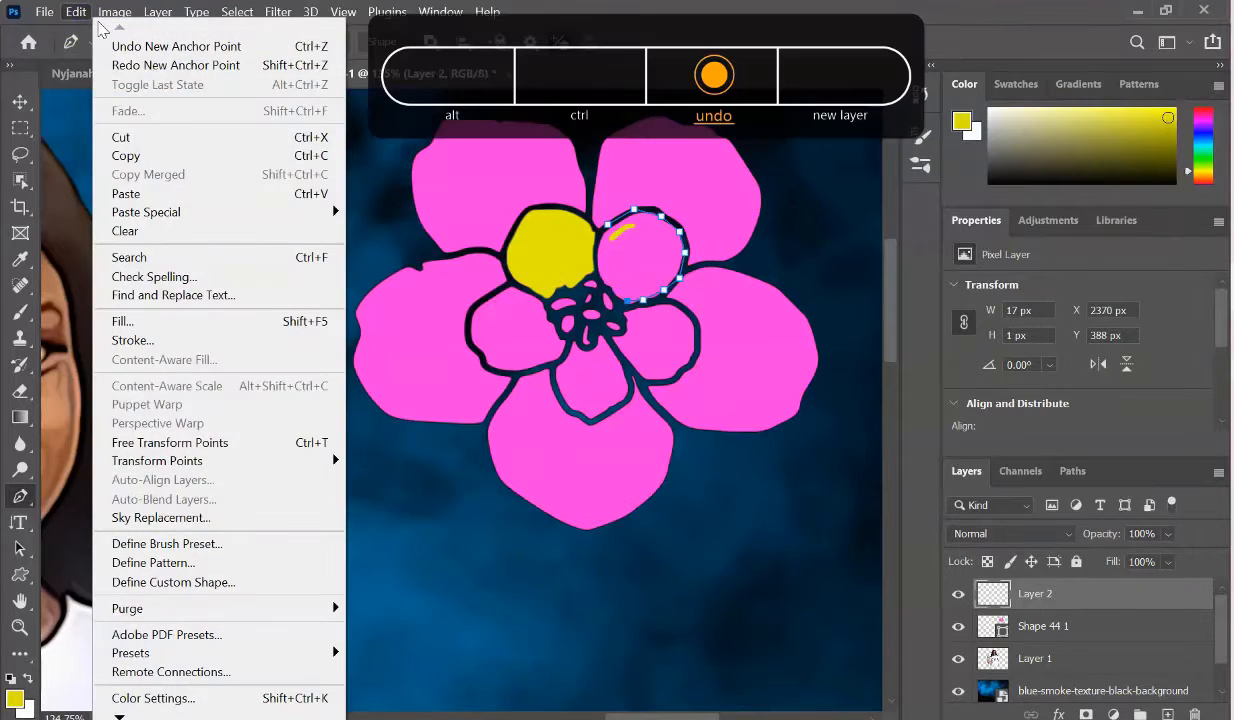
left_click(105, 45)
key("ctrl+z")
key("ctrl+z")
key("ctrl+z")
key("ctrl+z")
key("ctrl+z")
key("ctrl+z")
key("ctrl+z")
key("ctrl+z")
Select the flower's upper-right inner petal with the Lasso and fill it with yellow
left_click(22, 153)
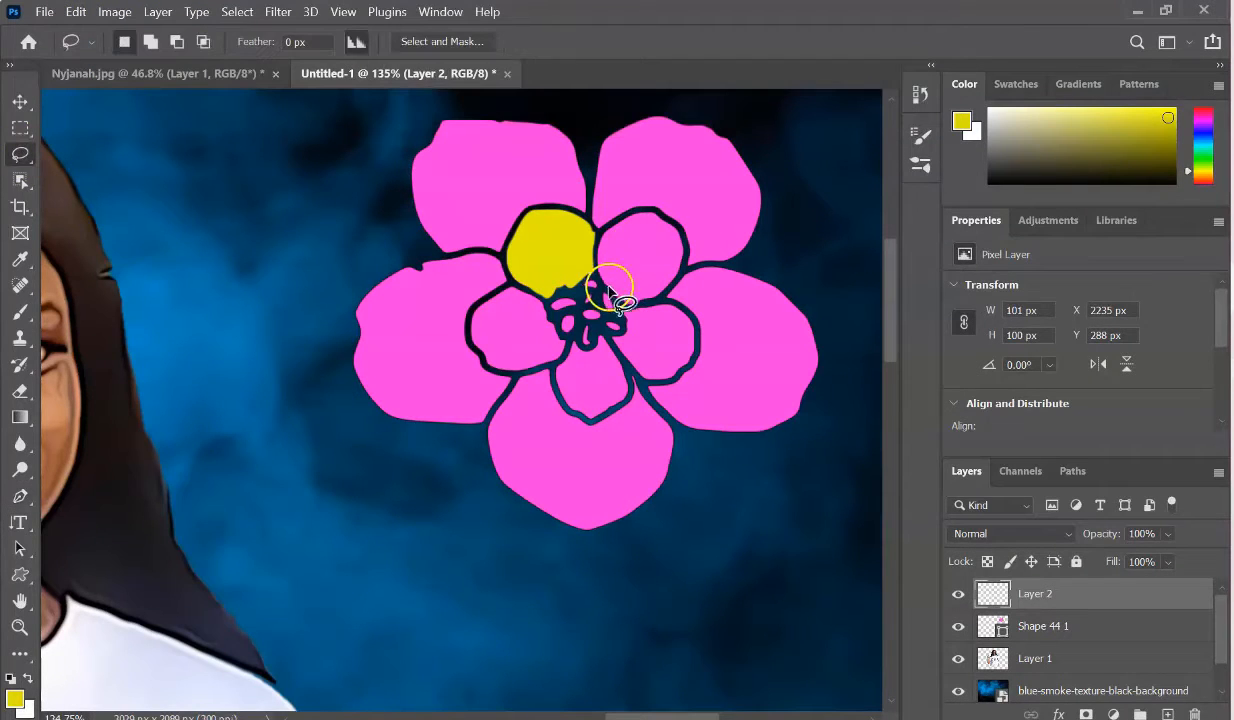
mouse_move(611, 281)
left_mouse_down()
mouse_move(601, 242)
mouse_move(651, 212)
mouse_move(681, 272)
left_mouse_up()
left_click(80, 14)
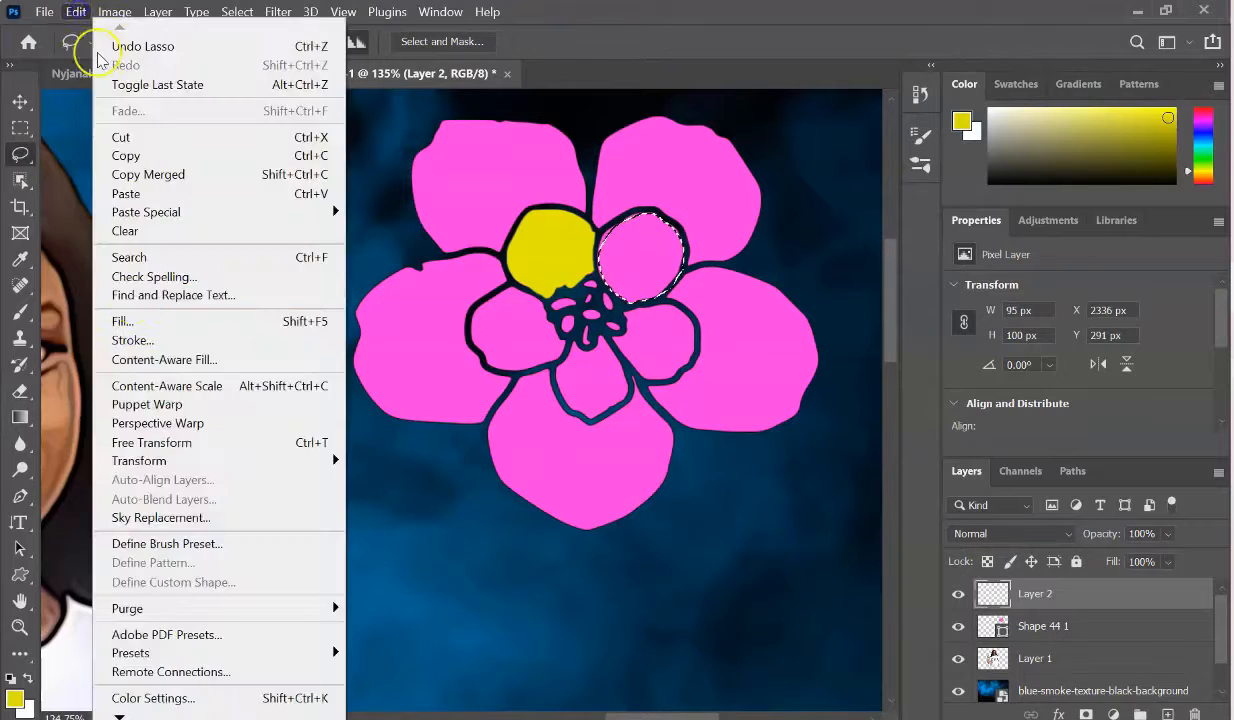
left_click(115, 320)
left_click(718, 172)
Outline the flower's lower-right inner petal with the Lasso and fill it with the same yellow
mouse_move(627, 315)
left_mouse_down()
mouse_move(663, 307)
mouse_move(694, 329)
mouse_move(676, 377)
mouse_move(644, 377)
mouse_move(614, 342)
mouse_move(624, 314)
mouse_move(612, 401)
mouse_move(579, 411)
mouse_move(578, 345)
left_mouse_up()
left_click(76, 11)
left_click(115, 320)
left_click(718, 172)
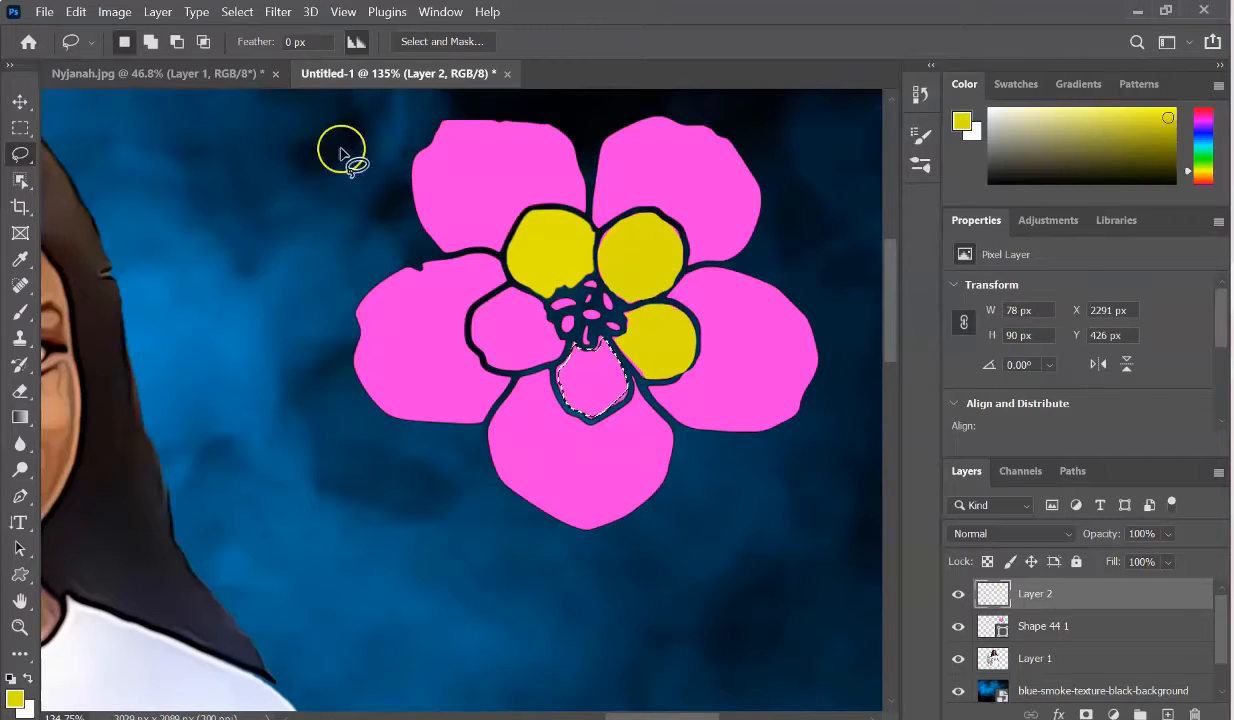
Fill the lasso selection of the flower's bottom inner petal with yellow
left_click(76, 11)
left_click(115, 320)
left_click(733, 180)
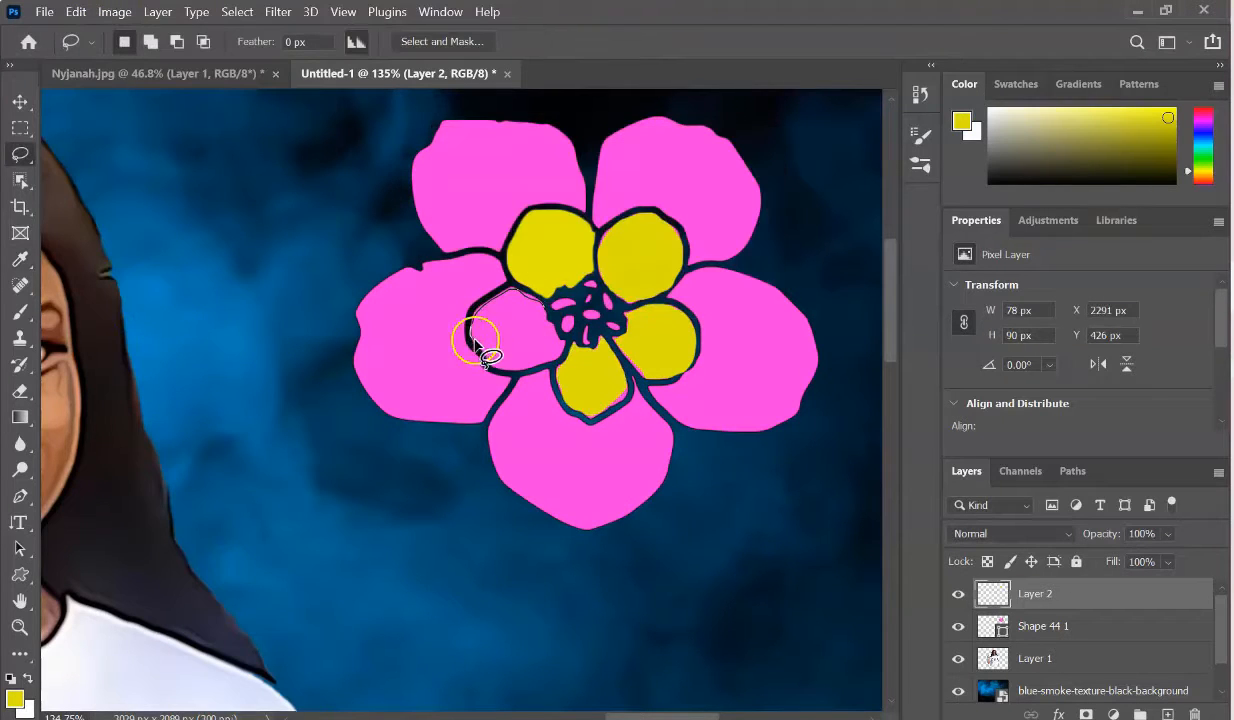
Outline the flower's left inner petal with the Lasso, fill it with the same yellow and deselect
mouse_move(476, 343)
left_mouse_down()
mouse_move(498, 367)
mouse_move(560, 355)
mouse_move(531, 302)
mouse_move(502, 299)
mouse_move(472, 318)
mouse_move(492, 362)
left_mouse_up()
left_click(76, 11)
left_click(120, 320)
left_click(733, 180)
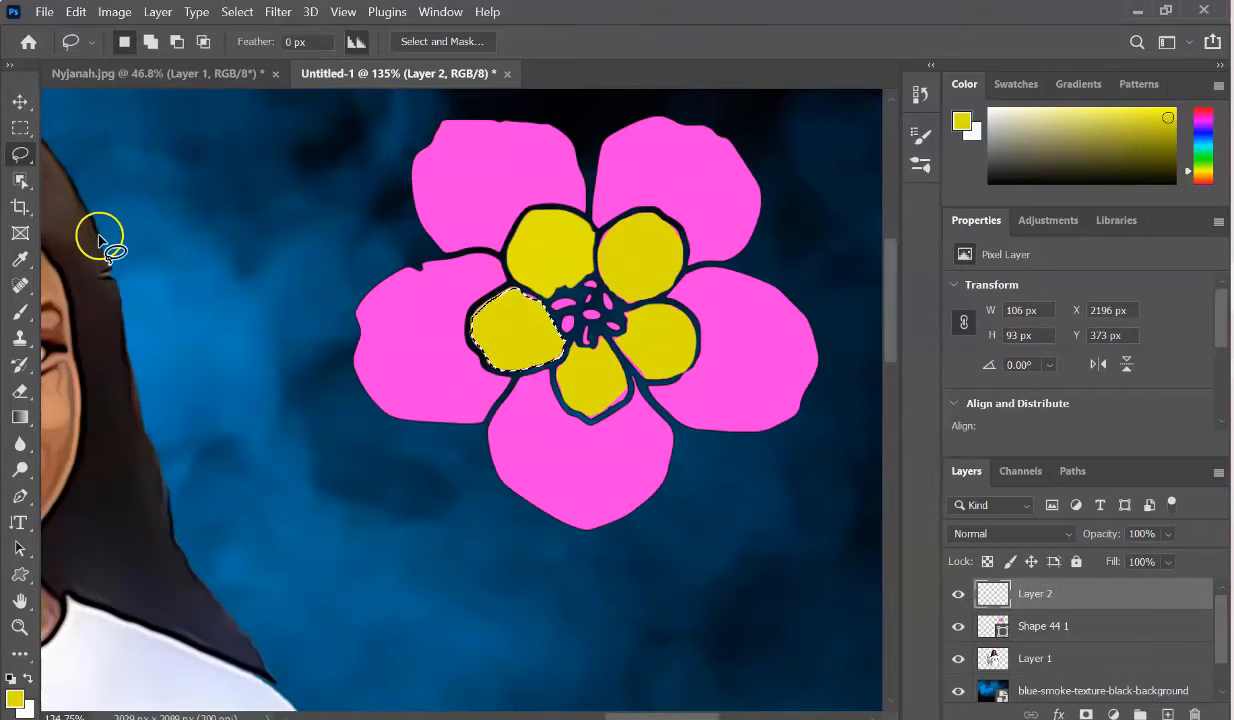
key("ctrl+d")
Touch up the left inner petal's edges in yellow with the Hard Round brush at 17 px
left_click(20, 311)
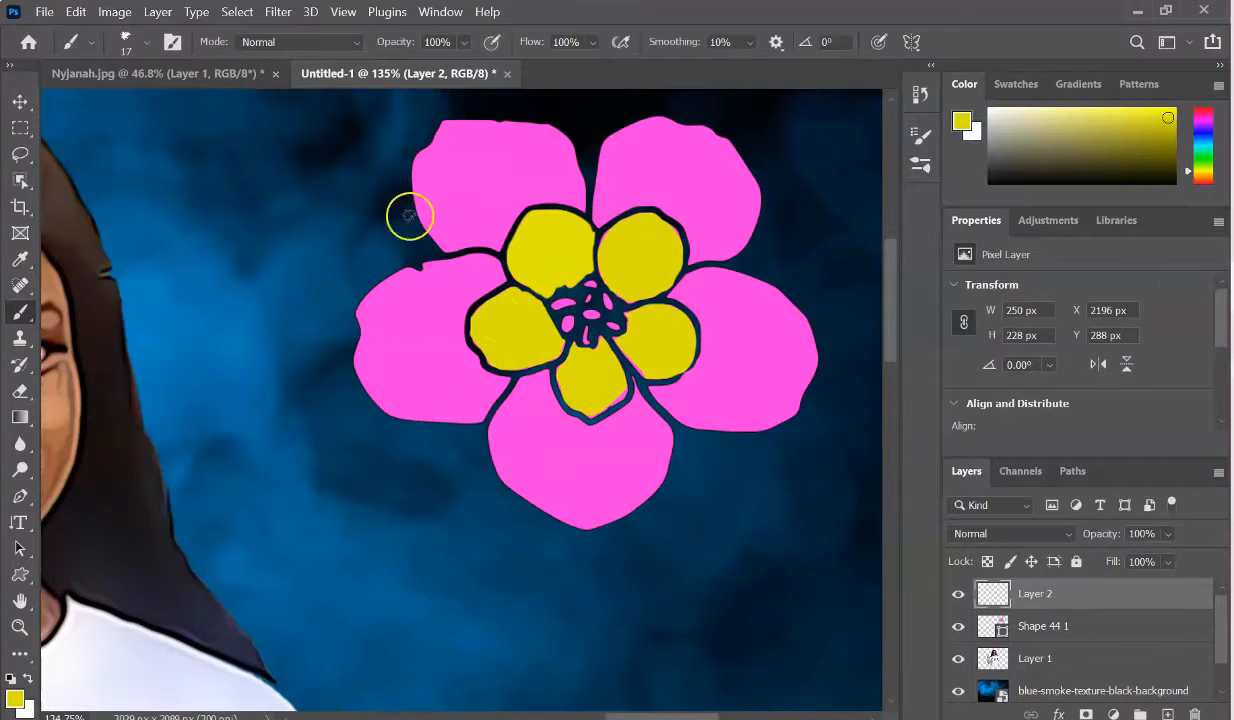
left_click(146, 43)
left_click(124, 352)
left_click(478, 322)
left_click_drag(510, 362, 555, 355)
Reduce the brush to 7 px and paint yellow over the pink gaps along the inner petals' edges
right_click(512, 343)
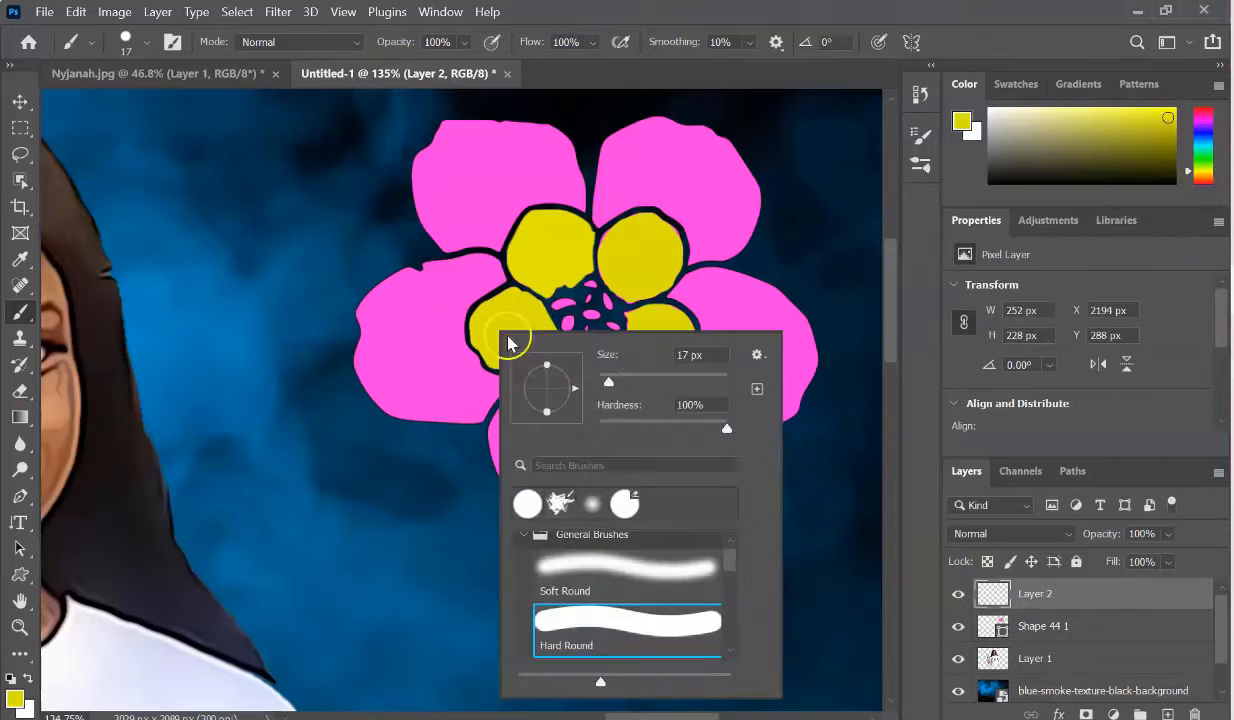
left_click(603, 381)
left_click(517, 251)
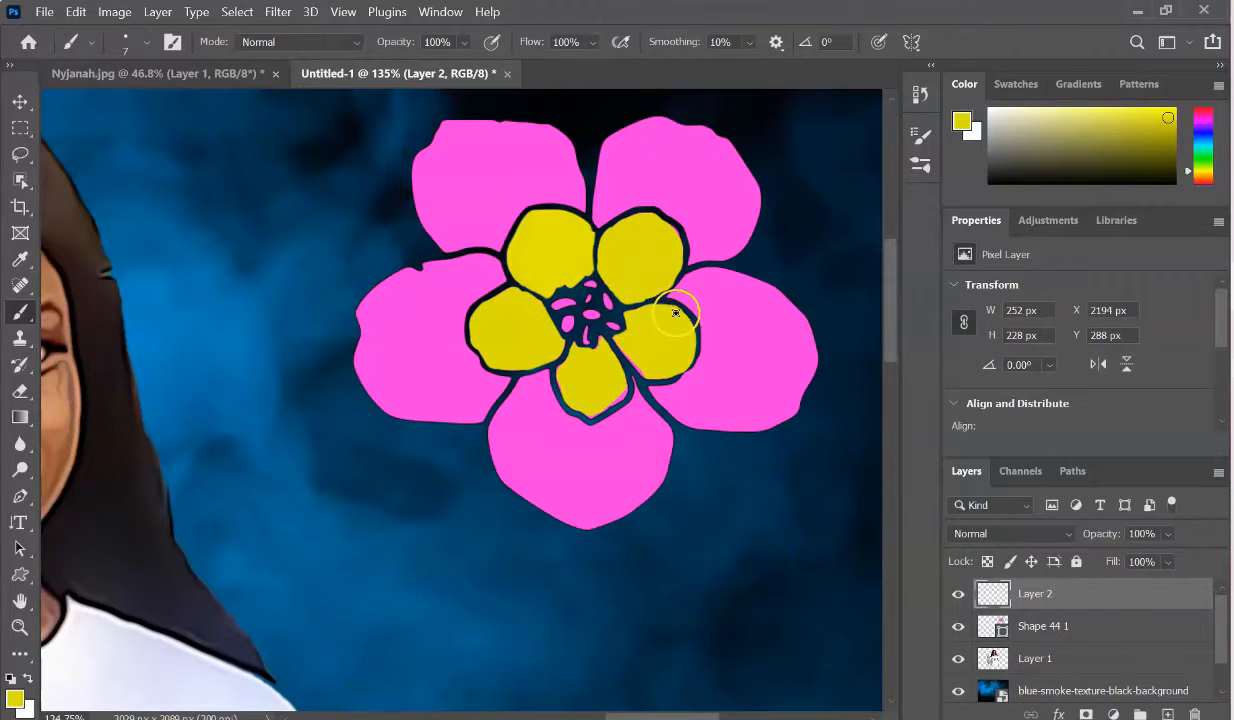
scroll(718, 273, "up", 5)
left_click_drag(470, 421, 538, 494)
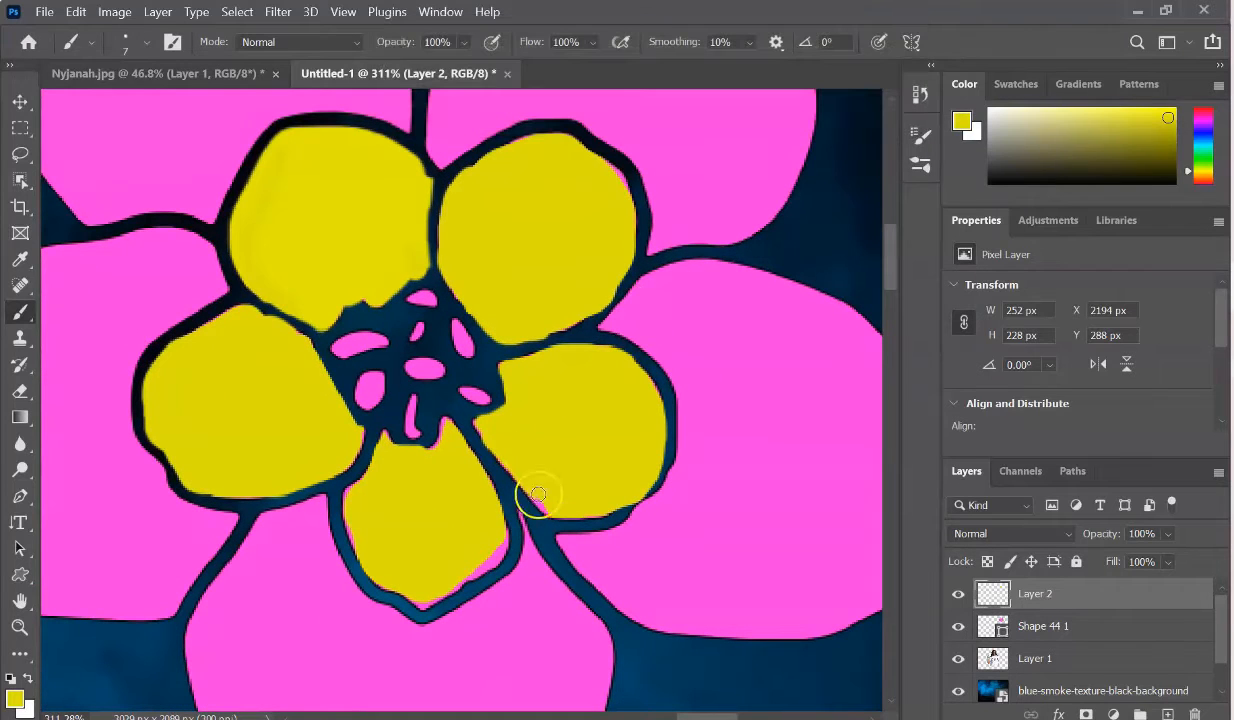
left_click_drag(494, 536, 467, 577)
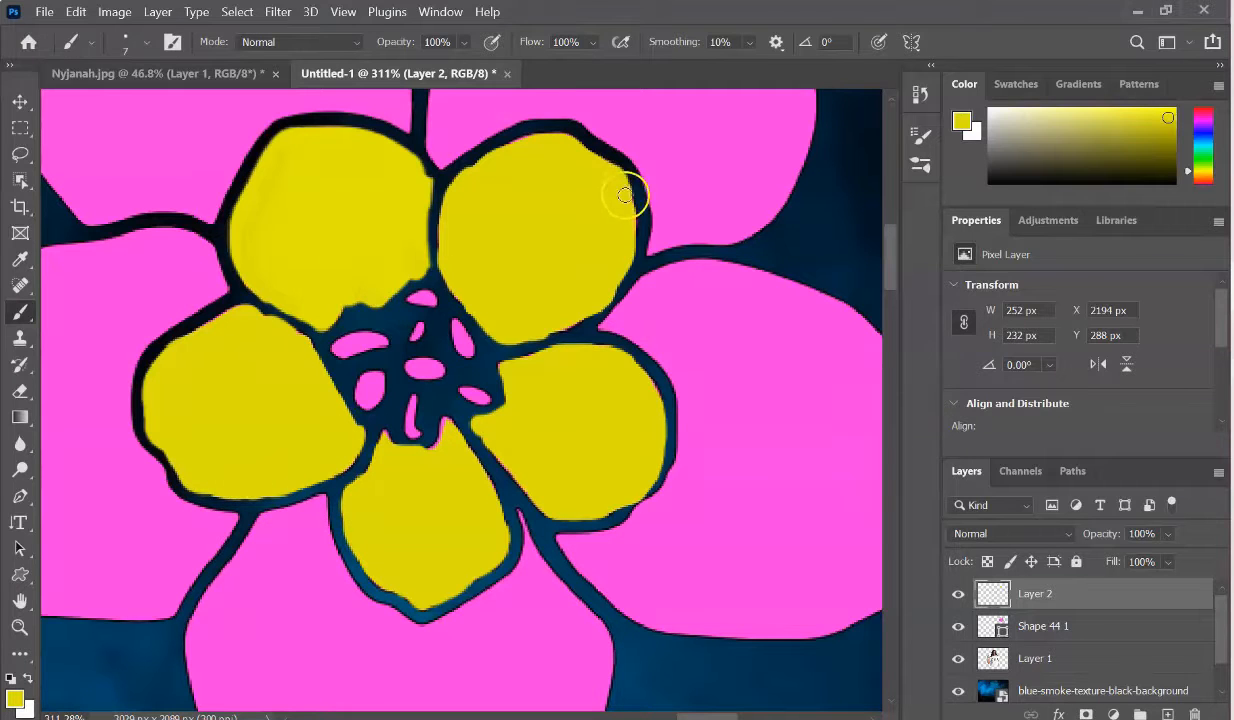
Paint the small pink ovals in the flower's centre orange with the 7 px brush
right_click(374, 319)
left_click(1202, 178)
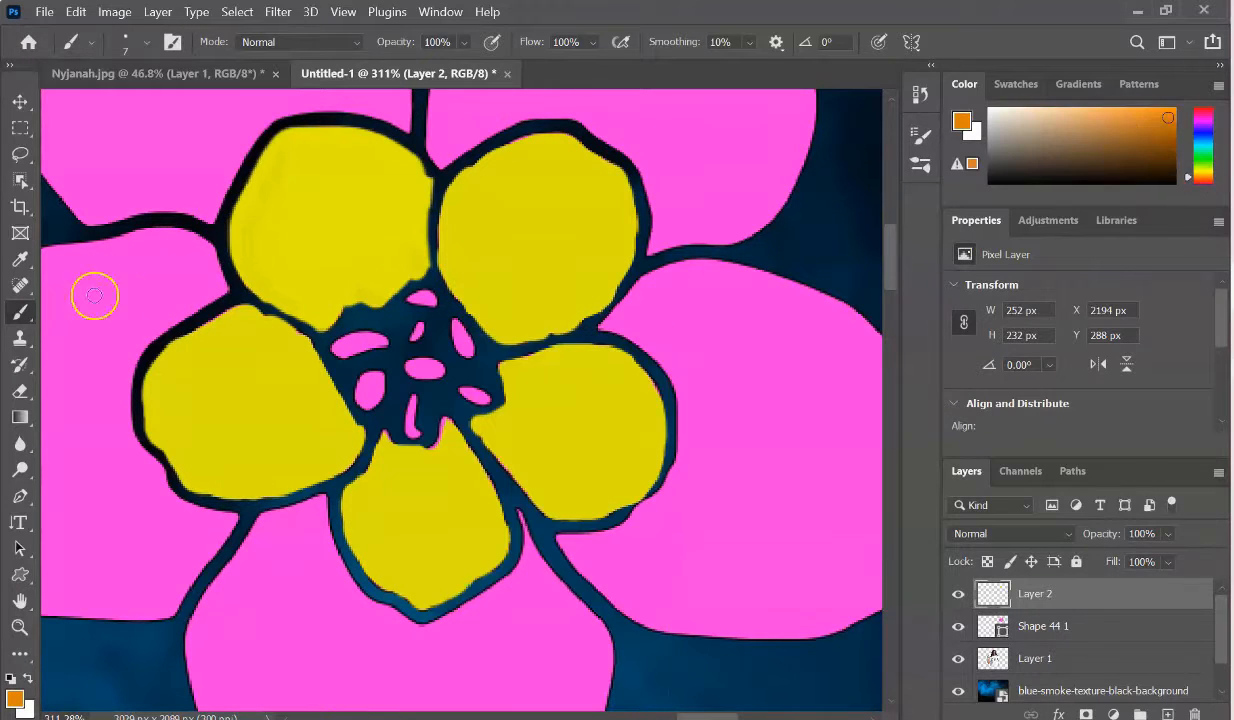
right_click(468, 341)
left_click_drag(336, 345, 369, 343)
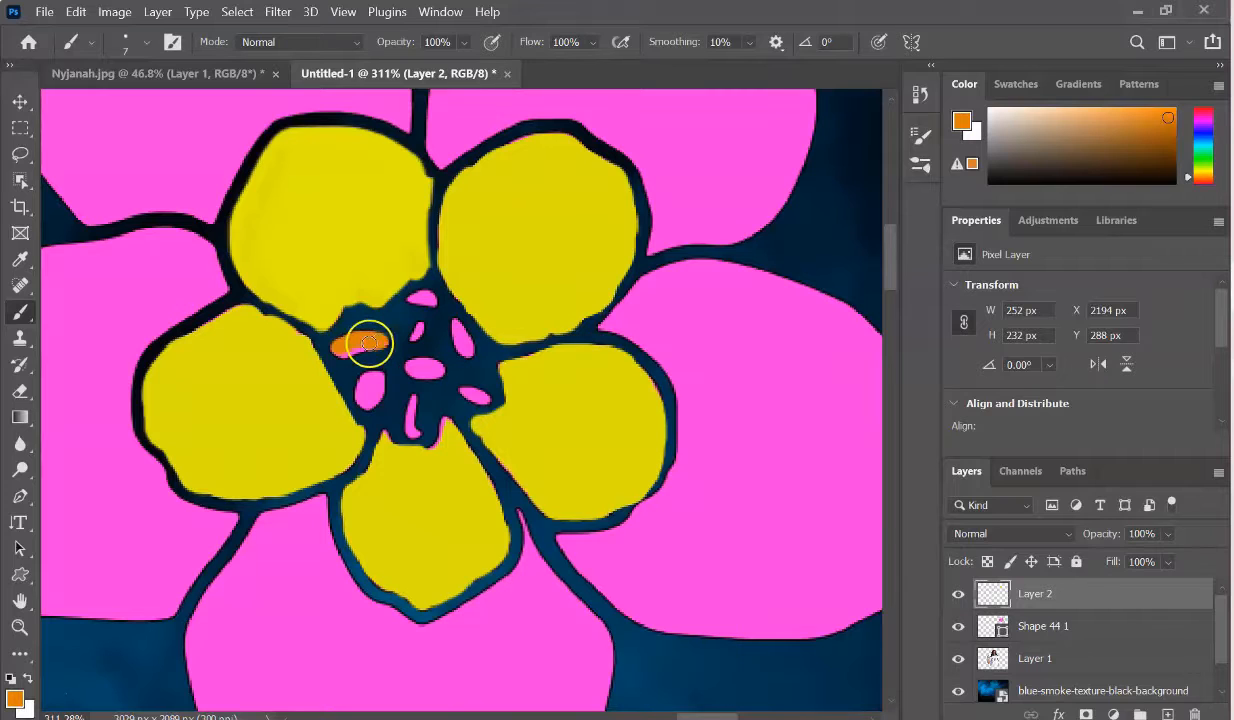
mouse_move(411, 431)
left_mouse_down()
mouse_move(414, 401)
mouse_move(485, 399)
left_mouse_up()
left_click_drag(458, 326, 468, 350)
mouse_move(412, 295)
left_mouse_down()
mouse_move(430, 300)
mouse_move(414, 337)
left_mouse_up()
mouse_move(409, 362)
left_mouse_down()
mouse_move(428, 372)
mouse_move(412, 370)
left_mouse_up()
Add a new layer above the flower's colouring and set up a rough 20 px brush in near-black
left_click(394, 484, "alt")
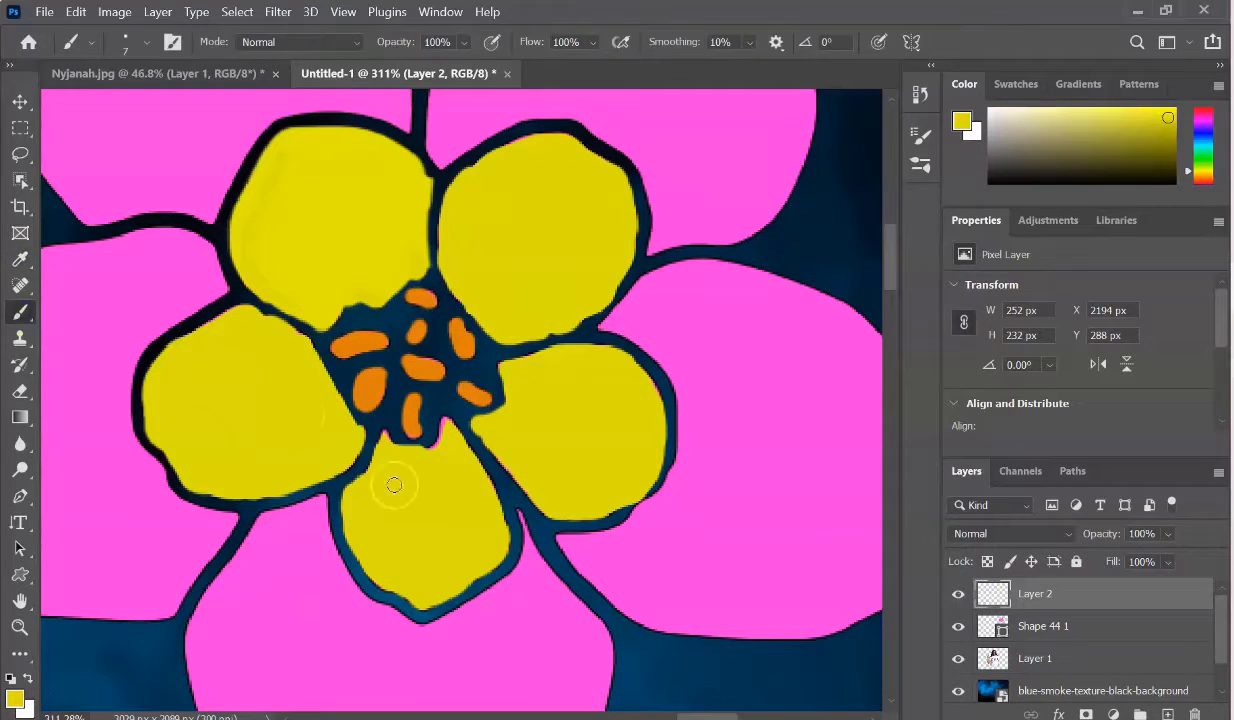
scroll(56, 698, "down", 12)
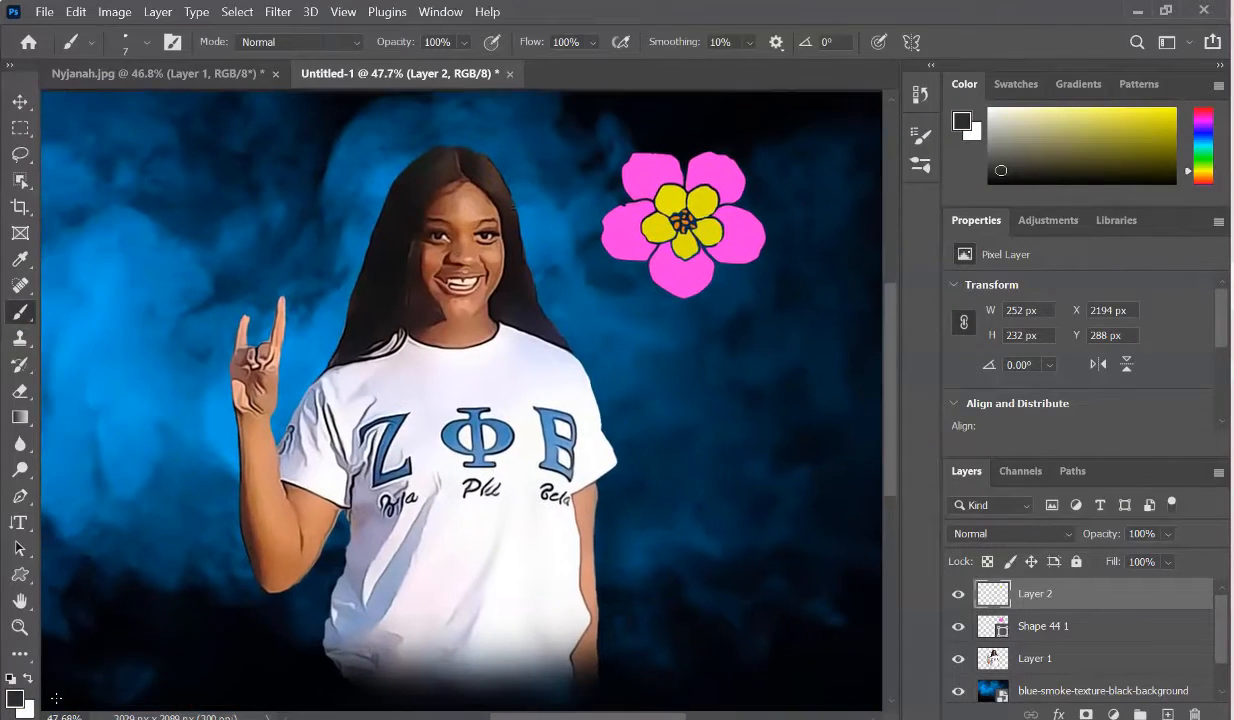
left_click(1167, 714)
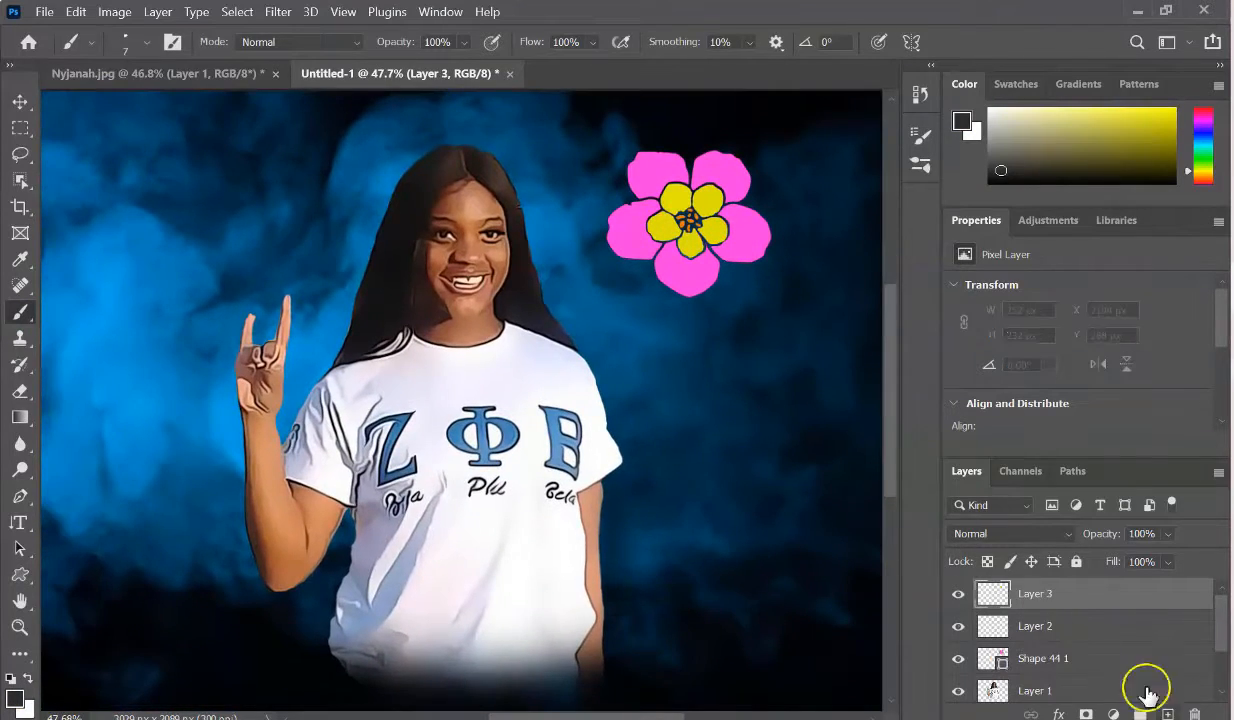
right_click(234, 212)
left_click_drag(353, 240, 360, 241)
Try sketching a small butterfly over the smoke above the raised hand and undo the strokes
left_click(241, 190)
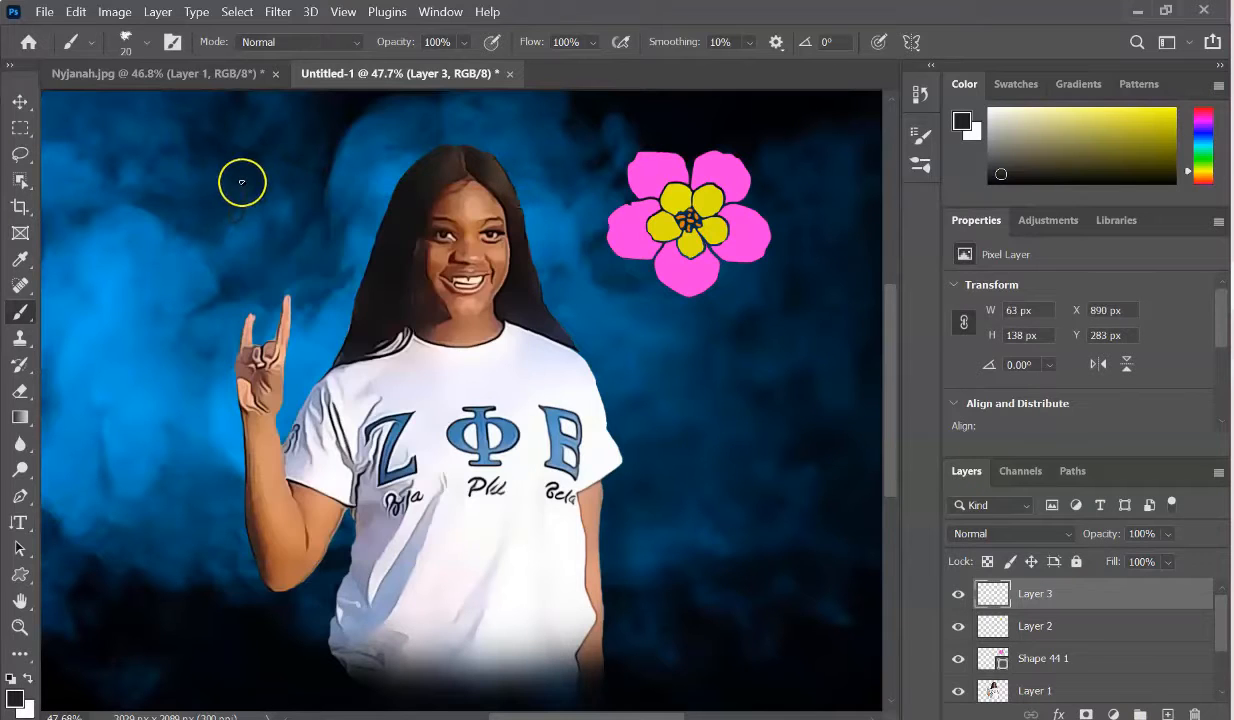
key("ctrl+z")
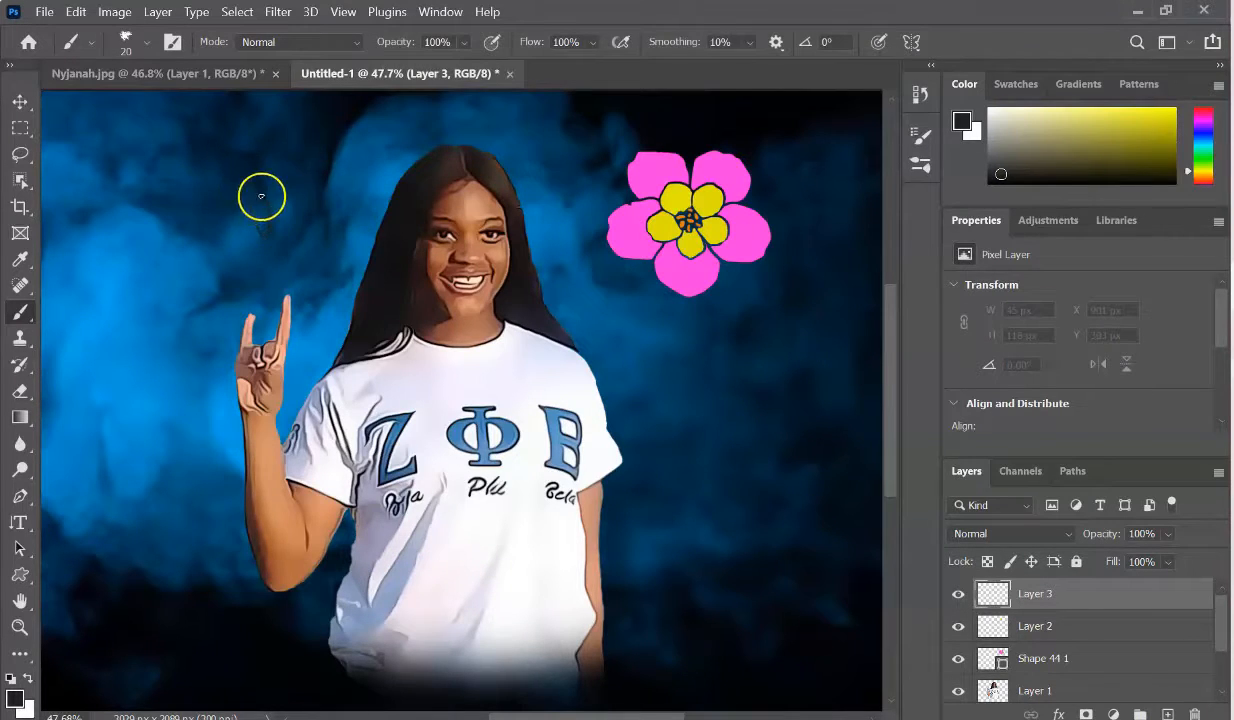
left_click_drag(261, 196, 278, 155)
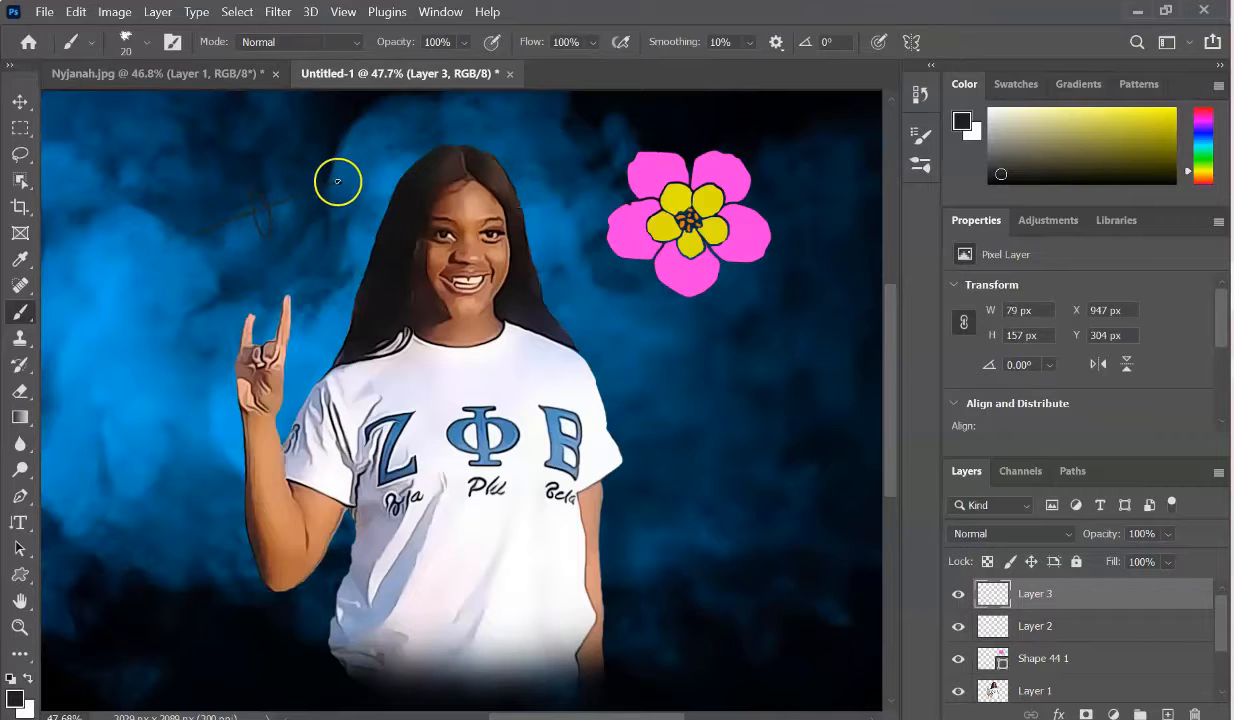
left_click_drag(338, 182, 340, 181)
scroll(269, 197, "up", 1)
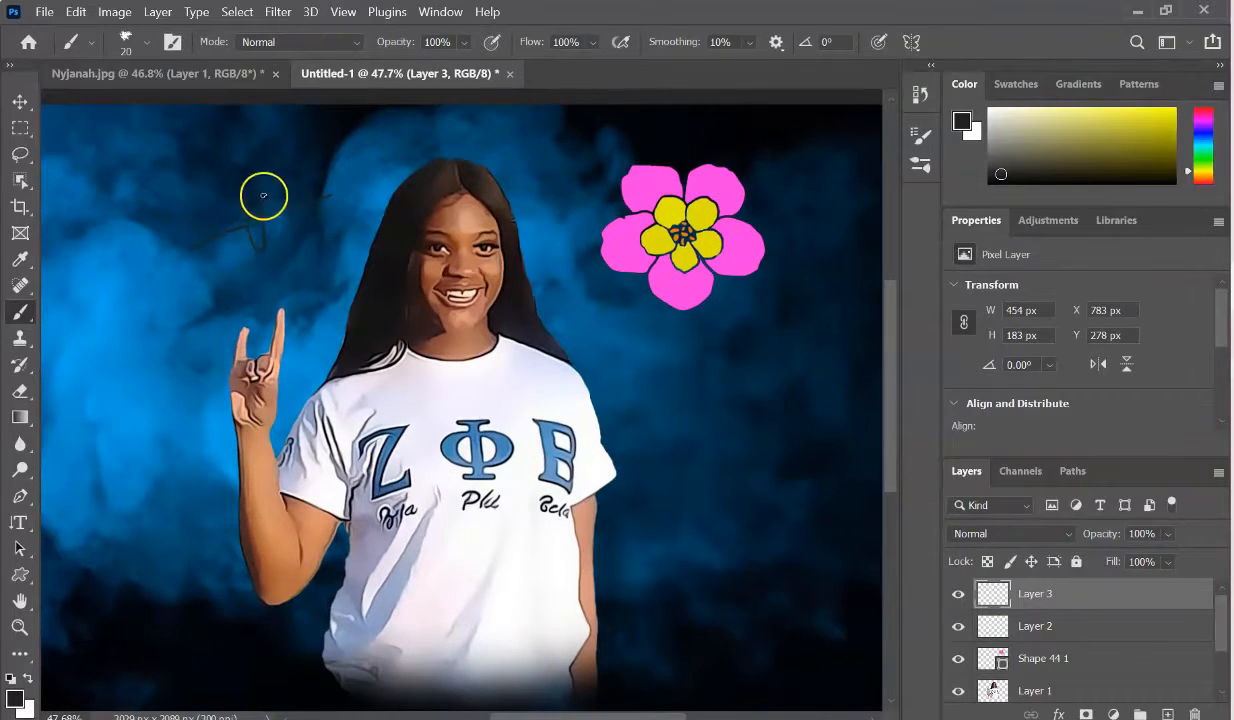
key("ctrl+z")
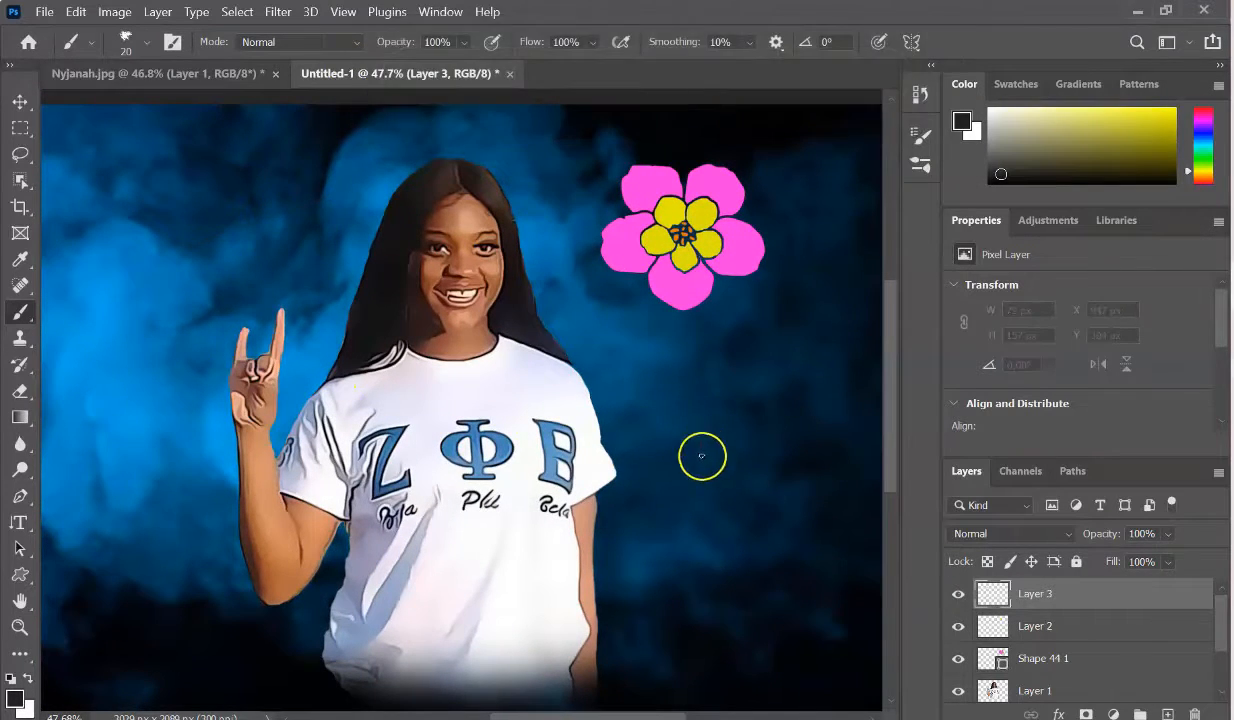
Sketch a butterfly about 995 by 822 px below the flower, and hide Layer 2, Shape 44 1 and Layer 1
left_click_drag(705, 427, 715, 478)
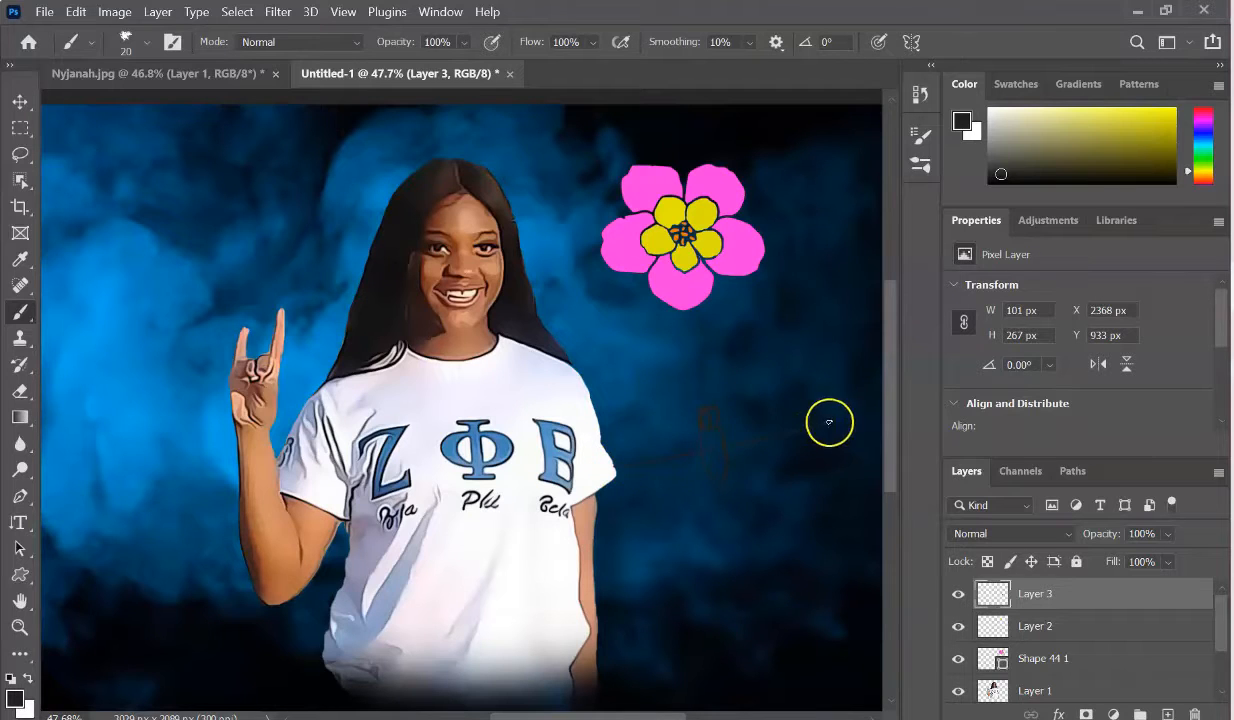
mouse_move(856, 327)
left_mouse_down()
mouse_move(846, 433)
mouse_move(697, 434)
mouse_move(630, 357)
mouse_move(555, 404)
mouse_move(605, 491)
mouse_move(750, 446)
mouse_move(848, 385)
left_mouse_up()
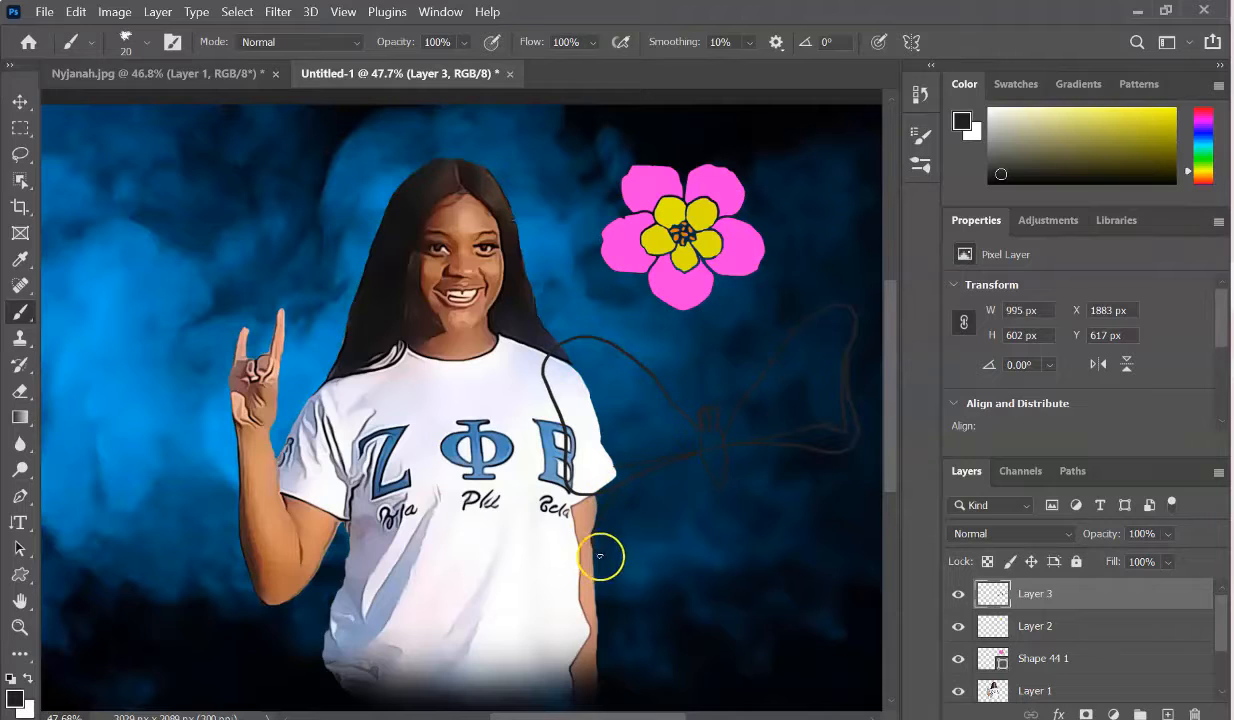
mouse_move(739, 479)
left_mouse_down()
mouse_move(768, 524)
mouse_move(840, 523)
mouse_move(812, 450)
left_mouse_up()
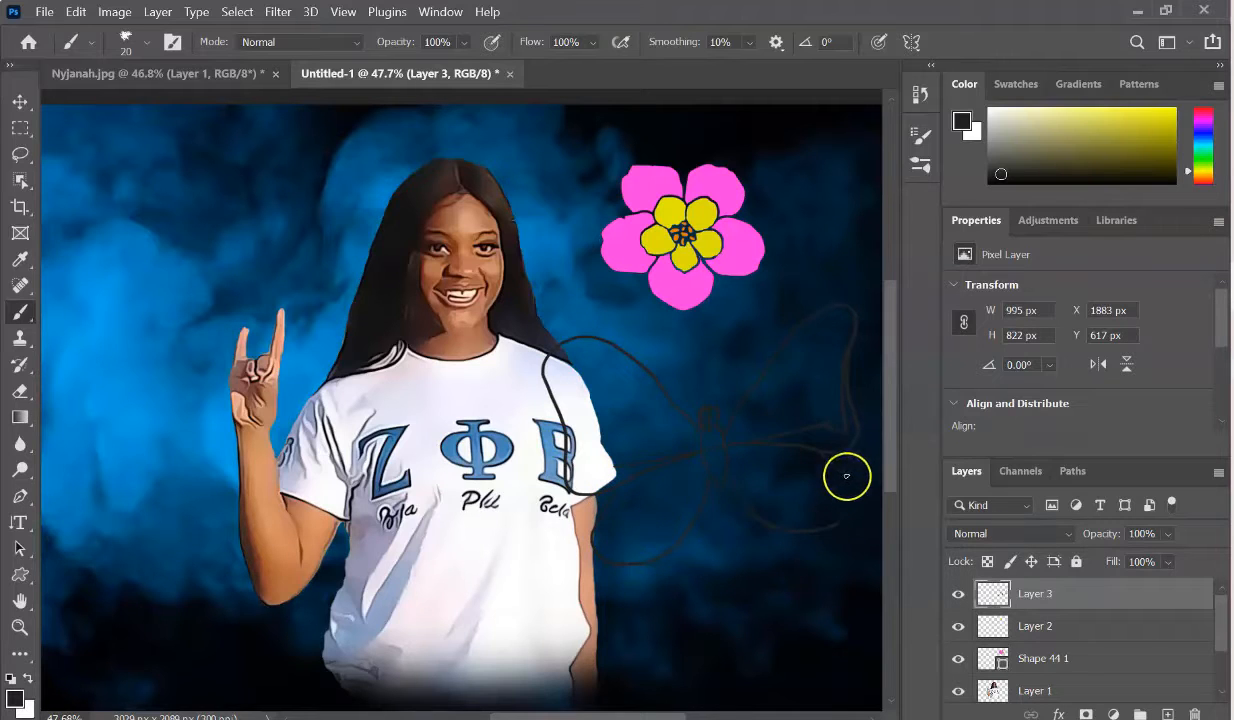
left_click_drag(958, 626, 956, 688)
left_click(956, 688)
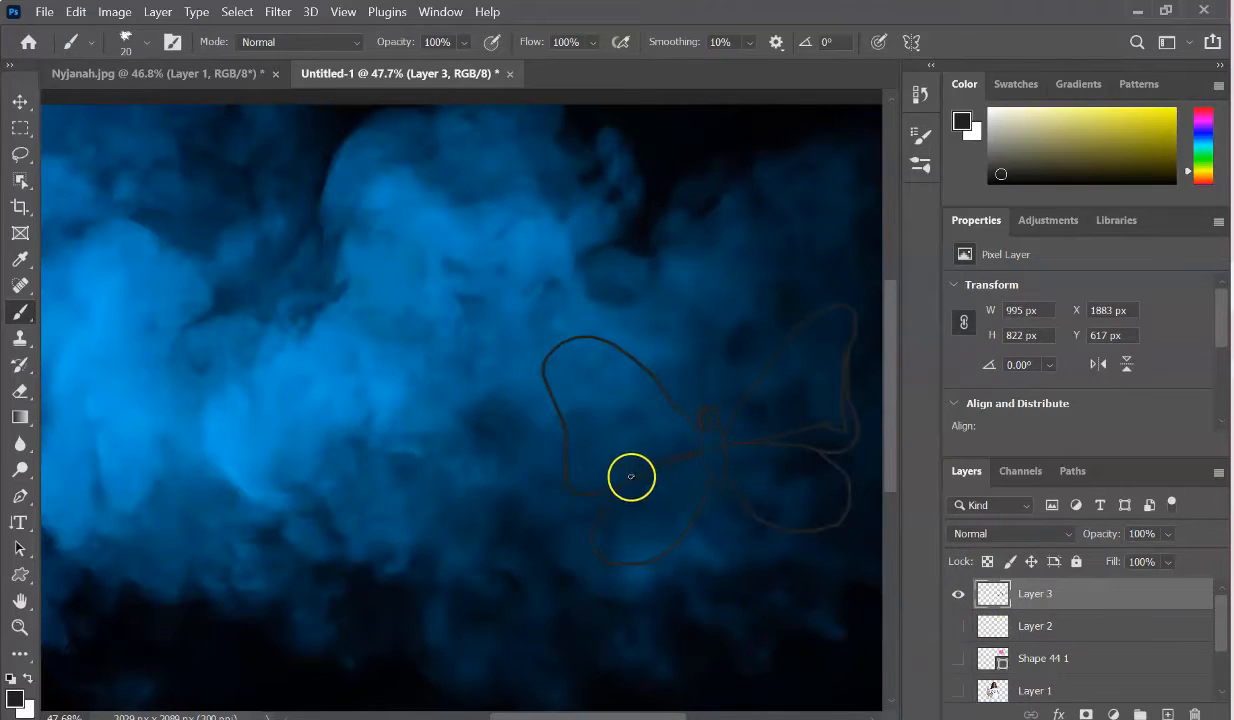
Erase and redraw the butterfly's two lower wings, and add inner pattern lines across all the wings
key("e")
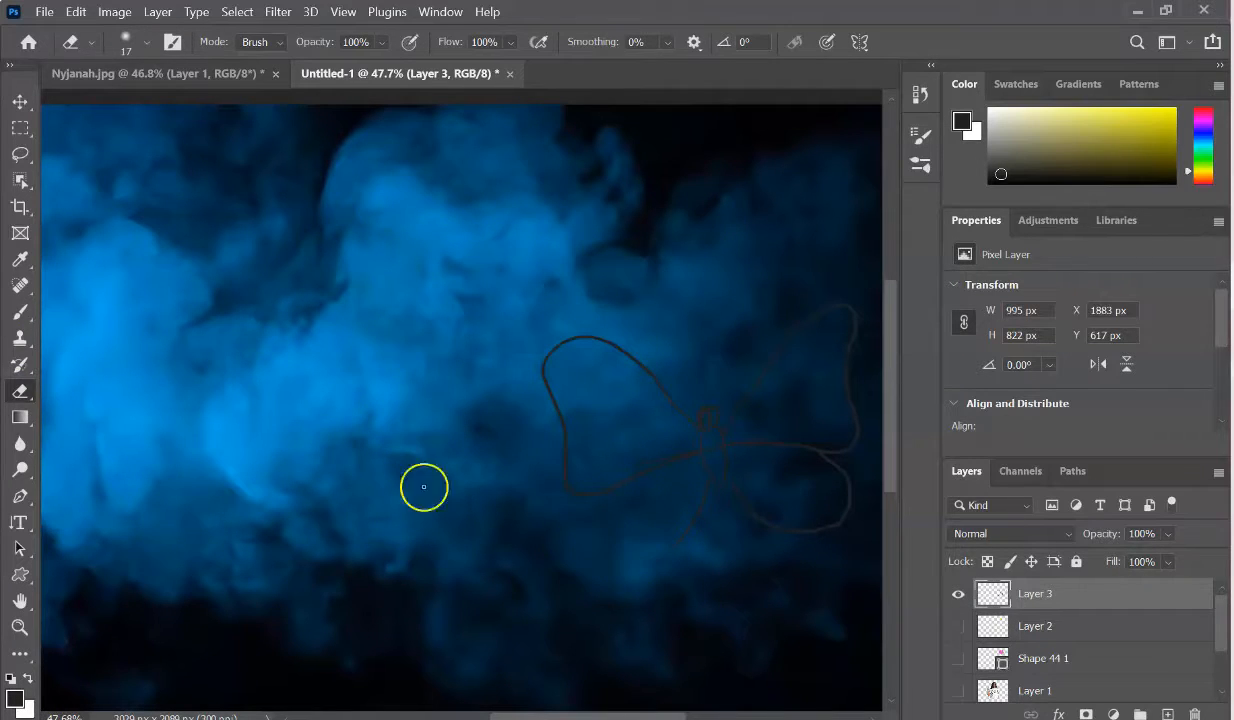
key("b")
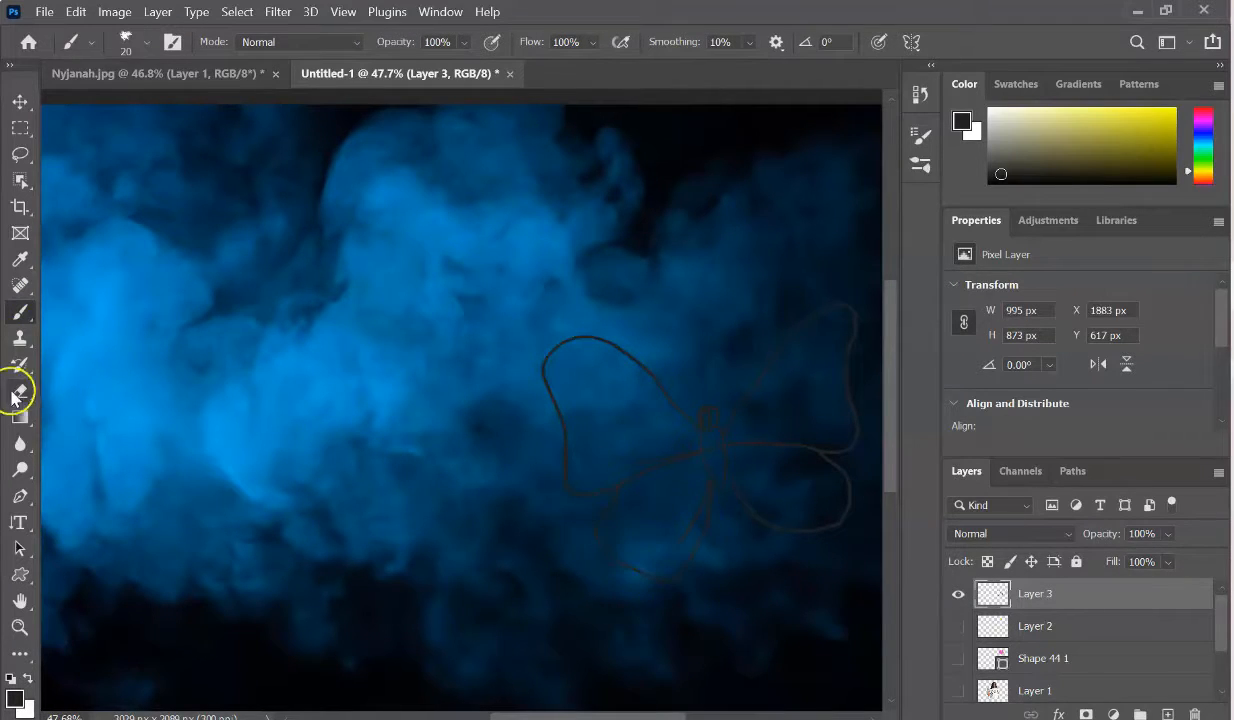
left_click(19, 391)
key("b")
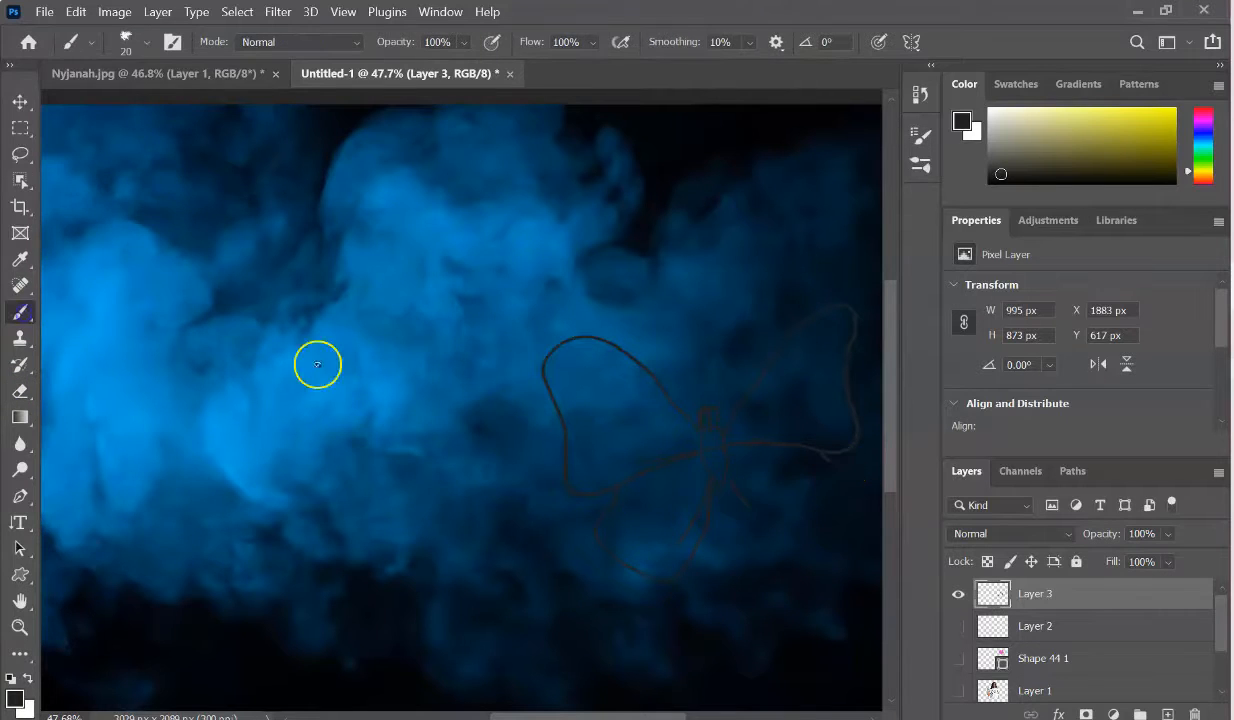
mouse_move(783, 547)
left_mouse_down()
mouse_move(835, 537)
mouse_move(835, 462)
left_mouse_up()
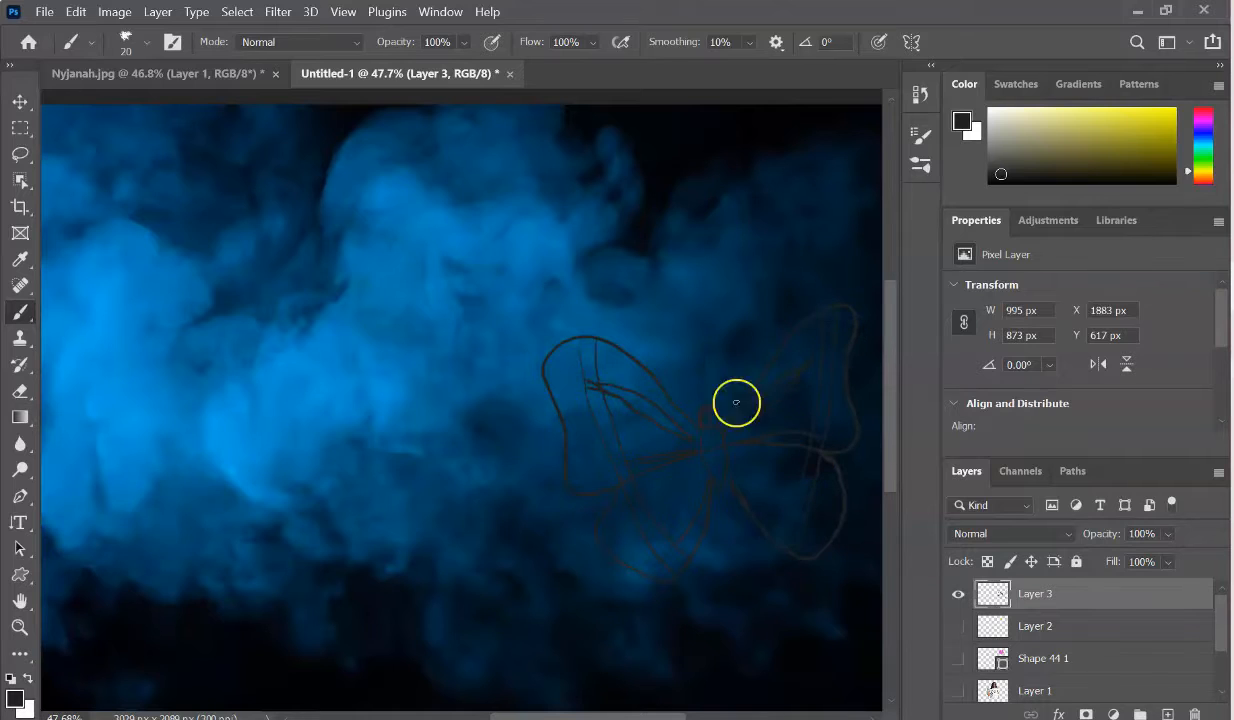
Trace the butterfly's wing outlines in black, fill in its body and draw two antennae
scroll(603, 433, "right", 3)
scroll(603, 433, "up", 5)
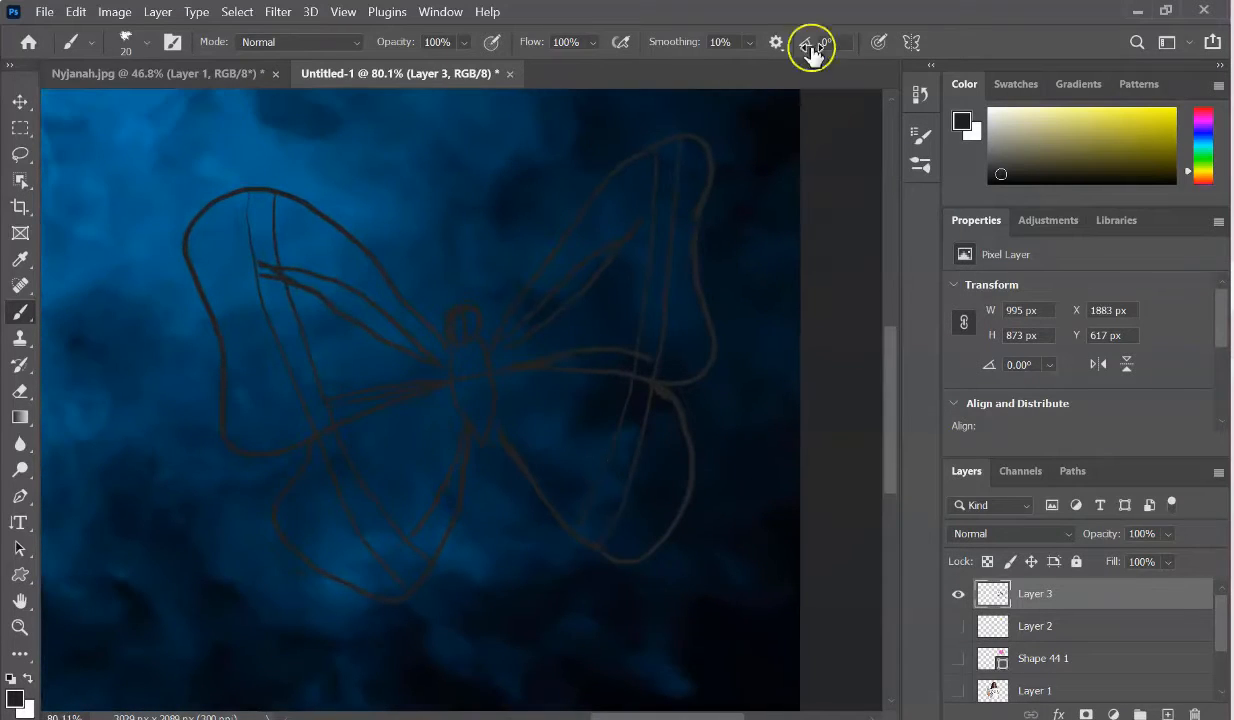
left_click(1008, 183)
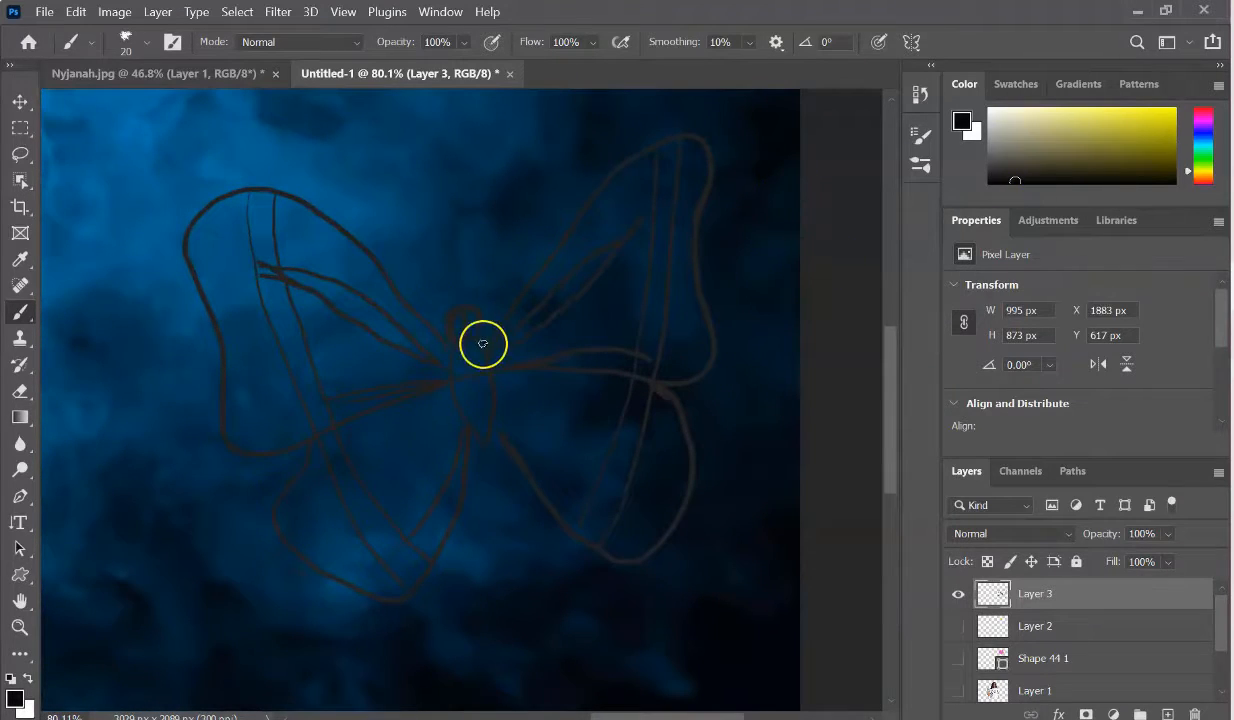
mouse_move(483, 344)
left_mouse_down()
mouse_move(457, 379)
mouse_move(491, 424)
mouse_move(468, 304)
mouse_move(464, 330)
mouse_move(486, 358)
mouse_move(465, 347)
mouse_move(470, 408)
mouse_move(489, 424)
mouse_move(481, 363)
mouse_move(468, 394)
mouse_move(457, 372)
mouse_move(475, 338)
mouse_move(458, 314)
mouse_move(472, 316)
mouse_move(457, 319)
mouse_move(457, 340)
mouse_move(464, 407)
left_mouse_up()
left_click_drag(474, 302, 530, 197)
mouse_move(386, 229)
left_mouse_down()
mouse_move(451, 302)
mouse_move(520, 298)
mouse_move(700, 141)
mouse_move(694, 303)
mouse_move(566, 365)
mouse_move(565, 515)
mouse_move(691, 432)
mouse_move(454, 347)
mouse_move(281, 186)
mouse_move(218, 361)
mouse_move(460, 375)
mouse_move(322, 571)
mouse_move(472, 432)
left_mouse_up()
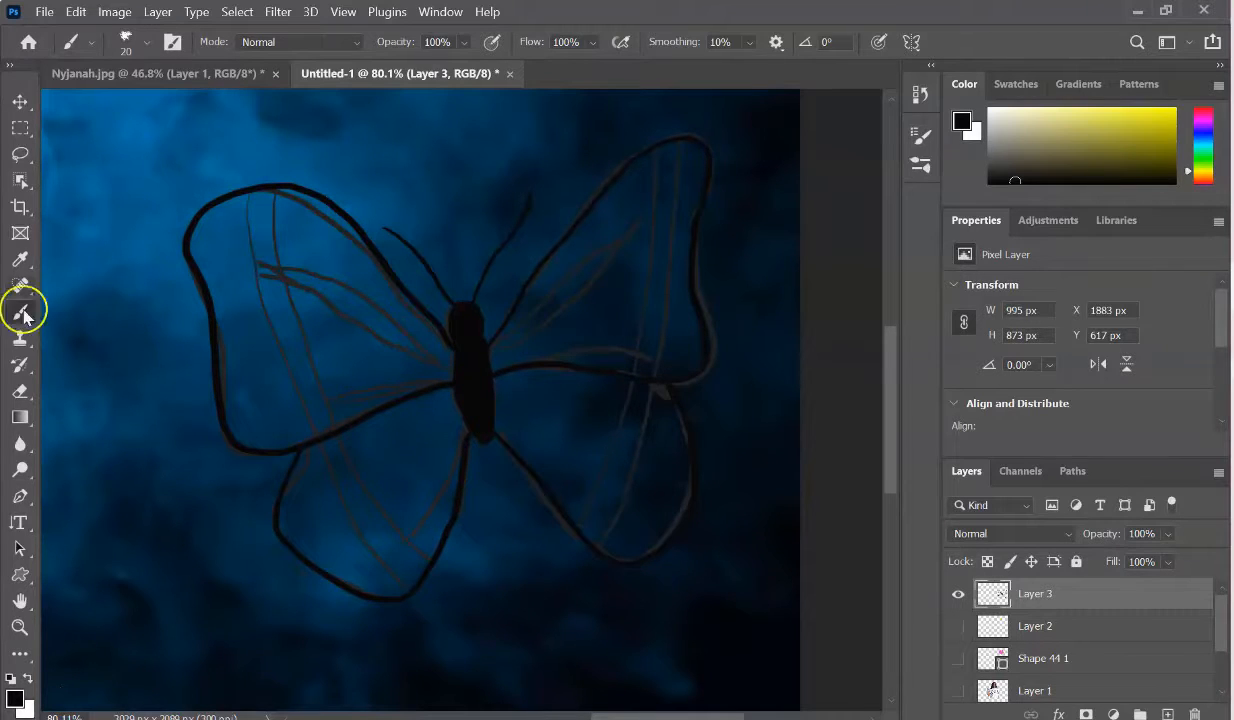
Paint a column of golden-yellow spots down the butterfly's right upper and lower wings
left_click(1204, 174)
mouse_move(687, 167)
left_mouse_down()
mouse_move(653, 190)
mouse_move(672, 184)
left_mouse_up()
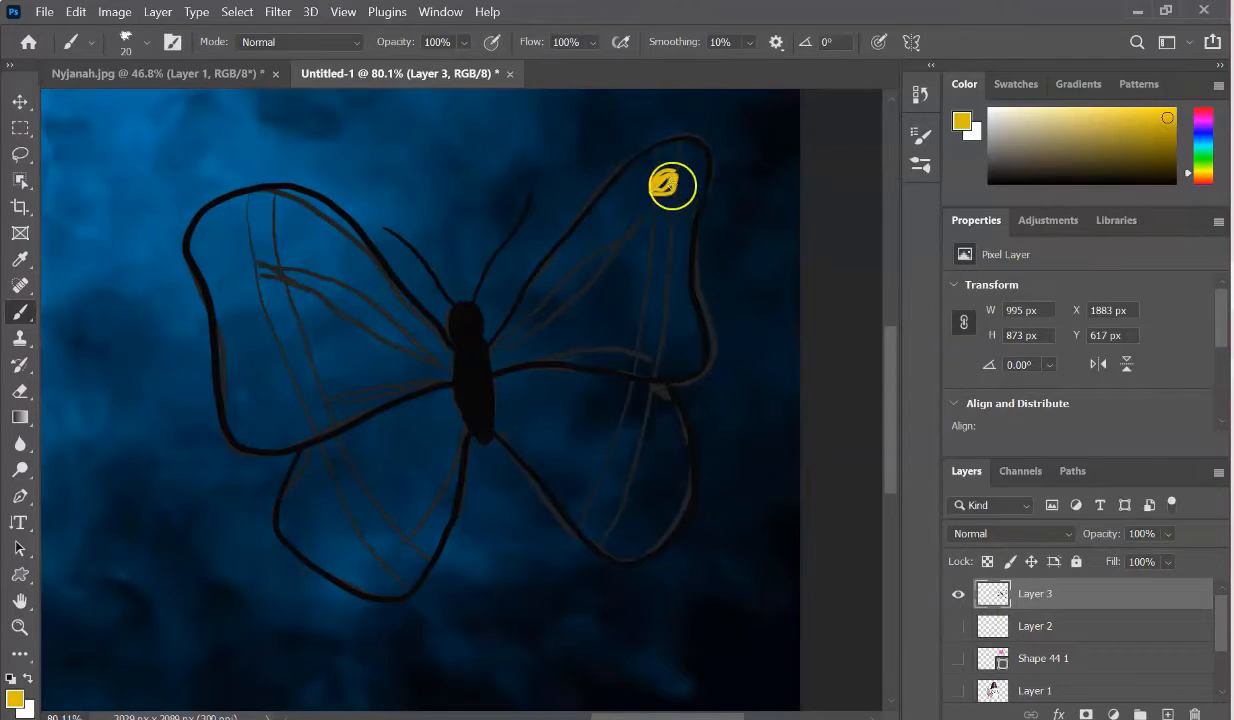
mouse_move(643, 233)
left_mouse_down()
mouse_move(659, 245)
mouse_move(661, 290)
left_mouse_up()
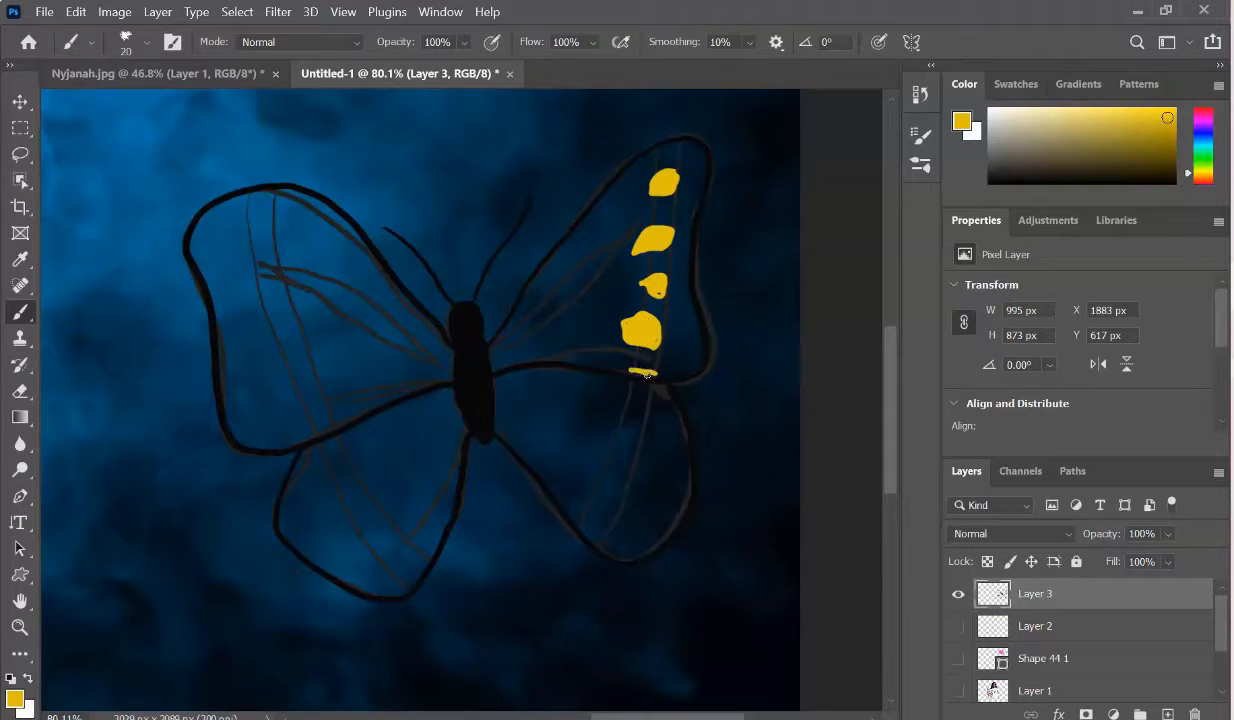
left_click_drag(643, 416, 640, 410)
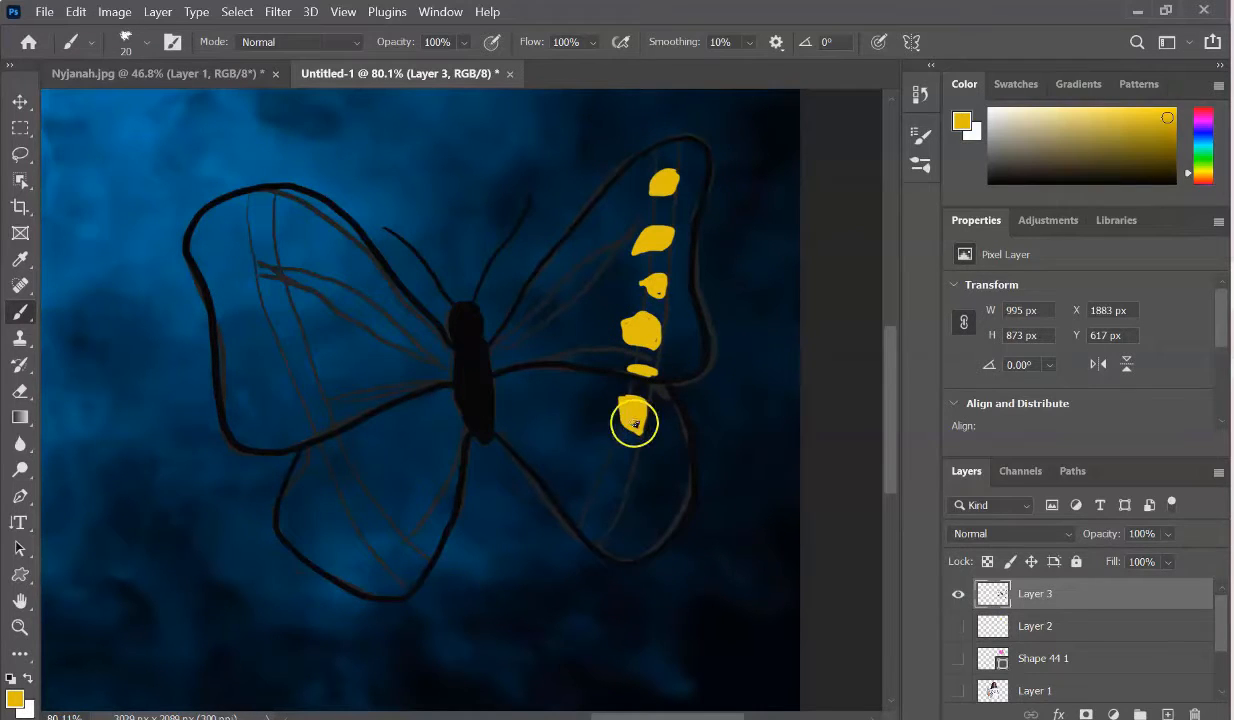
left_click_drag(604, 452, 625, 467)
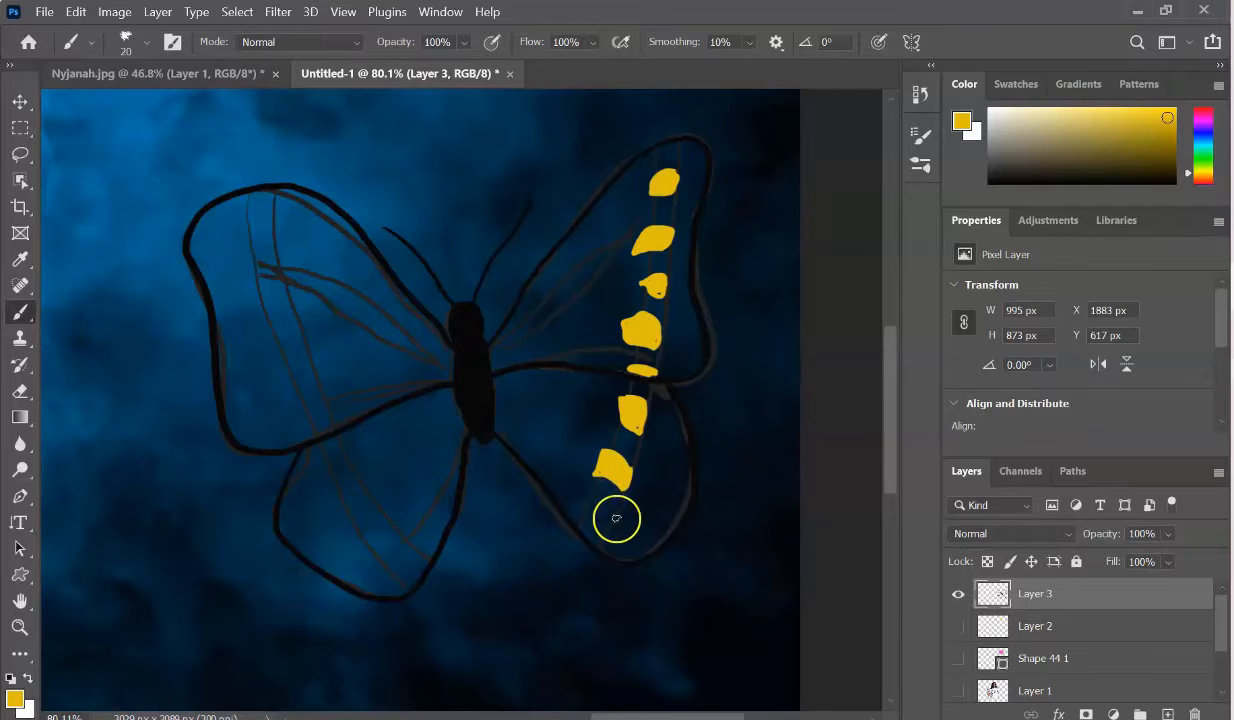
left_click_drag(616, 518, 609, 511)
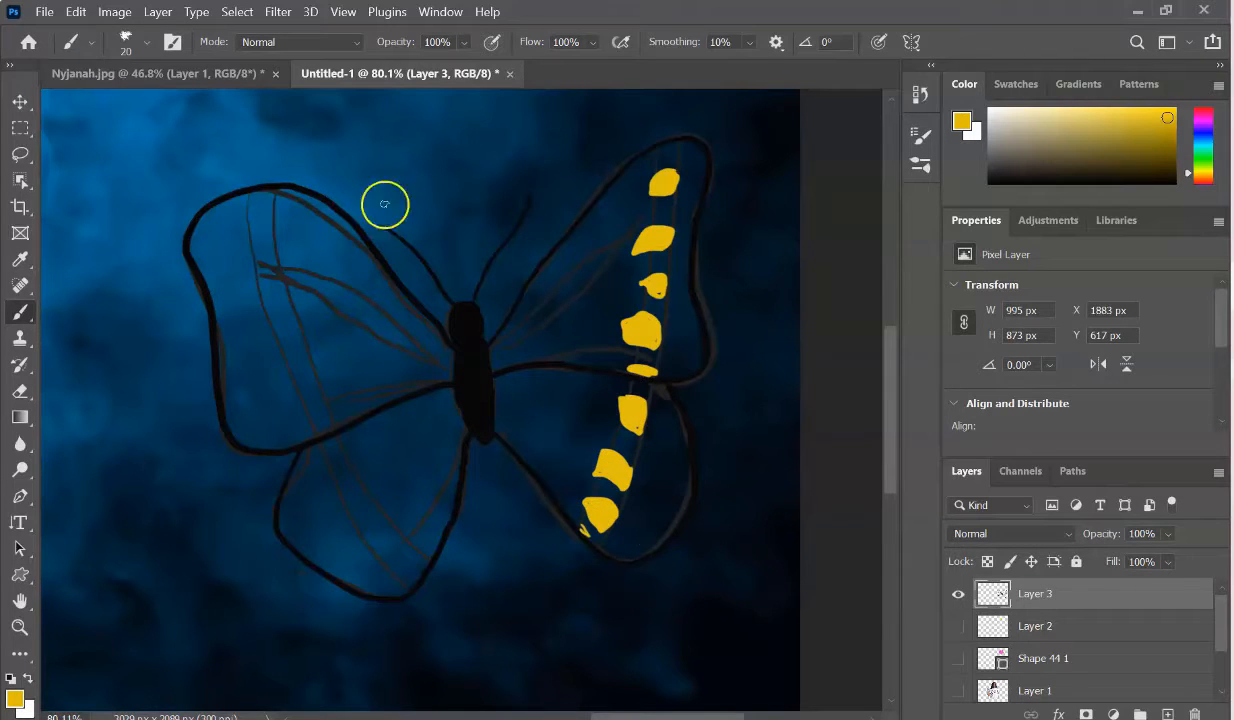
Paint a column of golden-yellow spots down the butterfly's left upper and lower wings
mouse_move(248, 208)
left_mouse_down()
mouse_move(222, 227)
mouse_move(252, 235)
left_mouse_up()
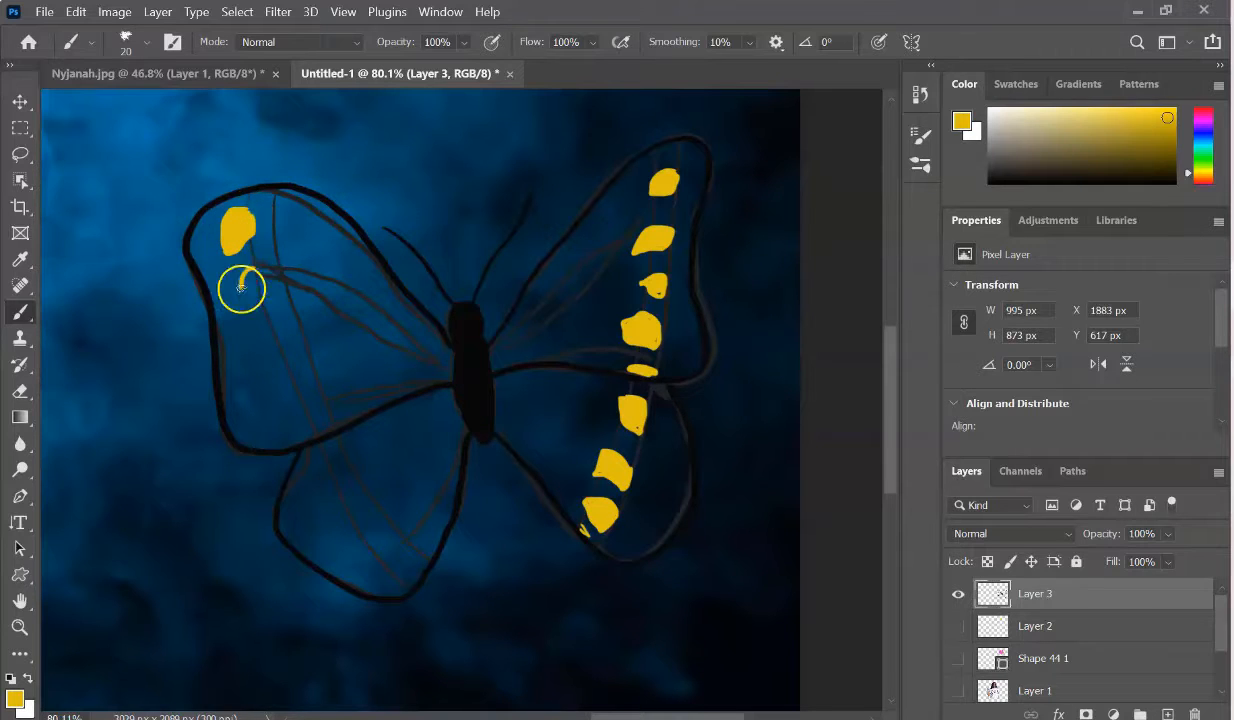
left_click_drag(241, 288, 254, 279)
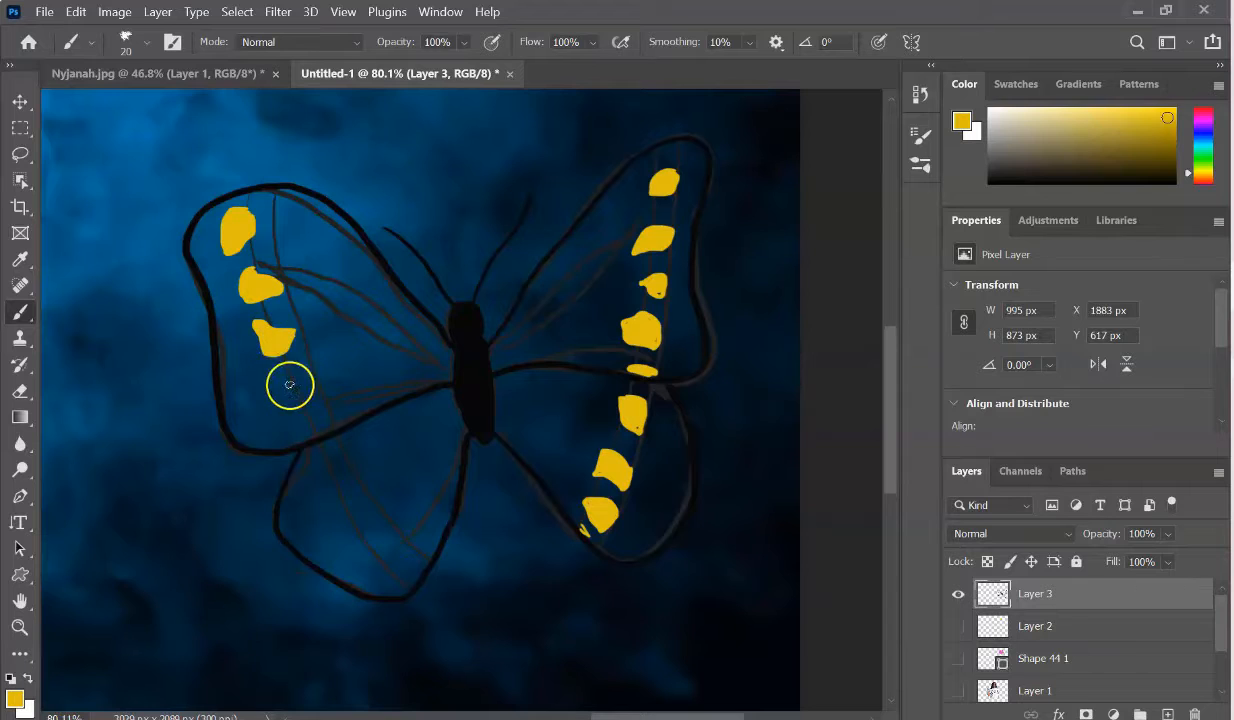
left_click_drag(289, 384, 298, 391)
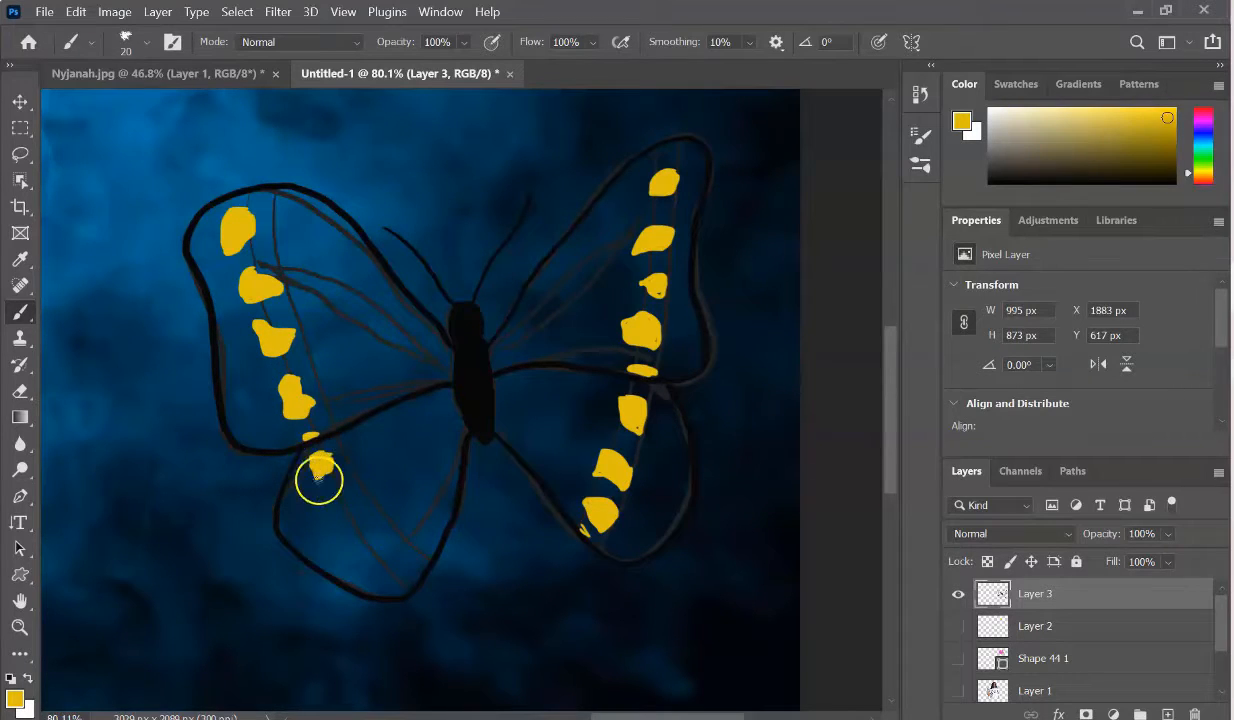
mouse_move(336, 498)
left_mouse_down()
mouse_move(356, 521)
mouse_move(344, 516)
left_mouse_up()
left_click_drag(364, 534, 381, 564)
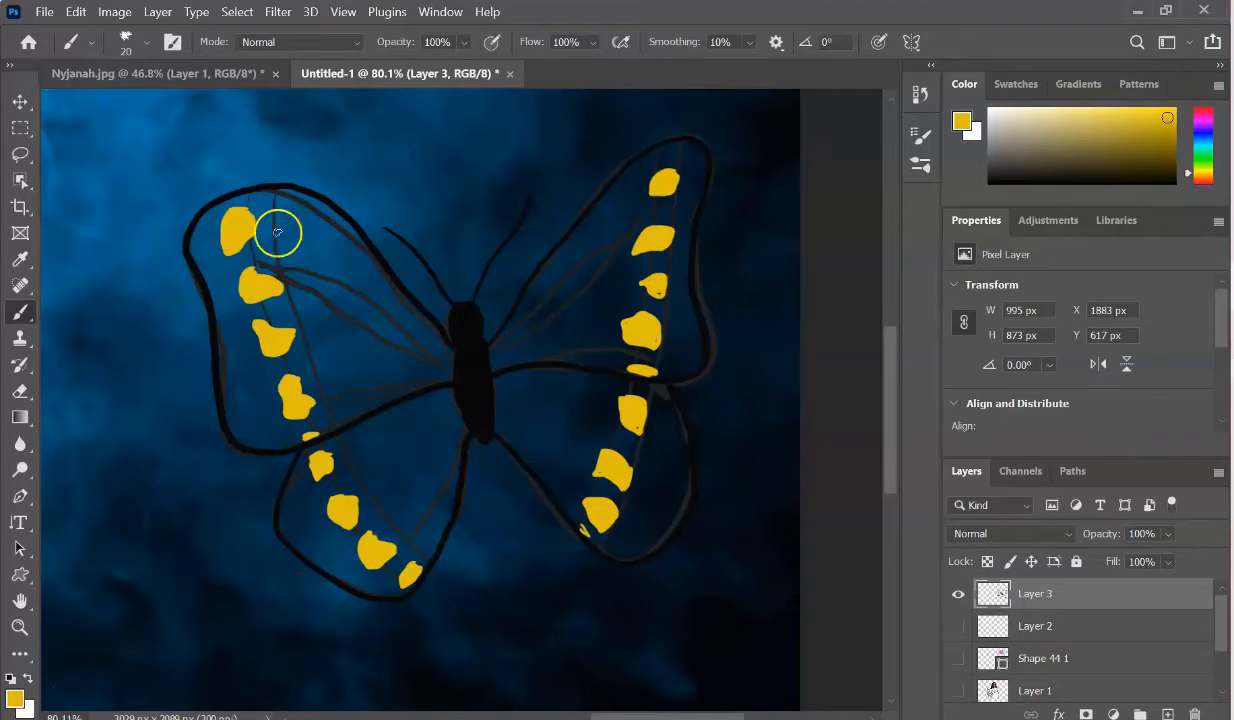
Paint bright light-blue streaks across all four wings and along both sides of the butterfly's body
left_click_drag(1203, 137, 1203, 142)
mouse_move(286, 273)
left_mouse_down()
mouse_move(408, 342)
mouse_move(314, 280)
mouse_move(336, 294)
left_mouse_up()
mouse_move(490, 350)
left_mouse_down()
mouse_move(576, 276)
mouse_move(538, 310)
left_mouse_up()
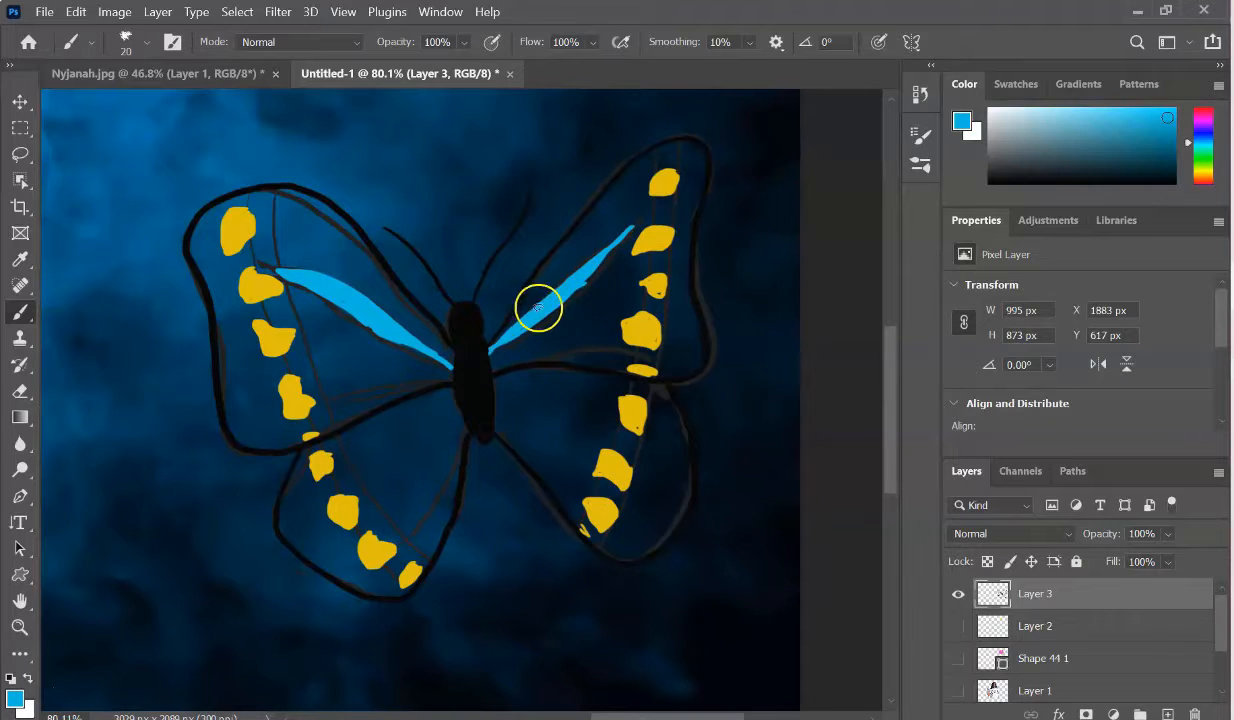
left_click_drag(634, 210, 587, 238)
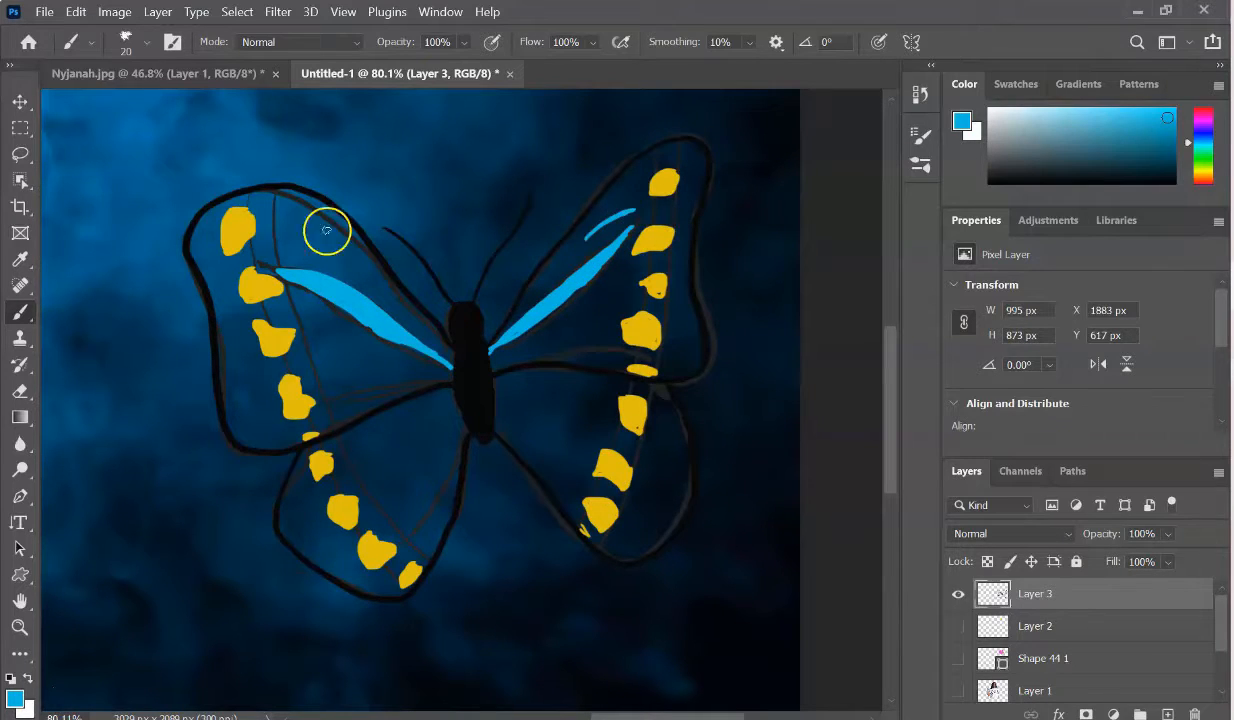
mouse_move(469, 433)
left_mouse_down()
mouse_move(399, 528)
mouse_move(549, 453)
mouse_move(504, 428)
mouse_move(569, 477)
left_mouse_up()
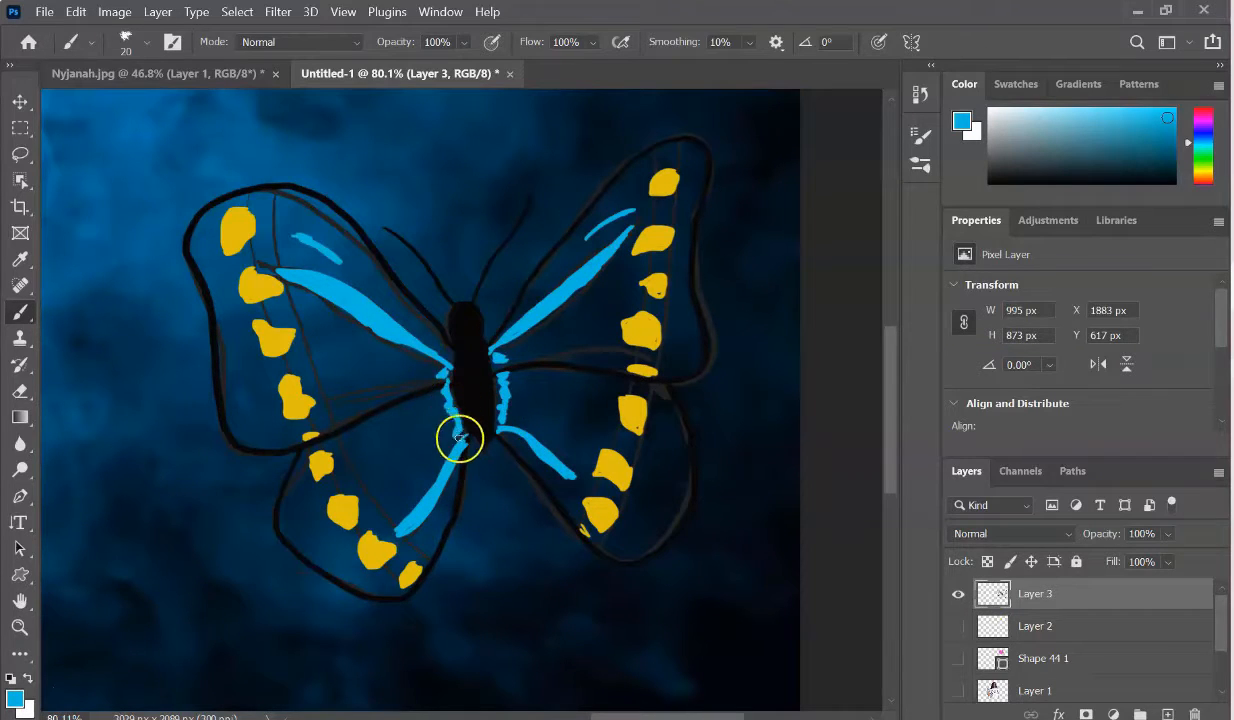
left_click_drag(569, 404, 597, 415)
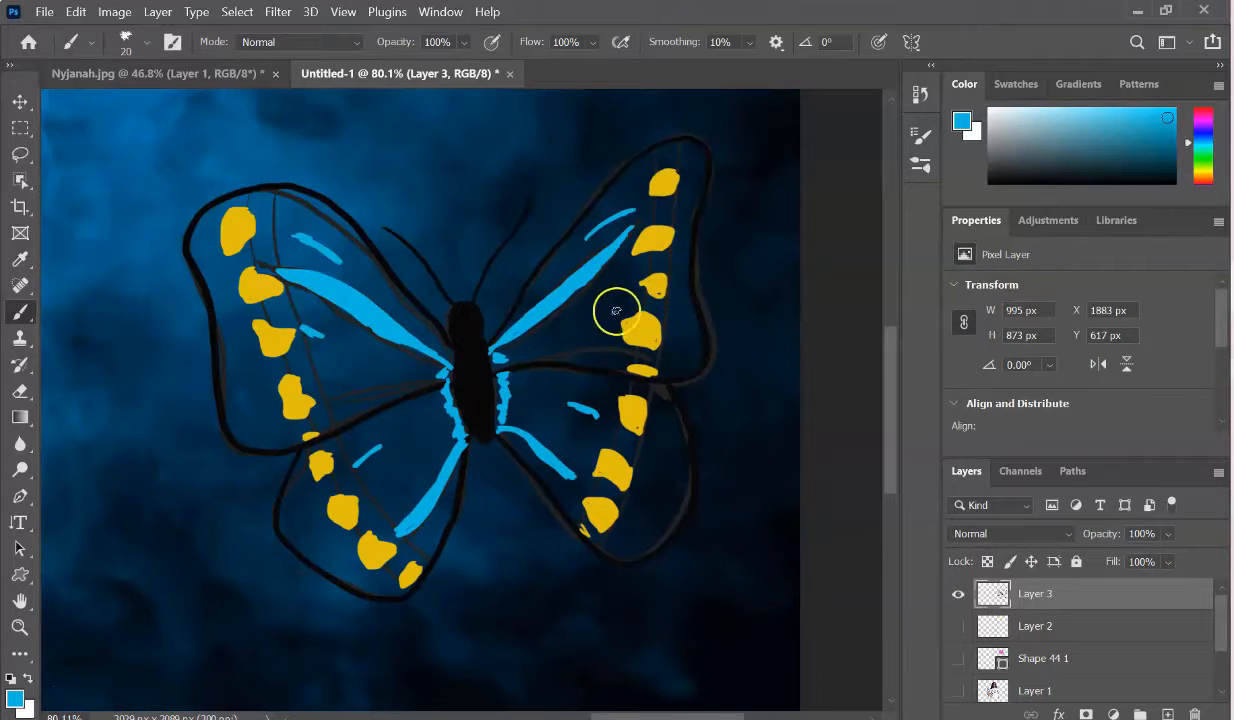
Paint dark-blue patches along the outer edges of all the wings, and add small light-blue flecks inside them
left_click_drag(1204, 132, 1199, 137)
left_click_drag(1167, 153, 1168, 160)
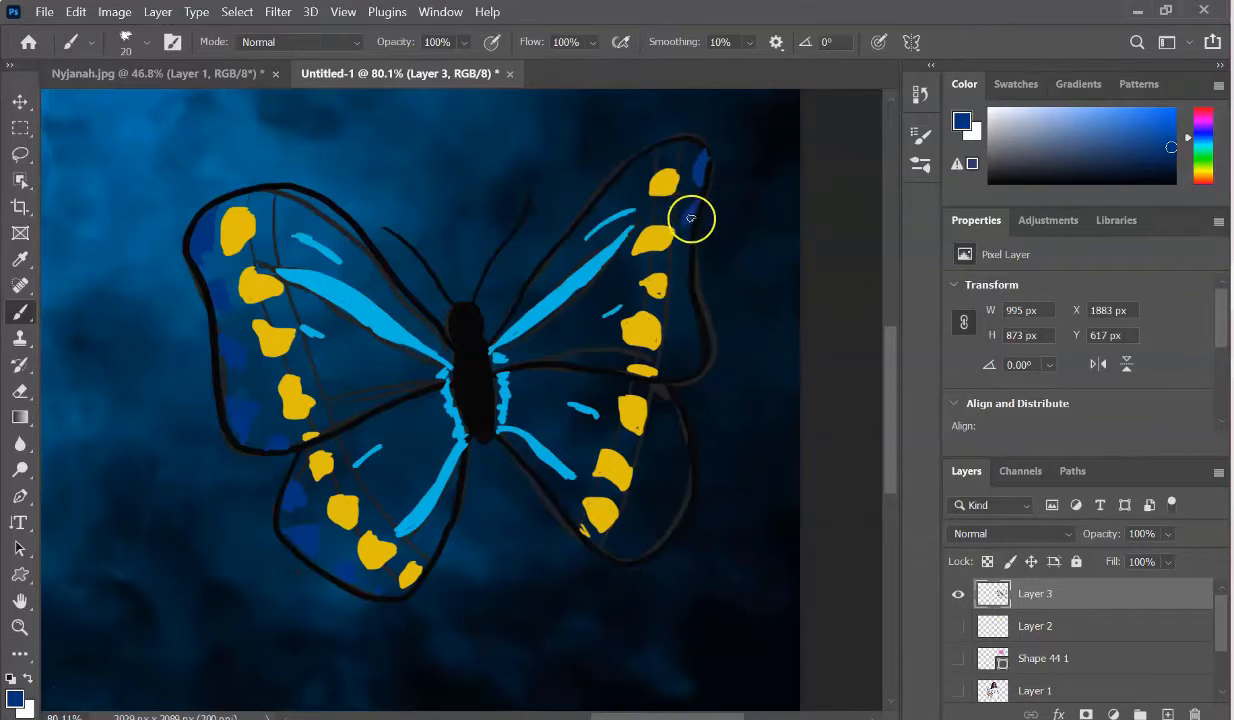
left_click_drag(693, 334, 697, 321)
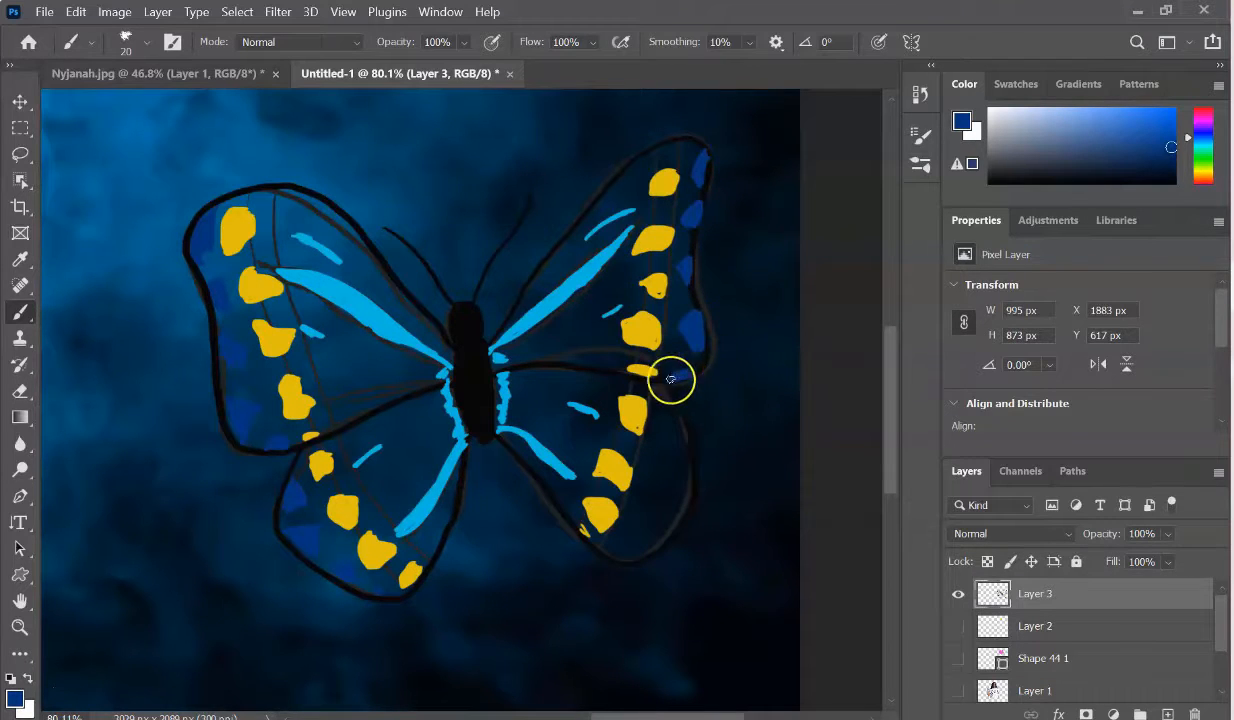
left_click_drag(670, 379, 680, 434)
mouse_move(670, 487)
left_mouse_down()
mouse_move(643, 541)
mouse_move(664, 537)
mouse_move(655, 529)
mouse_move(648, 544)
mouse_move(668, 529)
mouse_move(676, 539)
mouse_move(616, 557)
mouse_move(684, 510)
left_mouse_up()
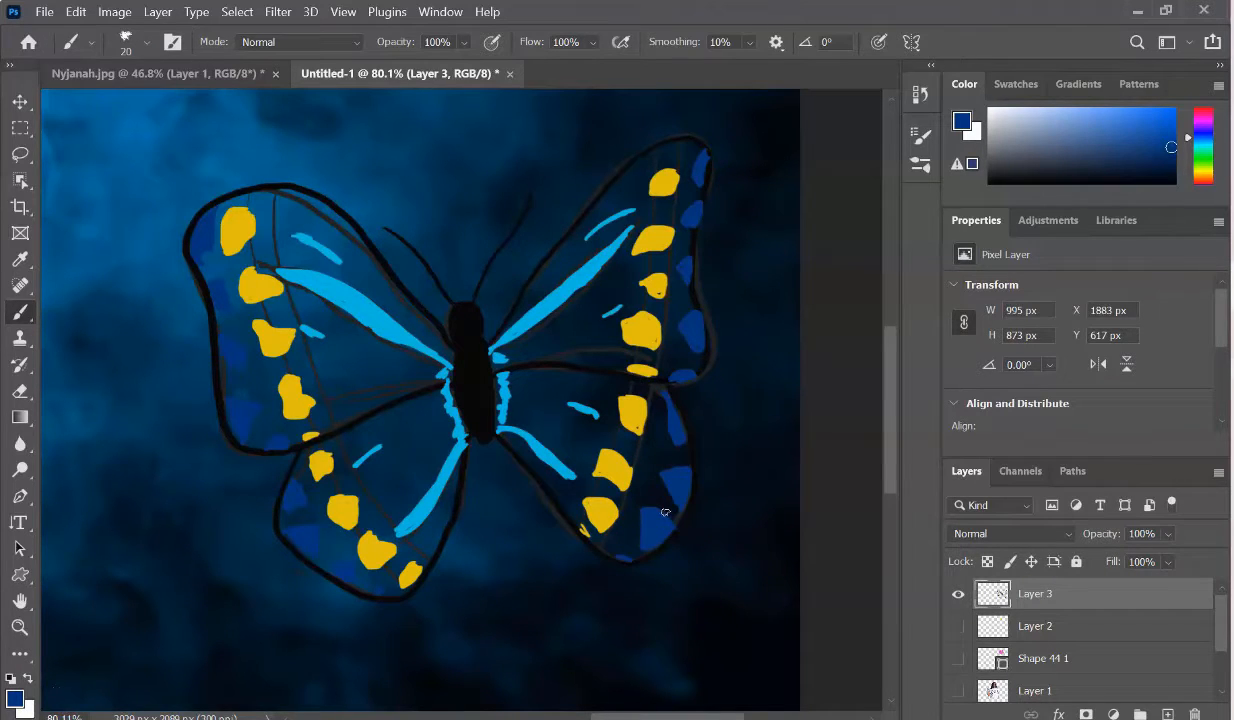
left_click(292, 287, "alt")
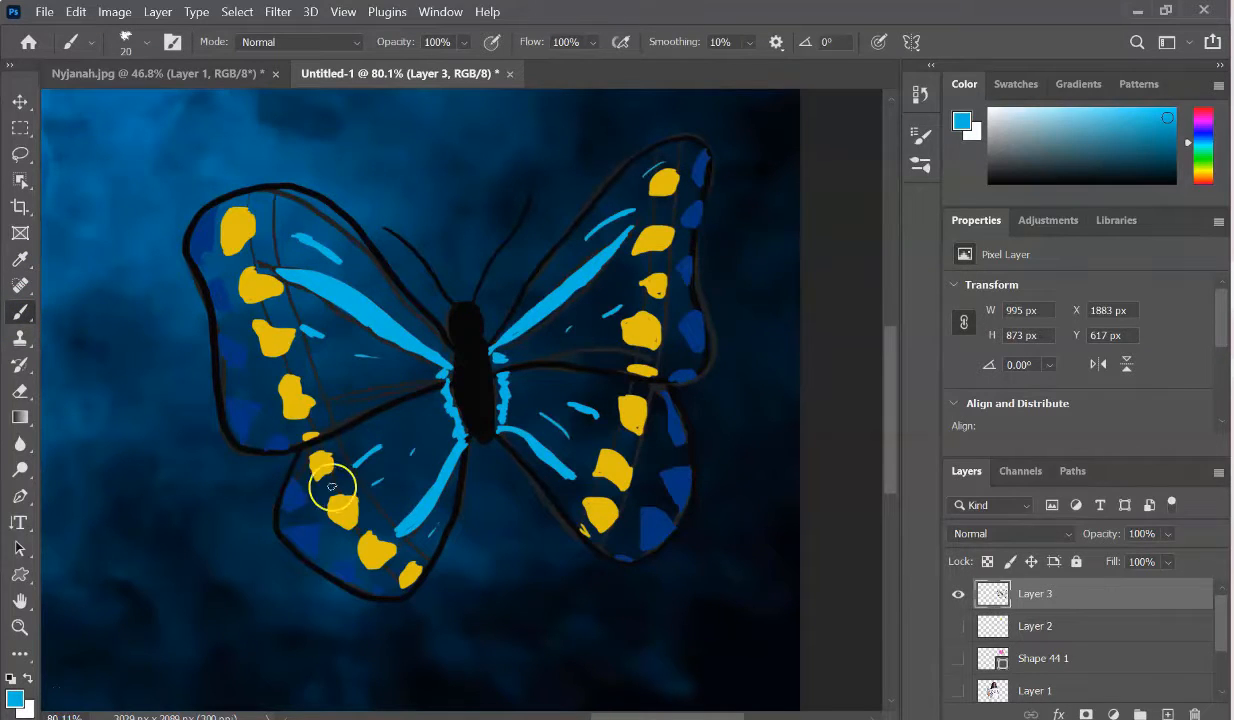
Shade the edges of the yellow spots on all the wings with a darker golden brown
left_click(20, 260)
left_click(240, 238)
left_click(1160, 137)
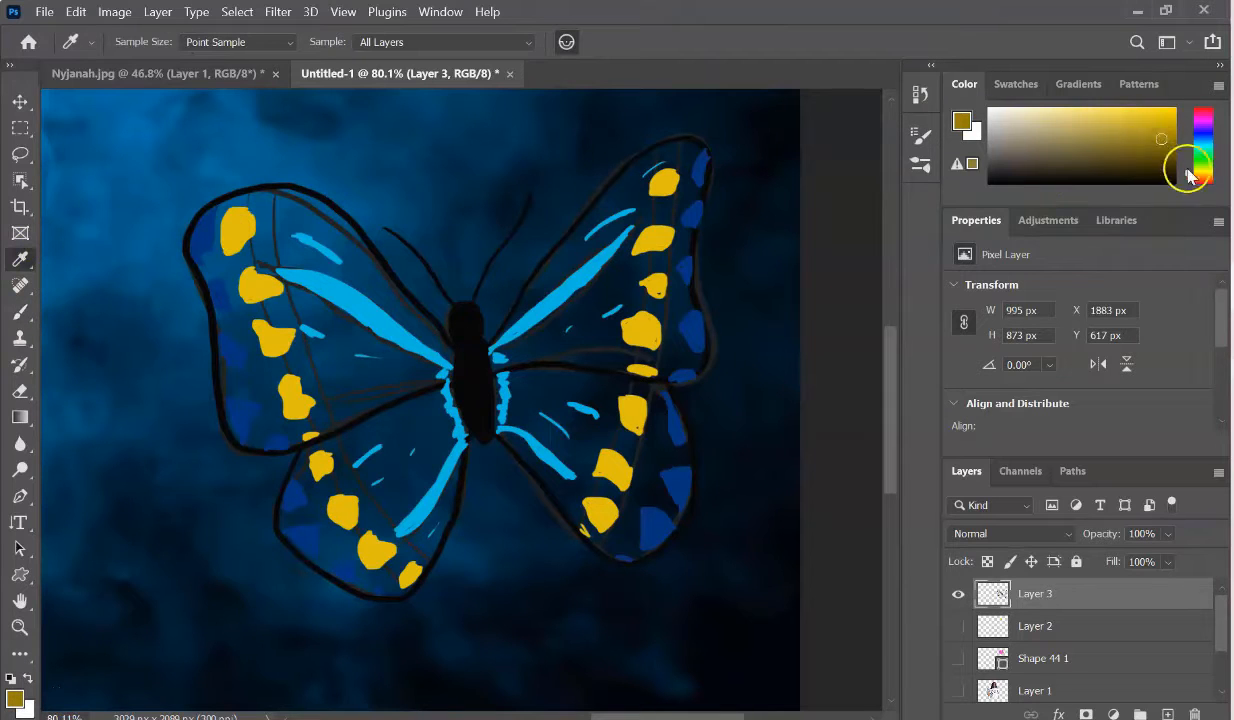
left_click(1189, 174)
left_click(1168, 133)
left_click(20, 312)
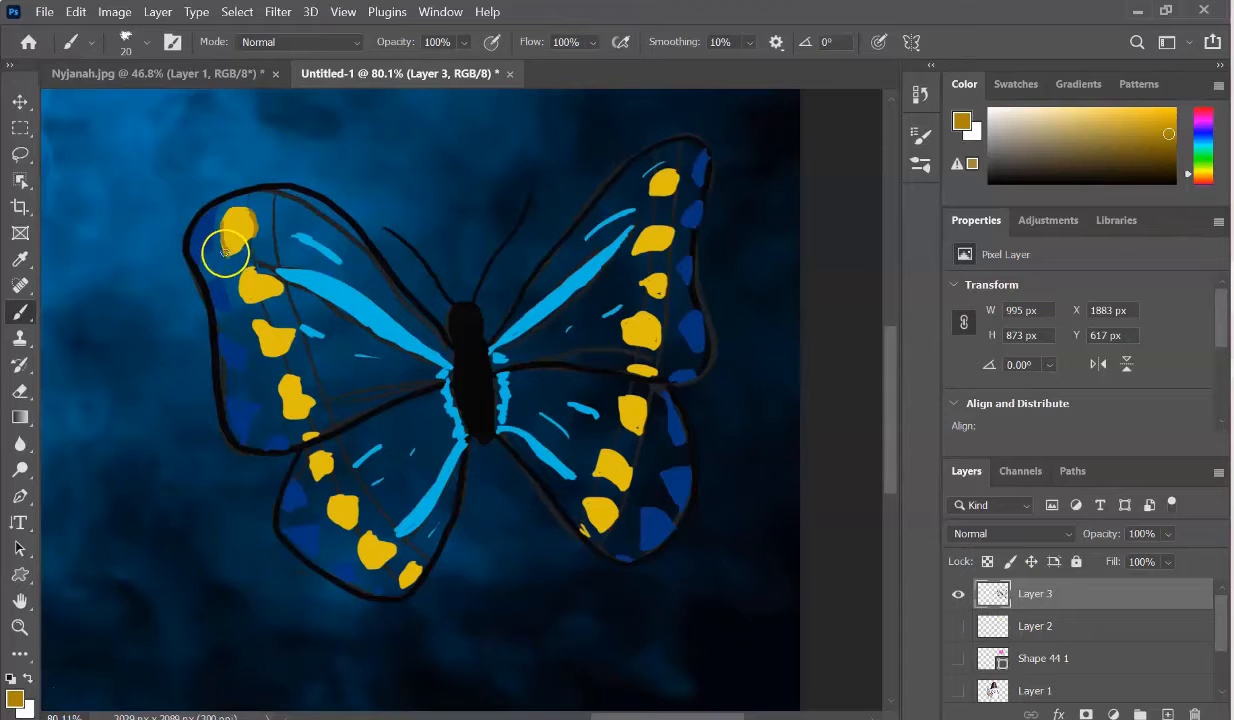
left_click(241, 283)
left_click_drag(267, 271, 279, 289)
mouse_move(284, 321)
left_mouse_down()
mouse_move(288, 332)
mouse_move(255, 334)
mouse_move(262, 348)
left_mouse_up()
left_click_drag(297, 380, 289, 413)
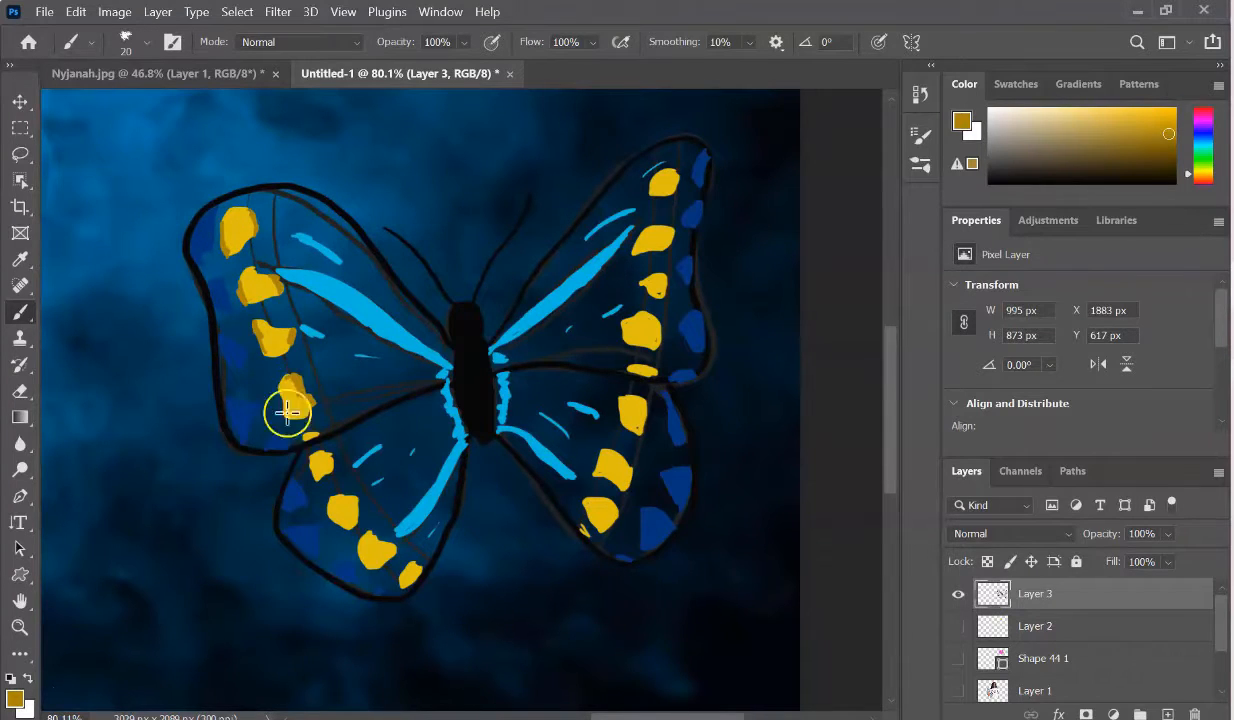
mouse_move(386, 543)
left_mouse_down()
mouse_move(369, 548)
mouse_move(405, 574)
left_mouse_up()
left_click_drag(606, 501, 589, 504)
mouse_move(606, 458)
left_mouse_down()
mouse_move(628, 400)
mouse_move(628, 323)
mouse_move(659, 337)
mouse_move(639, 251)
mouse_move(655, 179)
mouse_move(652, 195)
mouse_move(672, 174)
mouse_move(681, 188)
mouse_move(683, 174)
left_mouse_up()
Add pale-yellow highlights to the yellow spots on both sides of the butterfly
left_click(1084, 118)
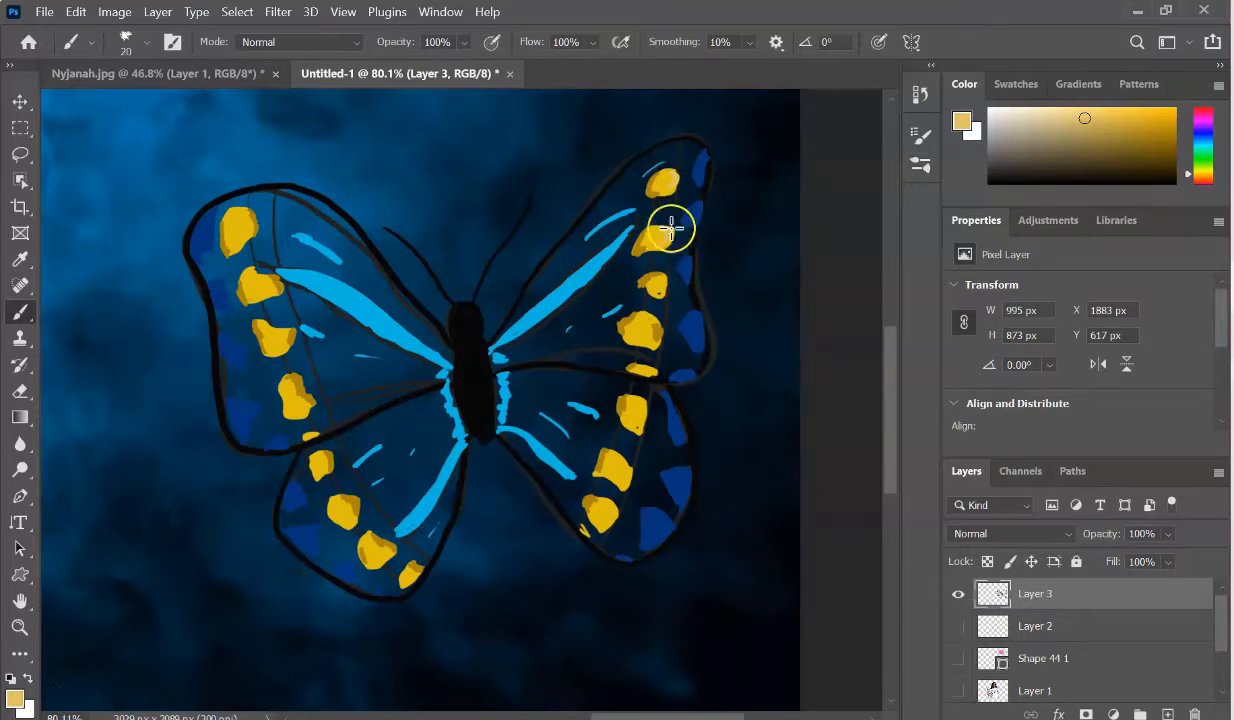
left_click_drag(672, 229, 650, 286)
scroll(660, 270, "up", 3)
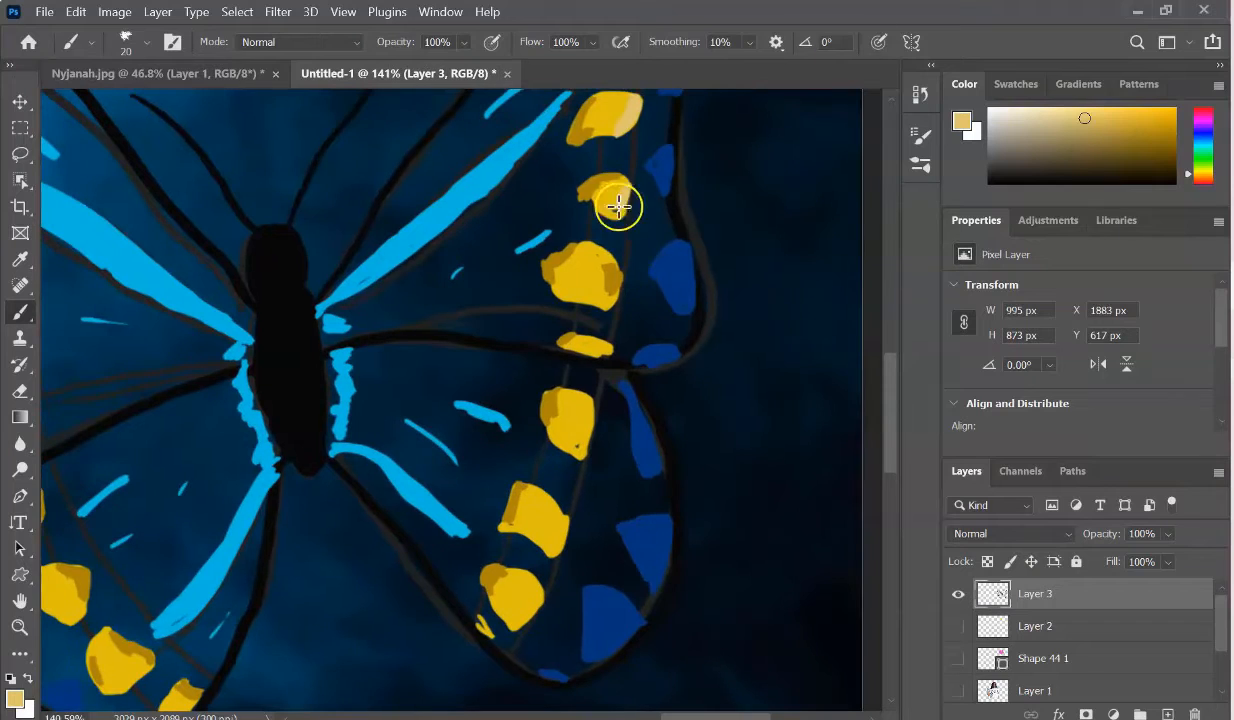
left_click_drag(617, 204, 609, 210)
mouse_move(617, 291)
left_mouse_down()
mouse_move(616, 265)
mouse_move(598, 257)
left_mouse_up()
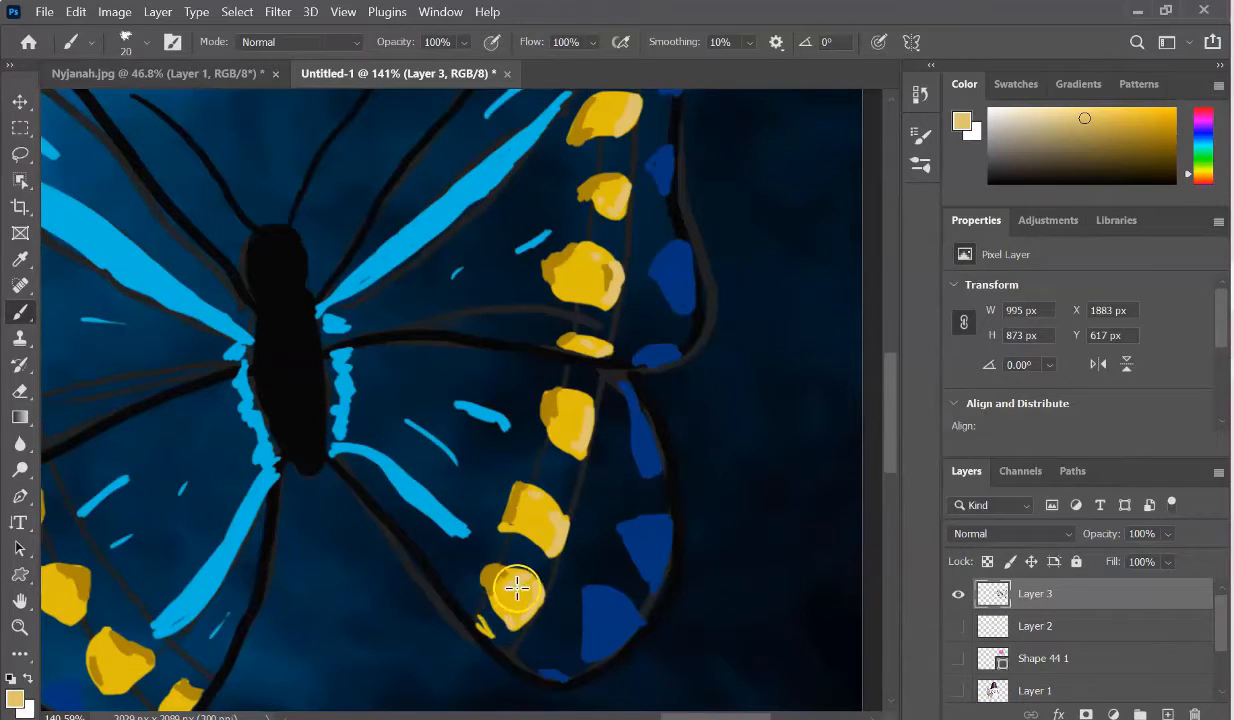
scroll(230, 537, "down", 3)
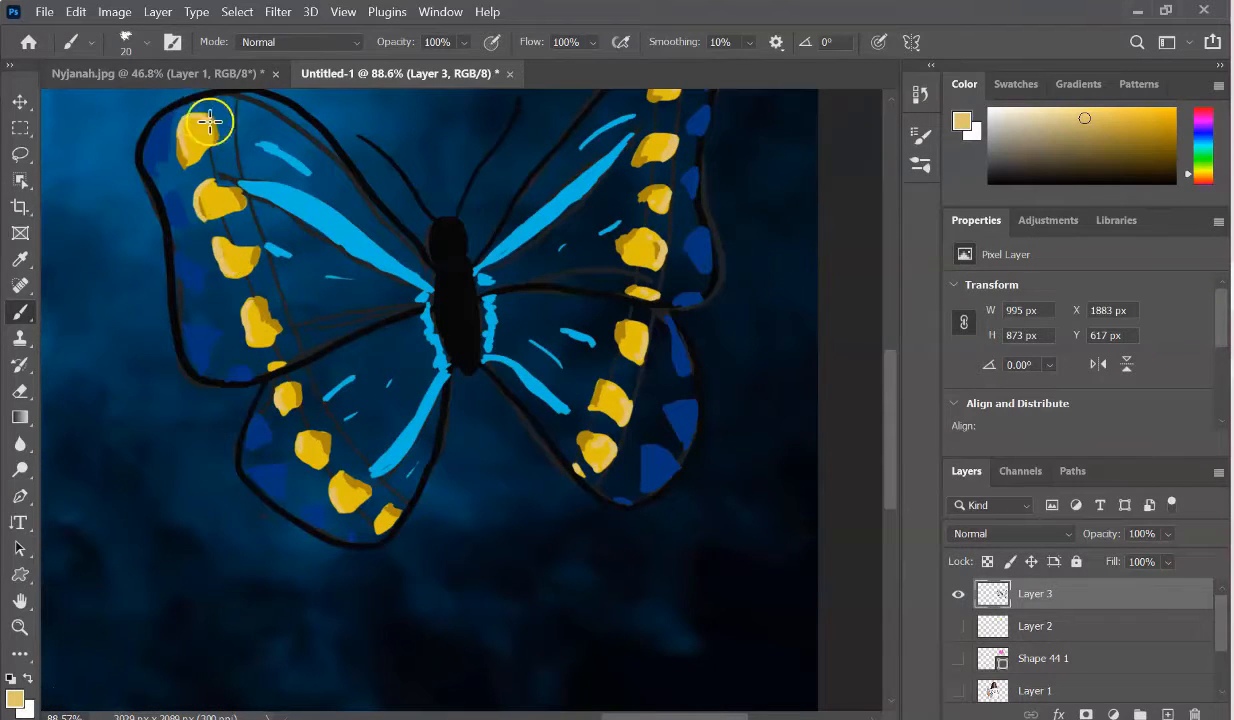
Shade the lower edges of the light-blue streaks and the blue areas beside the body with dark teal
left_click(20, 259)
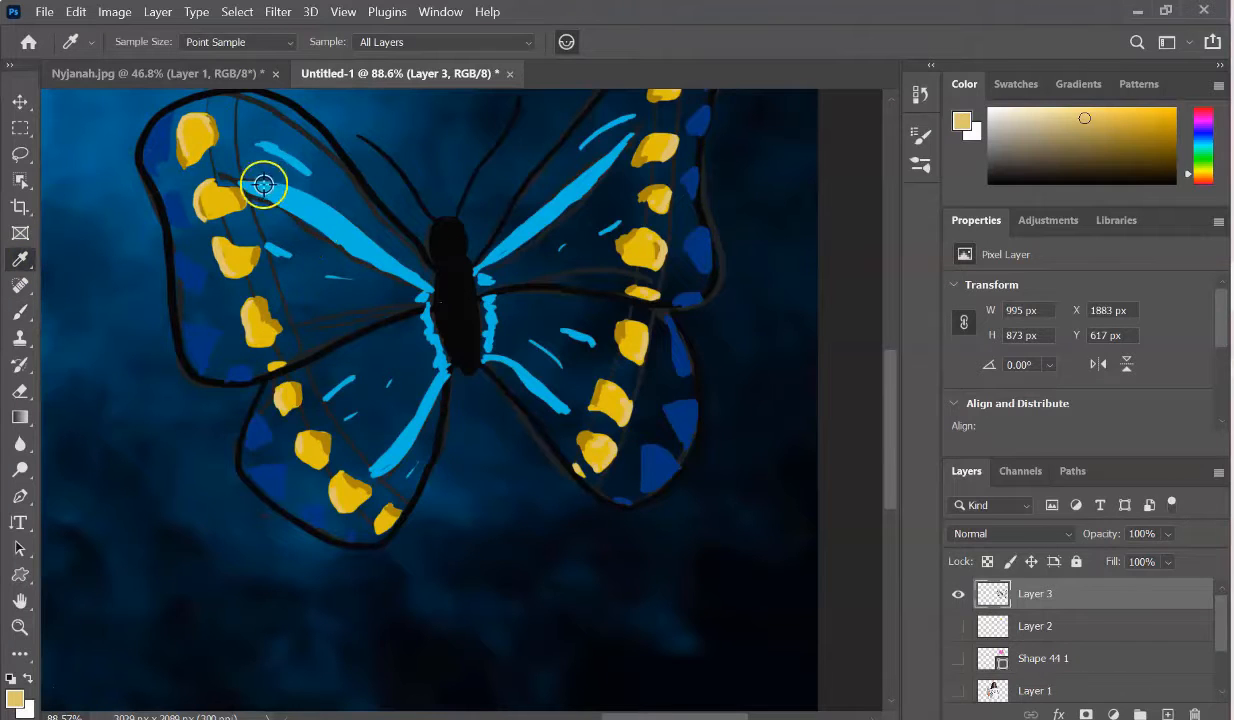
left_click(265, 187)
left_click(1168, 151)
key("b")
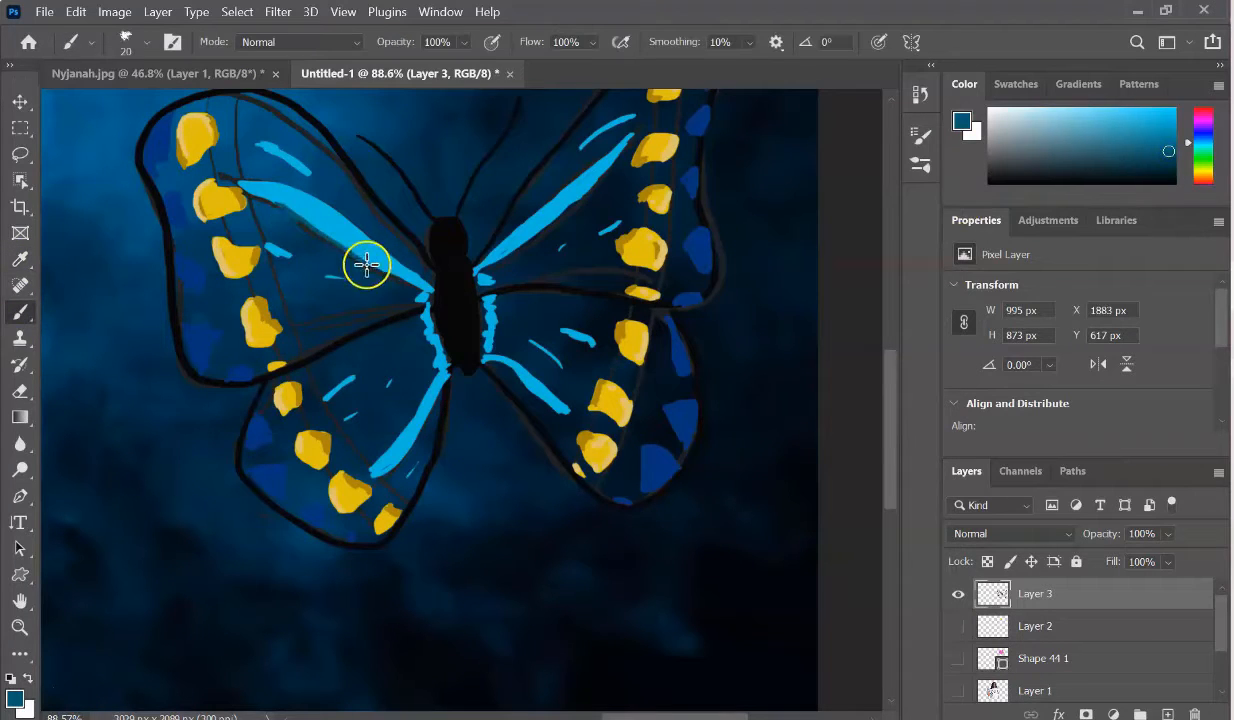
mouse_move(300, 228)
left_mouse_down()
mouse_move(421, 286)
mouse_move(501, 262)
mouse_move(528, 234)
left_mouse_up()
key("ctrl+z")
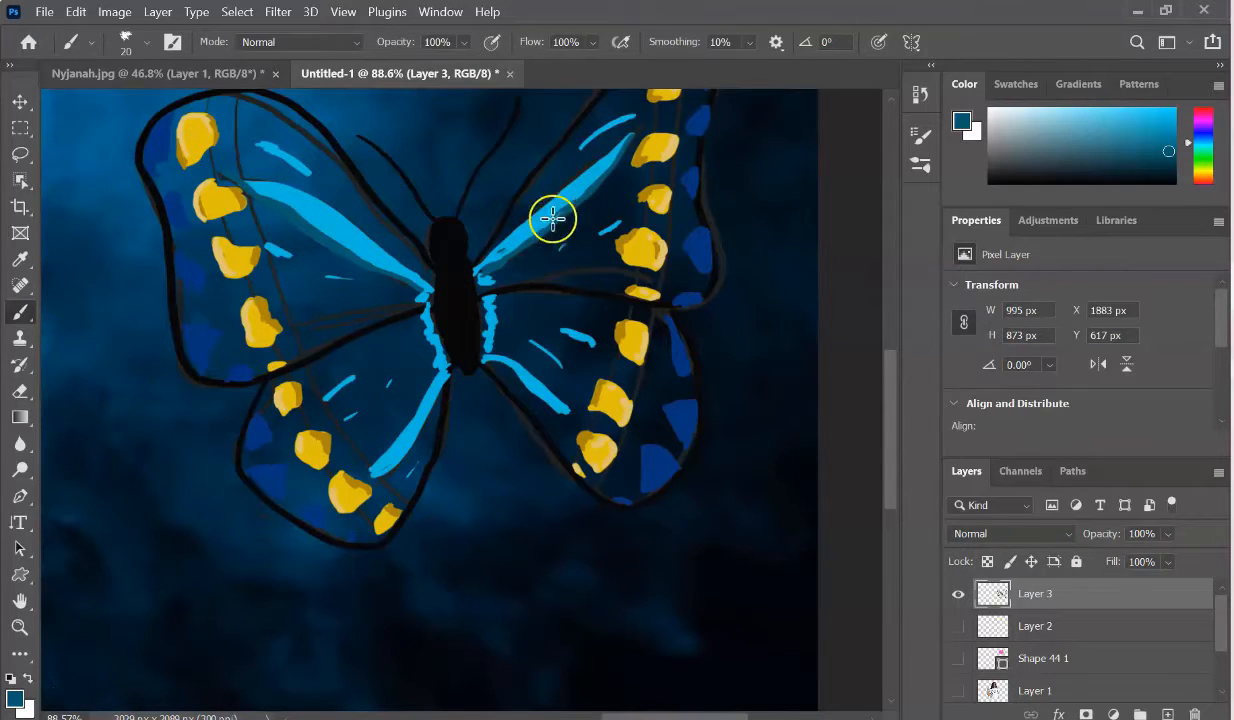
left_click_drag(490, 358, 562, 413)
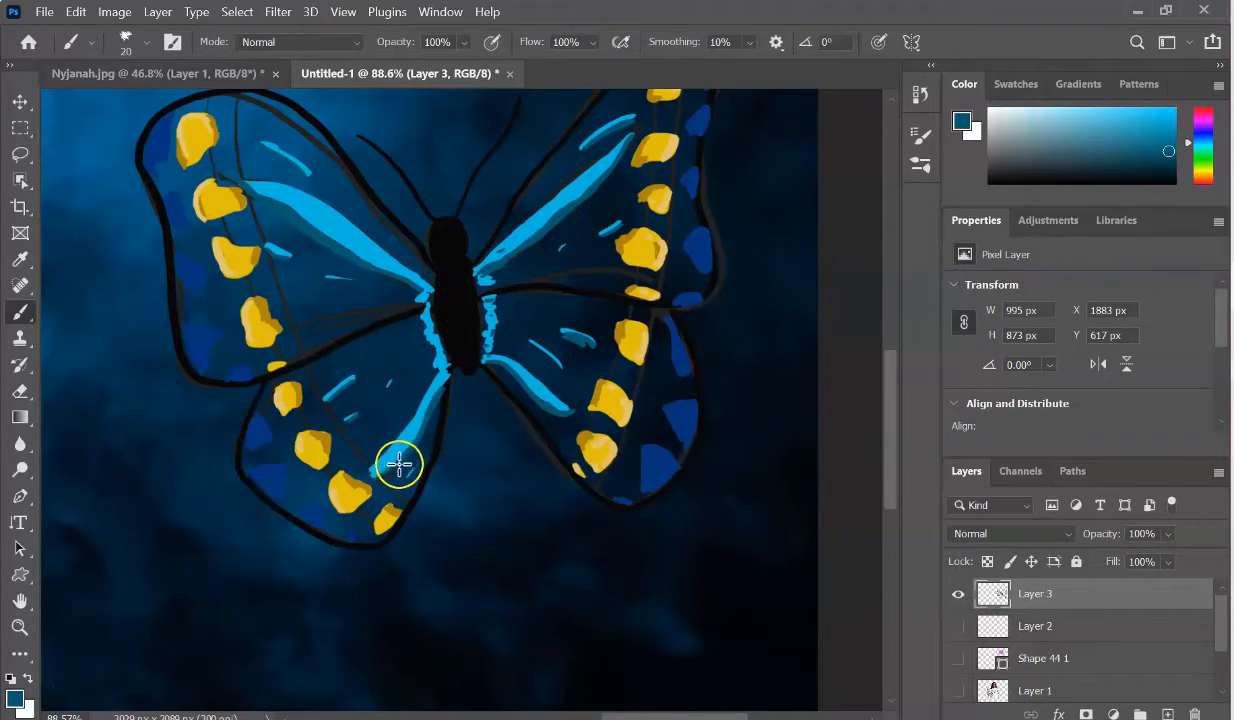
mouse_move(430, 452)
left_mouse_down()
mouse_move(446, 393)
mouse_move(512, 393)
mouse_move(556, 446)
mouse_move(503, 372)
mouse_move(556, 439)
left_mouse_up()
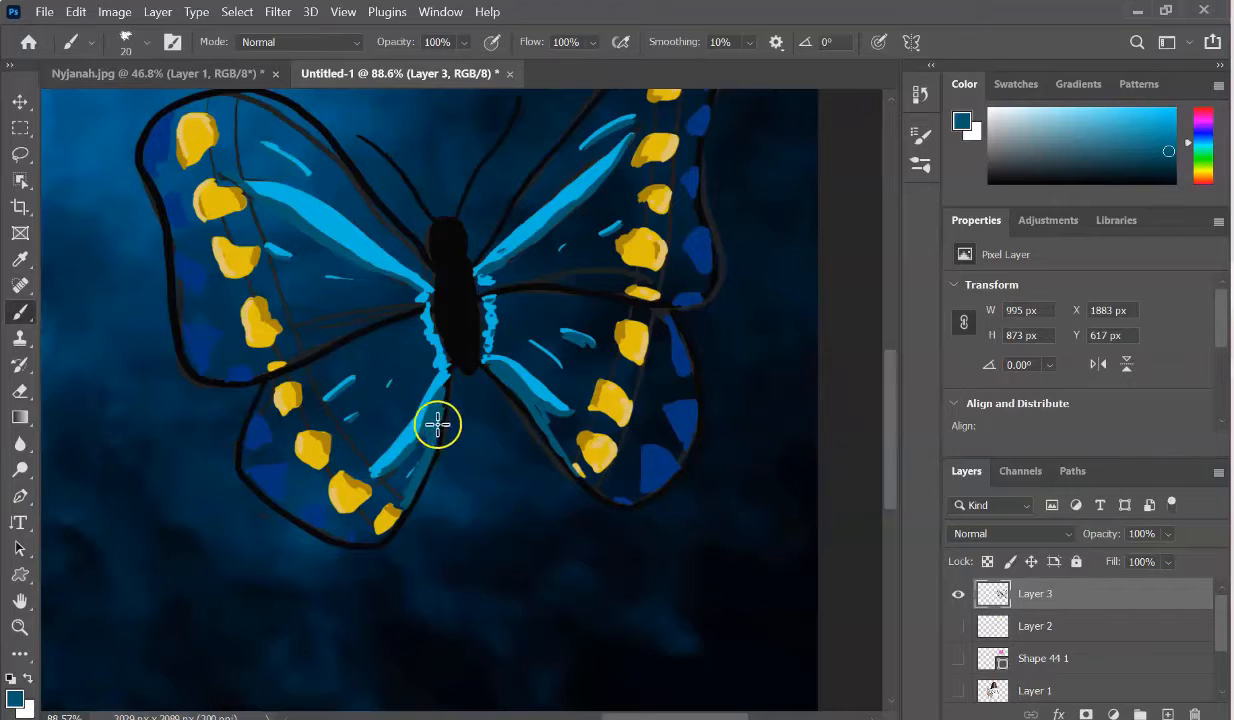
mouse_move(440, 343)
left_mouse_down()
mouse_move(453, 380)
mouse_move(437, 360)
mouse_move(404, 406)
left_mouse_up()
Add pale-blue highlights to the light-blue streaks and flecks on all the wings
left_click(1090, 120)
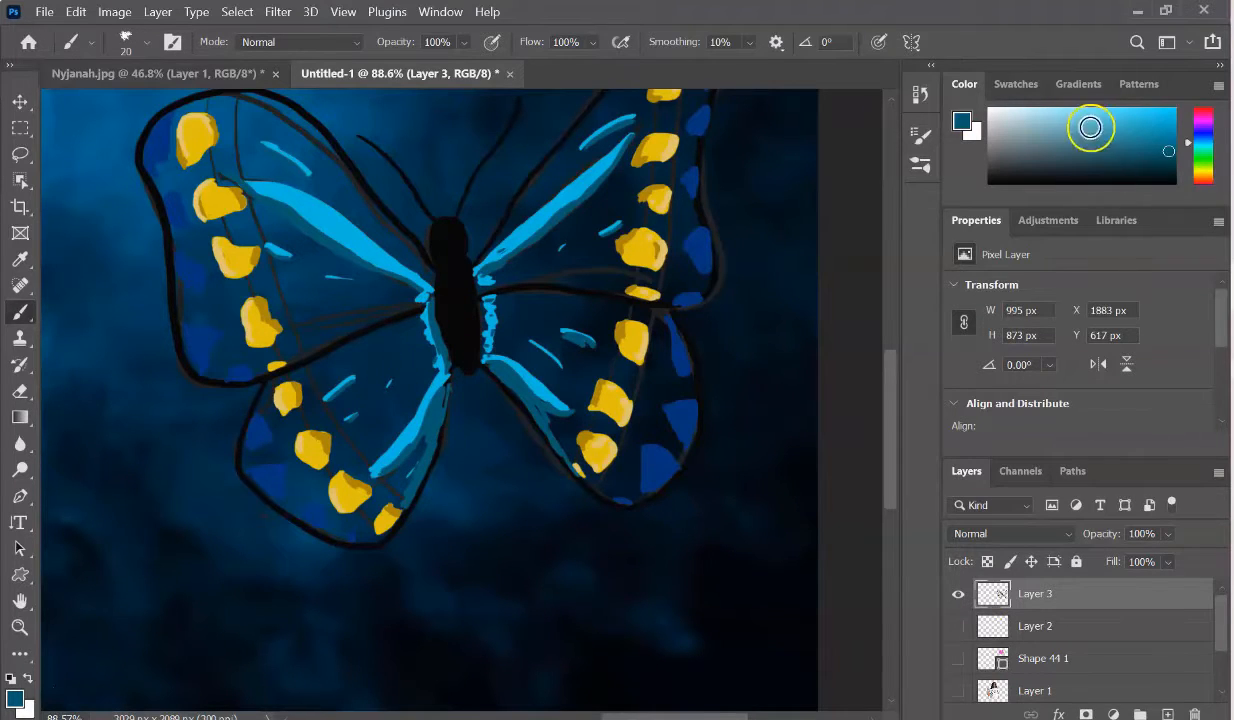
mouse_move(570, 195)
left_mouse_down()
mouse_move(591, 173)
mouse_move(528, 220)
mouse_move(631, 131)
mouse_move(581, 146)
left_mouse_up()
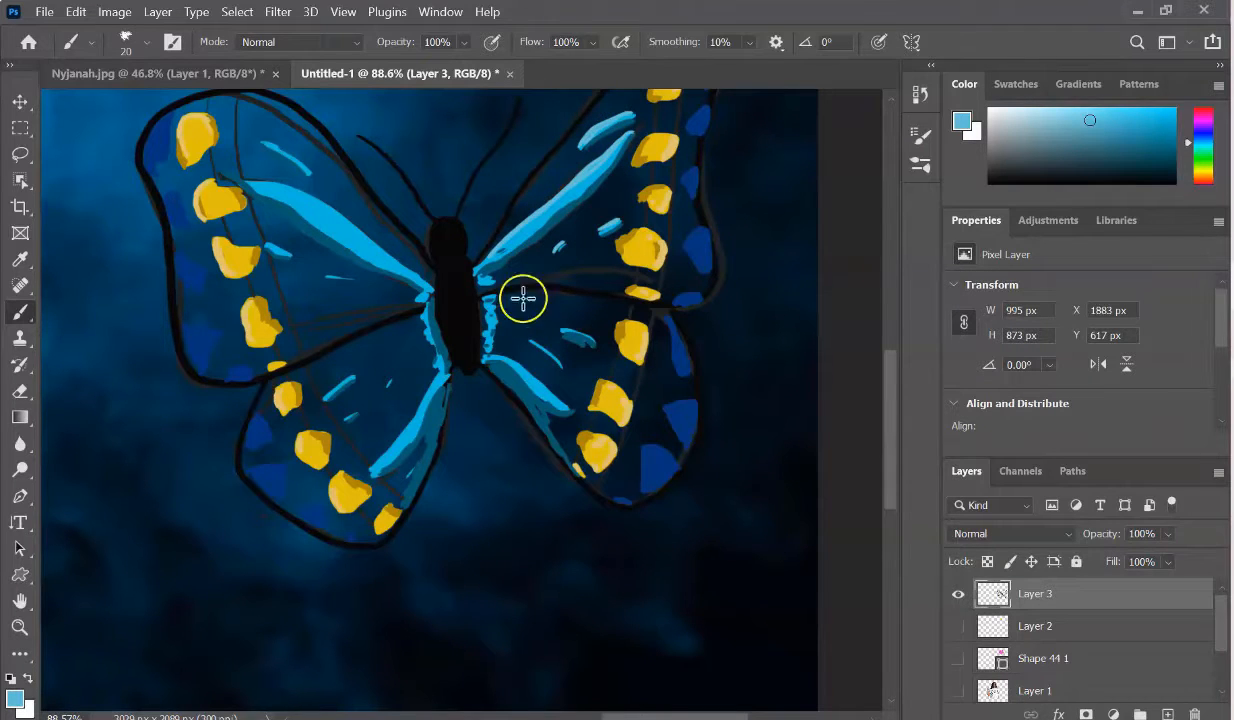
left_click_drag(584, 326, 559, 353)
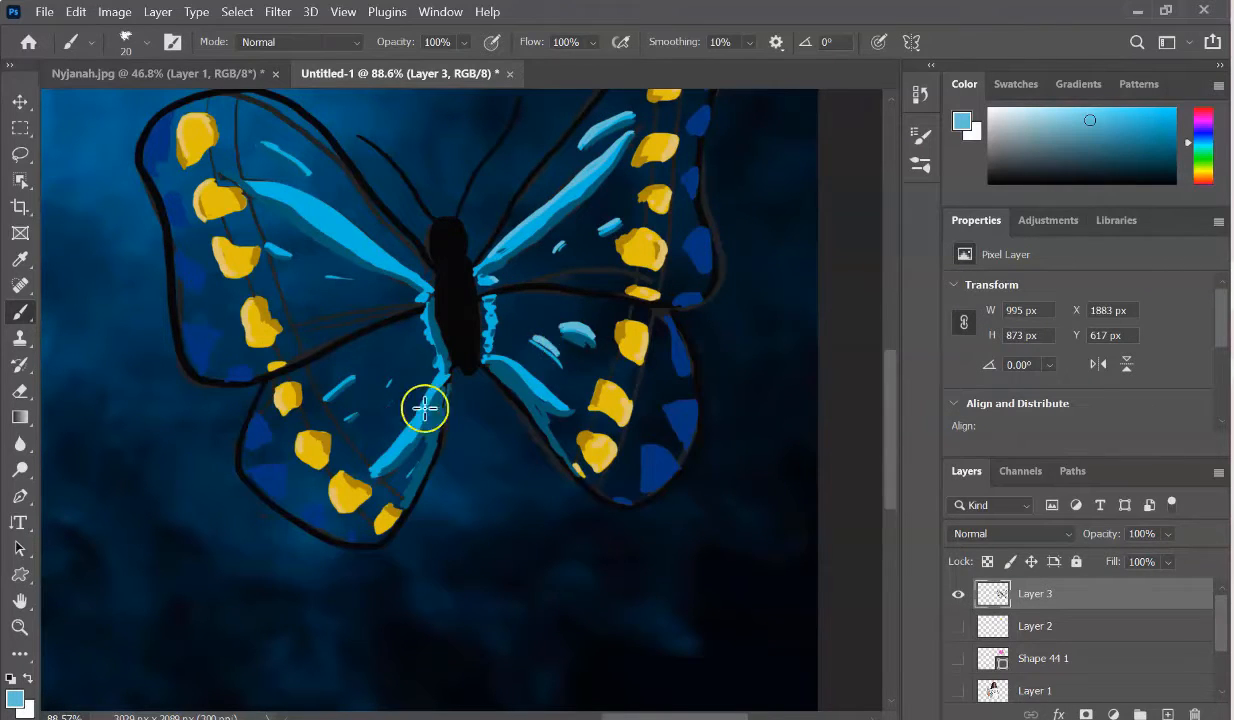
mouse_move(421, 408)
left_mouse_down()
mouse_move(427, 386)
mouse_move(398, 438)
left_mouse_up()
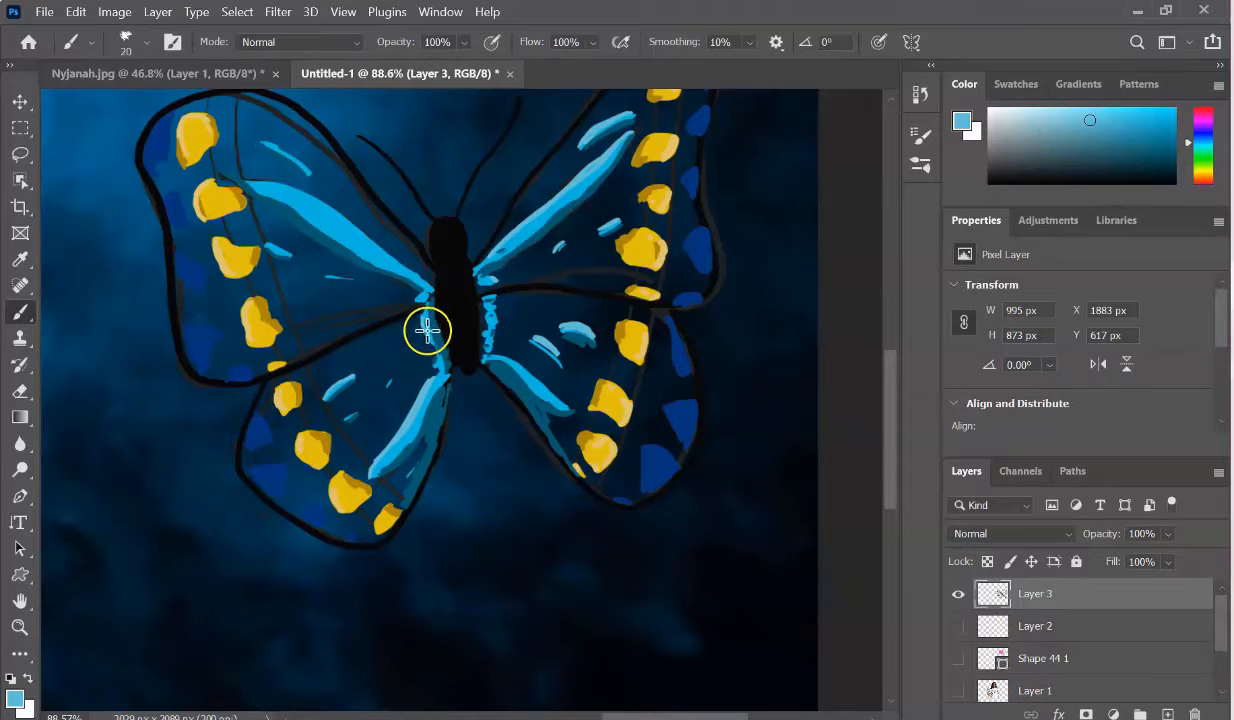
mouse_move(256, 176)
left_mouse_down()
mouse_move(313, 193)
mouse_move(381, 226)
mouse_move(358, 232)
mouse_move(427, 284)
left_mouse_up()
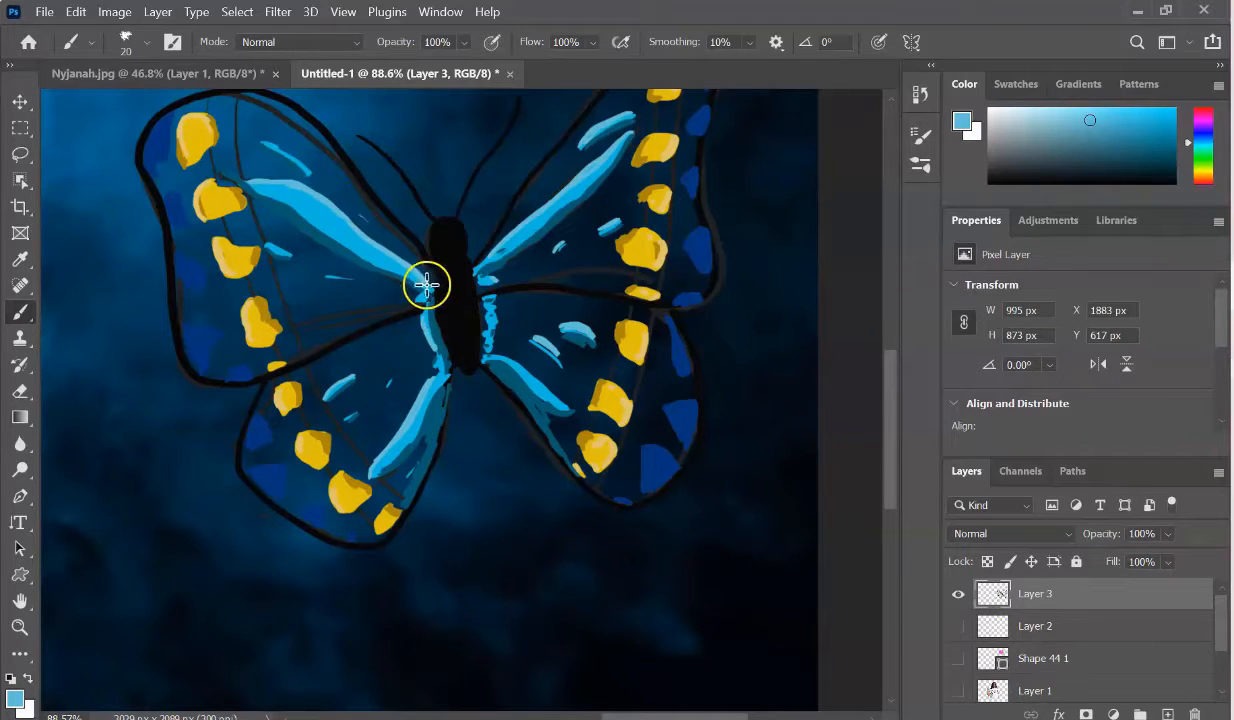
left_click_drag(284, 139, 297, 155)
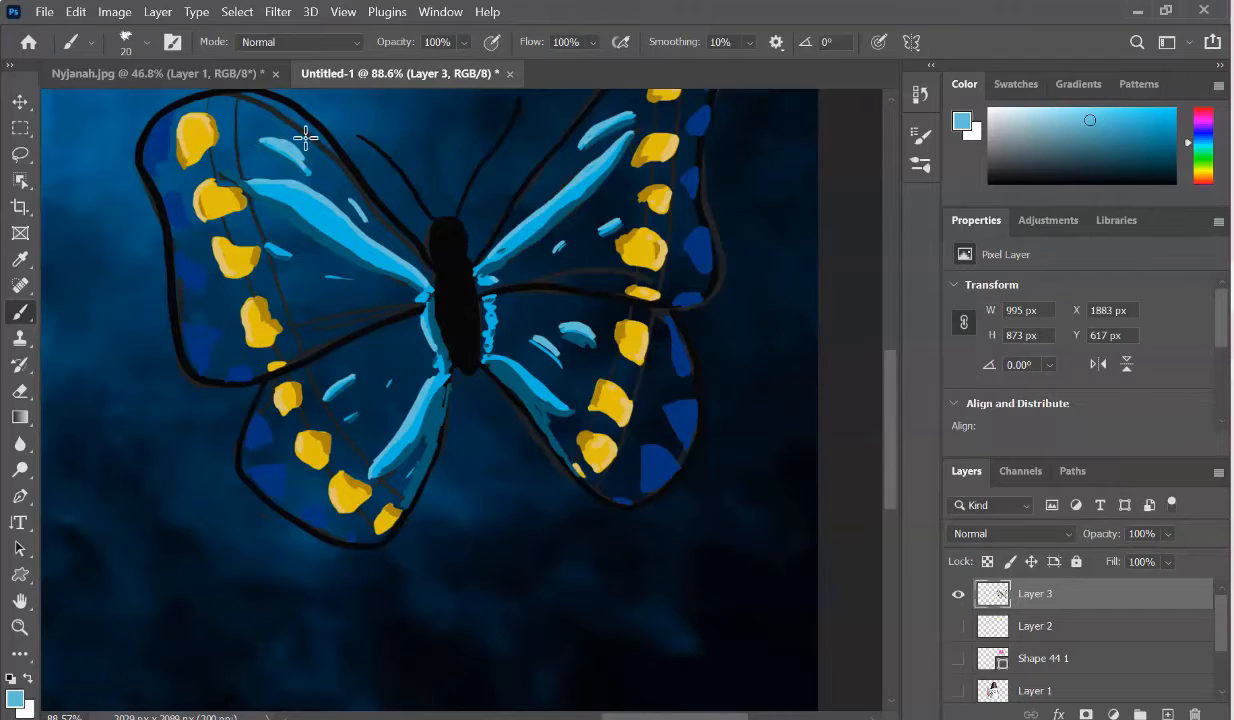
Paint pale and medium-blue strips just inside the upper edges of the two upper wings
mouse_move(230, 97)
left_mouse_down()
mouse_move(275, 106)
mouse_move(262, 109)
left_mouse_up()
left_click(1149, 123)
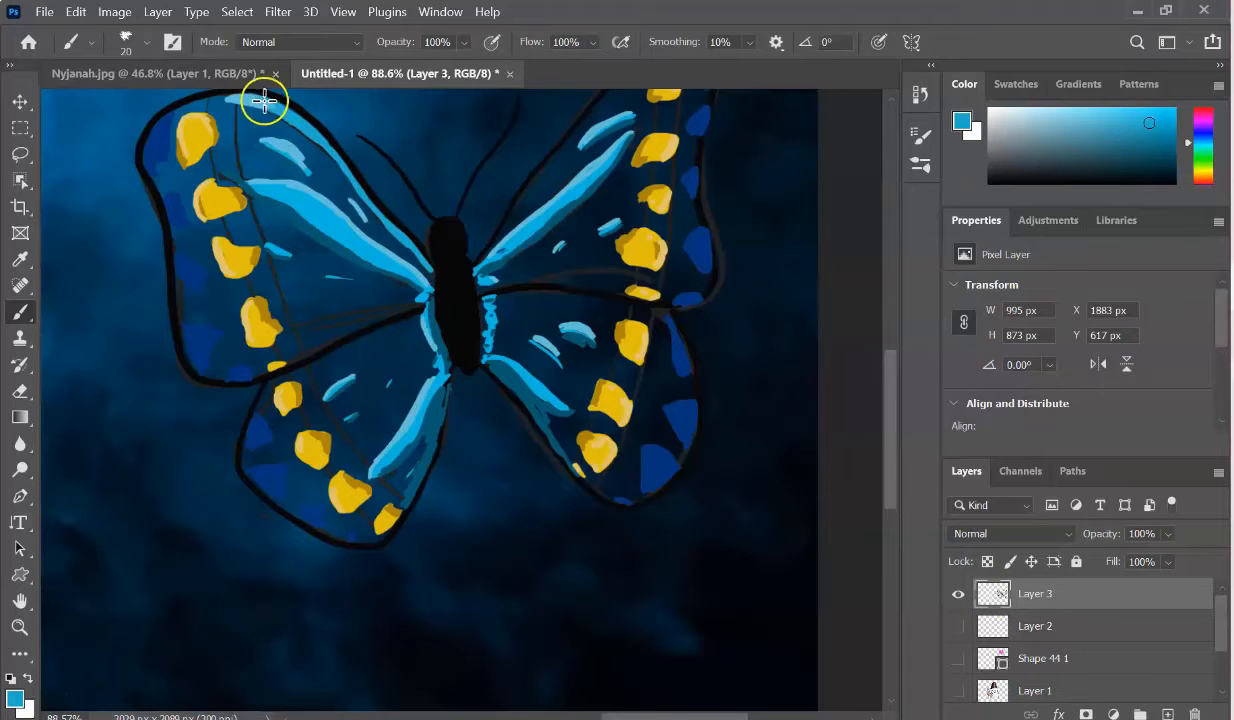
left_click_drag(468, 258, 557, 155)
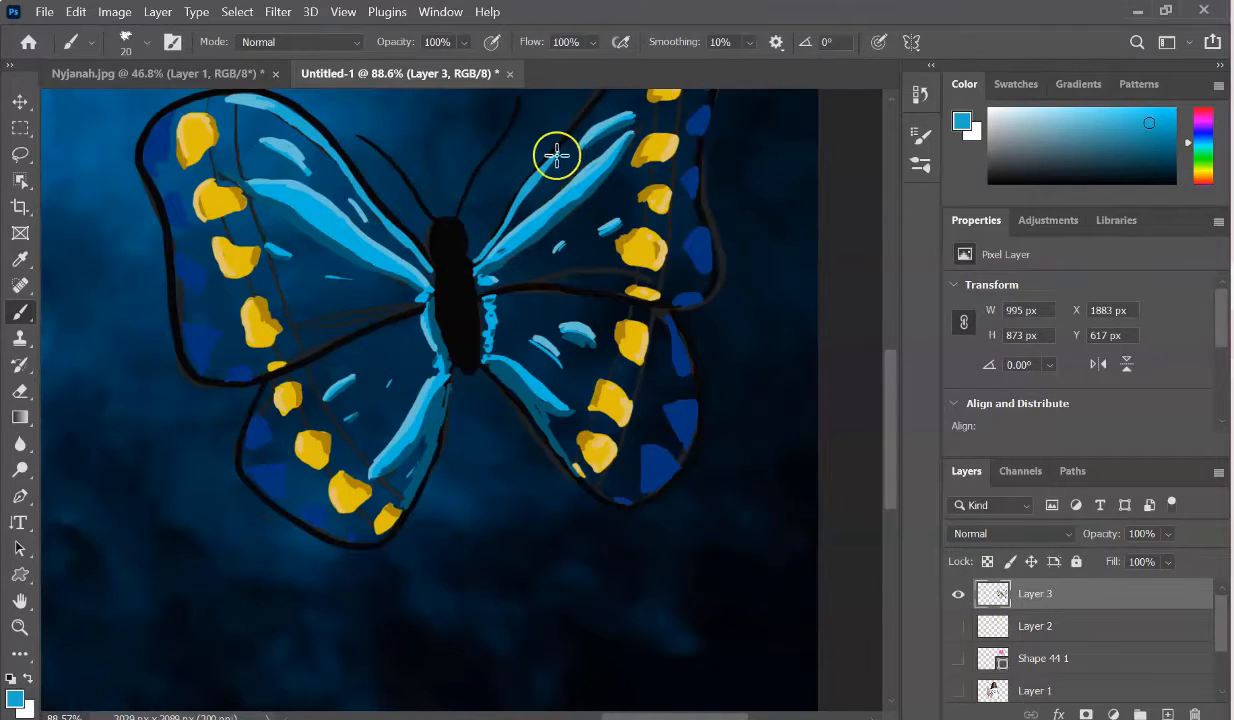
Shade the dark-blue patches along the outer wing edges on both sides with a deeper navy
scroll(640, 222, "down", 2)
scroll(640, 222, "up", 1)
left_click(20, 258)
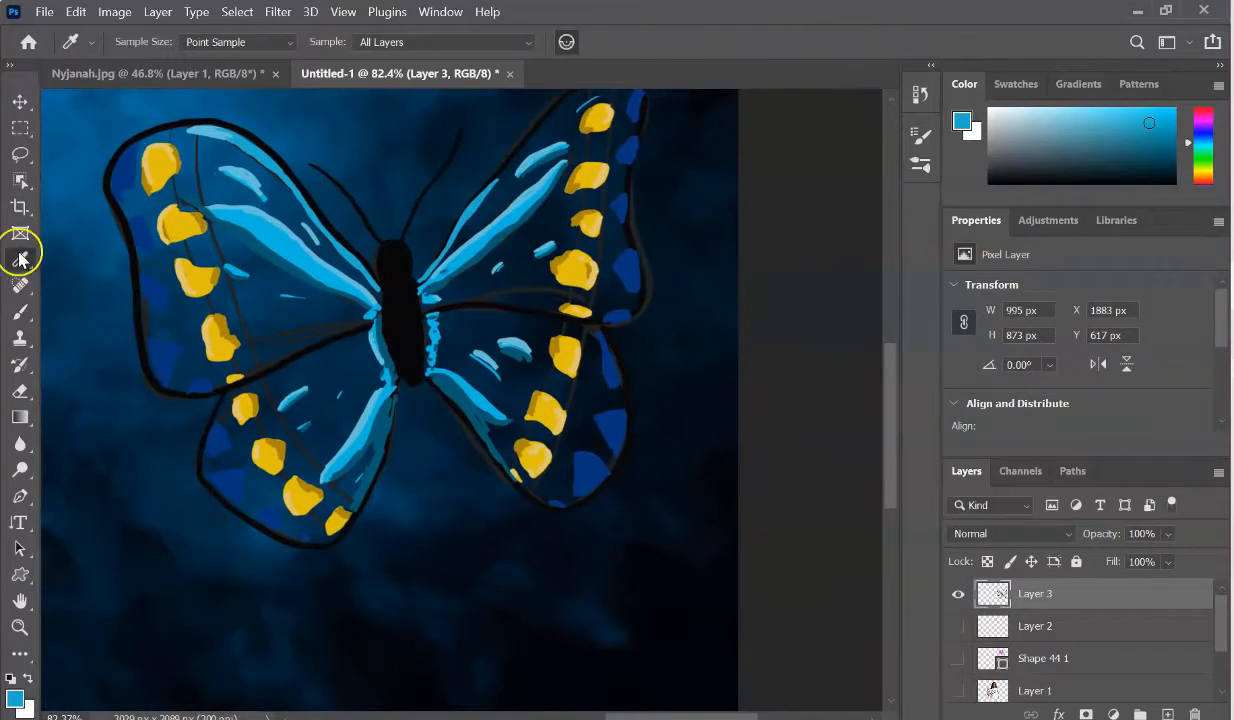
left_click(127, 170)
key("b")
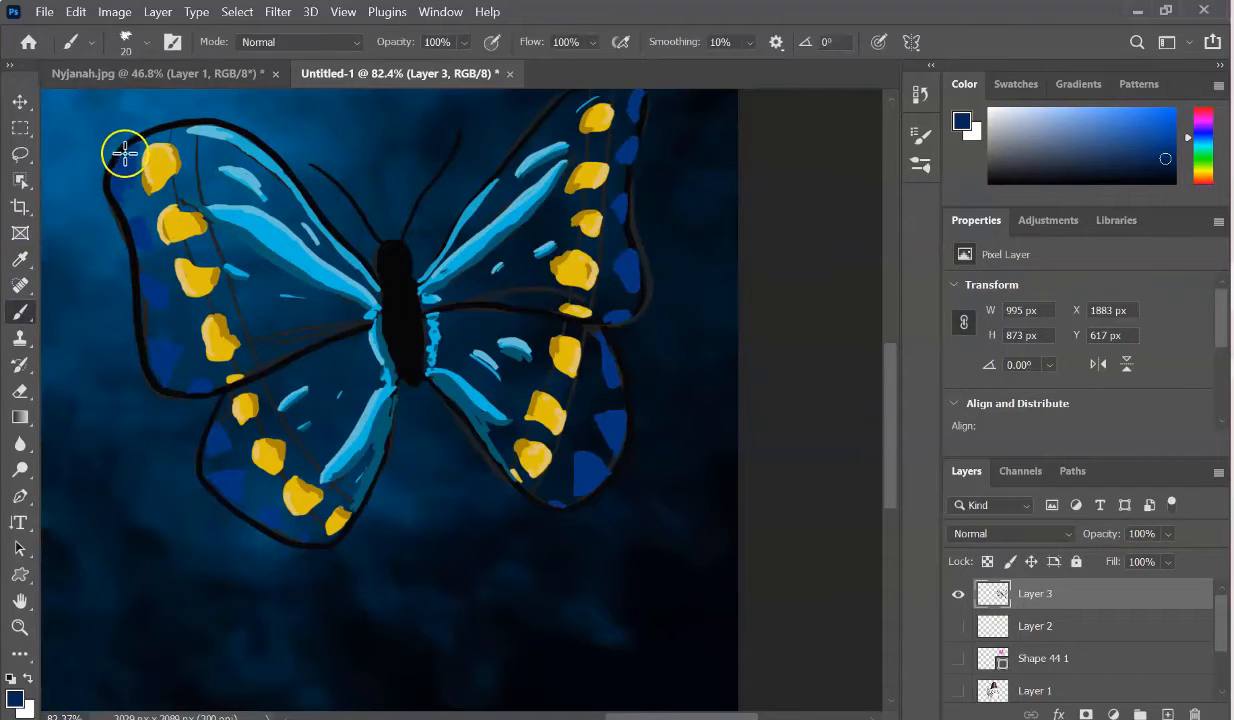
mouse_move(125, 152)
left_mouse_down()
mouse_move(133, 245)
mouse_move(153, 262)
mouse_move(143, 291)
mouse_move(153, 307)
mouse_move(144, 255)
mouse_move(159, 378)
mouse_move(206, 326)
mouse_move(237, 451)
mouse_move(194, 376)
mouse_move(240, 446)
mouse_move(217, 423)
mouse_move(206, 464)
mouse_move(217, 487)
mouse_move(269, 542)
mouse_move(282, 522)
mouse_move(285, 535)
mouse_move(319, 545)
left_mouse_up()
mouse_move(609, 479)
left_mouse_down()
mouse_move(628, 420)
mouse_move(613, 323)
mouse_move(643, 274)
mouse_move(636, 313)
mouse_move(629, 184)
mouse_move(625, 194)
mouse_move(674, 224)
mouse_move(640, 137)
mouse_move(635, 177)
mouse_move(606, 171)
mouse_move(603, 215)
left_mouse_up()
scroll(675, 177, "up", 1)
scroll(675, 177, "up", 3)
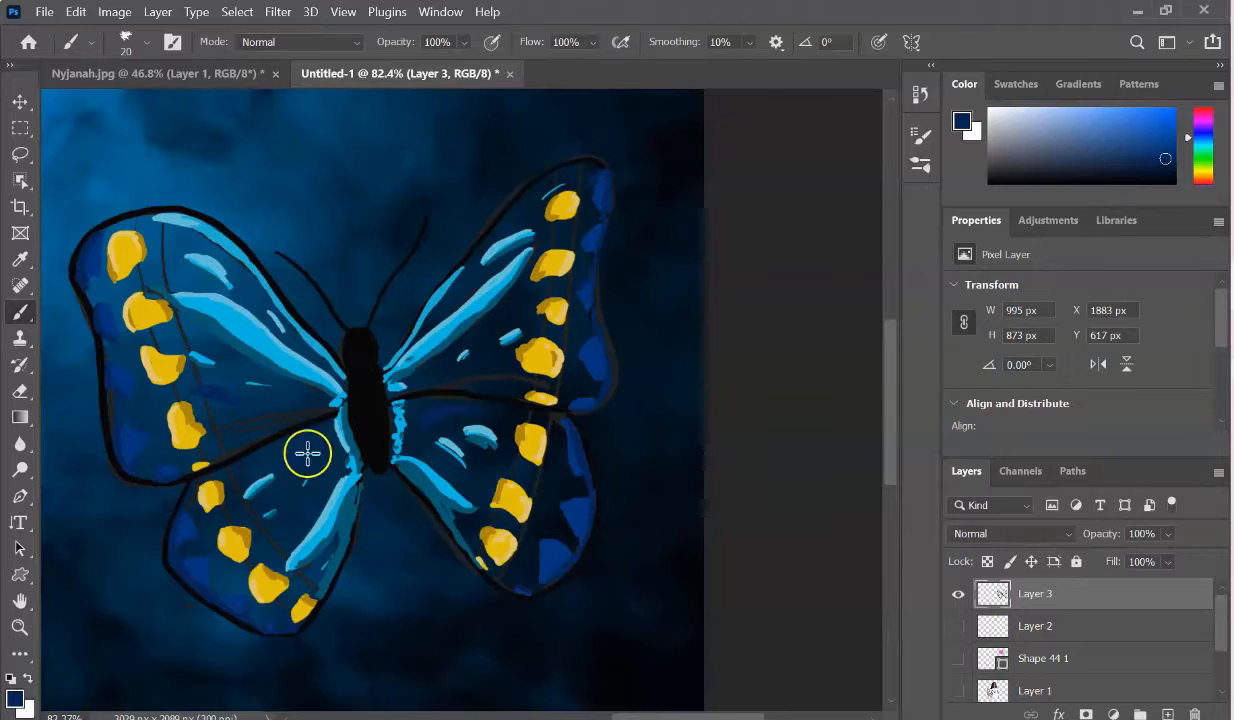
Paint periwinkle-blue highlights on the dark-blue patches along the outer edges of the two right wings
left_click(1084, 117)
left_click_drag(594, 230, 590, 242)
left_click_drag(578, 292, 586, 287)
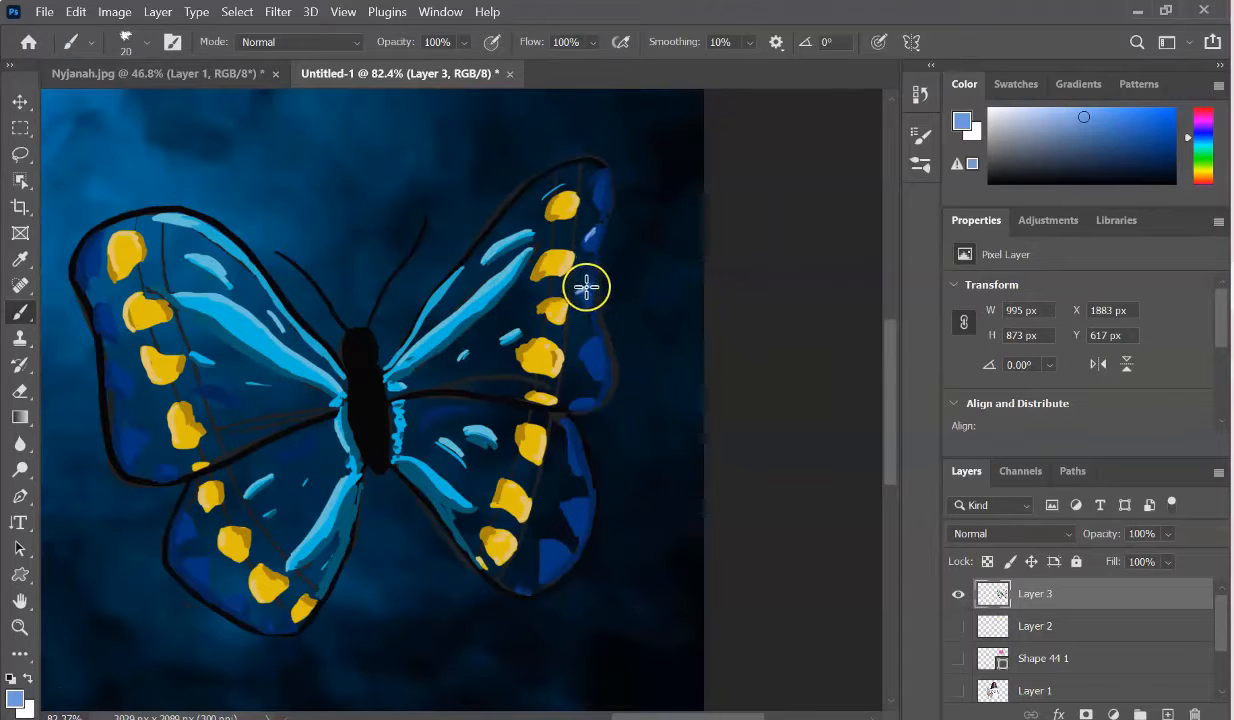
left_click_drag(590, 338, 592, 368)
left_click_drag(573, 403, 580, 397)
mouse_move(564, 427)
left_mouse_down()
mouse_move(570, 499)
mouse_move(540, 546)
left_mouse_up()
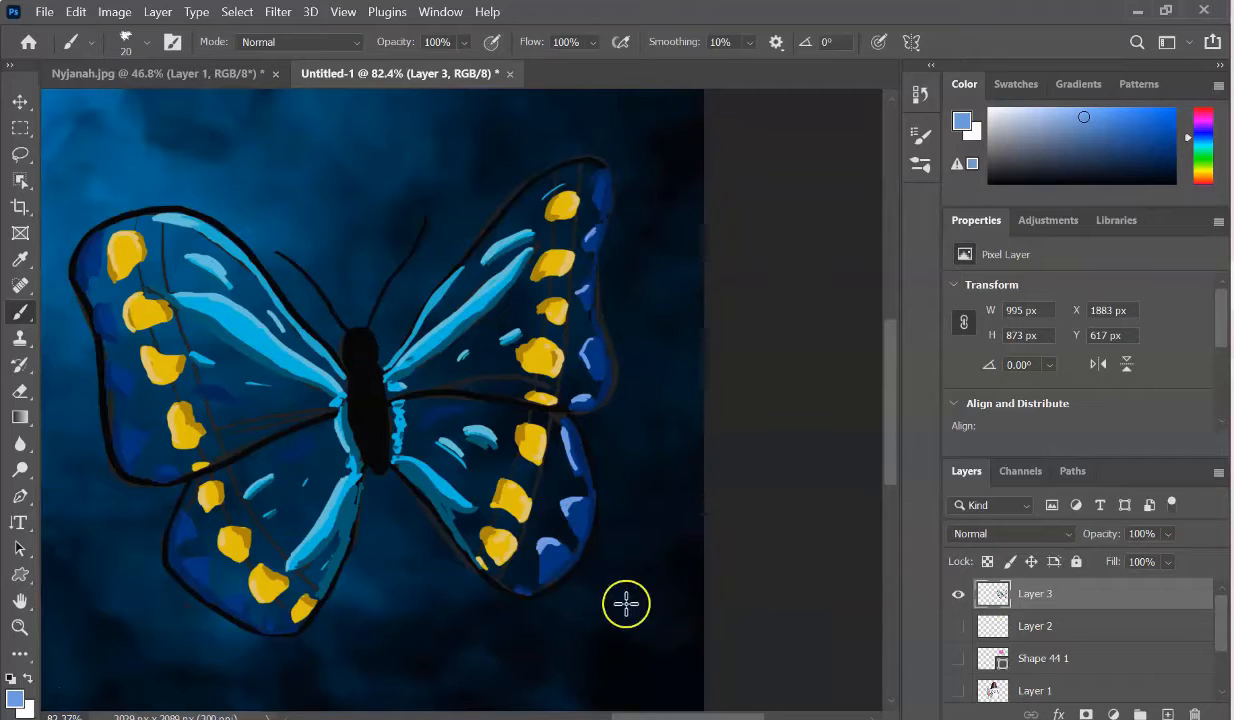
Add periwinkle-blue highlights to the dark-blue patches along the outer edges of the two left wings
mouse_move(184, 556)
left_mouse_down()
mouse_move(204, 557)
mouse_move(185, 515)
left_mouse_up()
left_click_drag(222, 598, 235, 591)
left_click_drag(160, 468, 175, 466)
left_click_drag(121, 420, 141, 432)
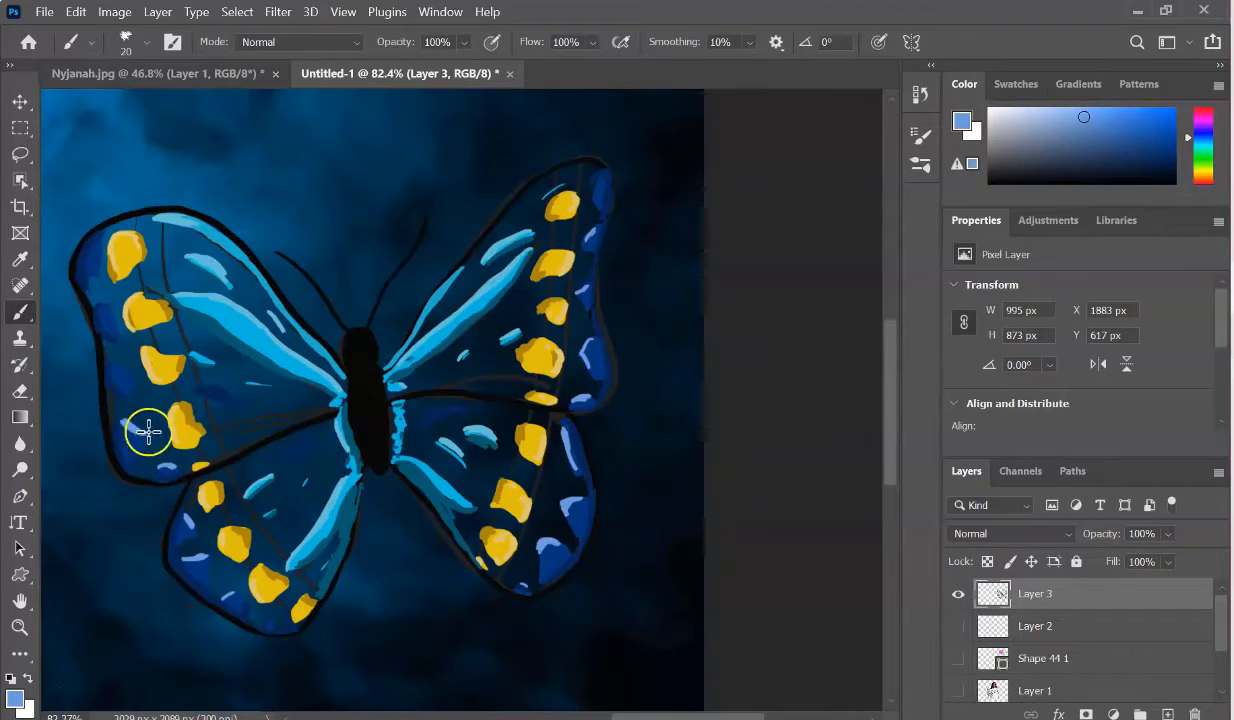
left_click_drag(109, 359, 129, 368)
left_click_drag(97, 300, 117, 310)
mouse_move(103, 231)
left_mouse_down()
mouse_move(99, 267)
mouse_move(100, 244)
left_mouse_up()
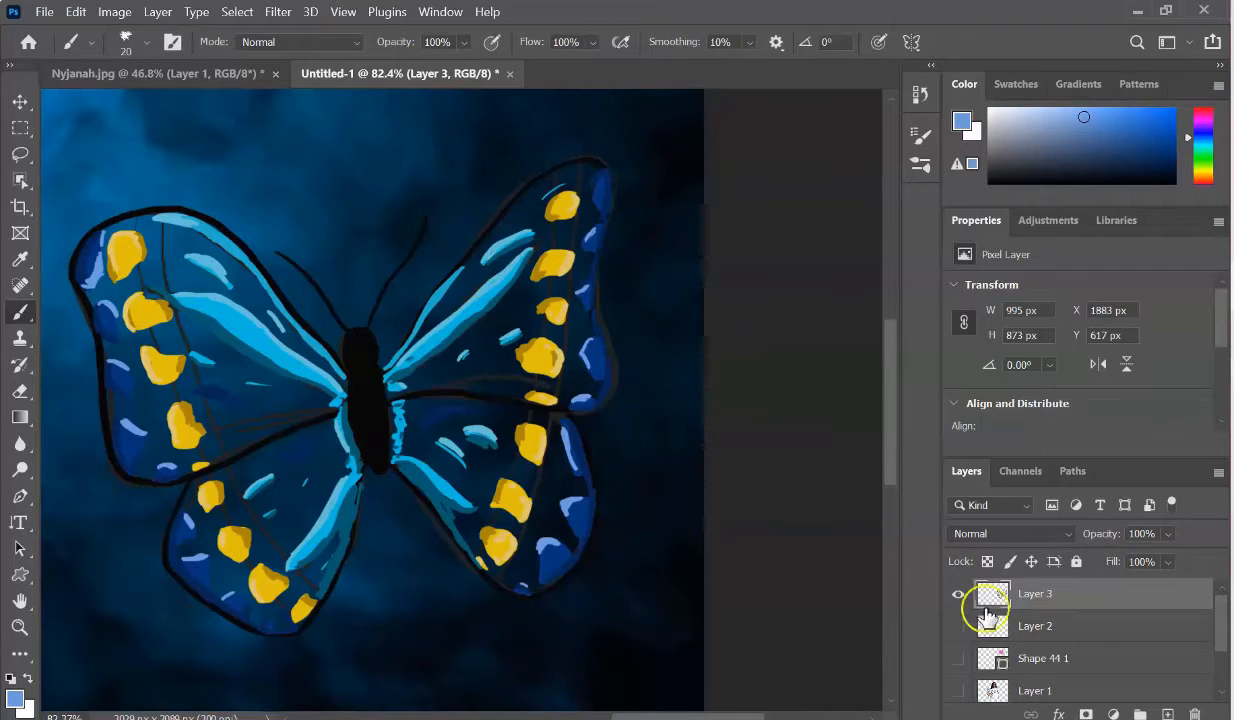
Add a layer named "Black on butterfly" beneath the painted layer, rename the painted layer "Butterfly", and make the new layer active
left_click(1167, 714)
left_click_drag(1036, 592, 1030, 642)
double_click(1033, 631)
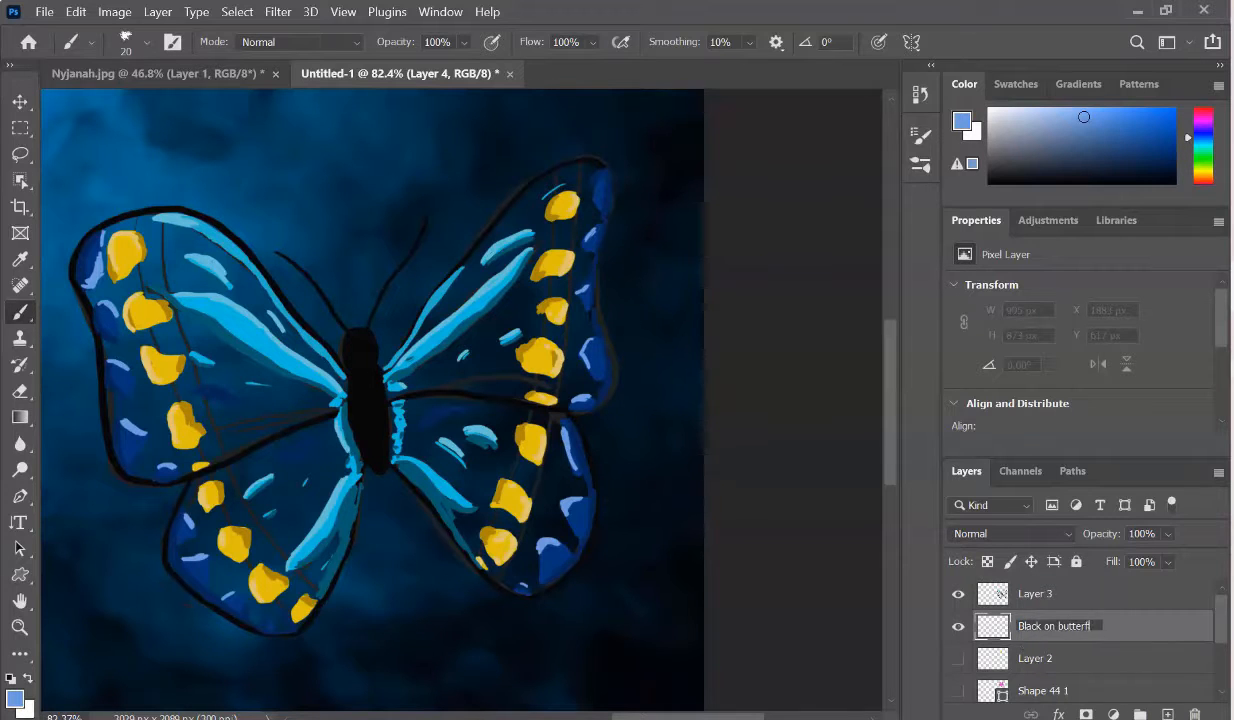
key("Return")
double_click(1035, 593)
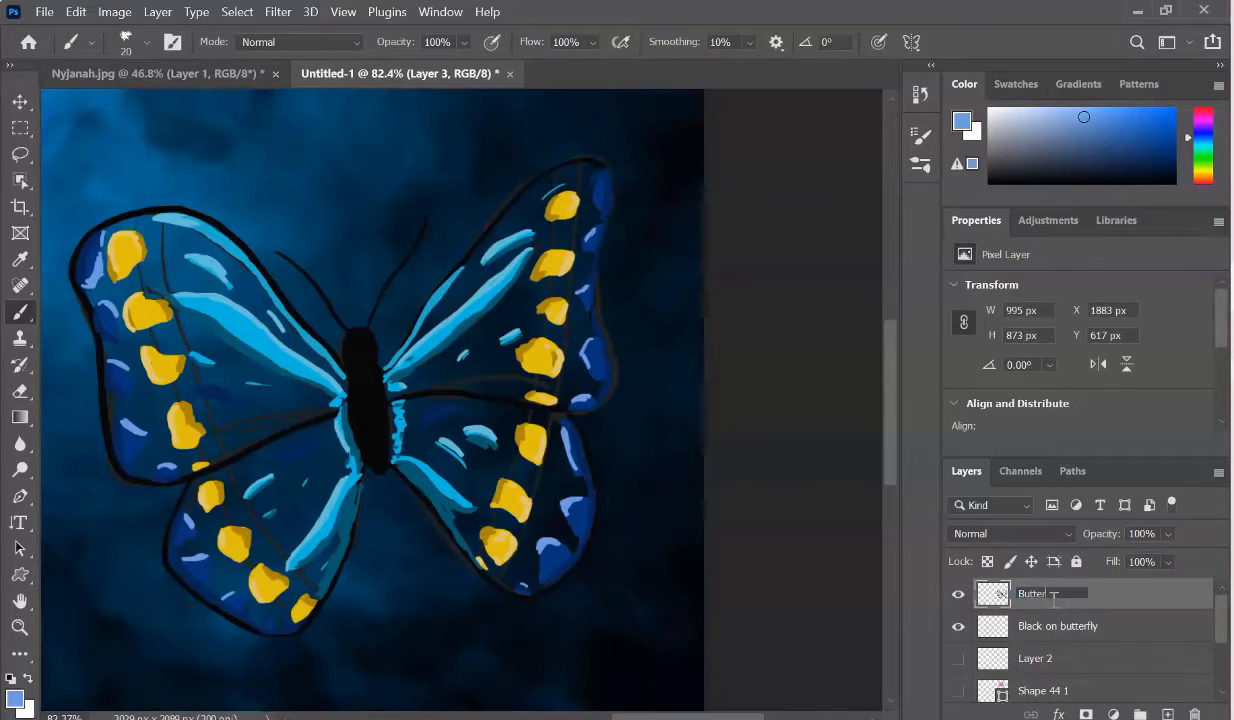
key("Return")
left_click(1090, 626)
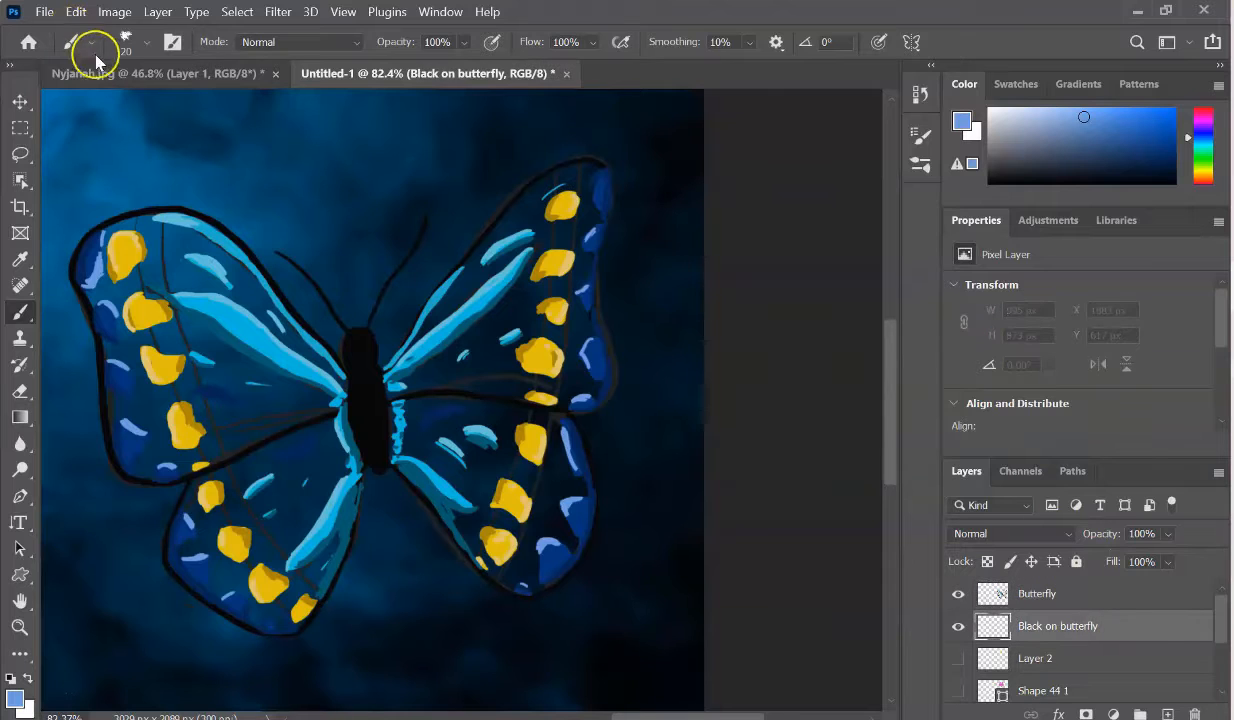
Try to fill the upper-left wing with black on the "Black on butterfly" layer, and undo the fill
scroll(184, 204, "up", 5)
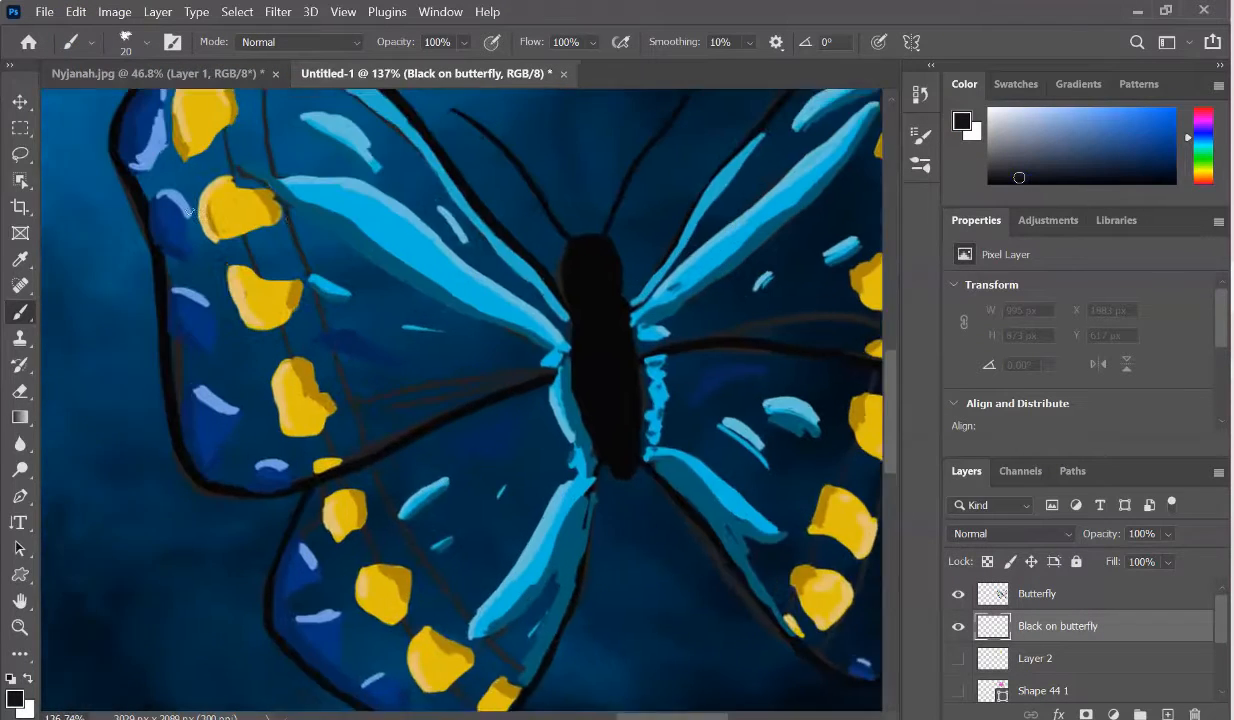
scroll(184, 204, "down", 3)
left_click(22, 152)
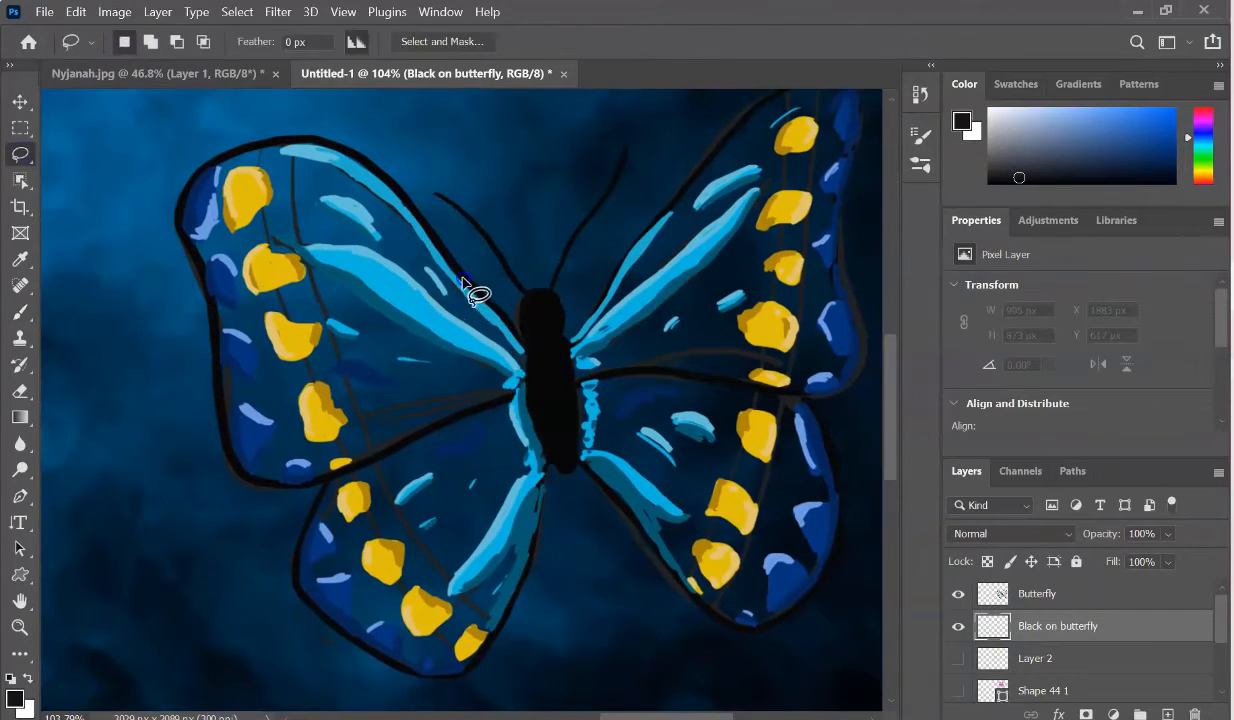
left_click(275, 143)
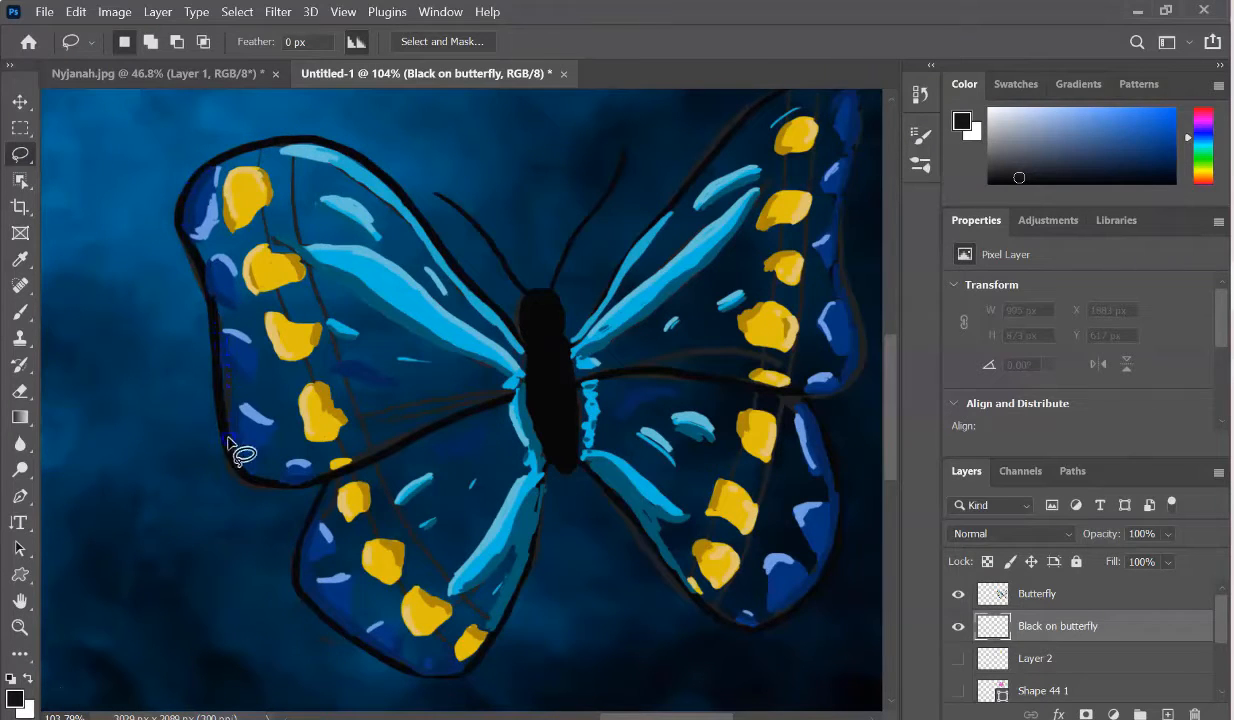
left_click(80, 12)
left_click(90, 266)
left_click(680, 176)
left_click(595, 226)
left_click(585, 354)
left_click(809, 129)
key("Return")
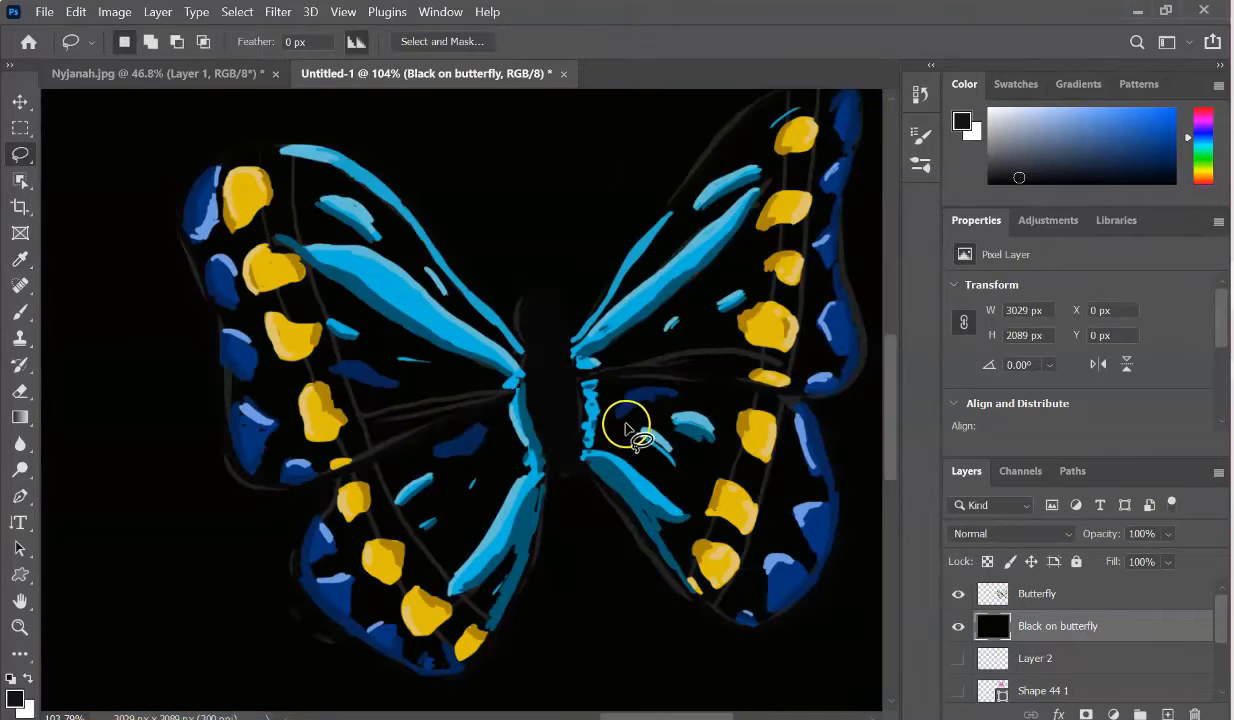
left_click(80, 12)
left_click(70, 41)
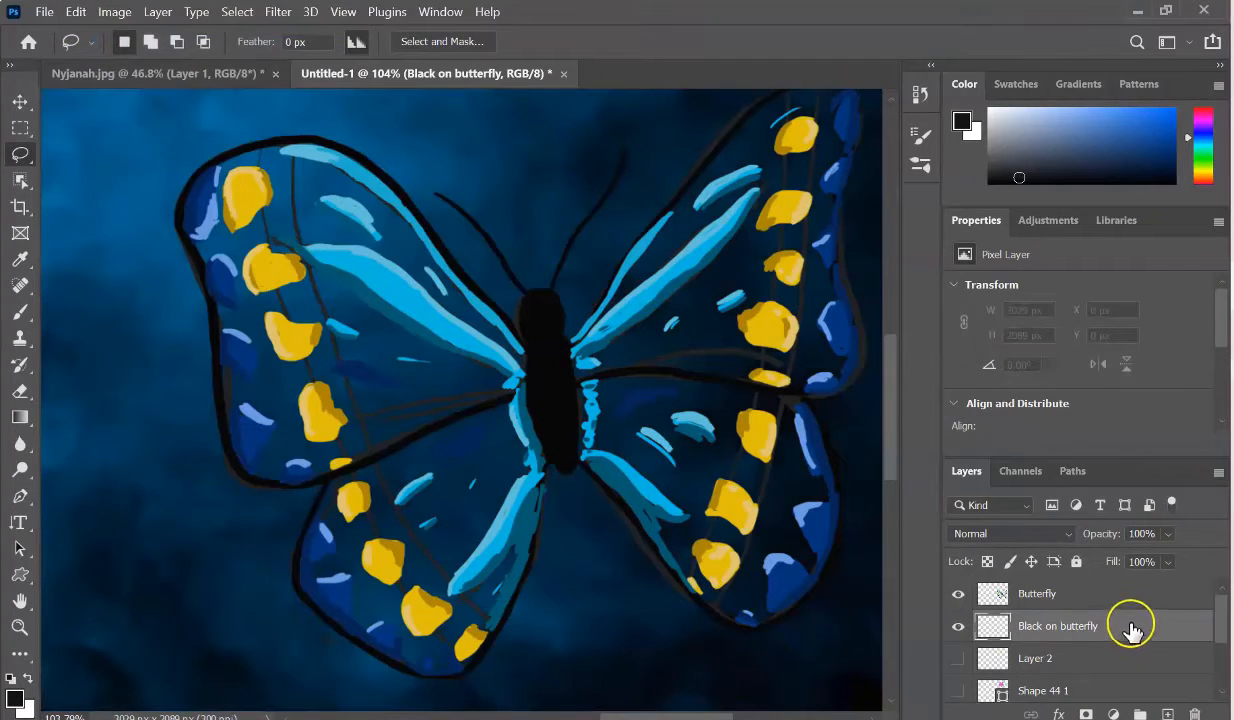
Lasso the upper-left wing along its outline and fill it with near-black 040400 on the "Black on butterfly" layer
left_click(958, 594)
left_click(958, 594)
mouse_move(524, 347)
left_mouse_down()
mouse_move(410, 208)
mouse_move(278, 138)
mouse_move(190, 185)
mouse_move(224, 408)
mouse_move(281, 485)
mouse_move(408, 436)
mouse_move(526, 350)
left_mouse_up()
left_click(74, 11)
left_click(242, 306)
left_click(622, 176)
left_click(612, 229)
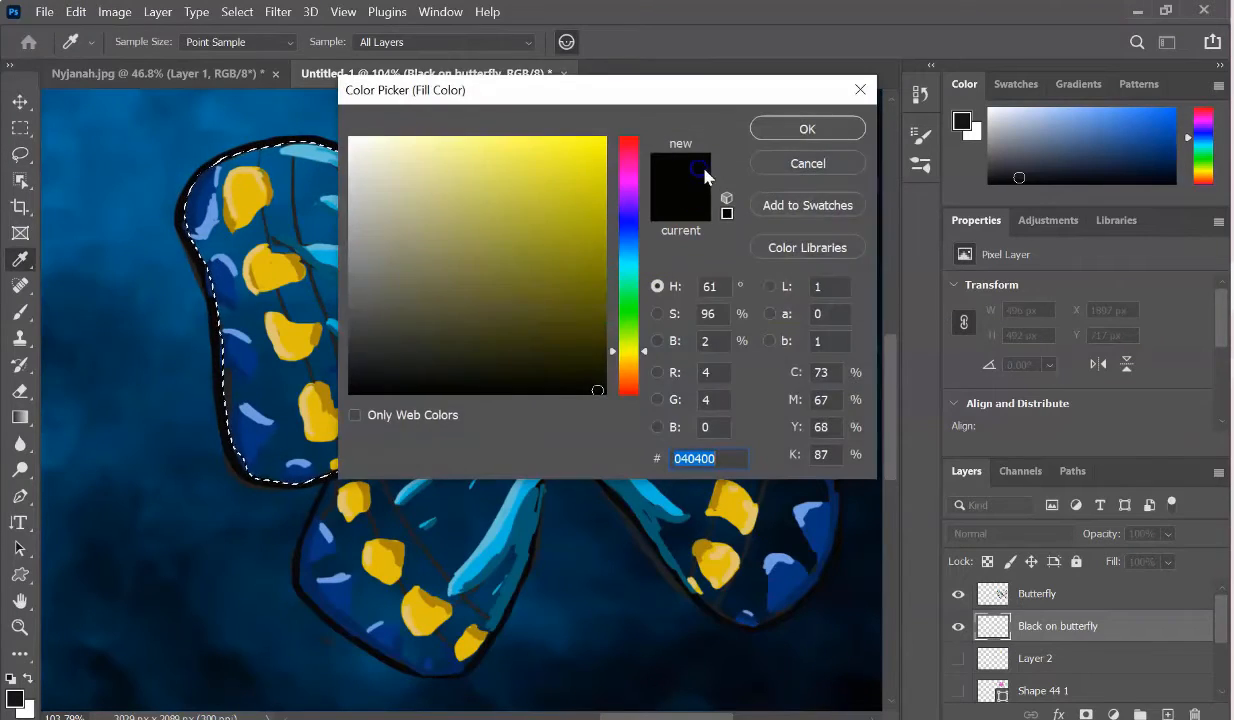
left_click(807, 128)
key("Return")
Lasso the lower-left wing and fill it with the same near-black colour at 100% opacity
key("l")
mouse_move(330, 478)
left_mouse_down()
mouse_move(303, 540)
mouse_move(333, 620)
mouse_move(432, 678)
mouse_move(512, 607)
mouse_move(553, 460)
left_mouse_up()
left_click(76, 12)
left_click(242, 306)
left_click(622, 176)
left_click(612, 229)
left_click(807, 128)
left_click(742, 179)
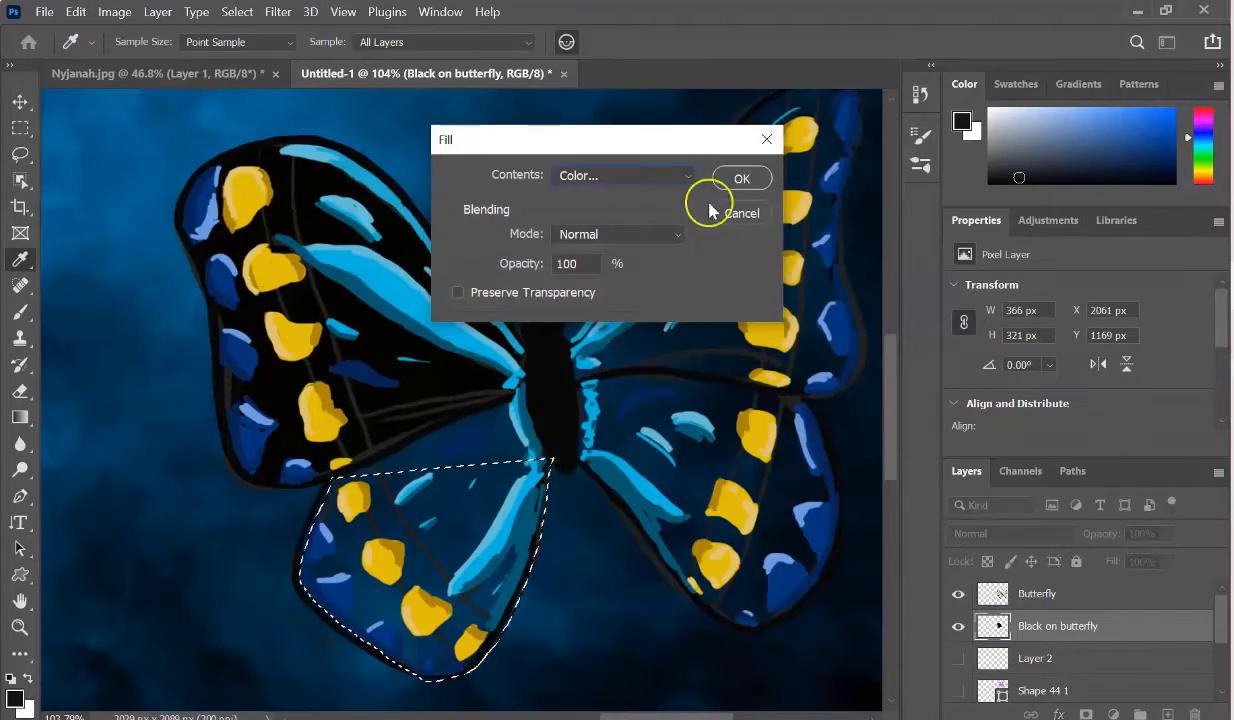
Fill the remaining gap between the two left wings and the whole lower-right wing with near-black
left_click_drag(338, 479, 348, 470)
mouse_move(519, 395)
left_mouse_down()
mouse_move(350, 471)
mouse_move(543, 397)
mouse_move(610, 503)
mouse_move(713, 612)
mouse_move(837, 560)
mouse_move(788, 386)
mouse_move(576, 384)
left_mouse_up()
left_click(76, 12)
left_click(50, 317)
left_click(742, 179)
left_click(76, 12)
left_click(120, 322)
left_click(742, 179)
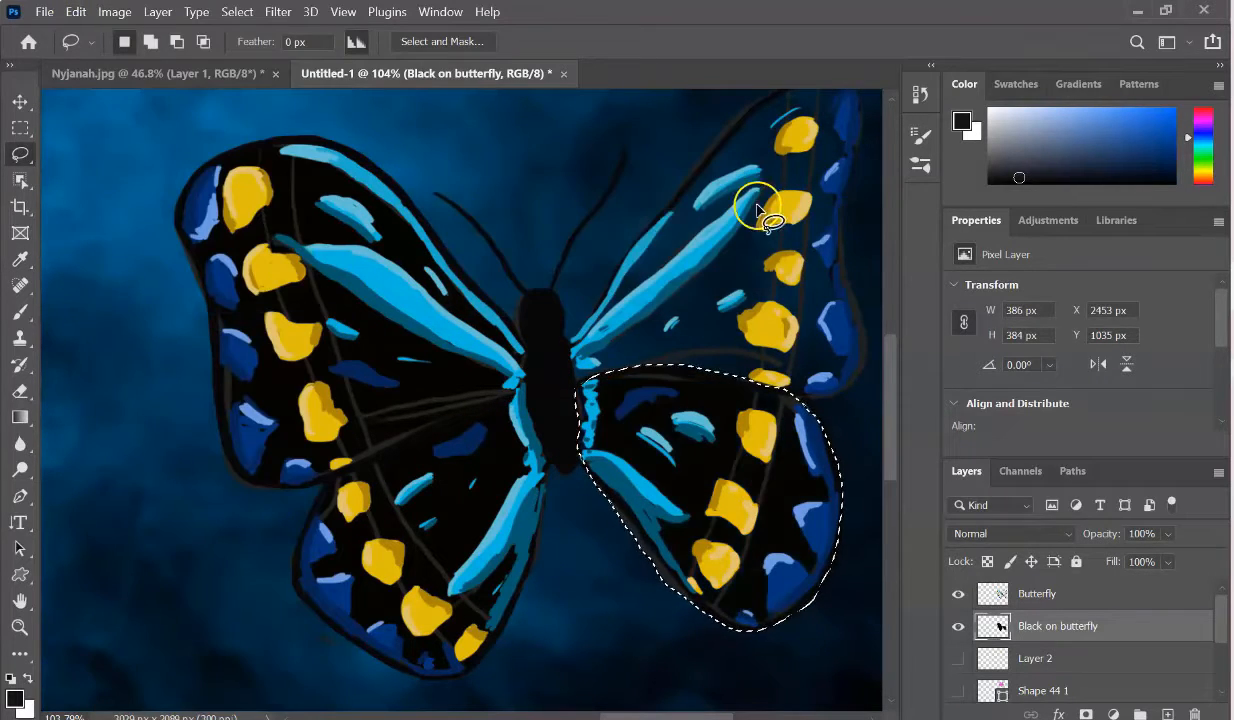
Lasso the upper-right wing, fill it with near-black, and clear the selection
left_click_drag(784, 394, 809, 398)
mouse_move(574, 341)
left_mouse_down()
mouse_move(676, 197)
mouse_move(781, 98)
mouse_move(711, 178)
left_mouse_up()
left_click_drag(682, 202, 700, 193)
left_click(683, 187)
mouse_move(484, 438)
left_mouse_down()
mouse_move(675, 205)
mouse_move(738, 177)
mouse_move(772, 188)
mouse_move(756, 364)
mouse_move(779, 455)
mouse_move(703, 484)
mouse_move(497, 462)
left_mouse_up()
left_click(44, 11)
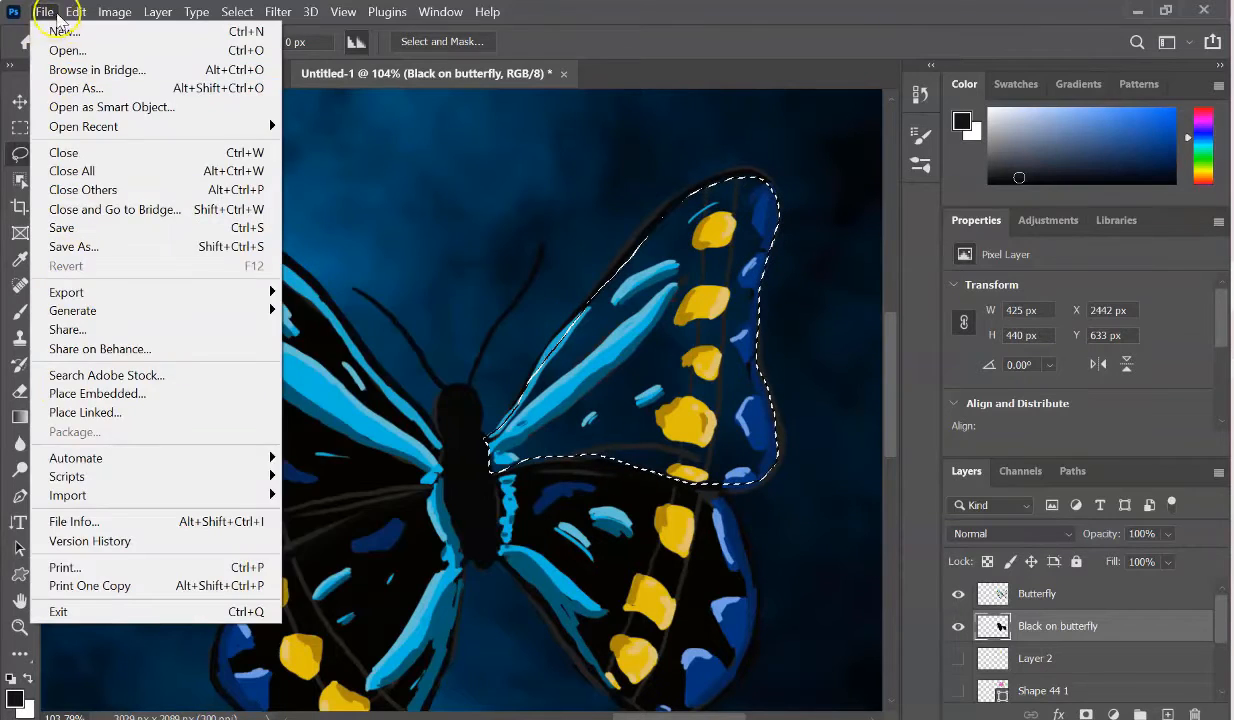
left_click(125, 321)
key("Return")
left_click(22, 311)
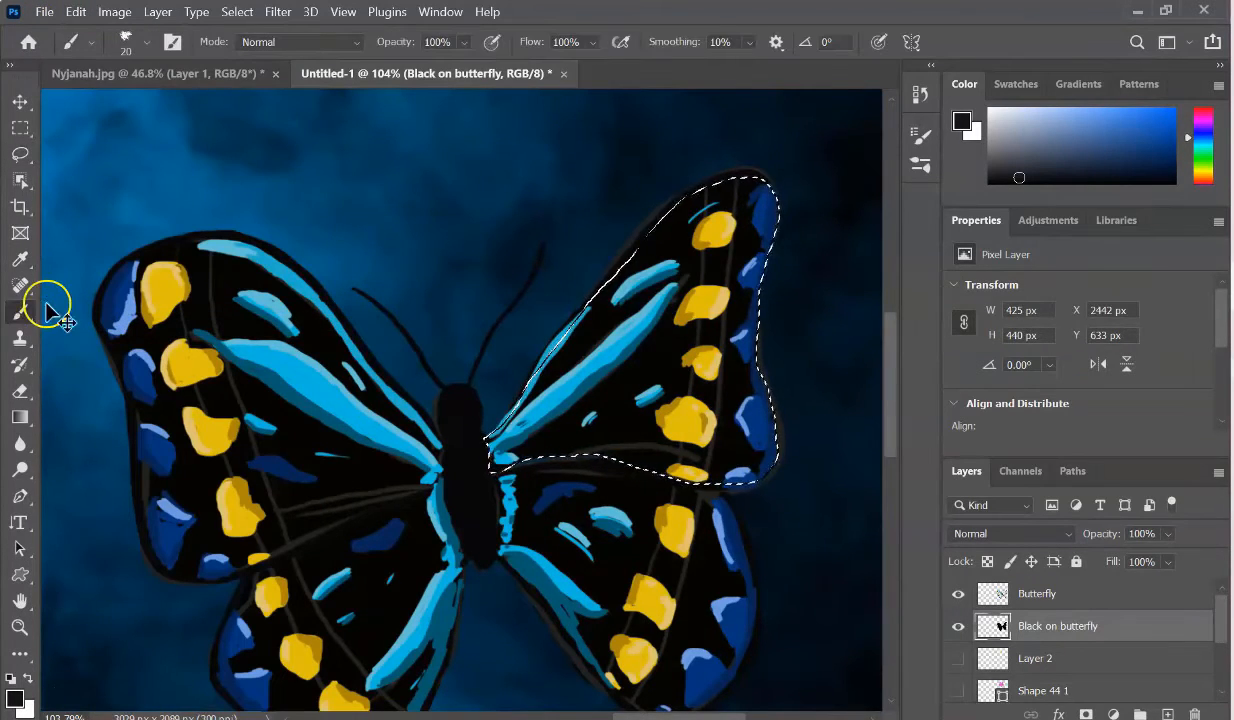
key("ctrl+d")
Redraw the outlines of the two right wings with black brush strokes on the "Butterfly" layer
key("alt+bracketright")
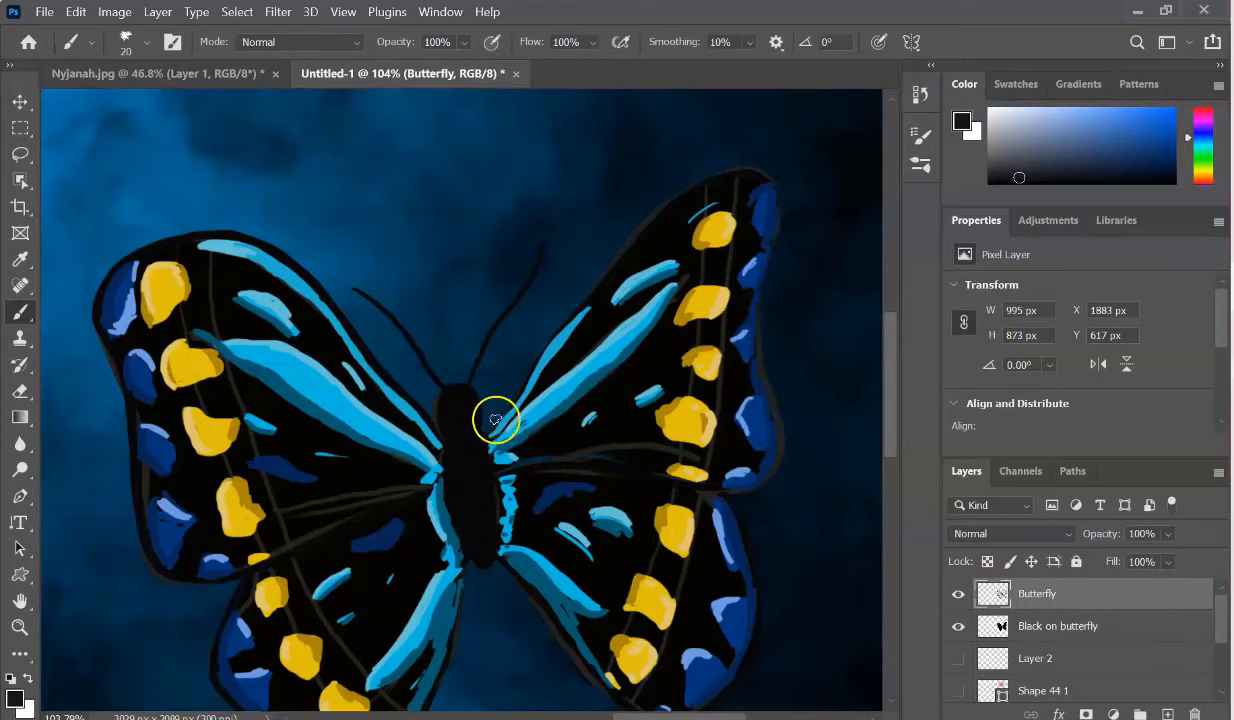
left_click_drag(496, 420, 538, 364)
key("ctrl+z")
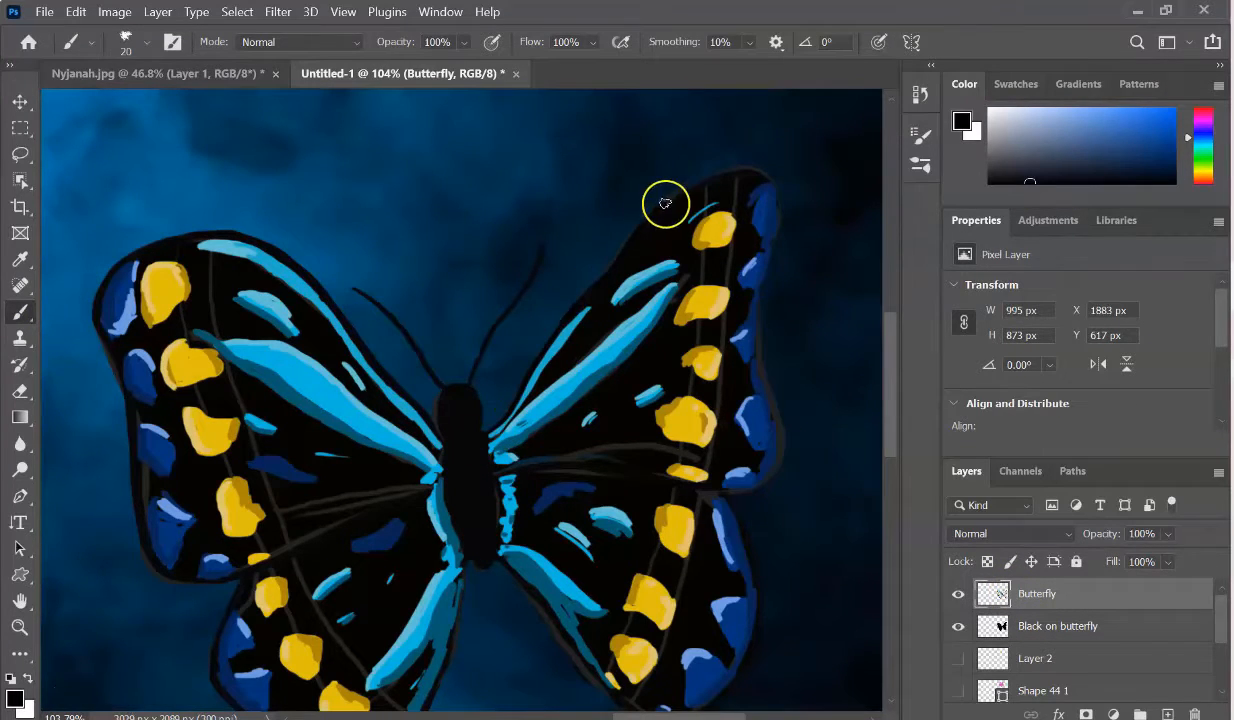
mouse_move(634, 237)
left_mouse_down()
mouse_move(677, 197)
mouse_move(738, 169)
mouse_move(771, 180)
mouse_move(763, 480)
left_mouse_up()
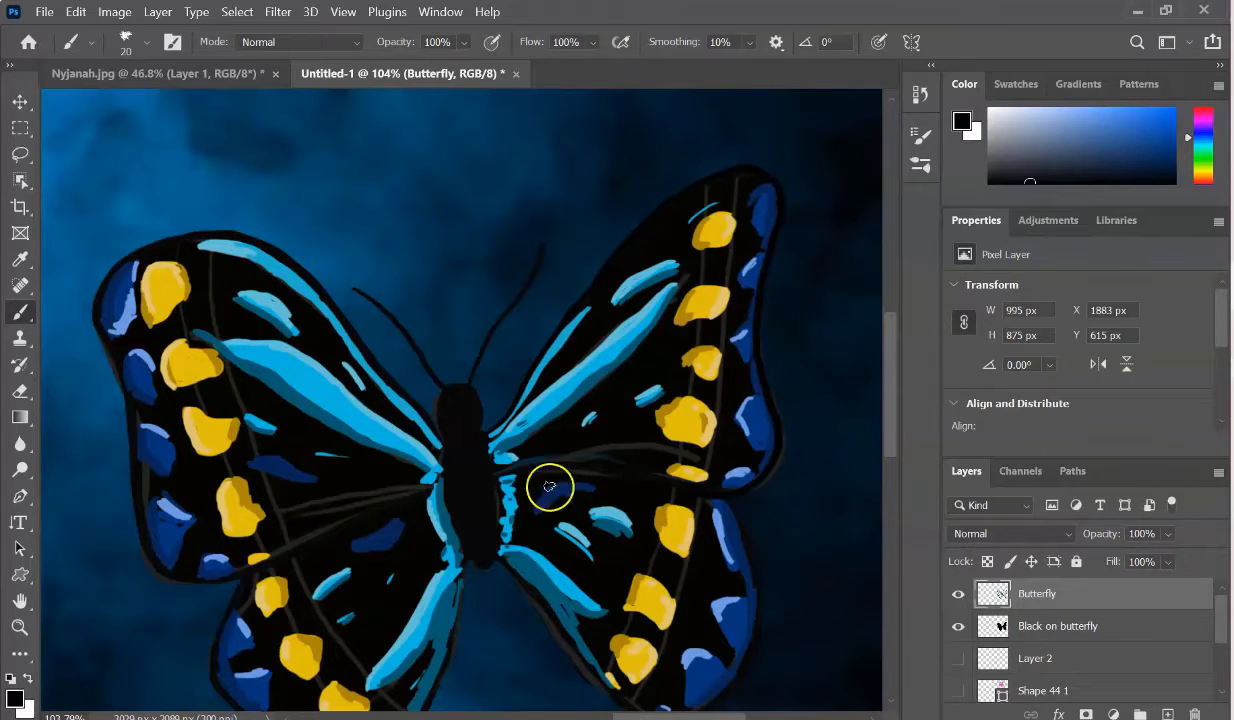
left_click_drag(504, 579, 590, 673)
left_click_drag(543, 604, 611, 691)
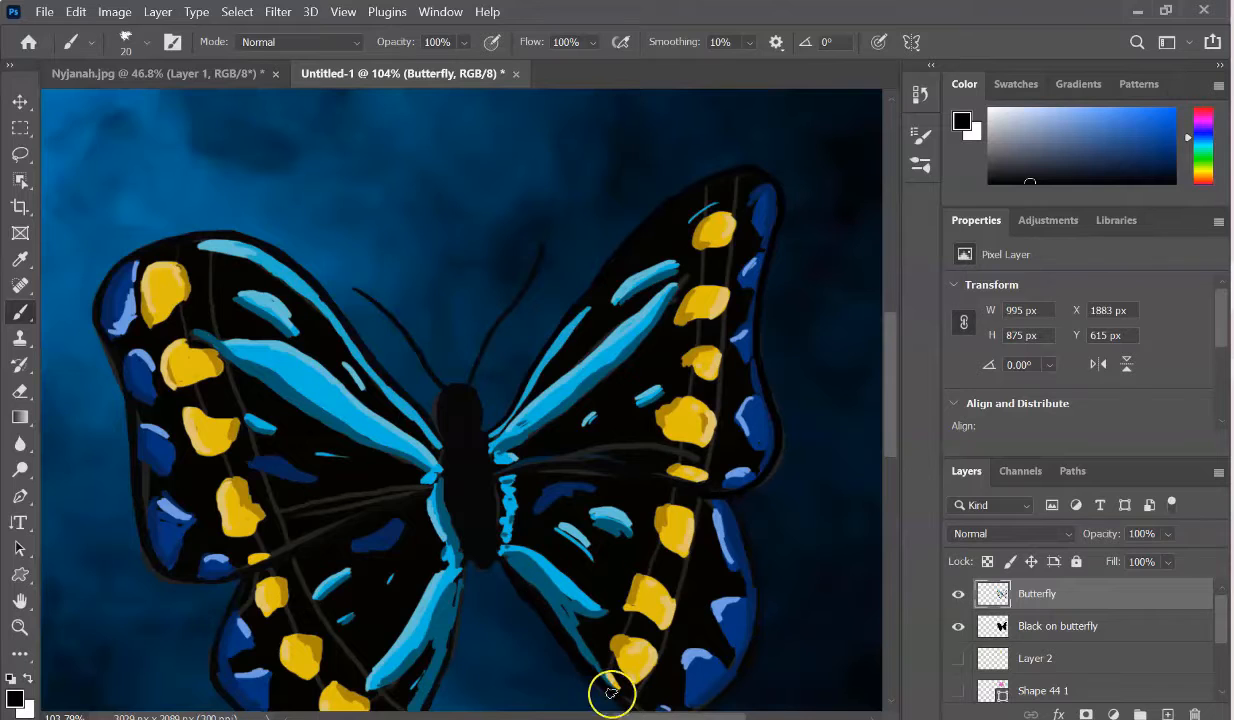
Strengthen the outlines of the two left wings with black brush strokes
left_click_drag(701, 553, 651, 390)
left_click_drag(370, 550, 411, 412)
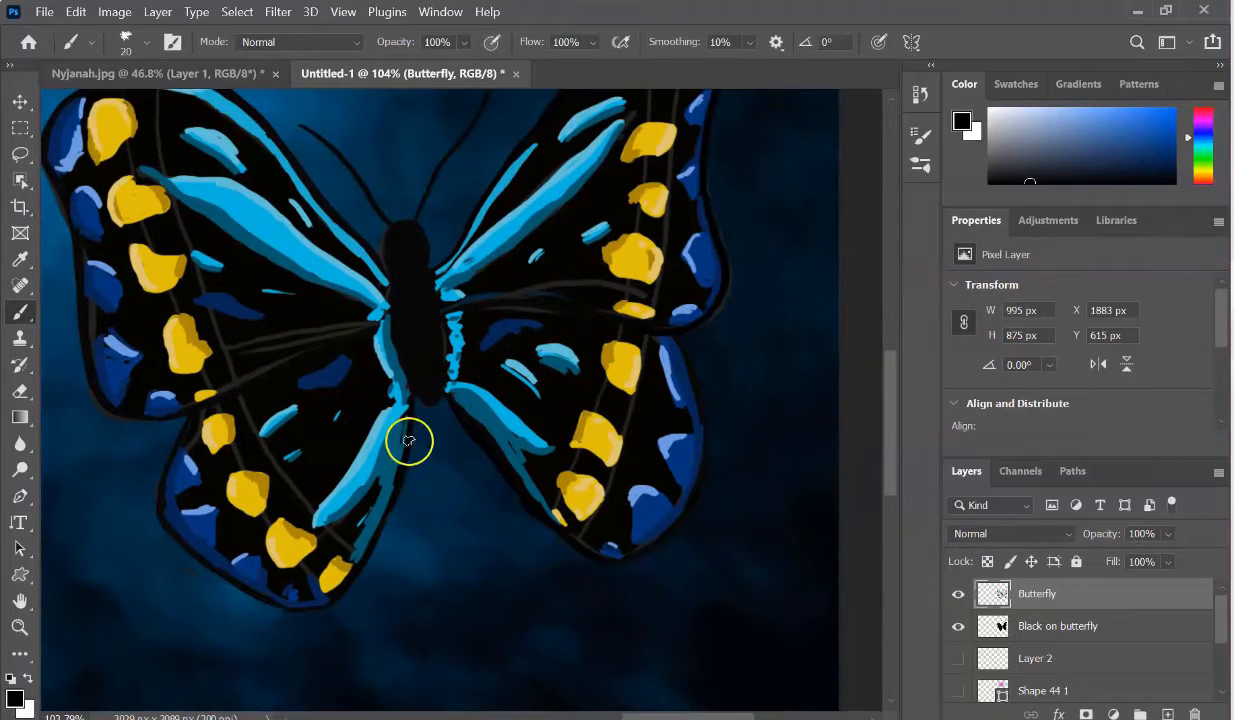
left_click_drag(159, 491, 189, 419)
mouse_move(85, 325)
left_mouse_down()
mouse_move(104, 408)
mouse_move(150, 423)
mouse_move(97, 402)
mouse_move(157, 431)
left_mouse_up()
left_click_drag(240, 134, 318, 216)
left_click_drag(119, 222, 140, 290)
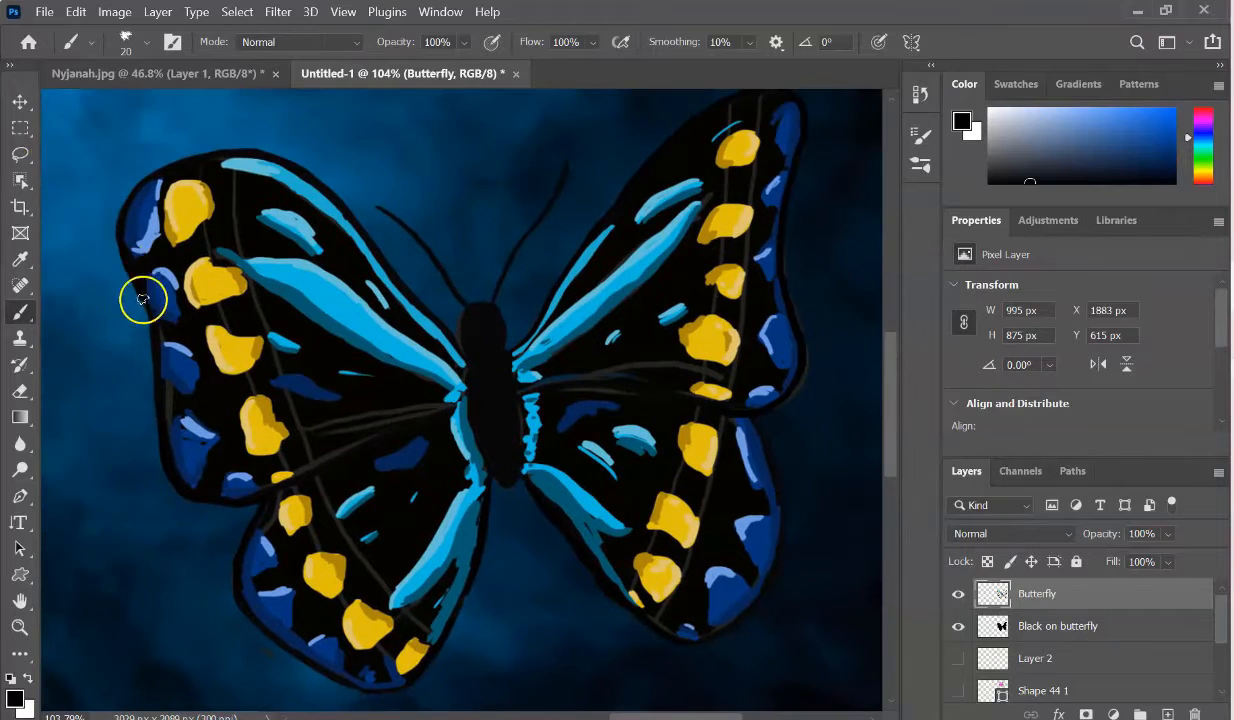
Join the blue patches along the upper-left wing's outer edge with sampled dark navy, and erase stray paint outside the right wings
left_click(23, 263)
left_click(152, 222)
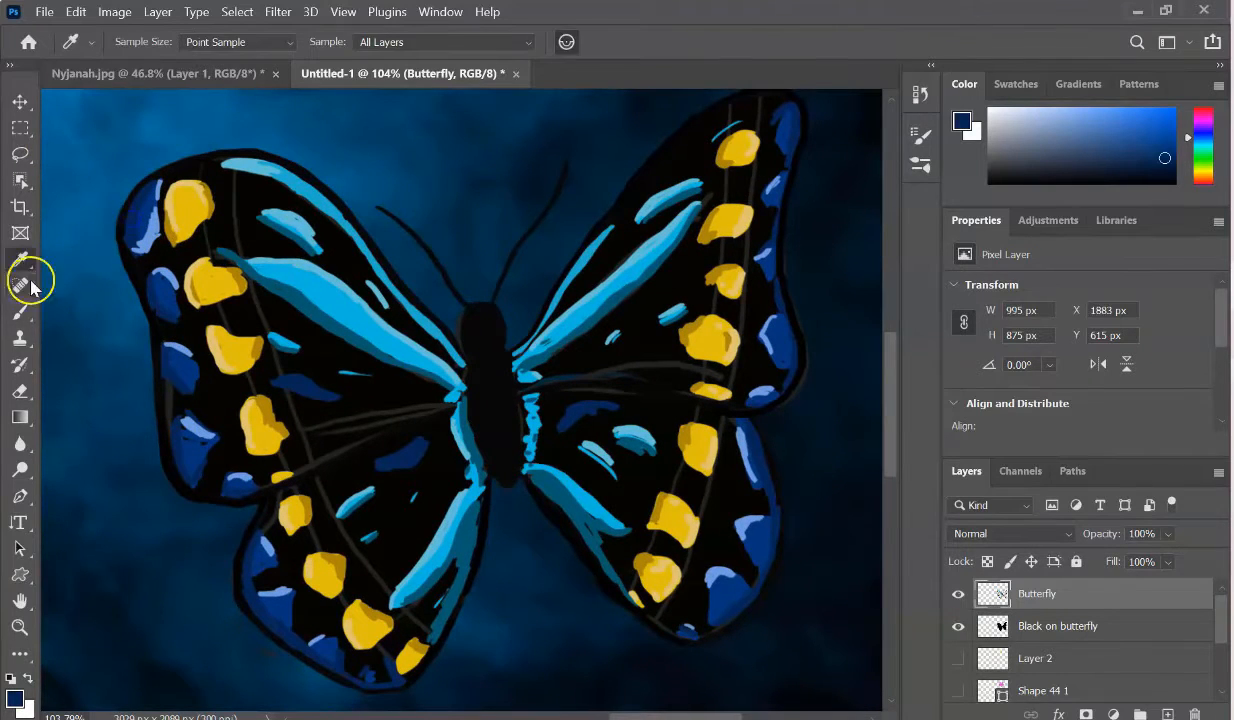
left_click(21, 312)
left_click_drag(166, 372, 175, 432)
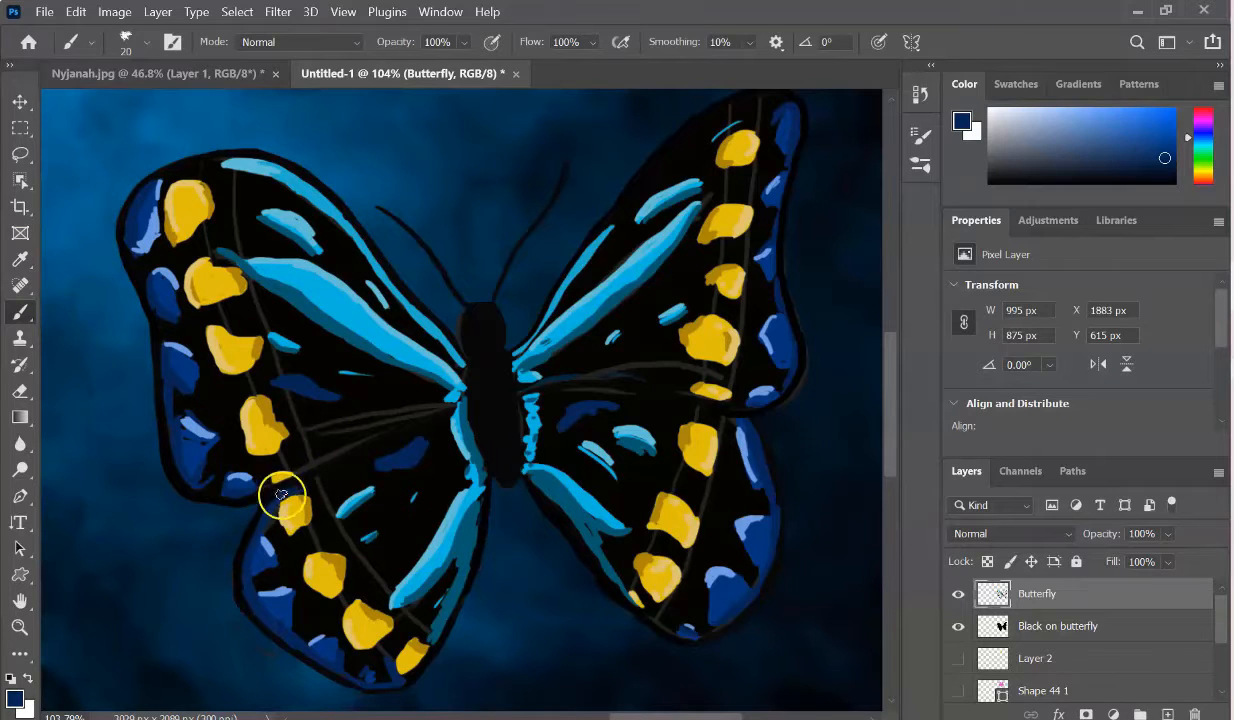
key("e")
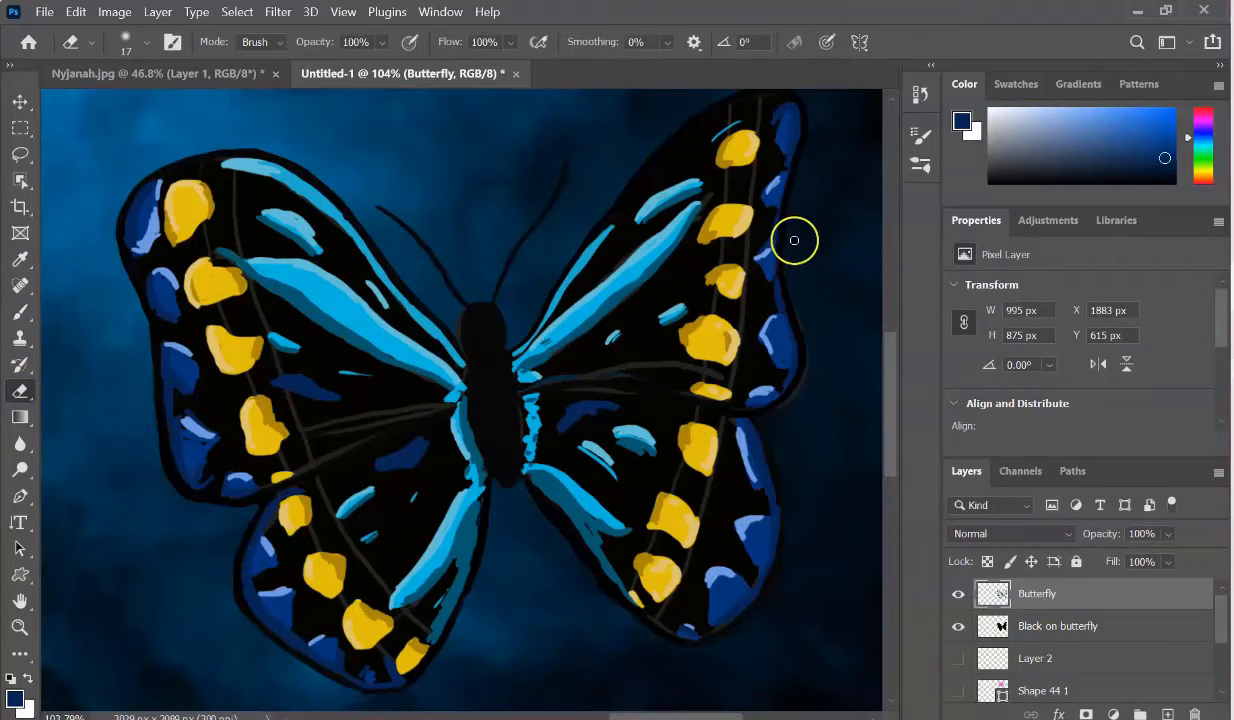
mouse_move(809, 351)
left_mouse_down()
mouse_move(791, 398)
mouse_move(797, 445)
left_mouse_up()
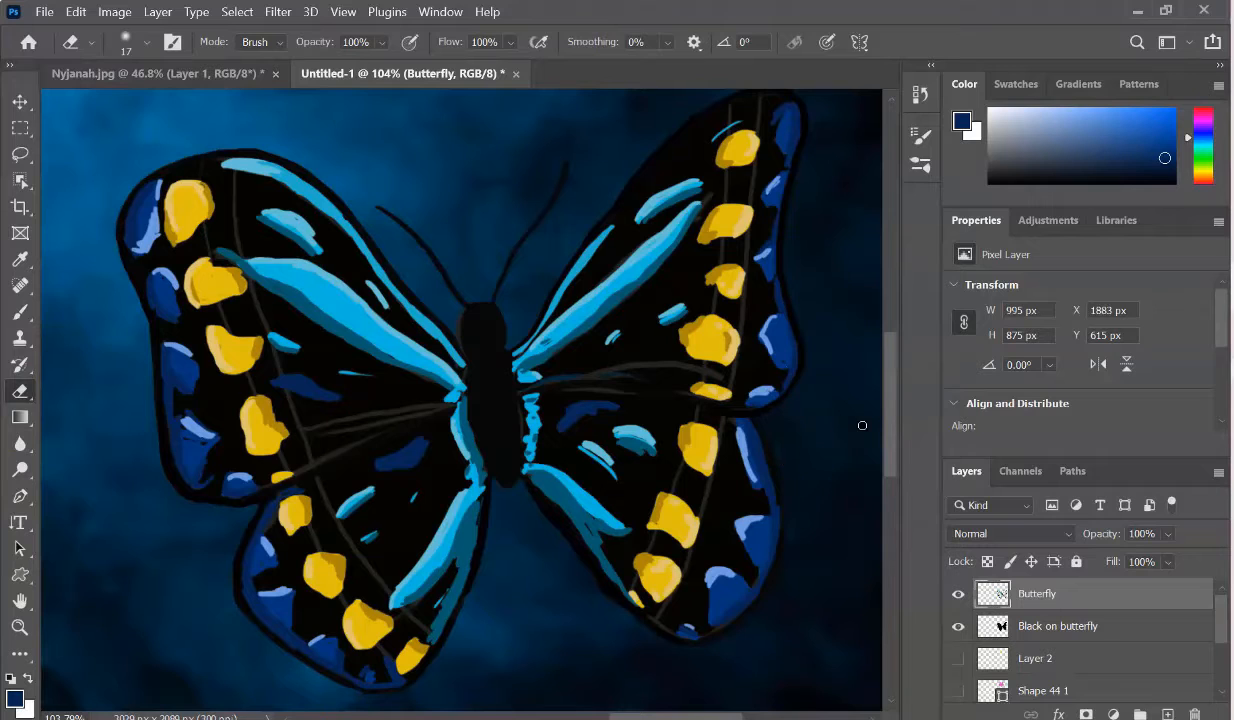
Cover the grey lines running through the yellow spots with sampled black, and clean up the lower-right wing's inner edge
left_click(21, 311)
left_click(20, 260)
left_click(218, 188)
left_click(21, 313)
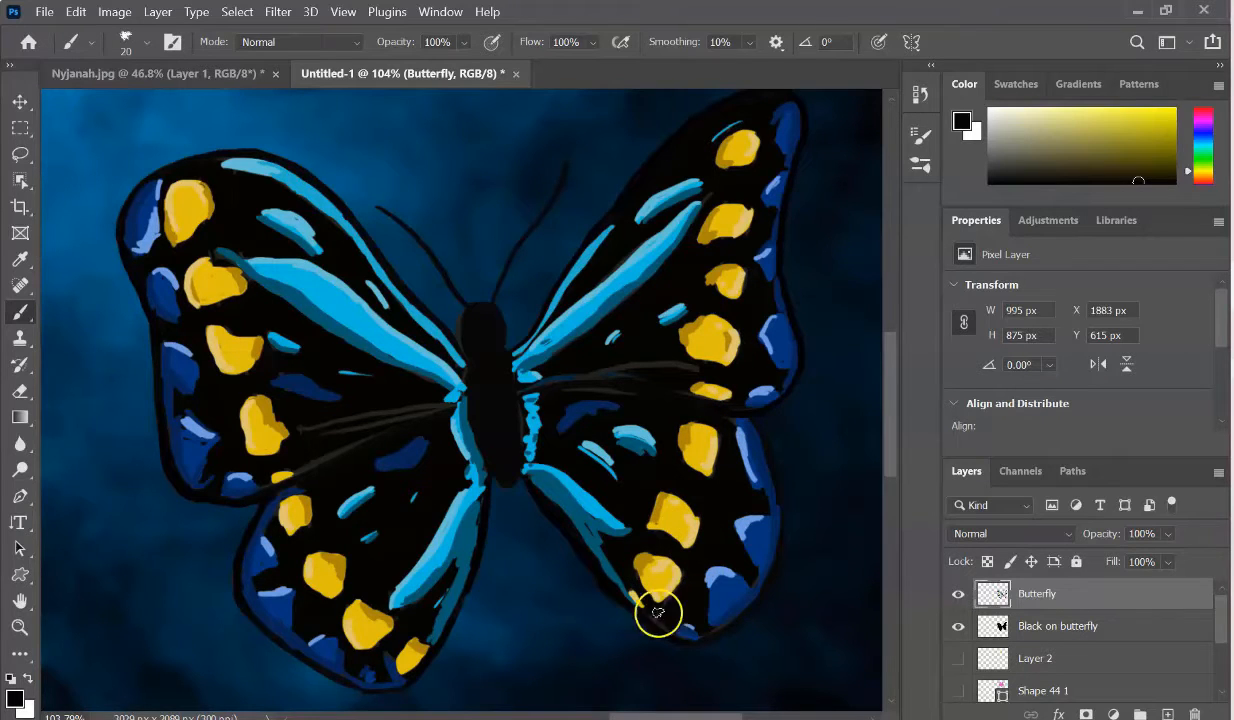
left_click_drag(658, 613, 583, 493)
scroll(632, 379, "up", 4)
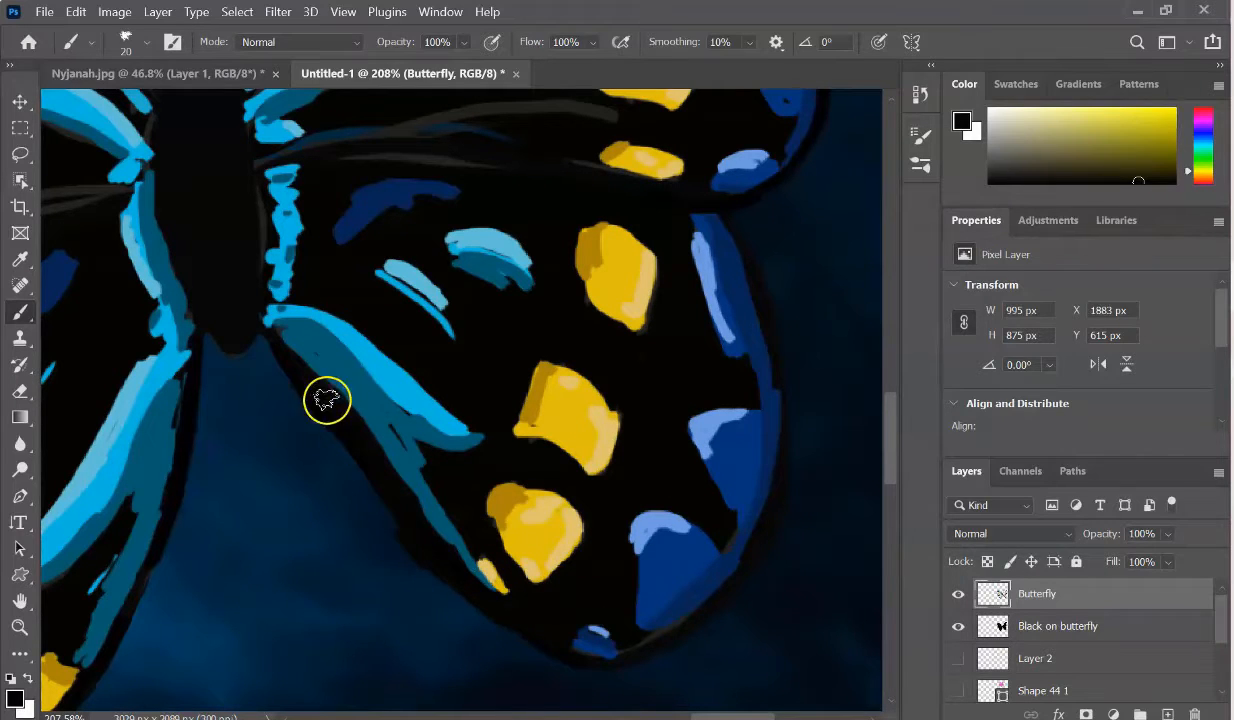
Paint a dark navy band along the outer edge of the lower-right wing
key("i")
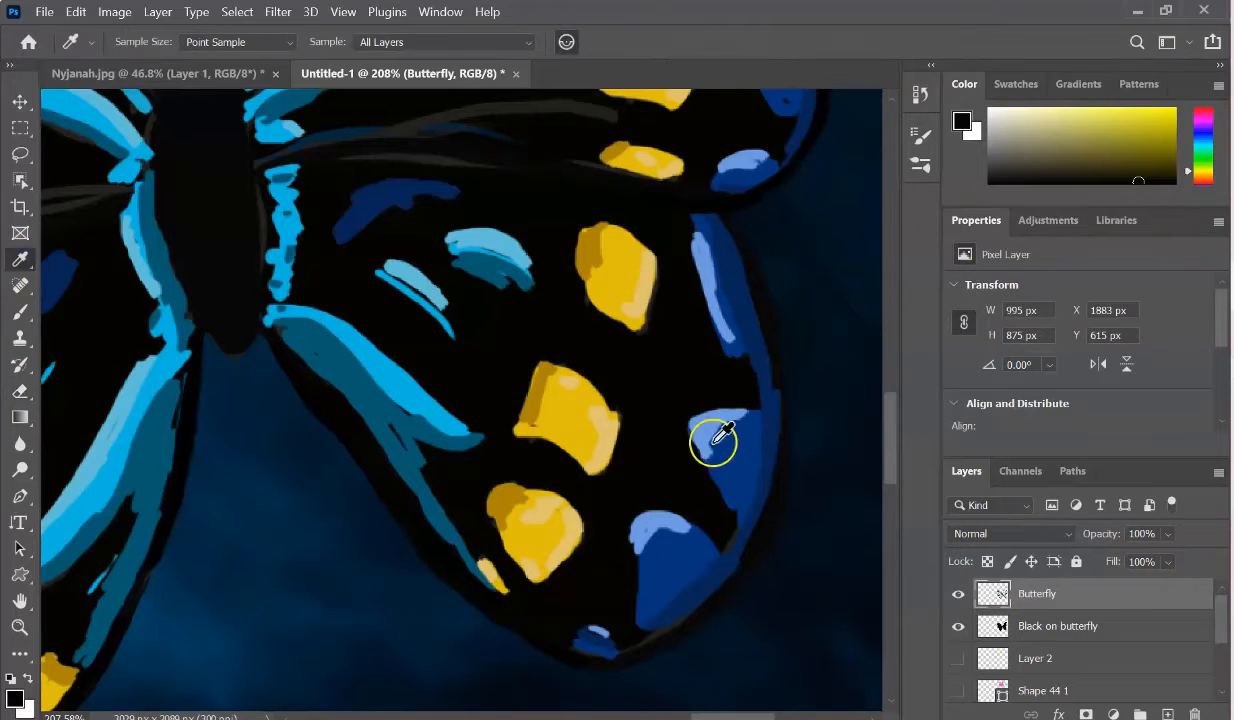
left_click(713, 440)
key("b")
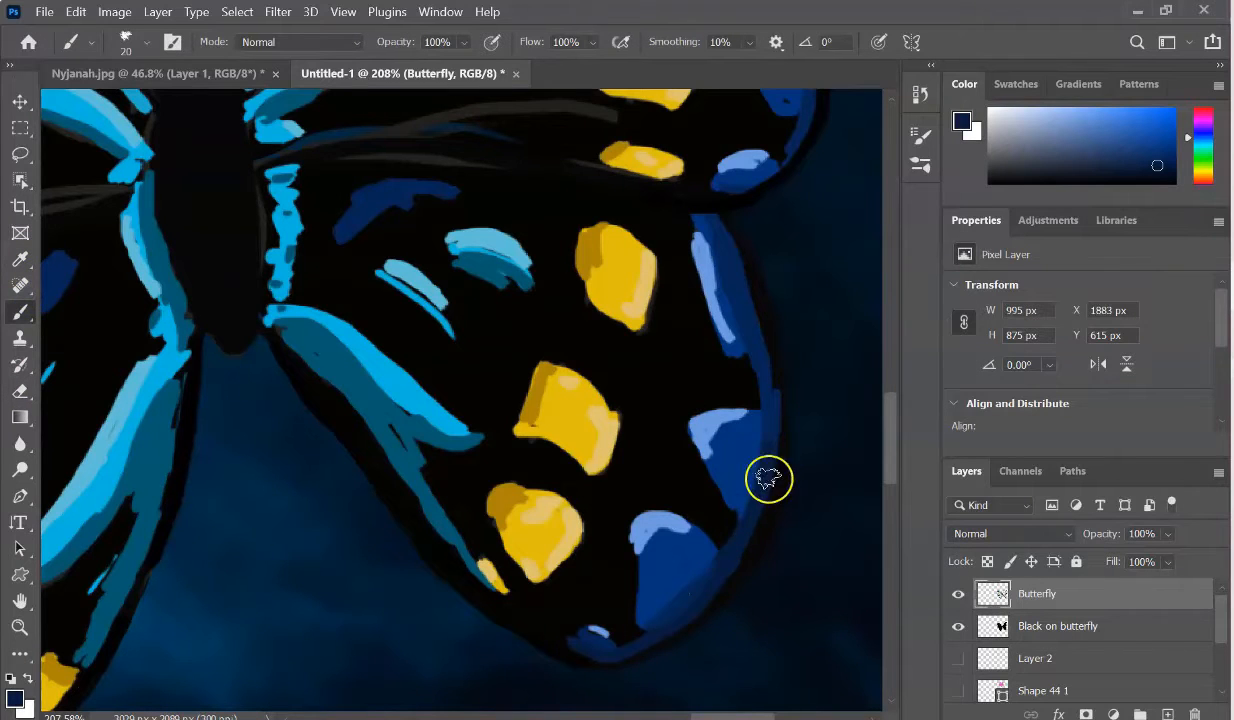
key("ctrl+0")
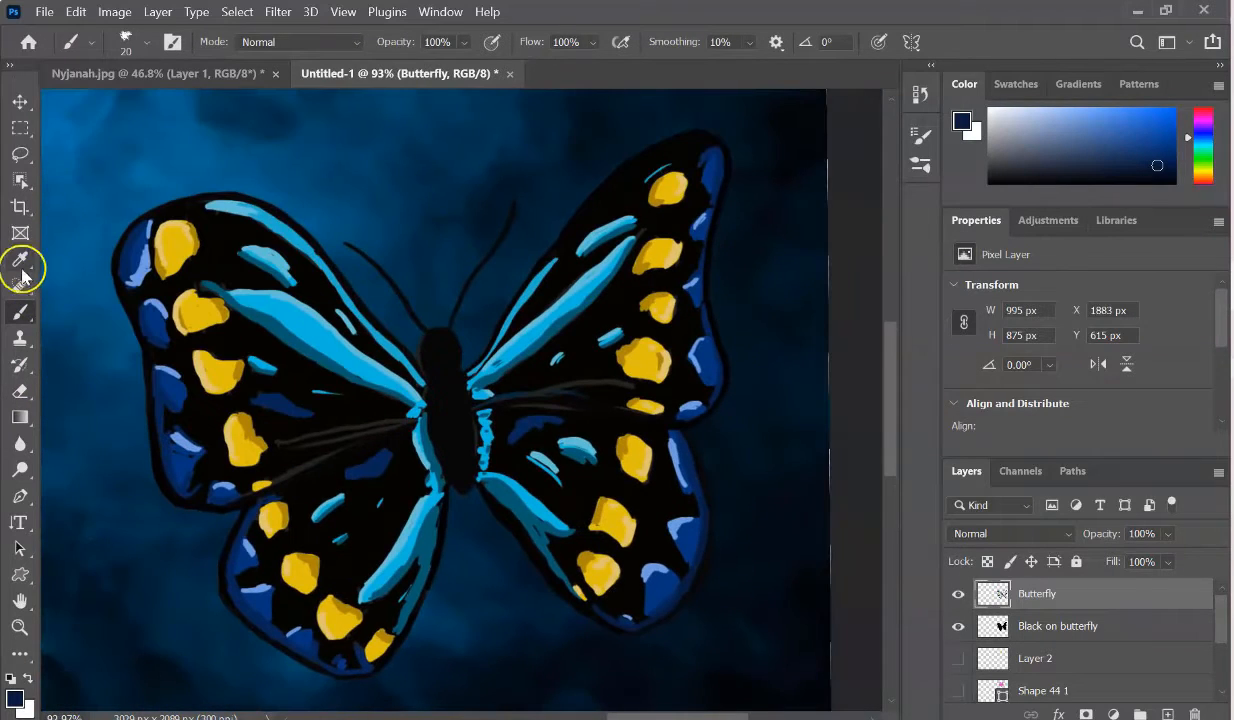
Sample the dark grey of a wing vein and paint more thin veins fanning out from the body across the wings
left_click(21, 264)
left_click(598, 382)
key("b")
left_click_drag(295, 378, 400, 398)
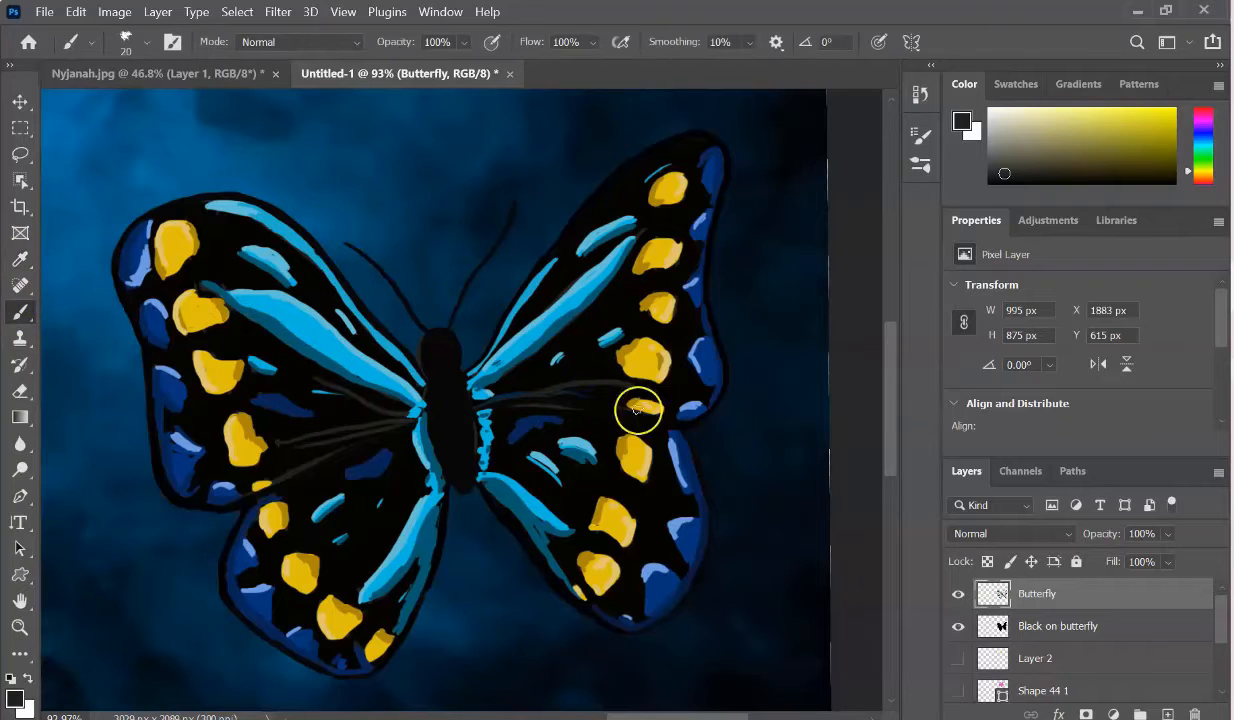
left_click_drag(495, 385, 555, 330)
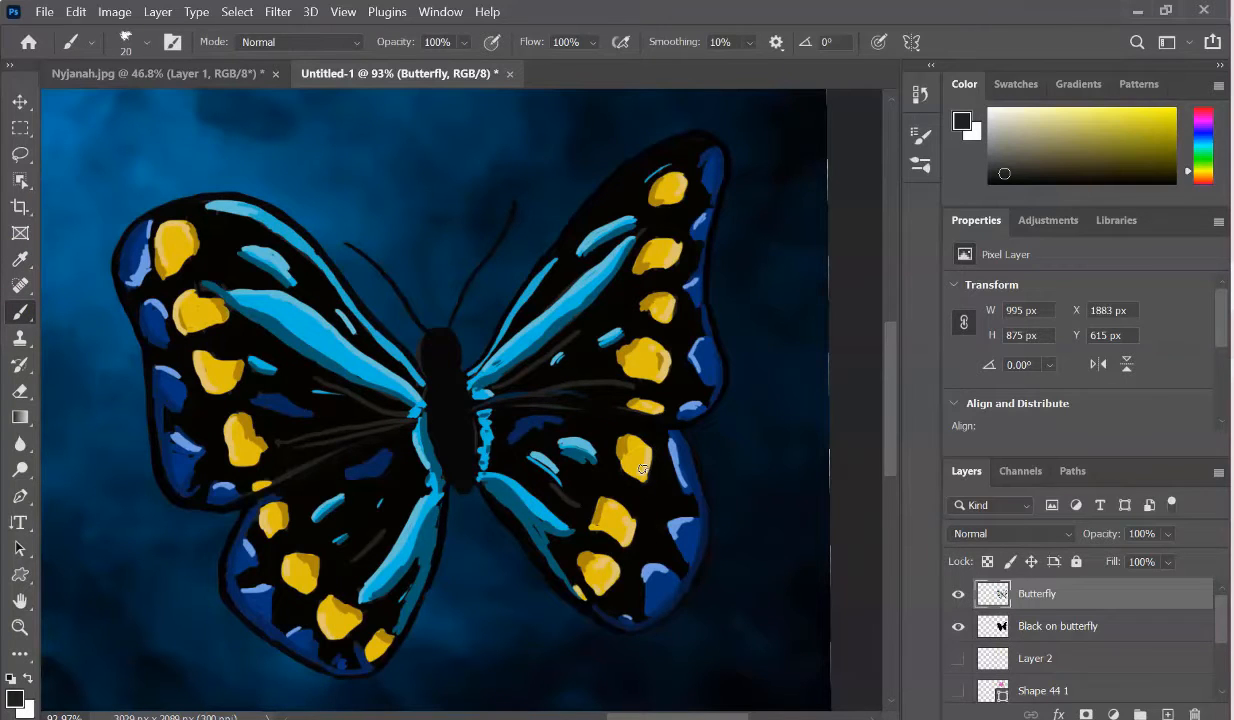
Sample the light blue from the wing and paint a thin highlight along the upper-right wing's leading edge
key("i")
left_click(647, 187)
left_click(20, 311)
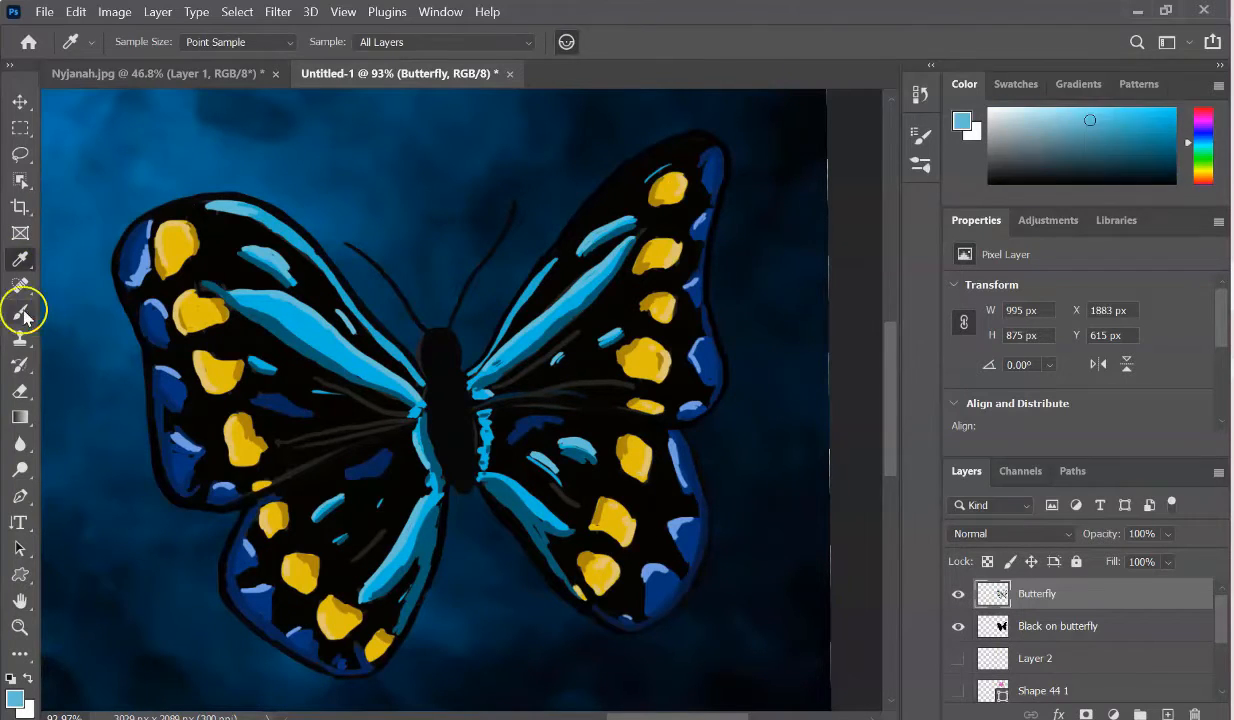
mouse_move(595, 208)
left_mouse_down()
mouse_move(628, 171)
mouse_move(688, 143)
left_mouse_up()
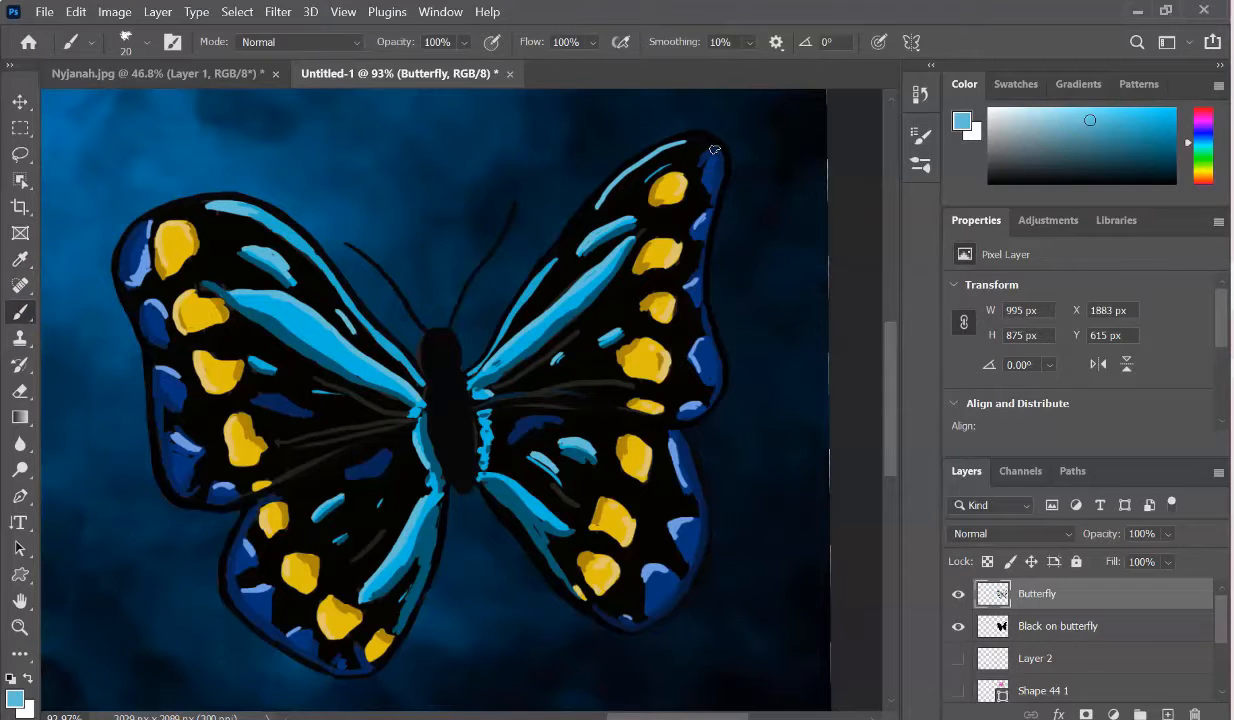
Sample dark navy and touch up the blue border on the right wings and along the upper-left wing's lower outer edge
left_click(119, 270, "alt")
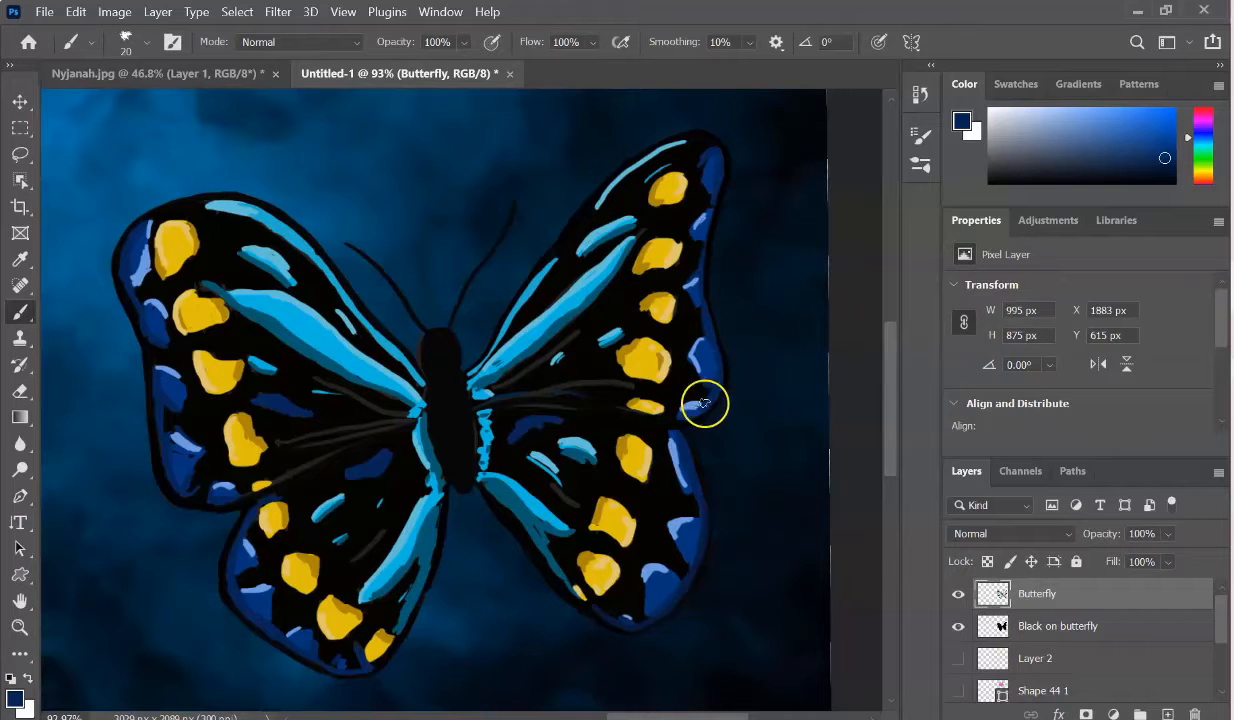
left_click_drag(703, 232, 712, 208)
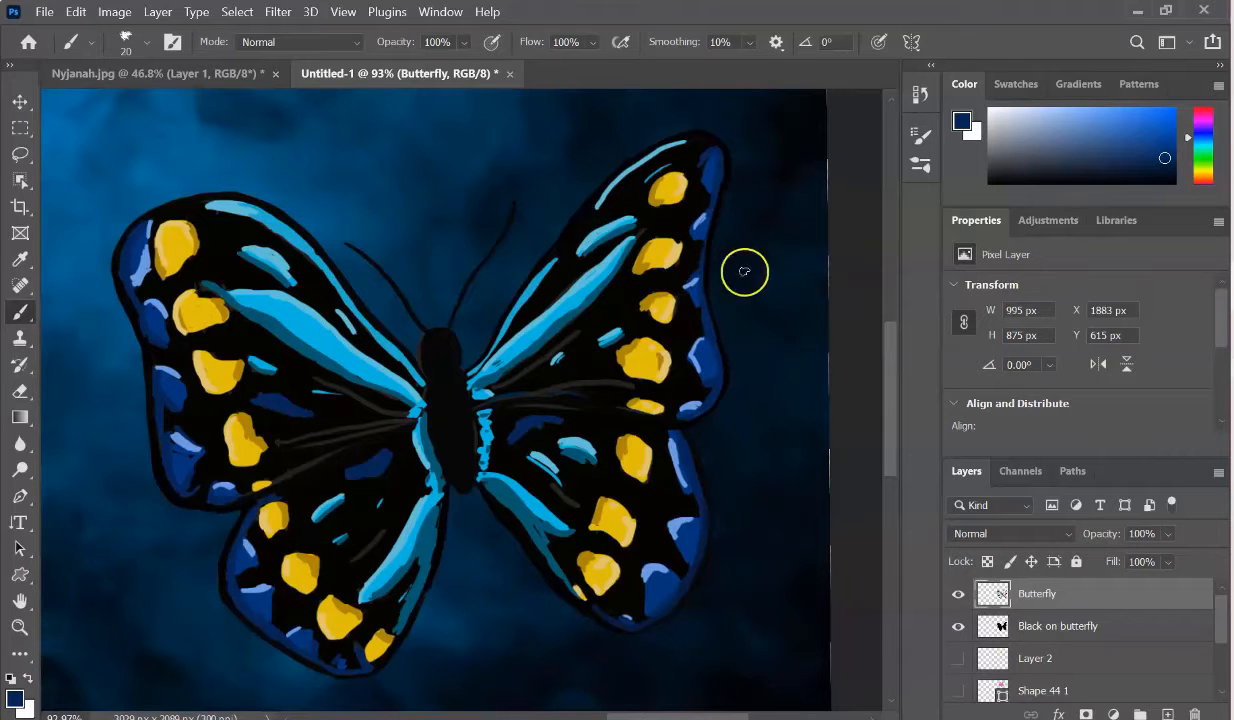
scroll(744, 271, "up", 3)
scroll(289, 129, "left", 2)
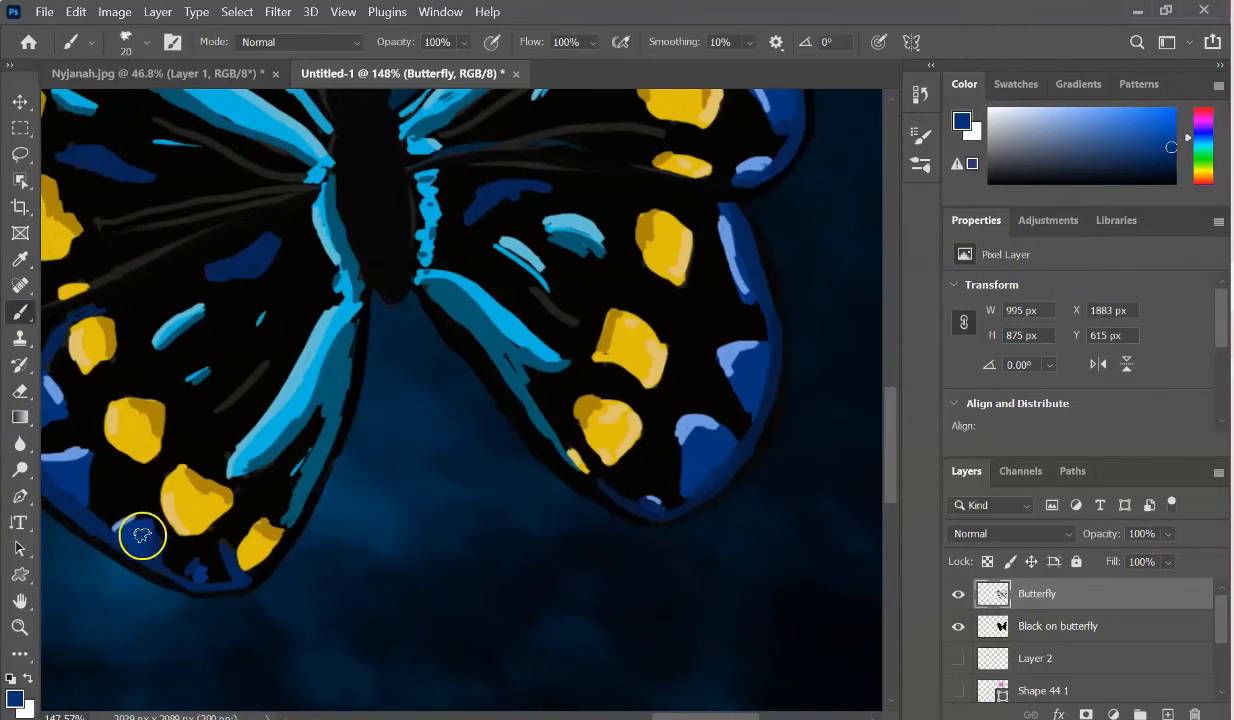
scroll(753, 380, "down", 1)
scroll(753, 380, "left", 2)
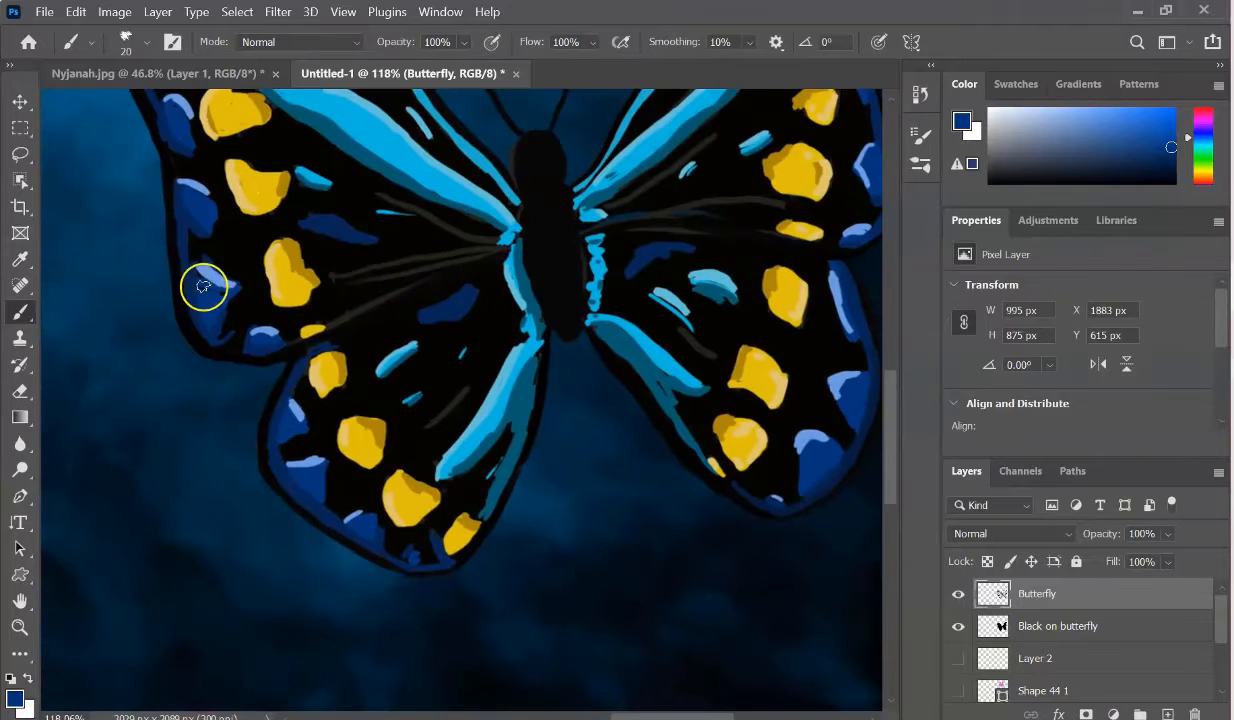
left_click_drag(225, 290, 195, 253)
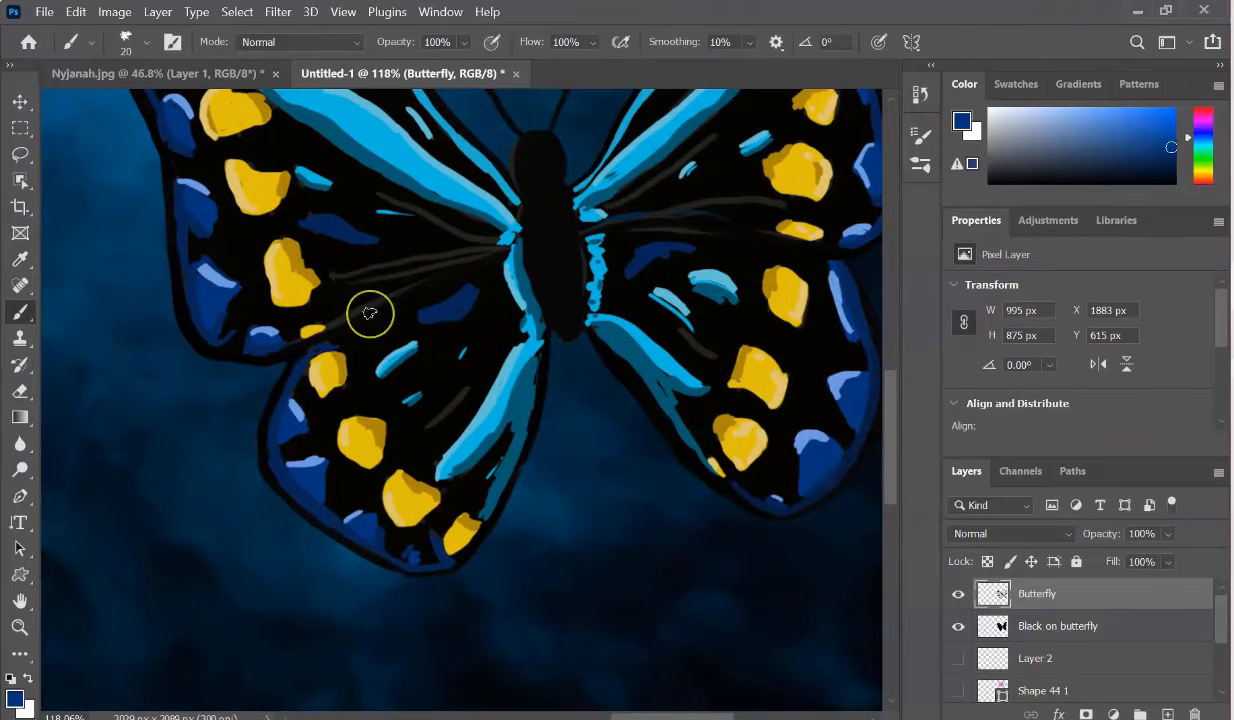
Resample dark navy from the upper-left wing's outer edge and touch up the blue patch at the wing tip
scroll(370, 314, "up", 3)
left_click(27, 260)
left_click(92, 170)
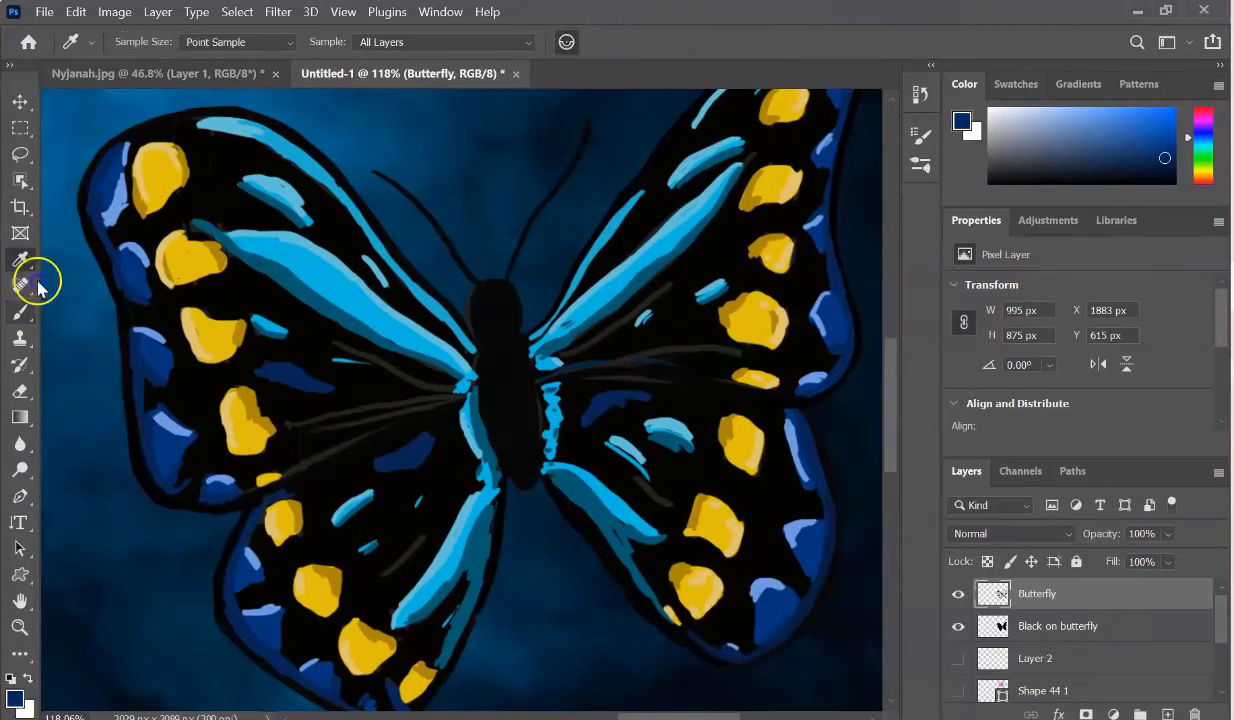
left_click(23, 311)
left_click_drag(111, 159, 102, 181)
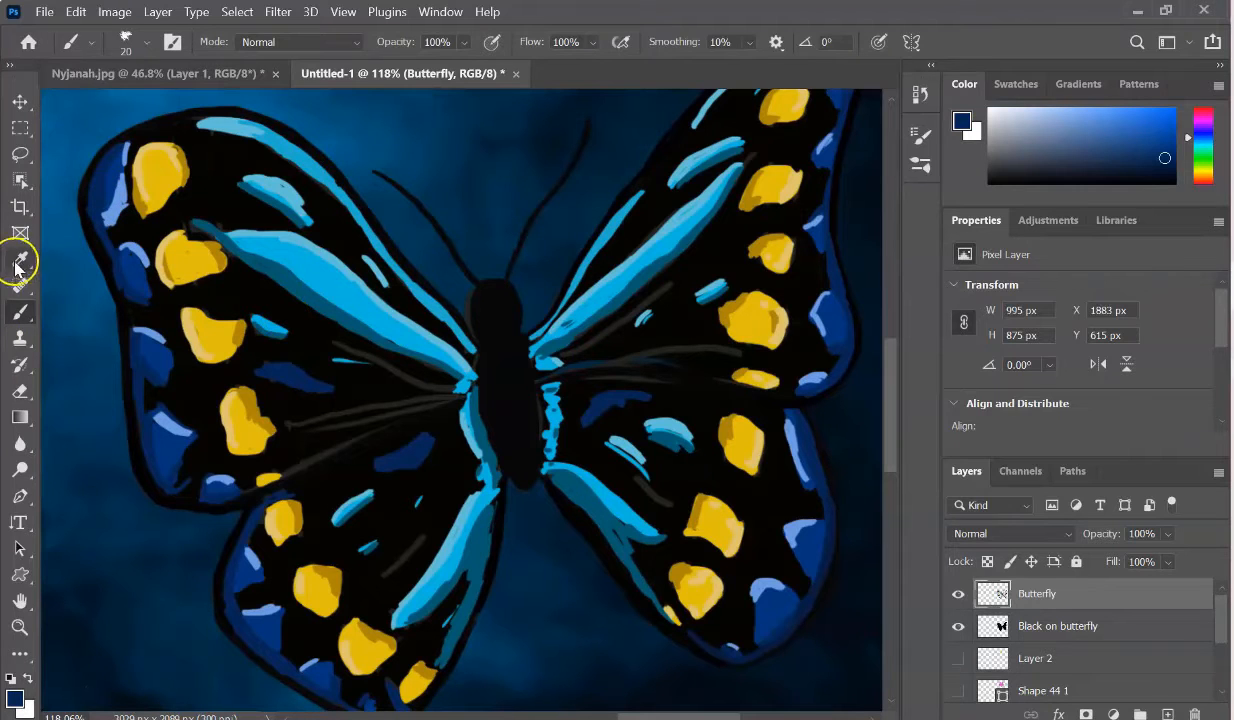
Pick a mid grey and dab two small eyes on the butterfly's head
left_click(20, 260)
left_click(1003, 148)
left_click(20, 311)
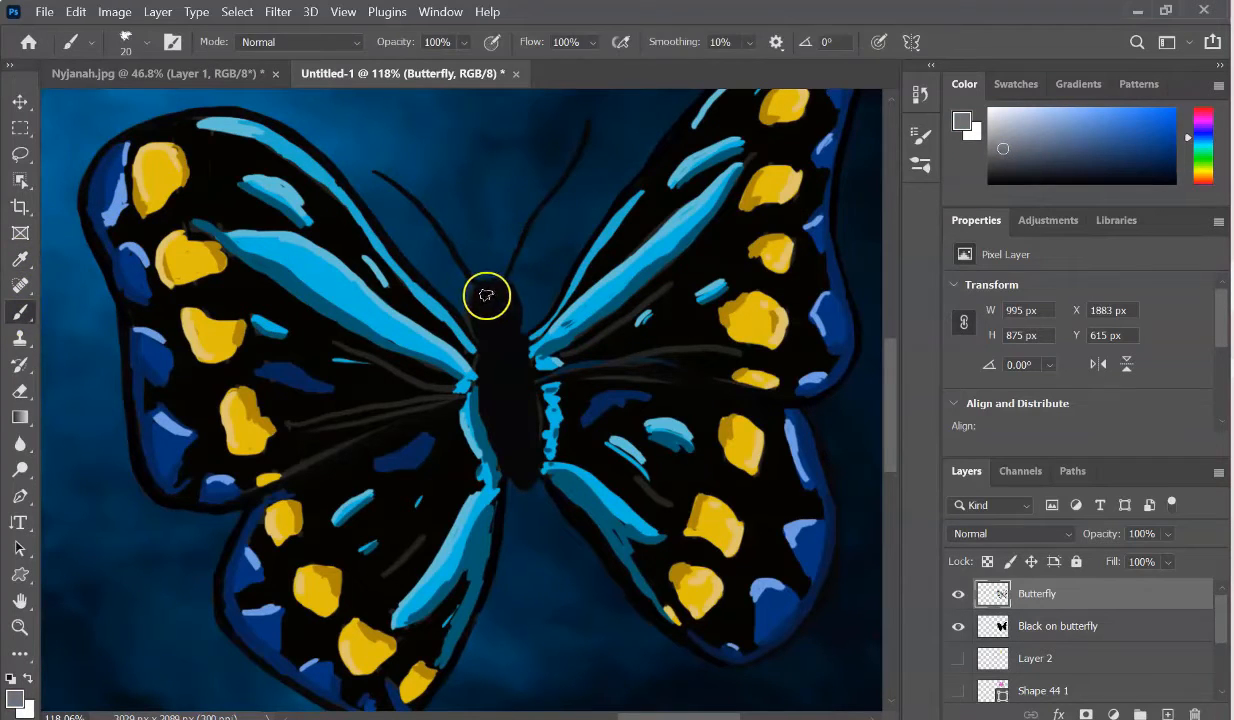
scroll(550, 301, "down", 4)
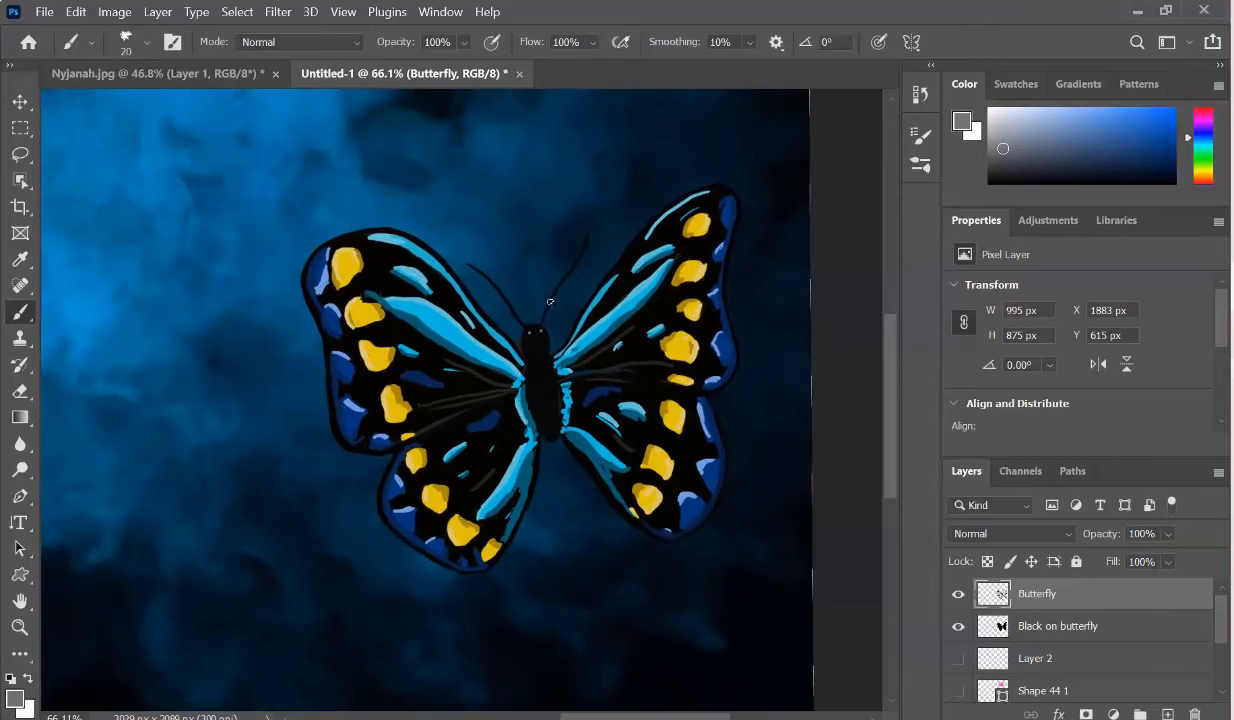
Hide the blue smoke background and save the document as Blue Morpho Butterfly in Photoshop format in the My Art > Drawings folder
scroll(1222, 621, "down", 3)
left_click(958, 655)
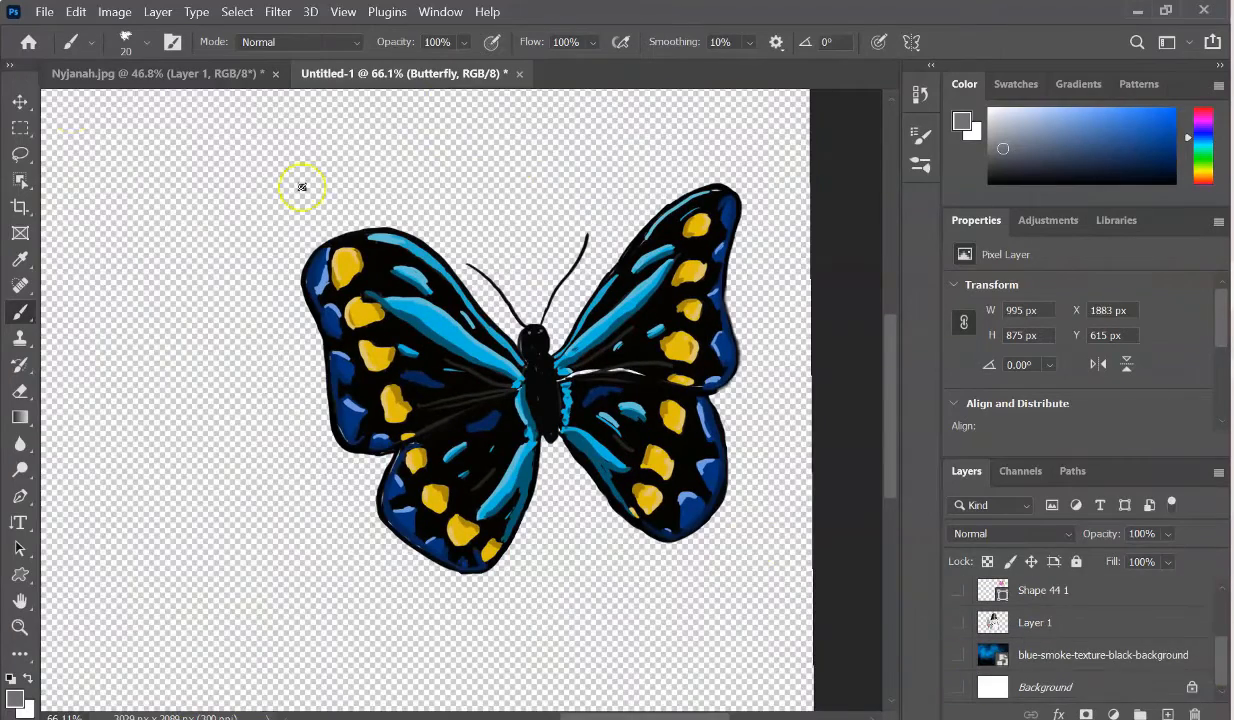
left_click(44, 11)
left_click(80, 246)
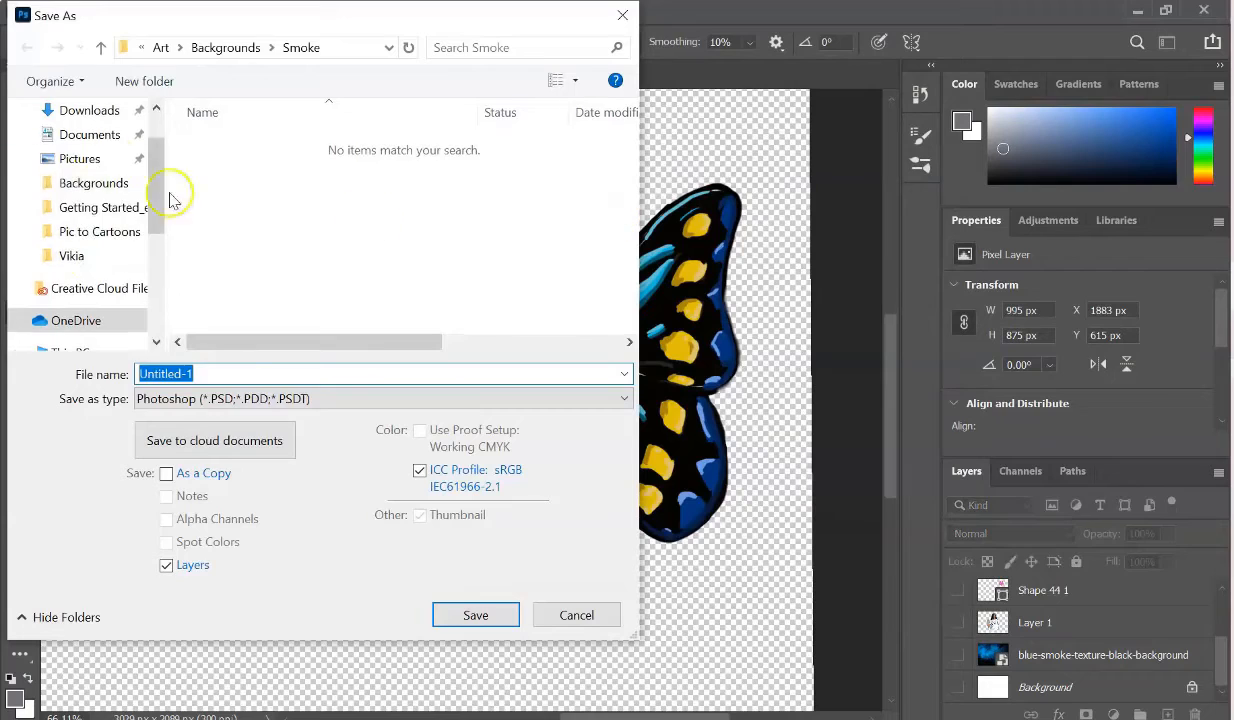
left_click(78, 320)
double_click(214, 207)
double_click(230, 182)
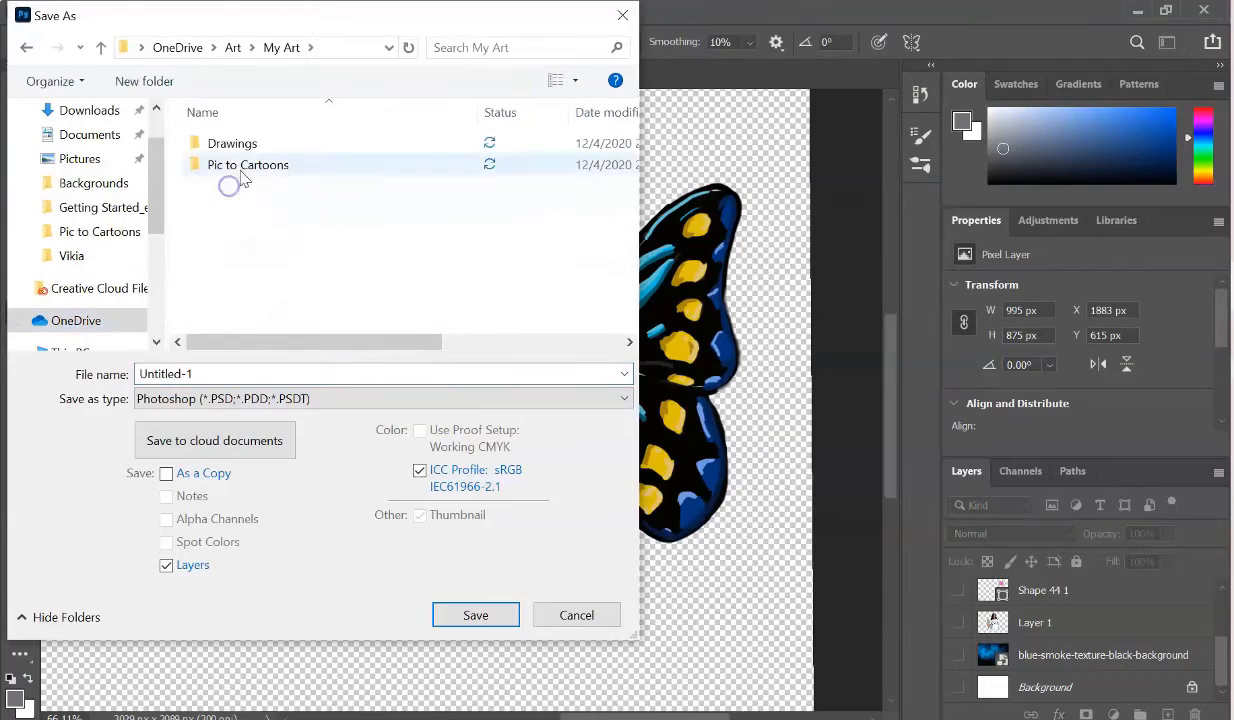
double_click(236, 143)
left_click(257, 372)
type("Blue Morpho Butterfly")
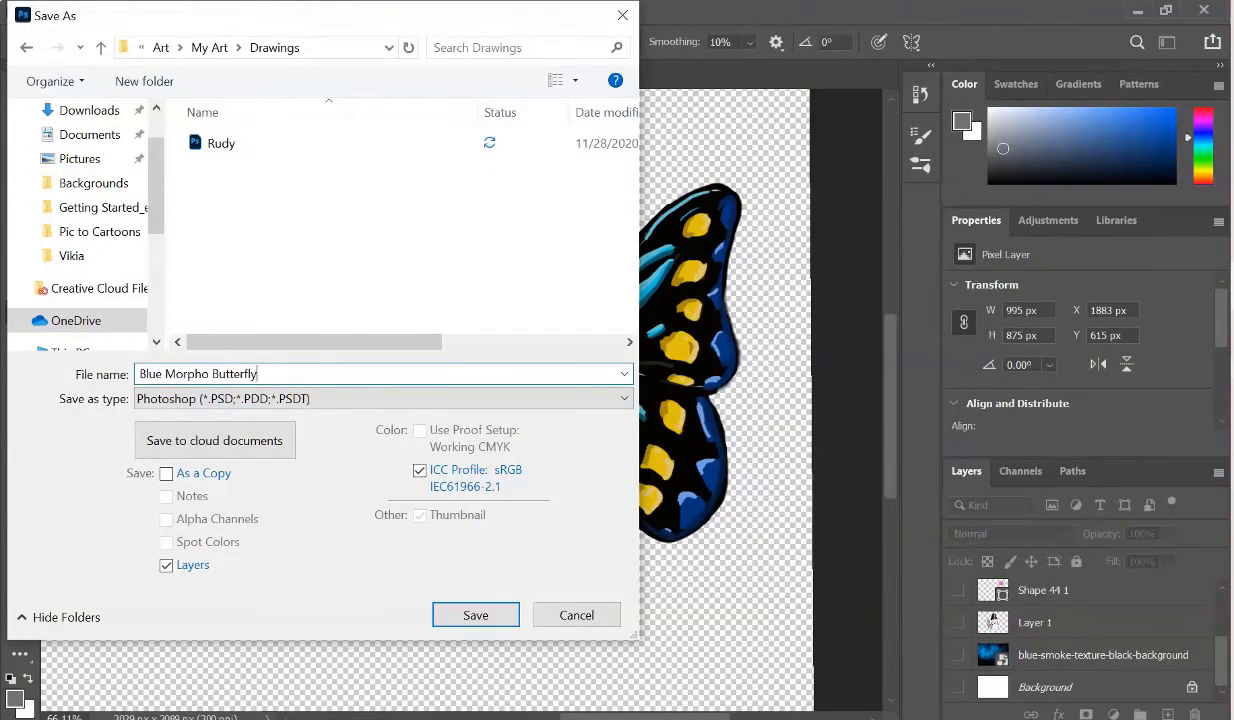
left_click(497, 624)
left_click(840, 193)
Show the flower shape, woman, smoke and Background layers again, and group the Butterfly and Black on butterfly layers
left_click_drag(956, 598, 958, 657)
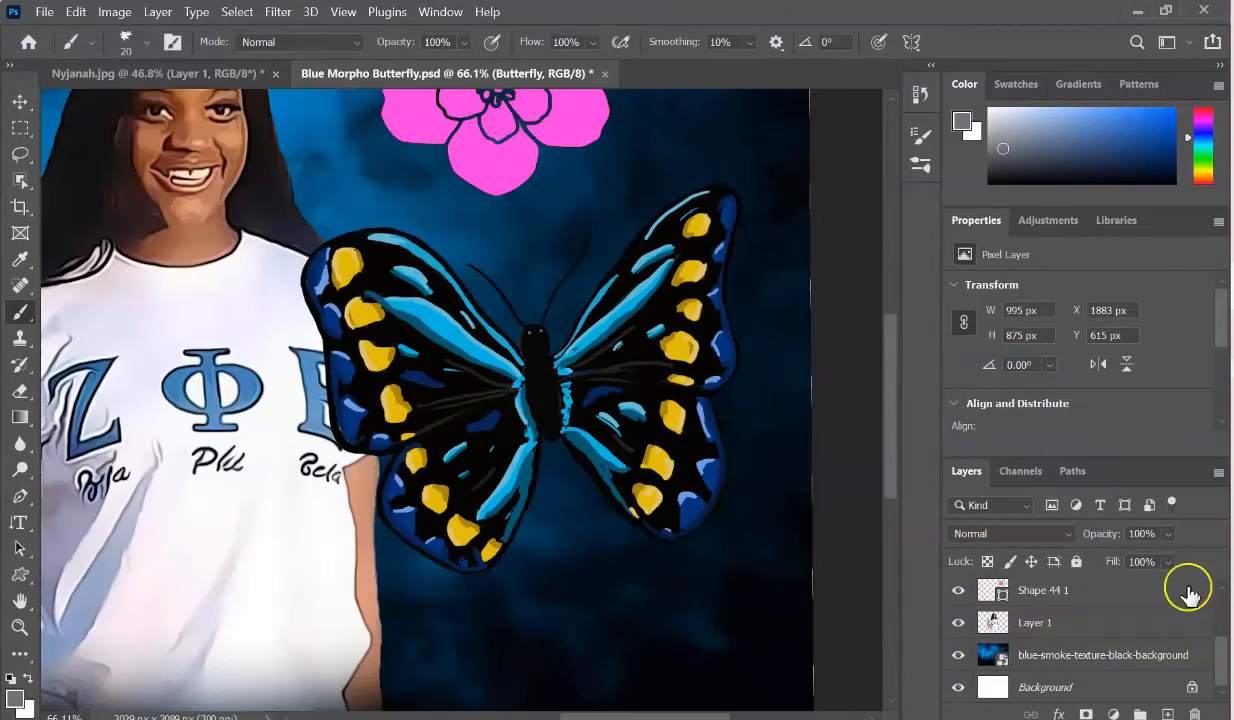
scroll(1184, 590, "up", 3)
left_click(1058, 628, "shift")
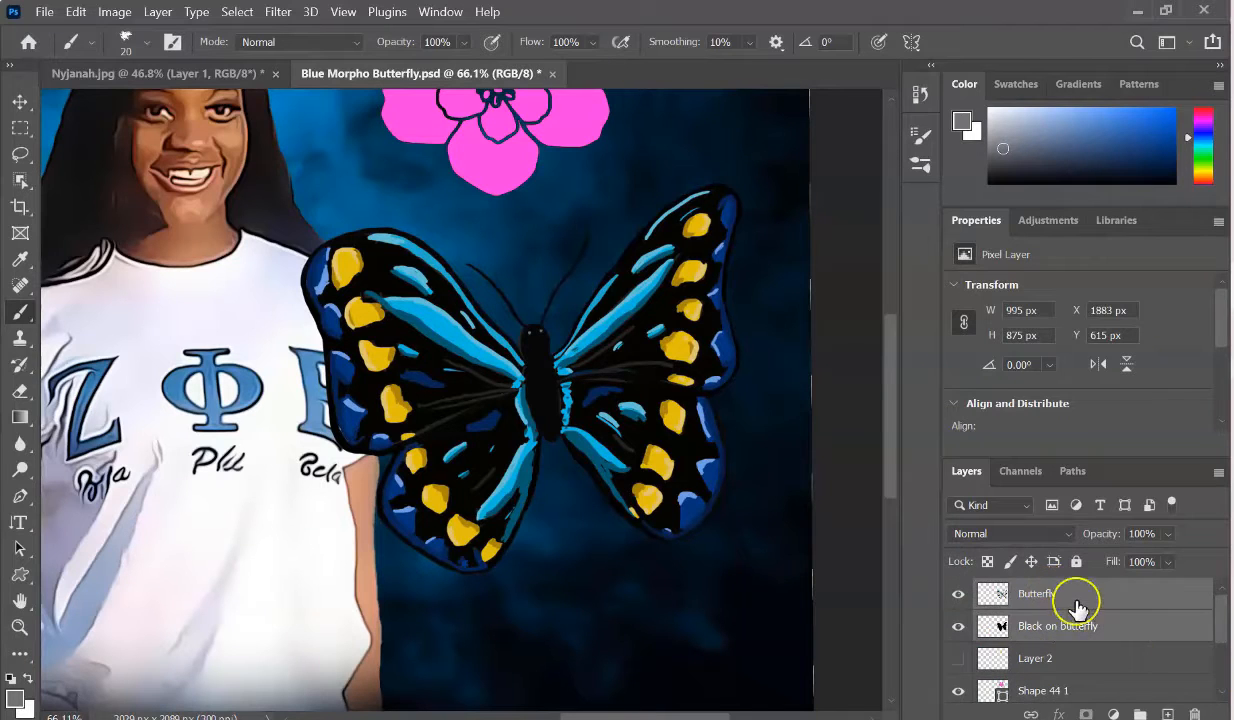
left_click_drag(1076, 601, 1060, 704)
key("ctrl+g")
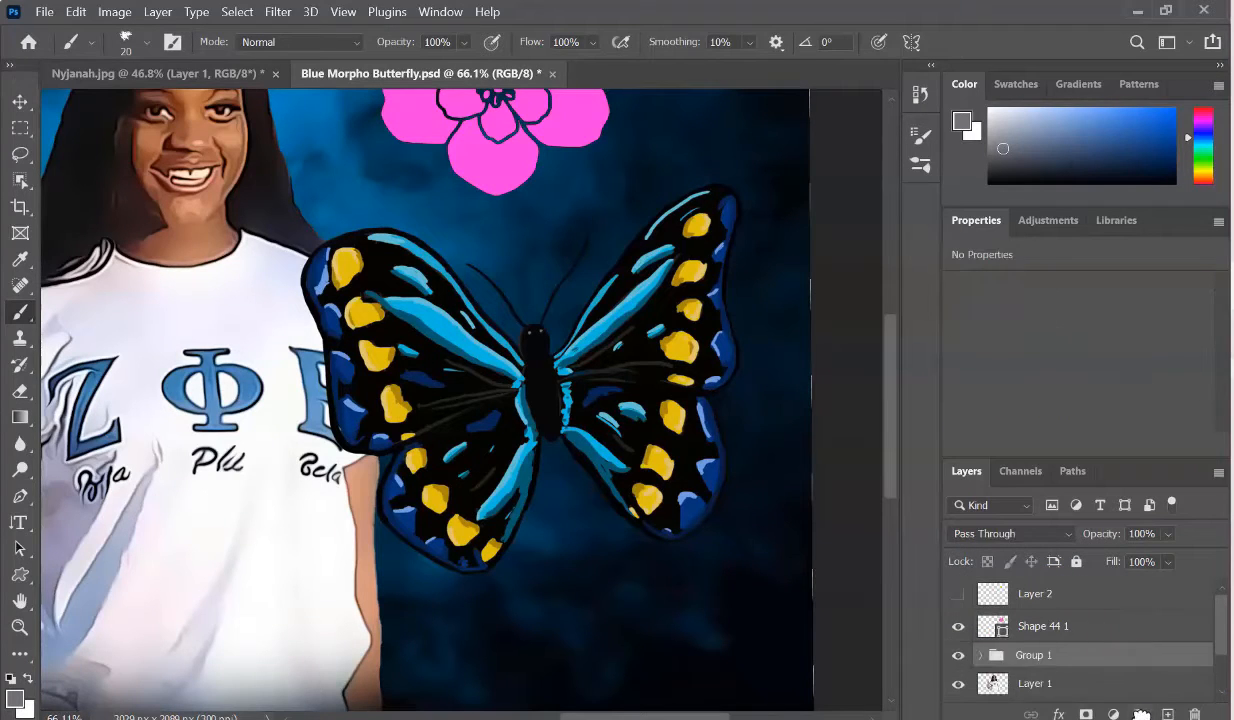
Rename the new group as Butterfly and move it to the top of the layer stack
double_click(1032, 654)
key("Return")
left_click_drag(1110, 655, 1076, 583)
Scale the Butterfly group to 55.67%, rotate it -17.68°, and place it above the woman's raised hand
key("ctrl+t")
left_click_drag(476, 447, 65, 402)
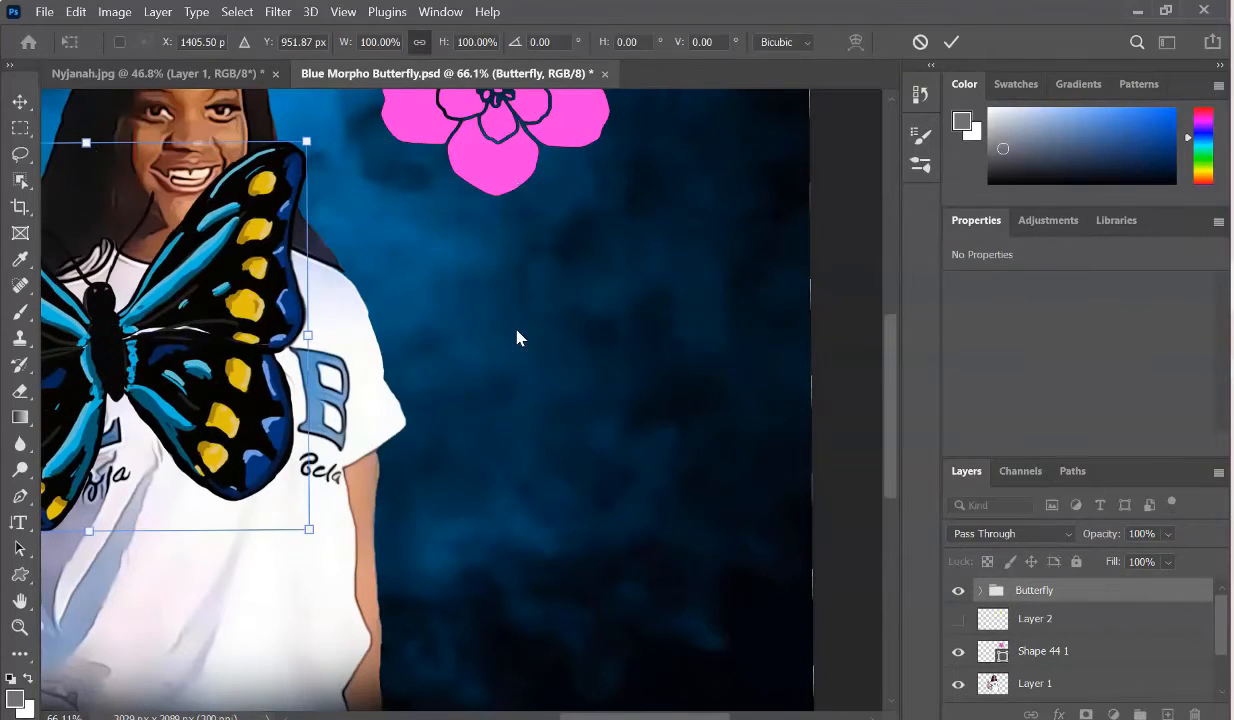
left_click(951, 41)
key("ctrl+0")
key("ctrl+t")
left_click_drag(474, 331, 297, 204)
left_click_drag(471, 376, 322, 233)
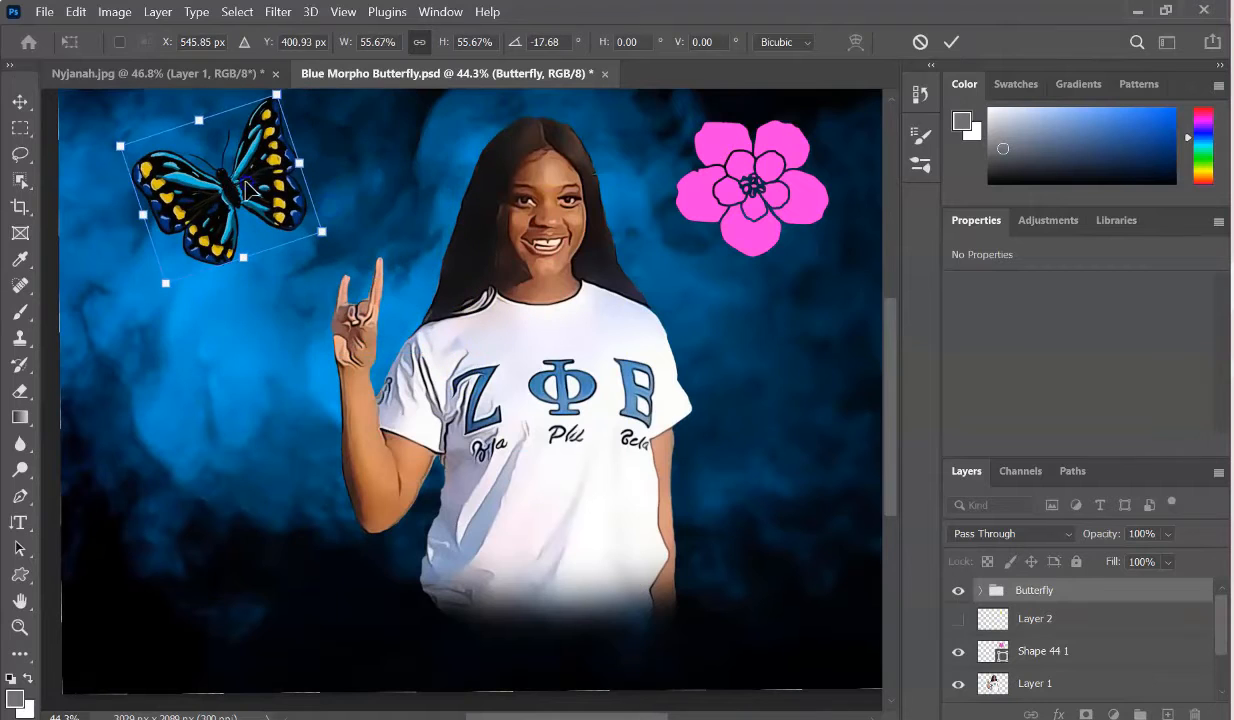
left_click_drag(246, 181, 299, 183)
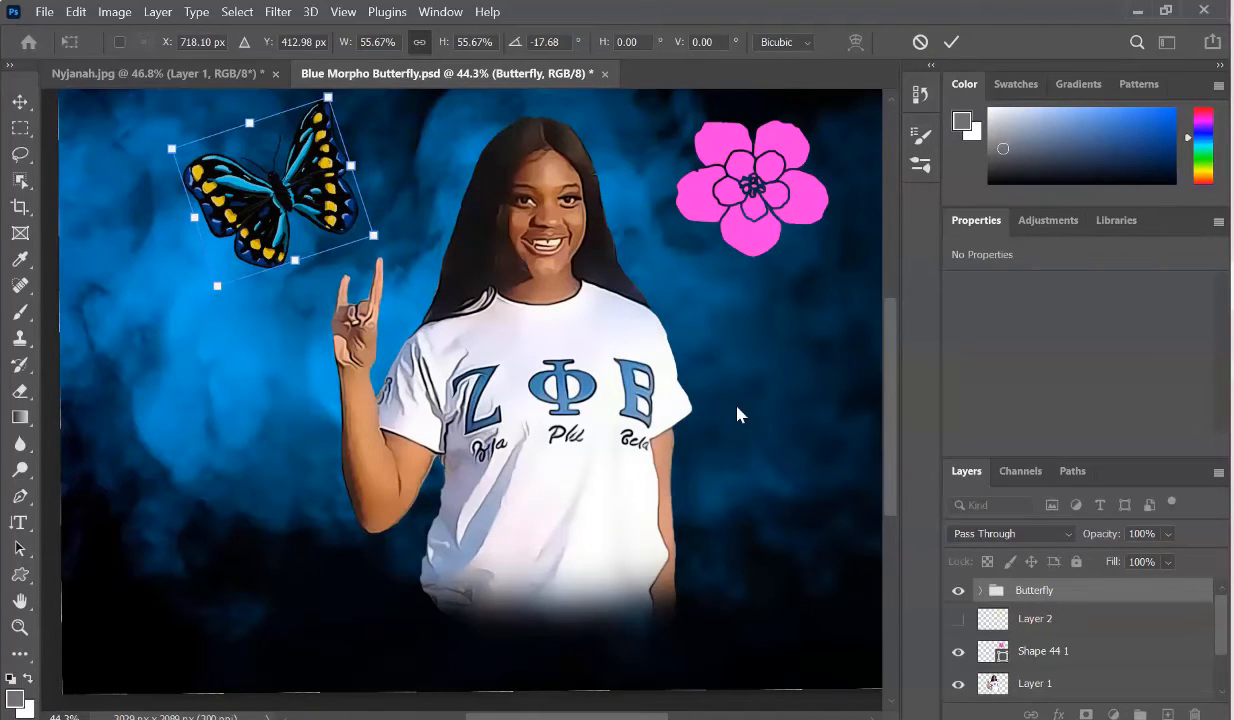
key("Return")
key("b")
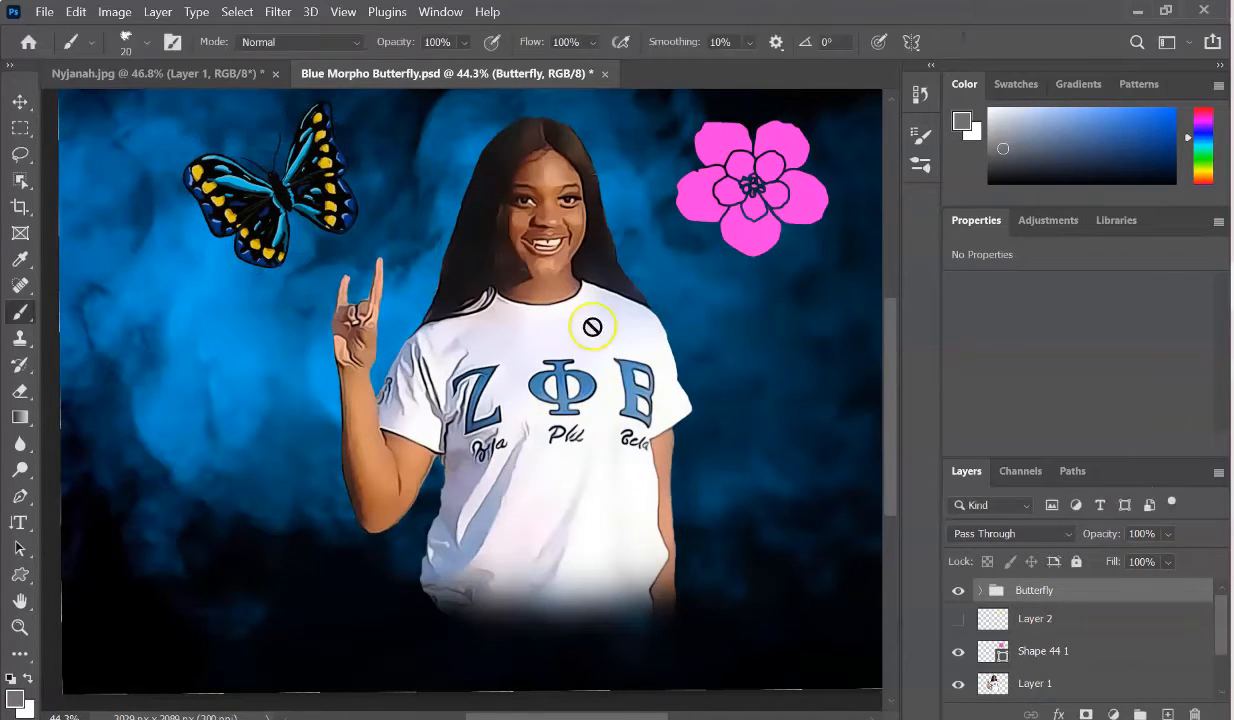
Show Layer 2 with the flower's yellow colouring and make it the active layer
left_click(958, 619)
left_click(1050, 651)
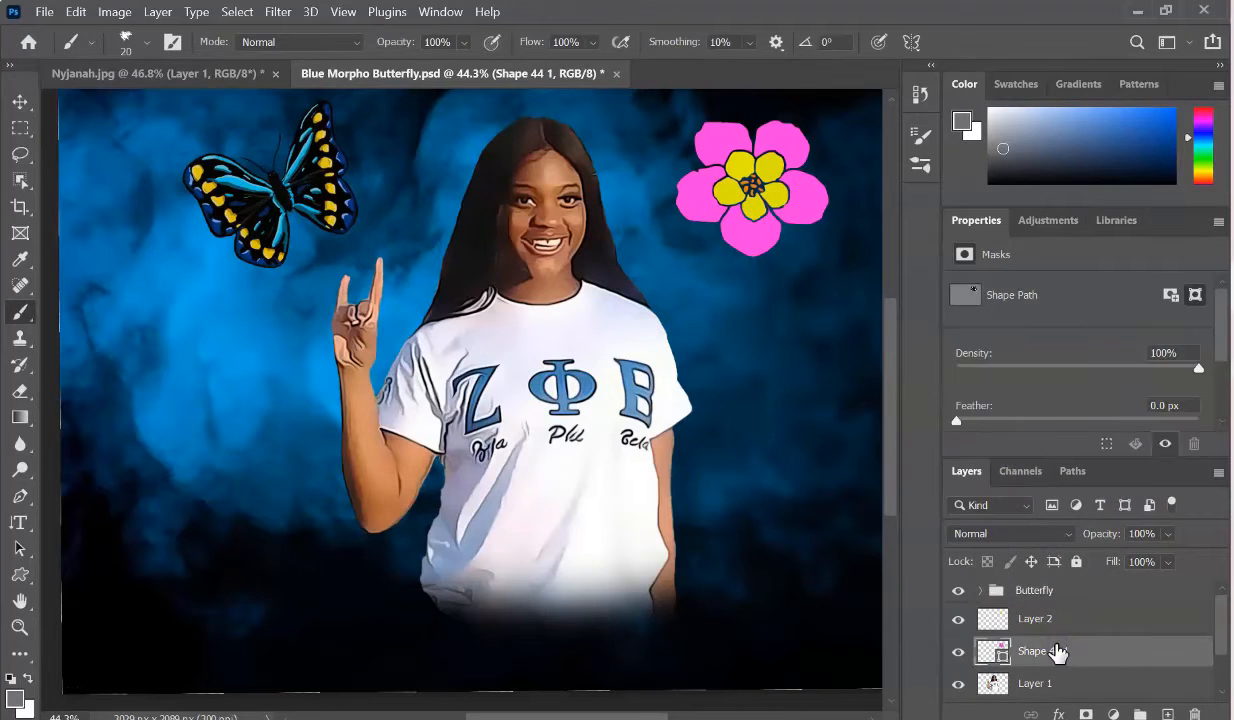
left_click(1062, 621)
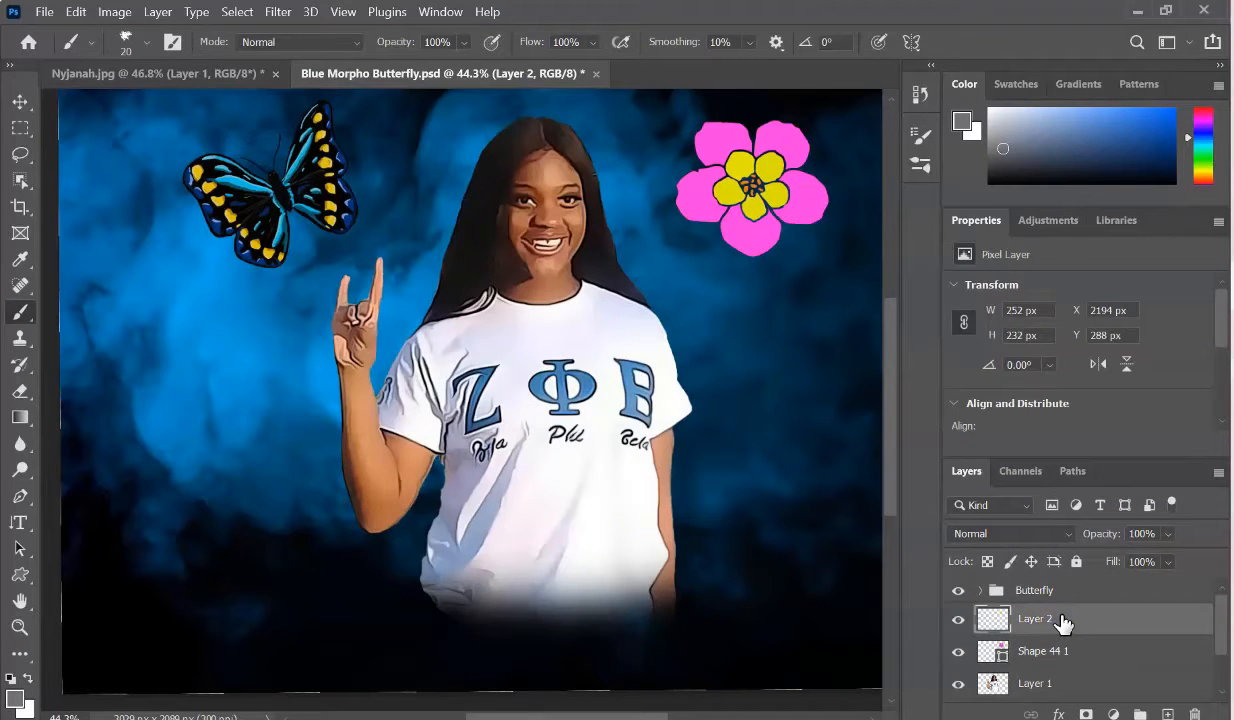
Paint dark magenta shading with a 47 px brush on the two upper pink petals around the yellow centre
scroll(594, 298, "up", 4)
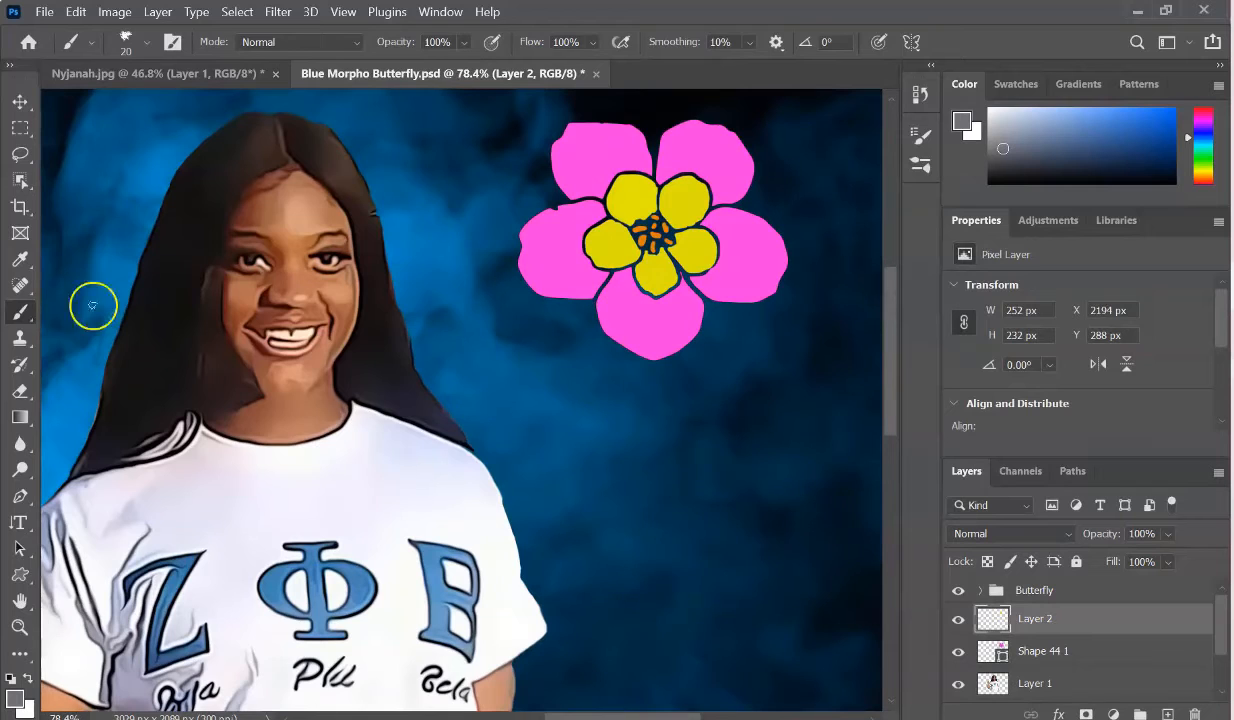
left_click(20, 259)
left_click(588, 158)
left_click(1160, 151)
left_click(20, 312)
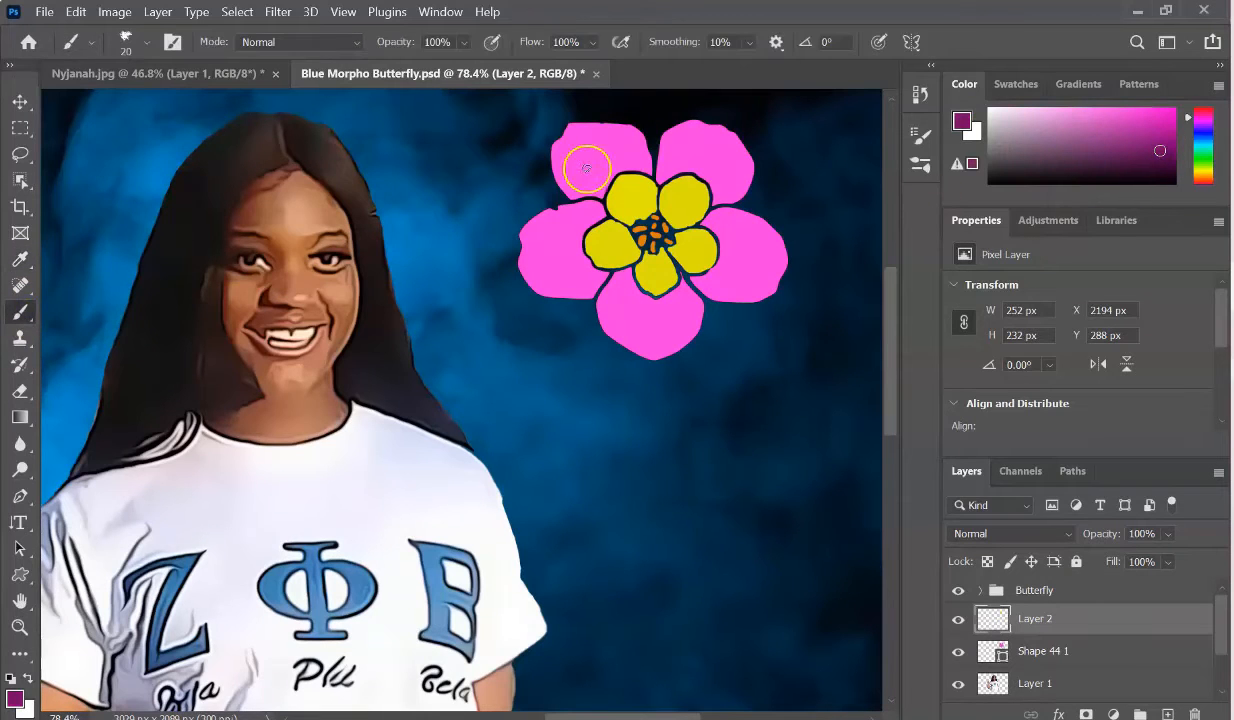
right_click(580, 156)
left_click_drag(717, 209, 730, 209)
left_click(580, 186)
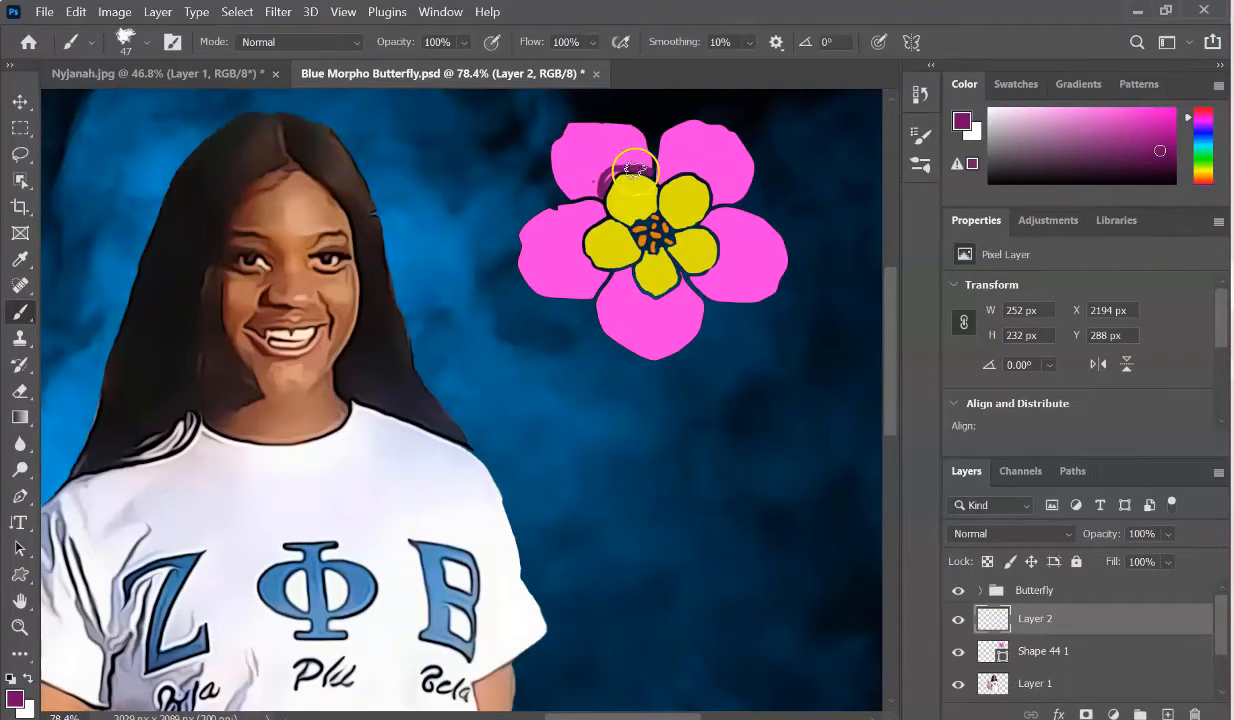
left_click_drag(604, 185, 604, 188)
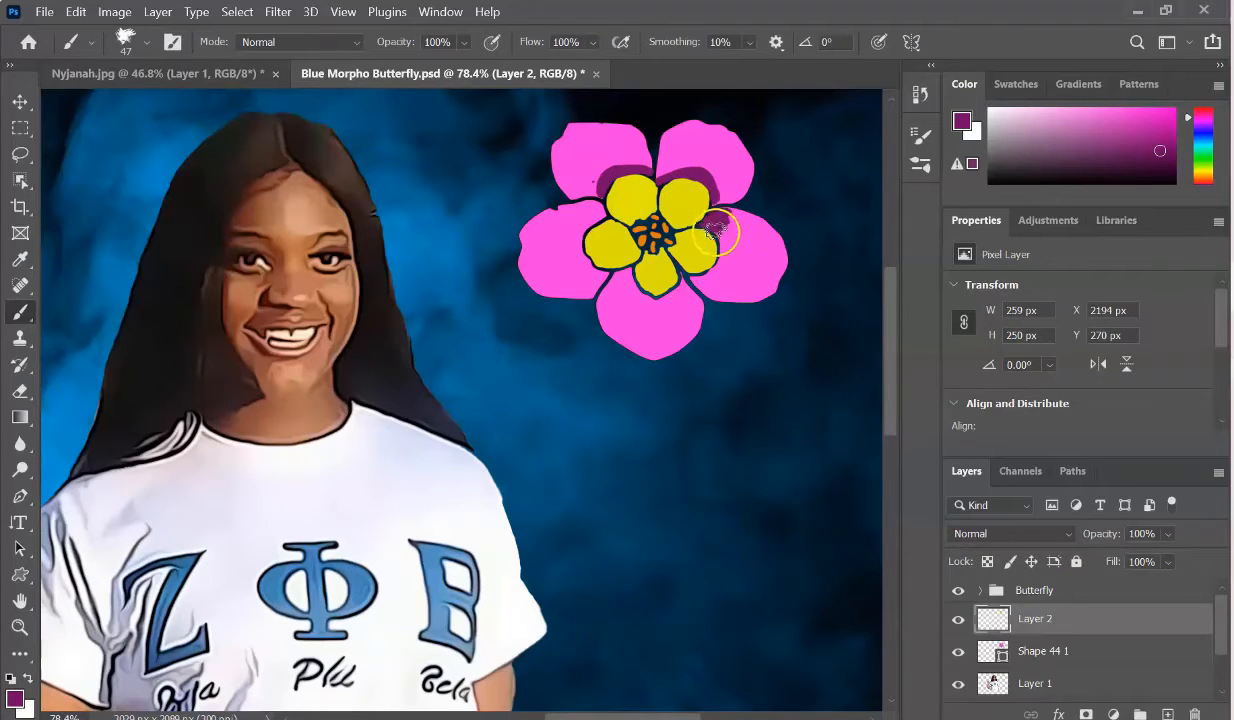
Continue the dark magenta shading around the yellow centre on the right, bottom and left pink petals
mouse_move(716, 232)
left_mouse_down()
mouse_move(714, 275)
mouse_move(694, 280)
mouse_move(728, 257)
mouse_move(698, 286)
mouse_move(706, 294)
mouse_move(730, 221)
left_mouse_up()
left_click_drag(683, 288, 635, 287)
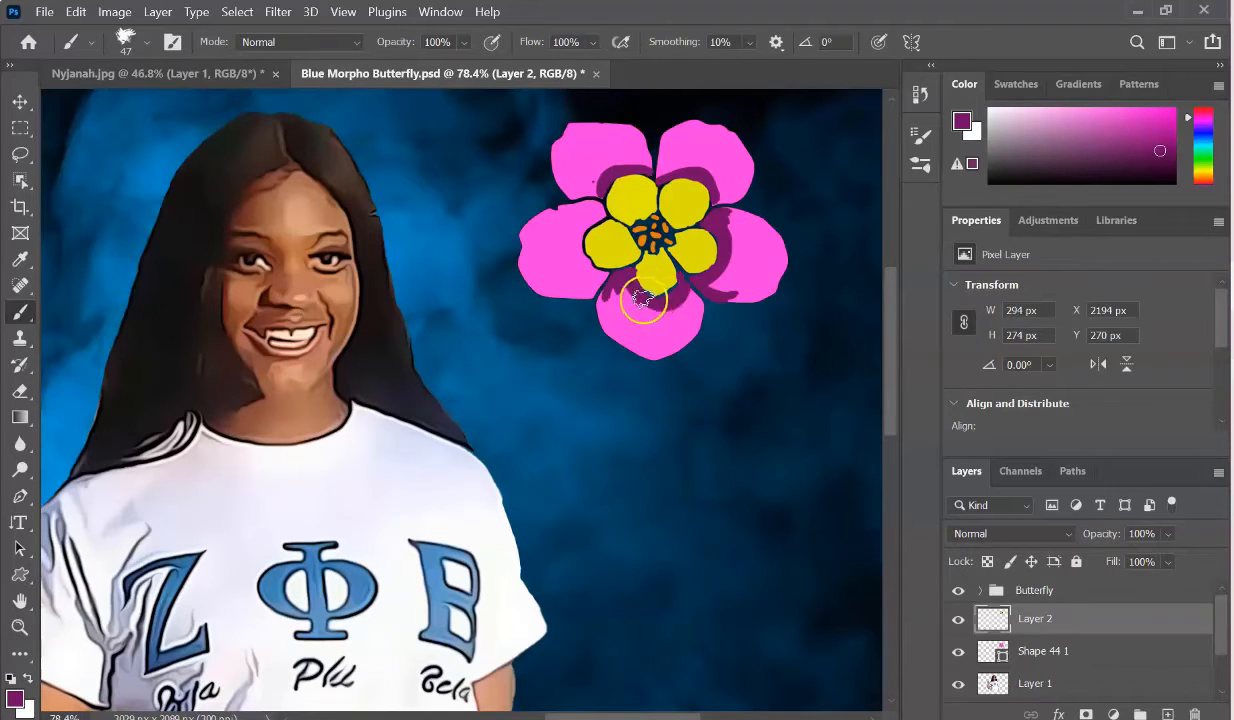
left_click_drag(583, 273, 600, 193)
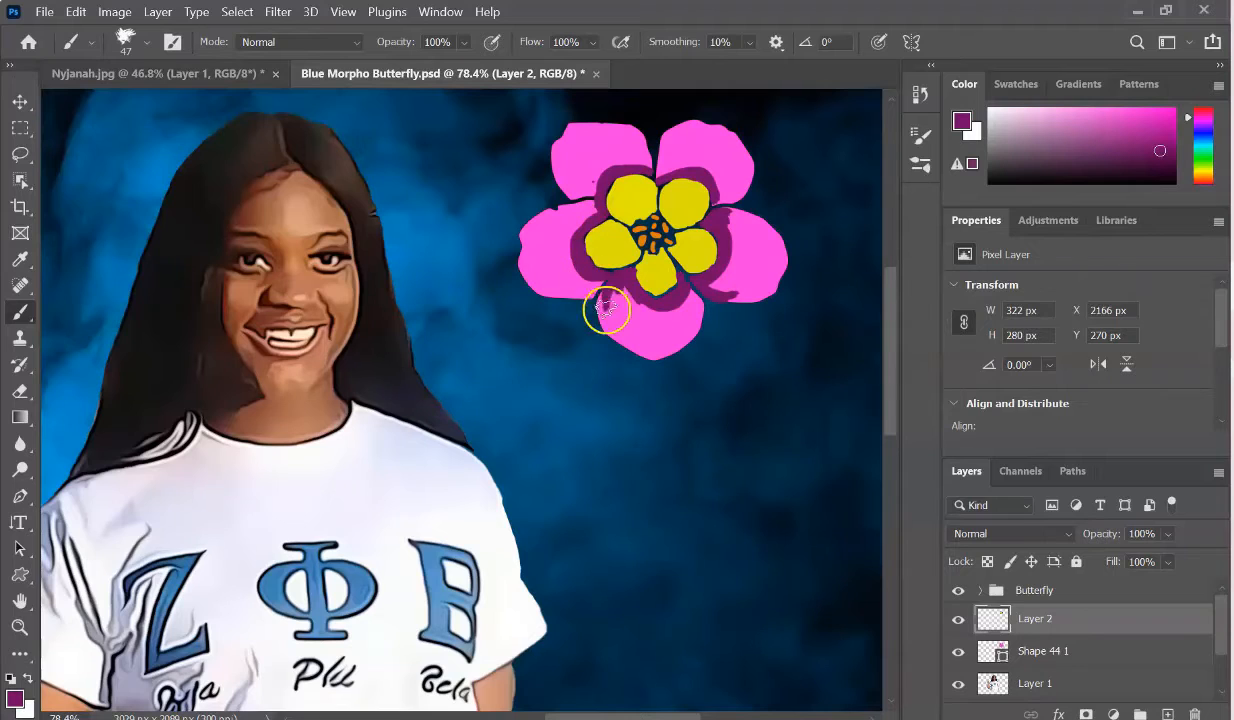
left_click_drag(603, 313, 631, 287)
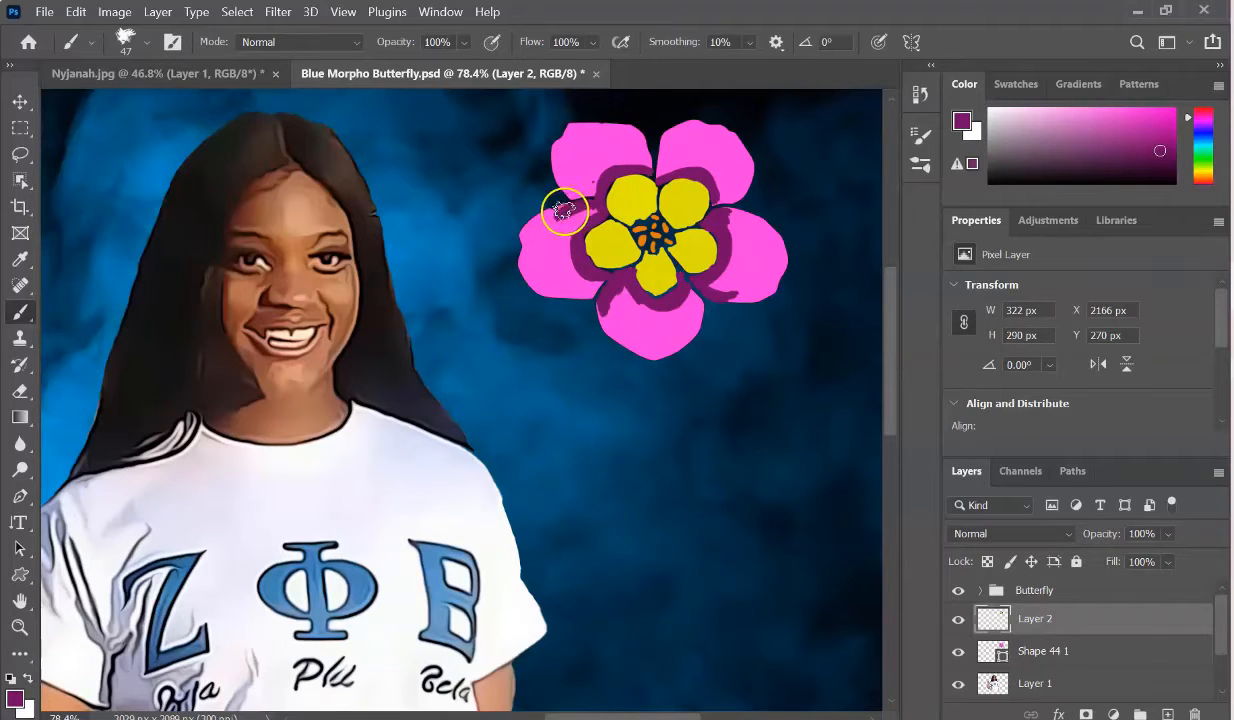
Extend the dark magenta shading along the outer edges of the side and upper pink petals
left_click_drag(564, 211, 545, 206)
left_click_drag(644, 146, 654, 140)
mouse_move(713, 178)
left_mouse_down()
mouse_move(747, 157)
mouse_move(728, 199)
mouse_move(744, 186)
mouse_move(746, 150)
left_mouse_up()
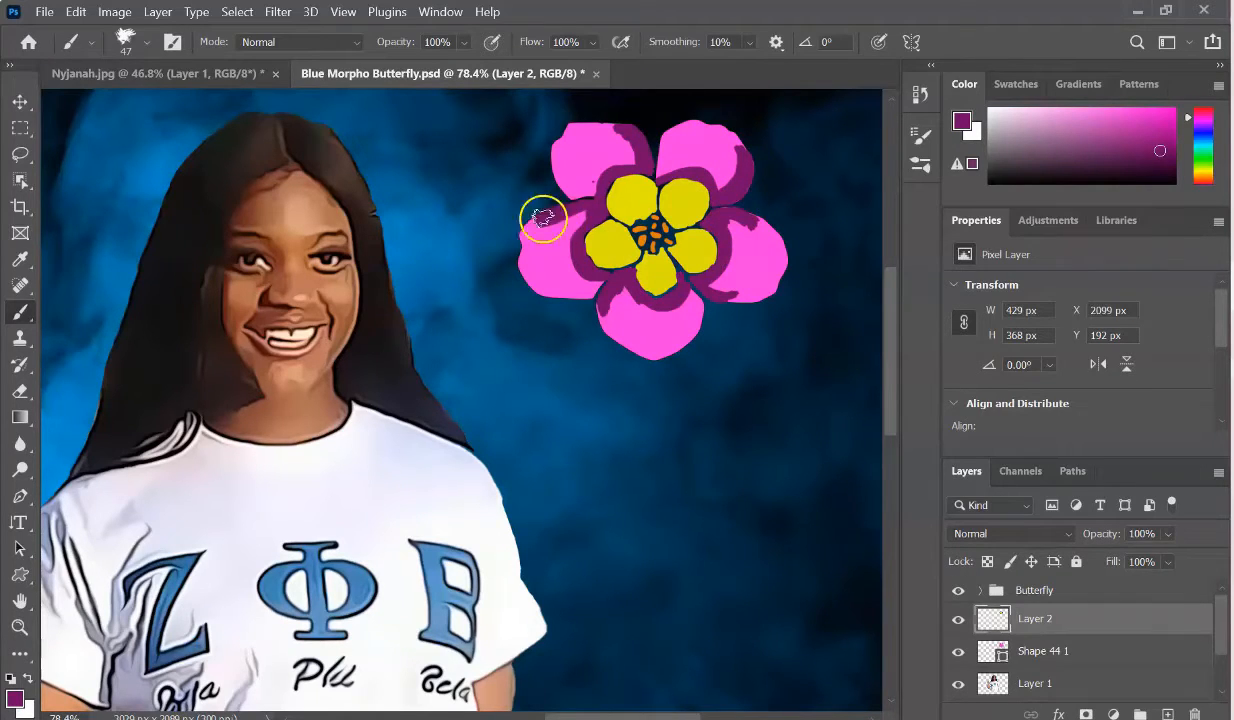
mouse_move(606, 124)
left_mouse_down()
mouse_move(639, 132)
mouse_move(571, 136)
left_mouse_up()
Paint light pink highlights on the five outer petals, and go over them with a slightly darker pink
left_click(1068, 118)
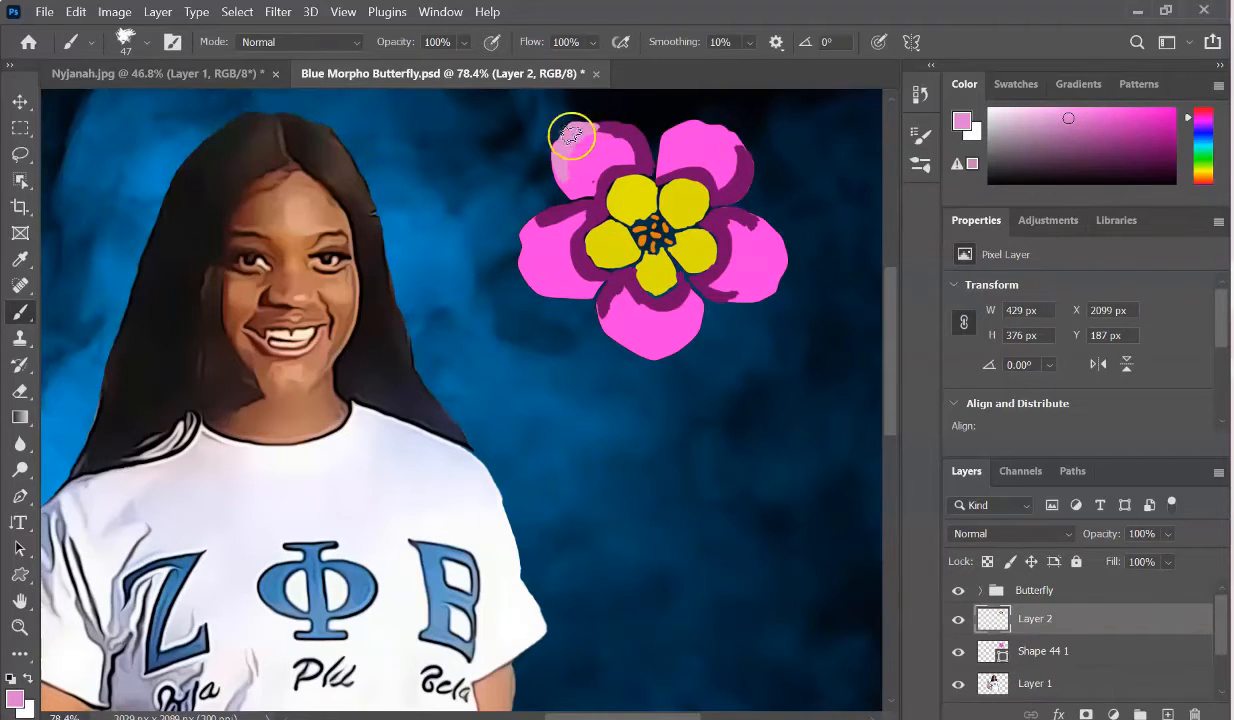
mouse_move(557, 286)
left_mouse_down()
mouse_move(653, 306)
mouse_move(579, 225)
mouse_move(562, 244)
mouse_move(678, 311)
mouse_move(639, 320)
mouse_move(600, 306)
mouse_move(612, 305)
mouse_move(624, 341)
mouse_move(763, 293)
mouse_move(777, 279)
mouse_move(747, 289)
mouse_move(776, 268)
mouse_move(766, 224)
mouse_move(723, 141)
mouse_move(693, 127)
mouse_move(739, 161)
mouse_move(705, 207)
mouse_move(683, 163)
left_mouse_up()
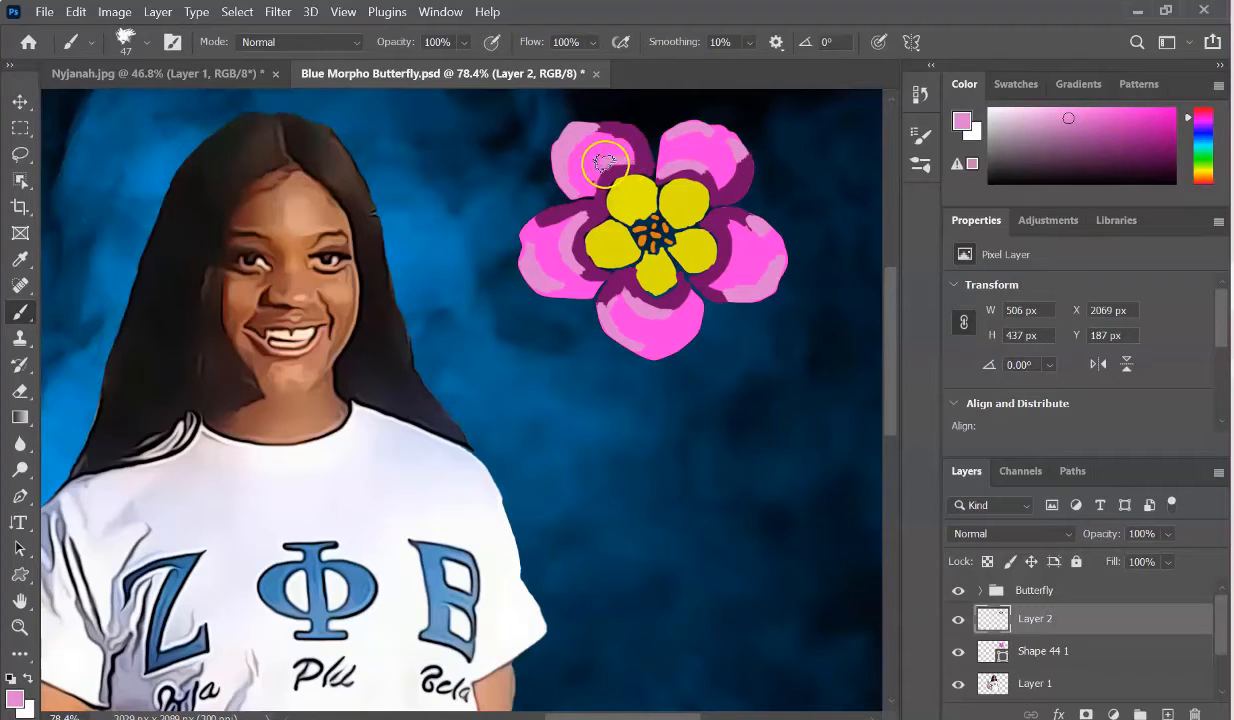
left_click(1084, 124)
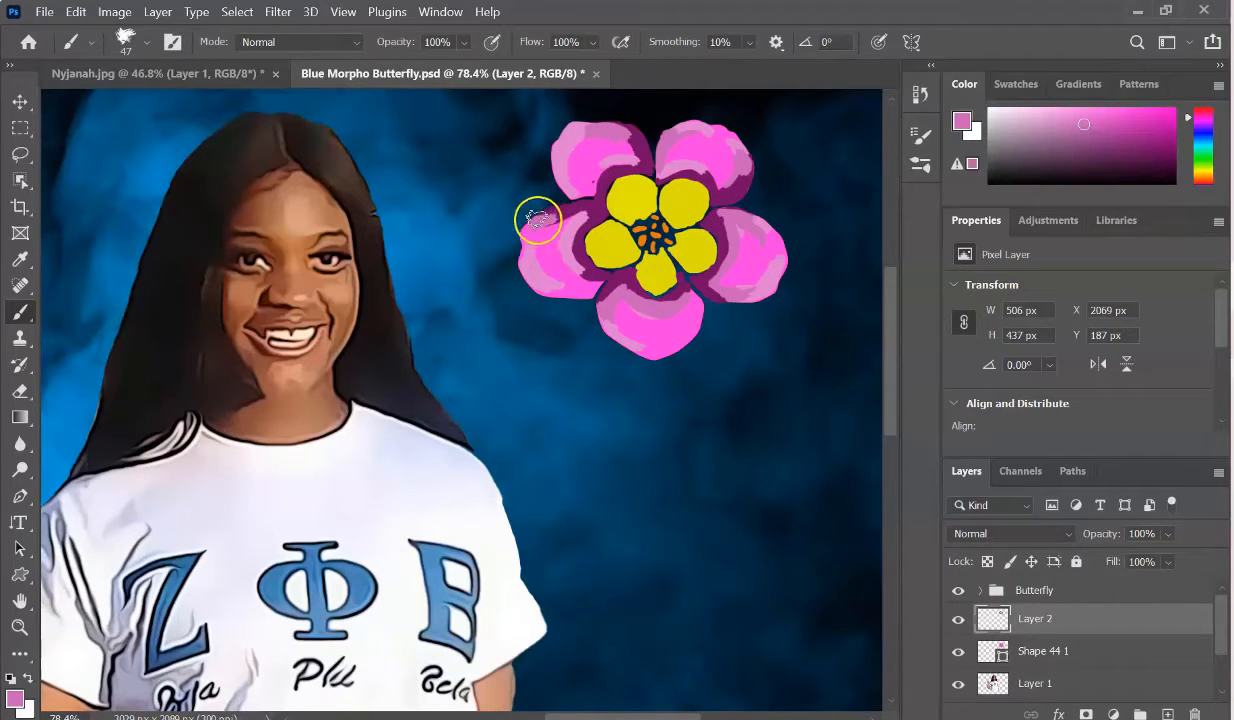
Sample the inner petals' yellow, shift it towards orange and shade the yellow petals near the flower's centre with a 23 px brush
left_click(20, 443)
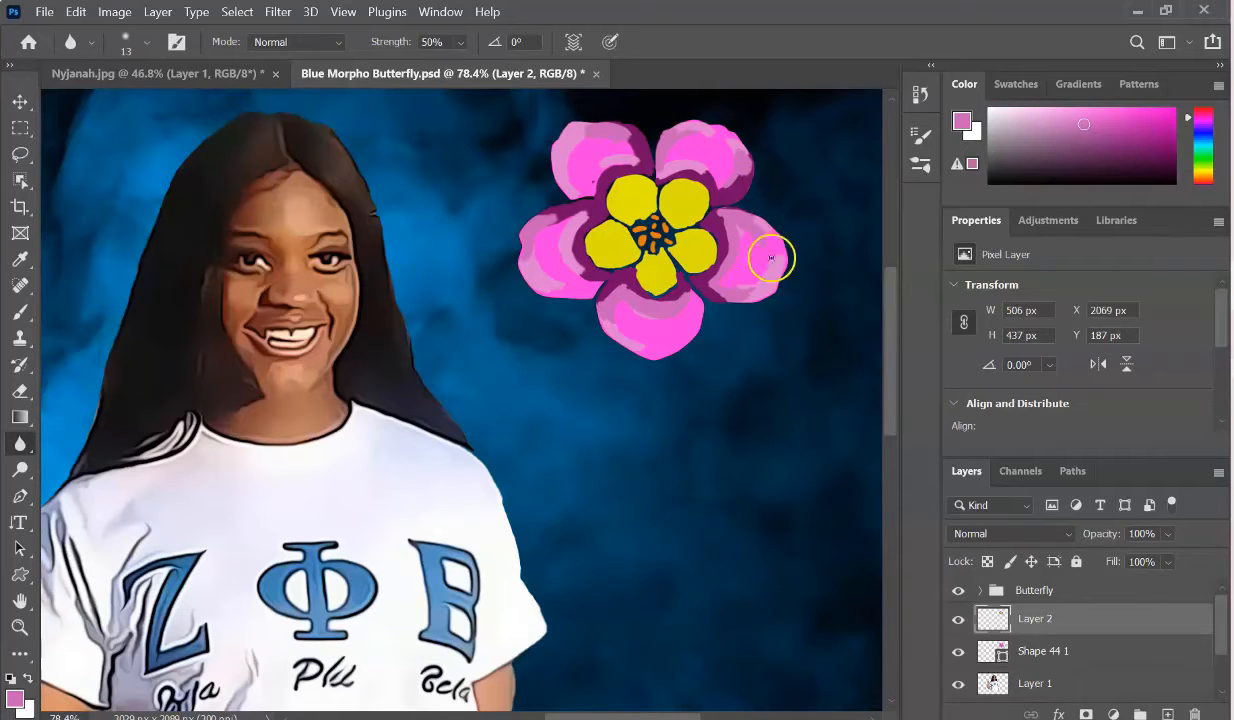
left_click(20, 259)
left_click(632, 197)
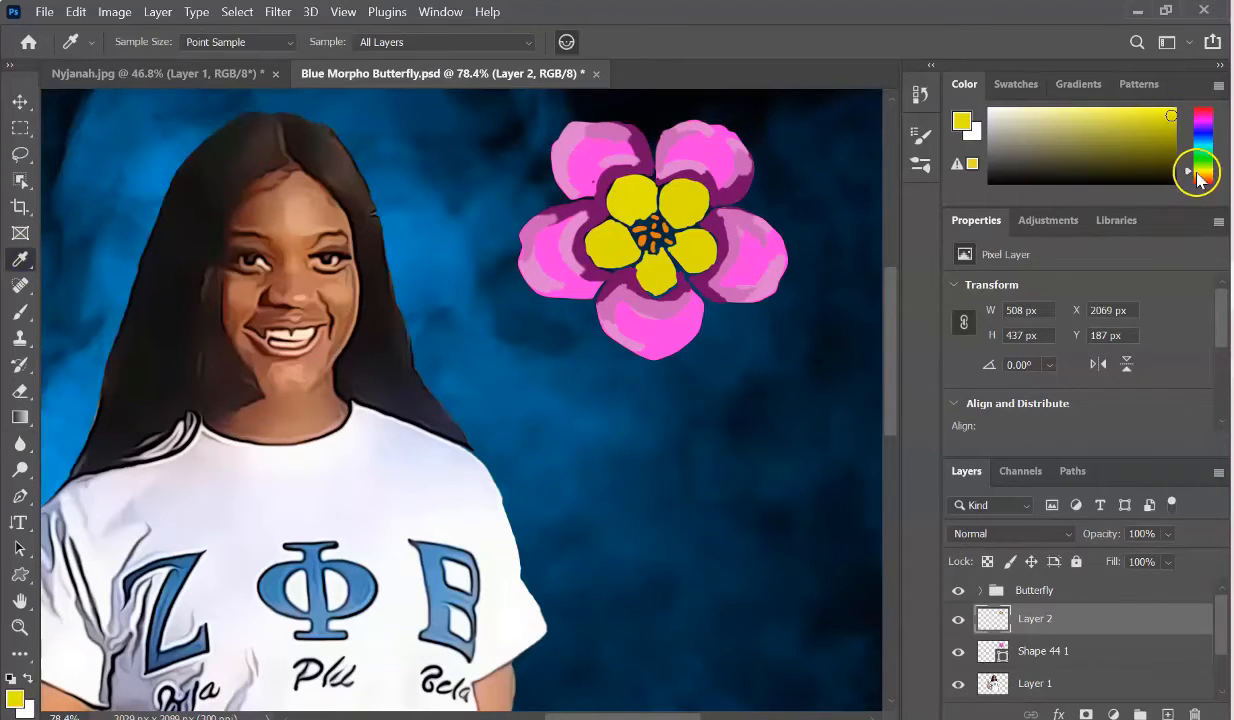
left_click(1200, 174)
left_click(20, 312)
right_click(645, 192)
left_click_drag(875, 300, 867, 300)
left_click(654, 210)
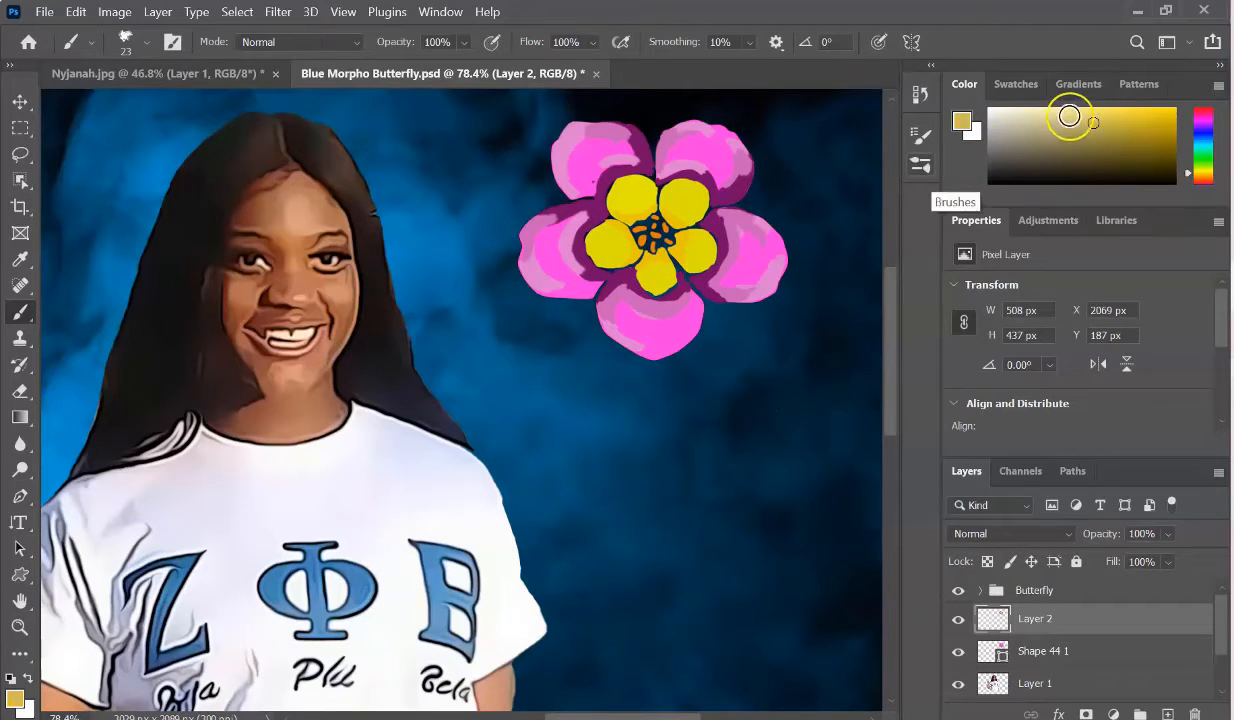
Paint pale yellow highlights on the outer parts of the flower's five yellow inner petals
left_click(1093, 122)
key("i")
left_click(660, 167)
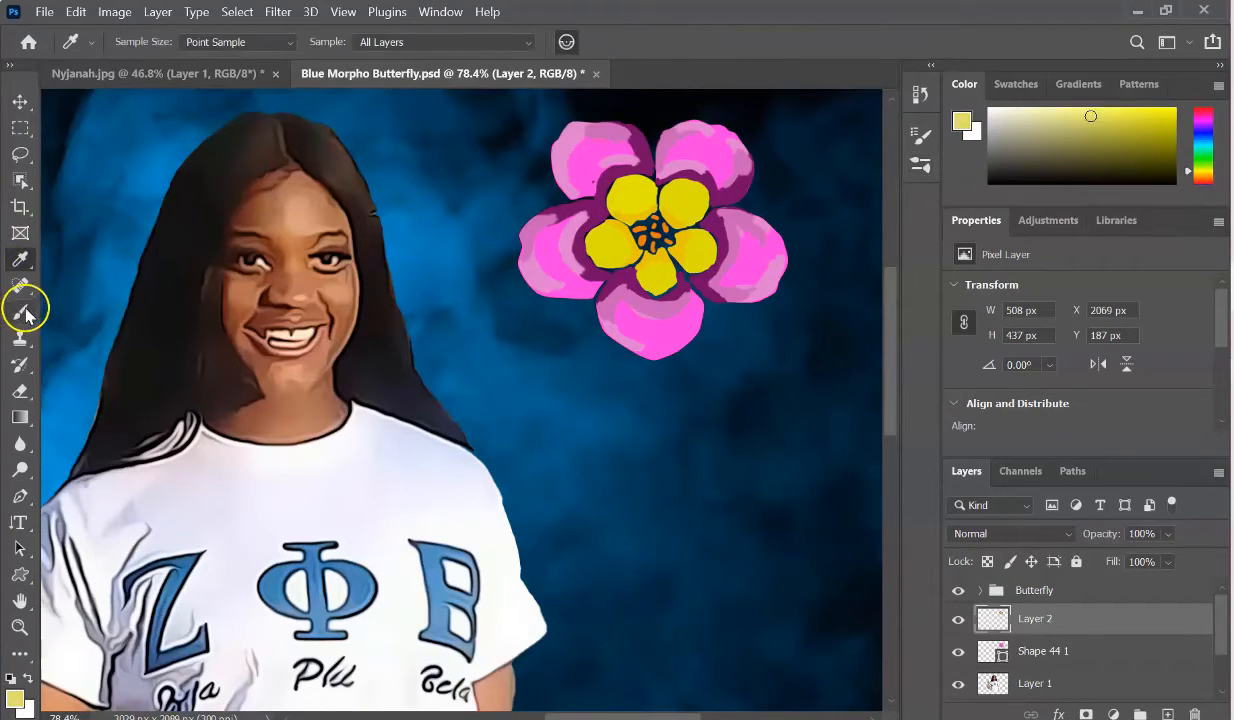
key("b")
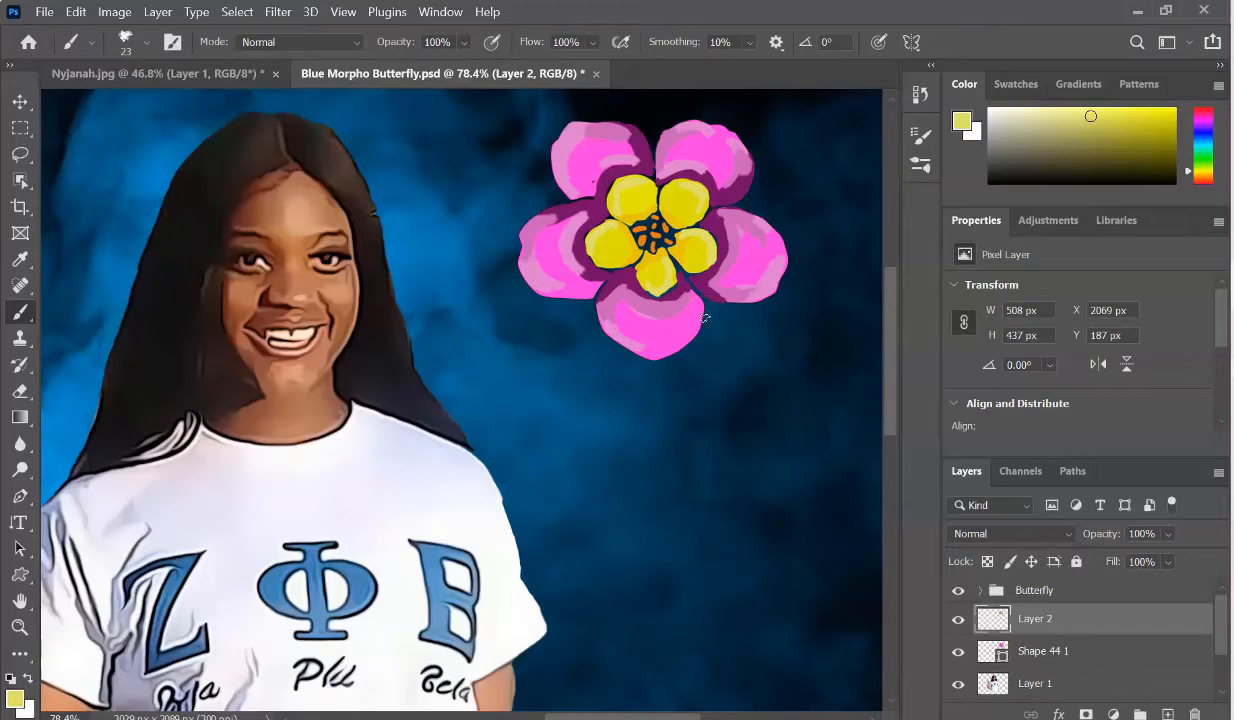
Sample the light pink from the right outer petal and paint it along that petal's outer edge
key("i")
left_click(767, 232)
key("b")
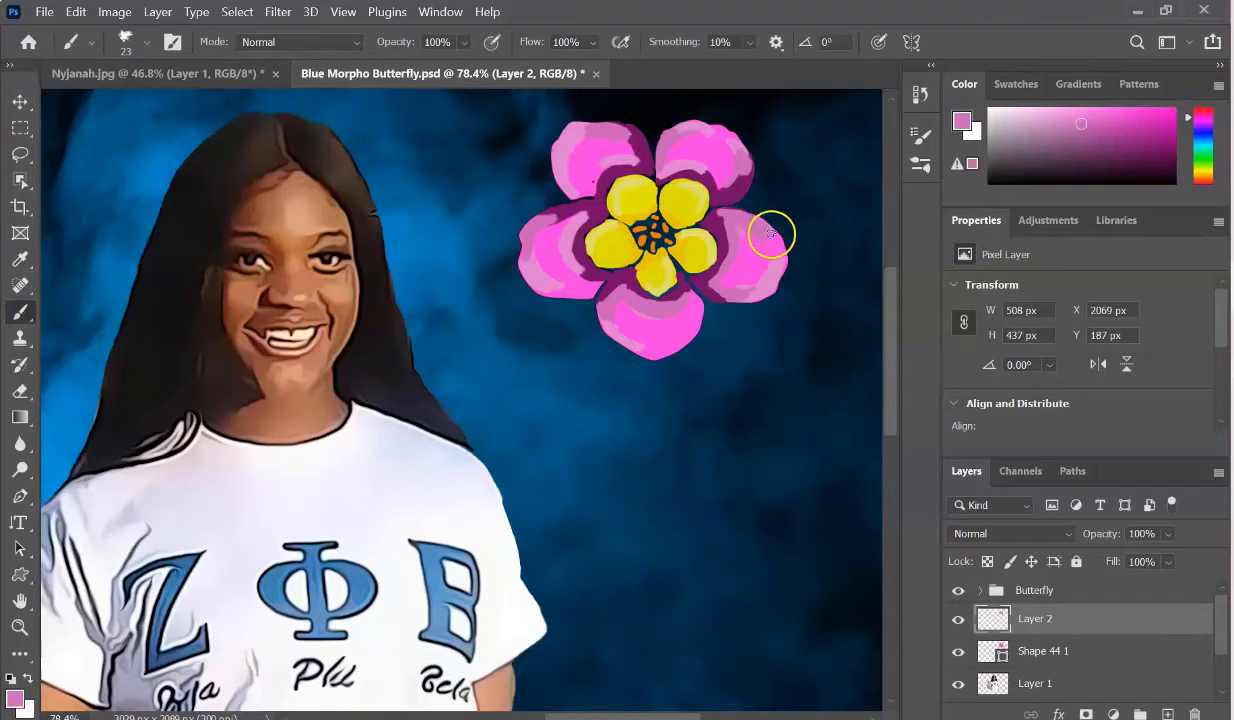
mouse_move(770, 234)
left_mouse_down()
mouse_move(766, 228)
mouse_move(745, 232)
mouse_move(766, 243)
mouse_move(750, 289)
left_mouse_up()
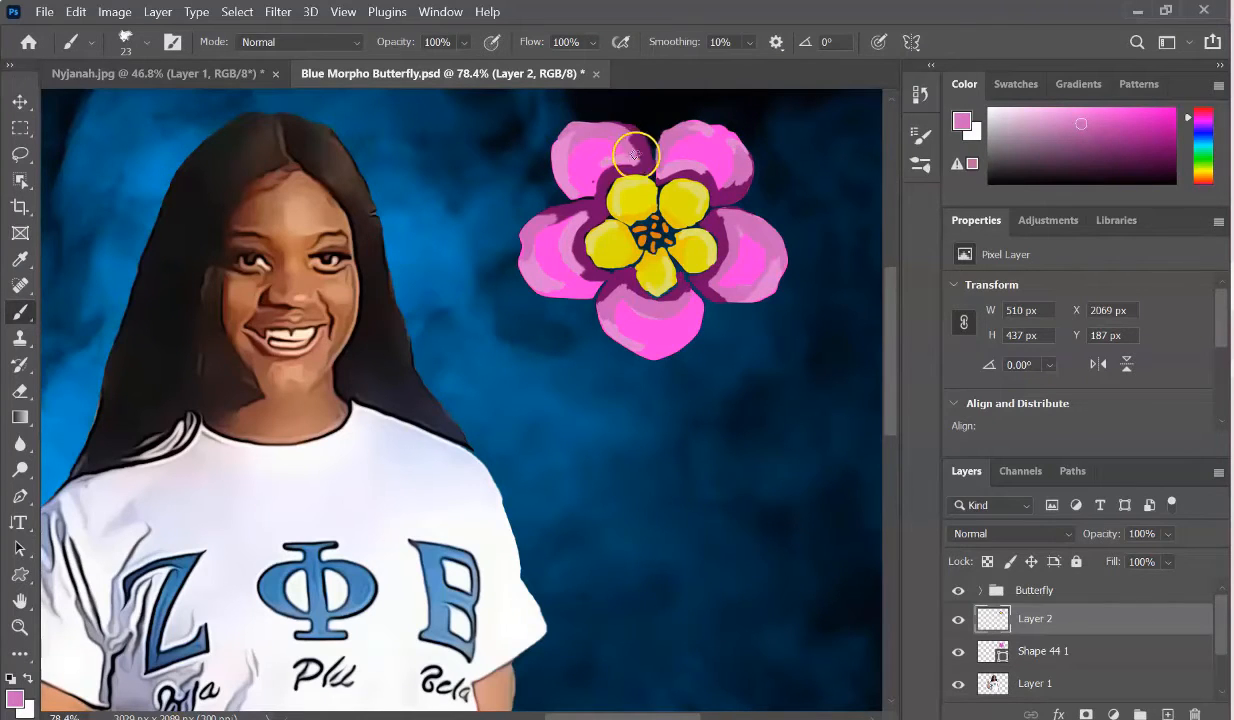
Set the brush opacity to 41% and blend translucent light pink over the shading of the outer petals
left_click(464, 42)
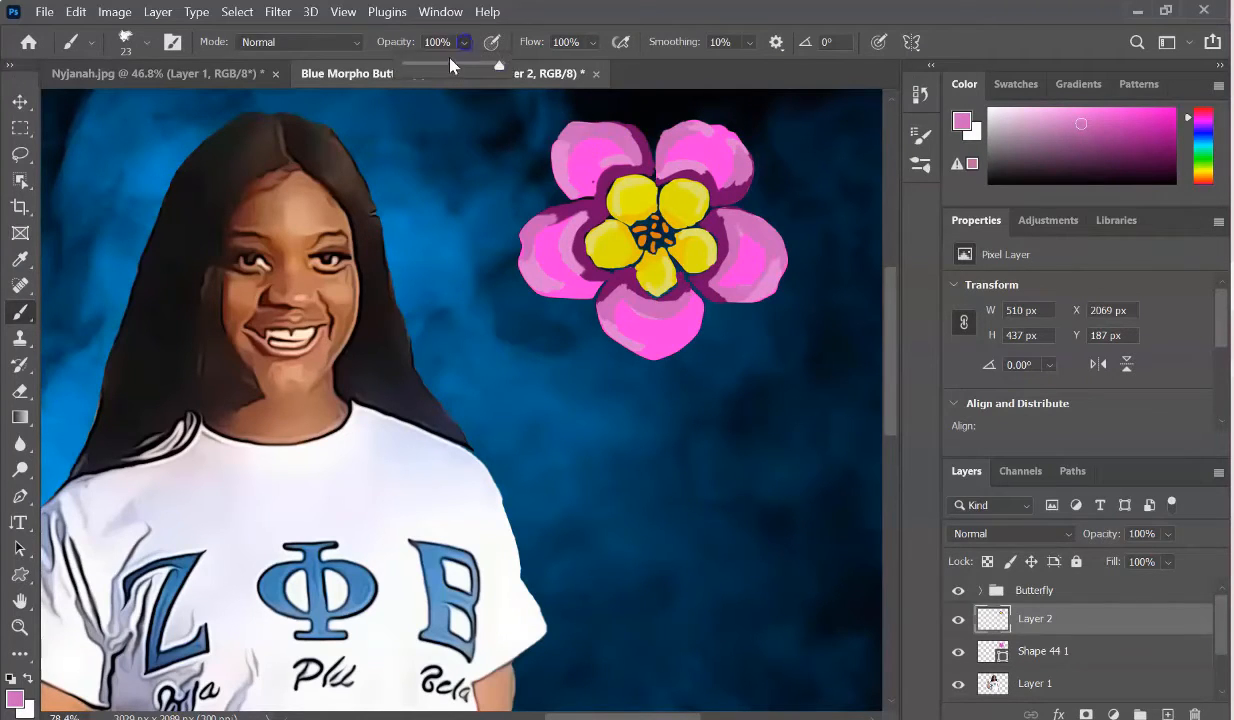
left_click_drag(450, 66, 433, 66)
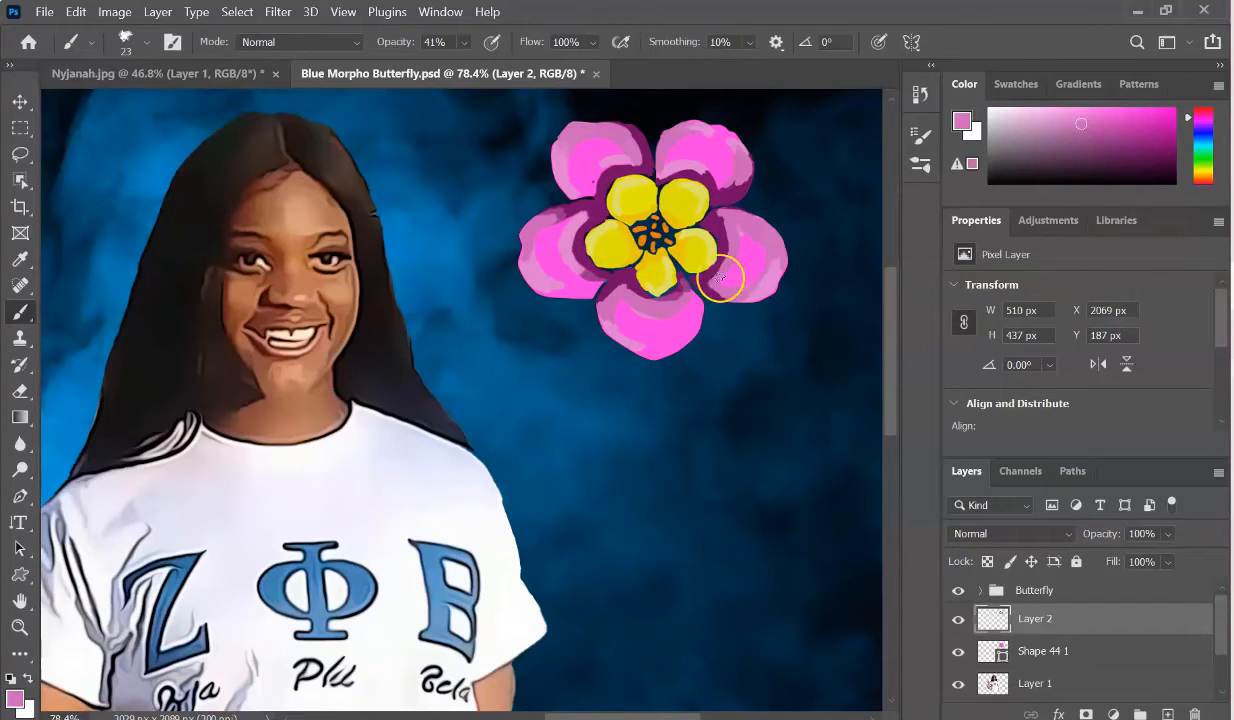
mouse_move(720, 280)
left_mouse_down()
mouse_move(741, 286)
mouse_move(779, 264)
left_mouse_up()
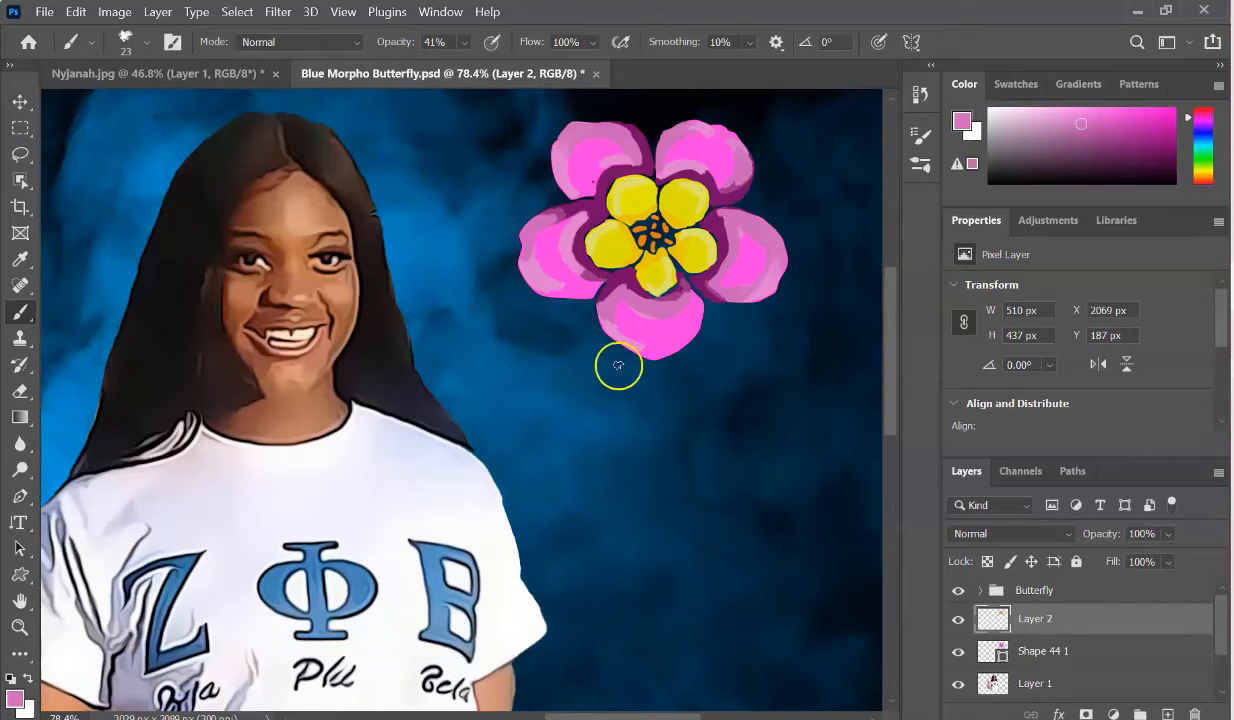
scroll(710, 370, "down", 4)
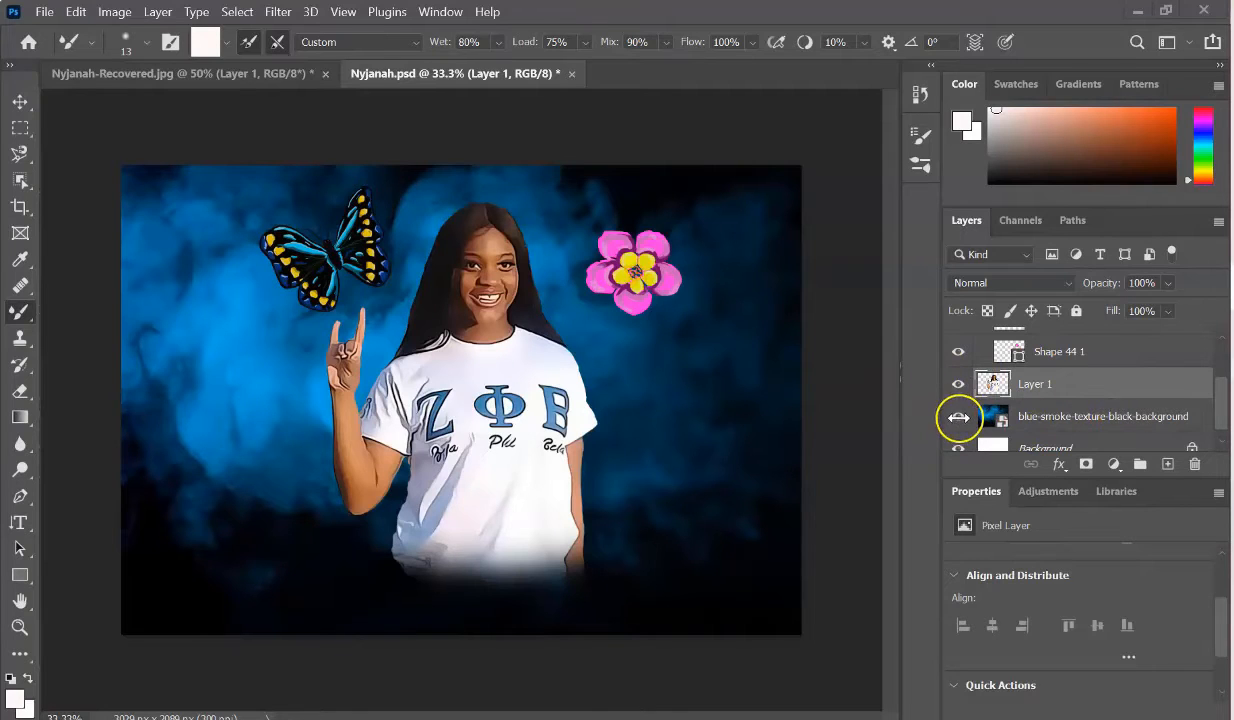
Hide the blue smoke layer and place texture-purple-smoke-black-background from the Backgrounds > Smoke folder as an embedded image
left_click(958, 417)
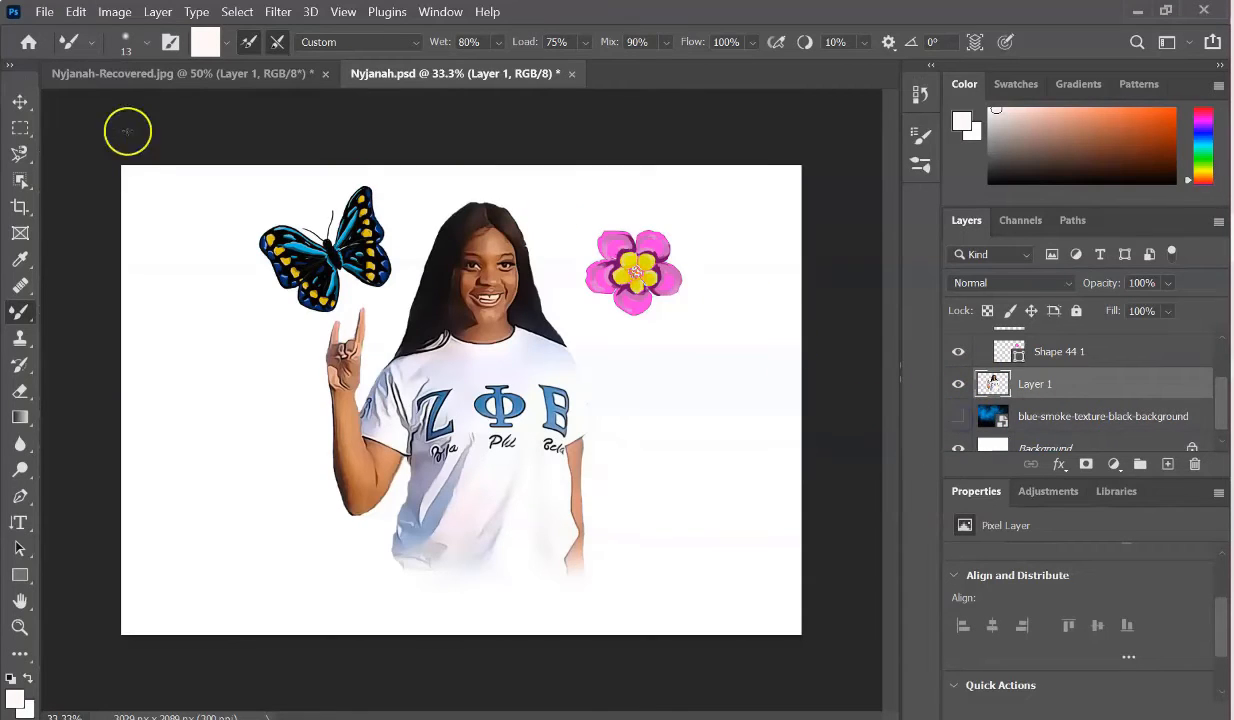
left_click(43, 12)
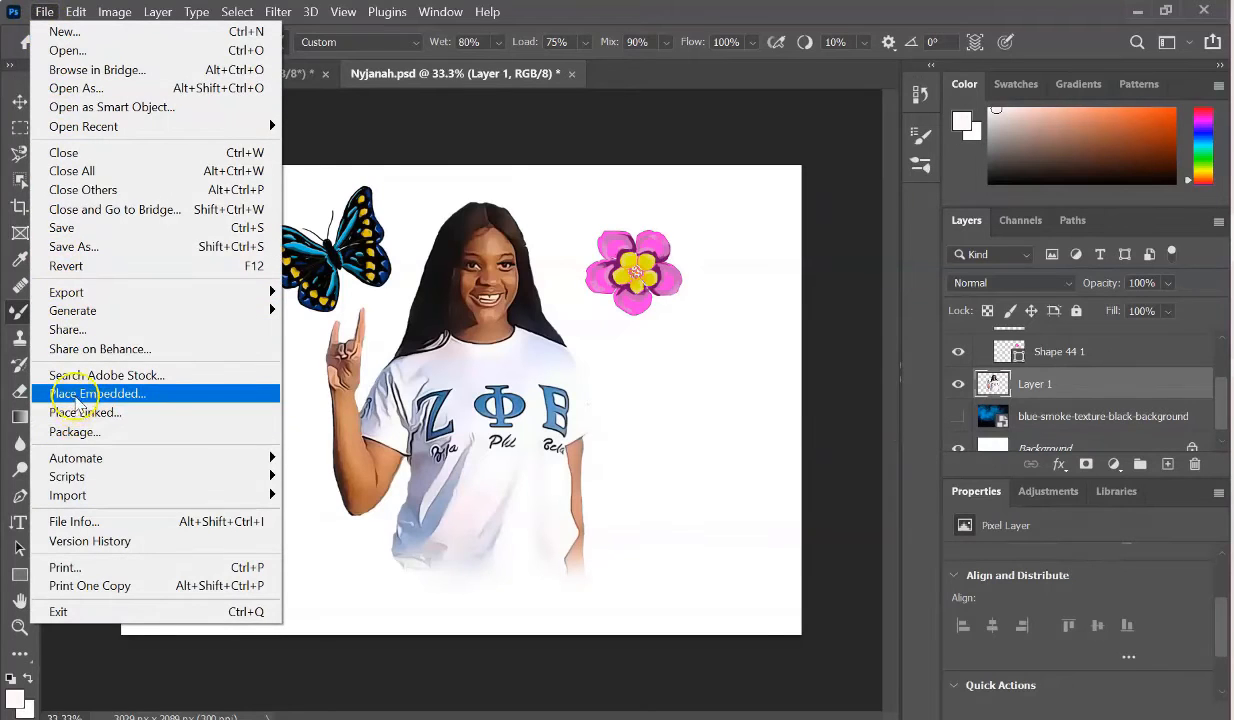
left_click(80, 396)
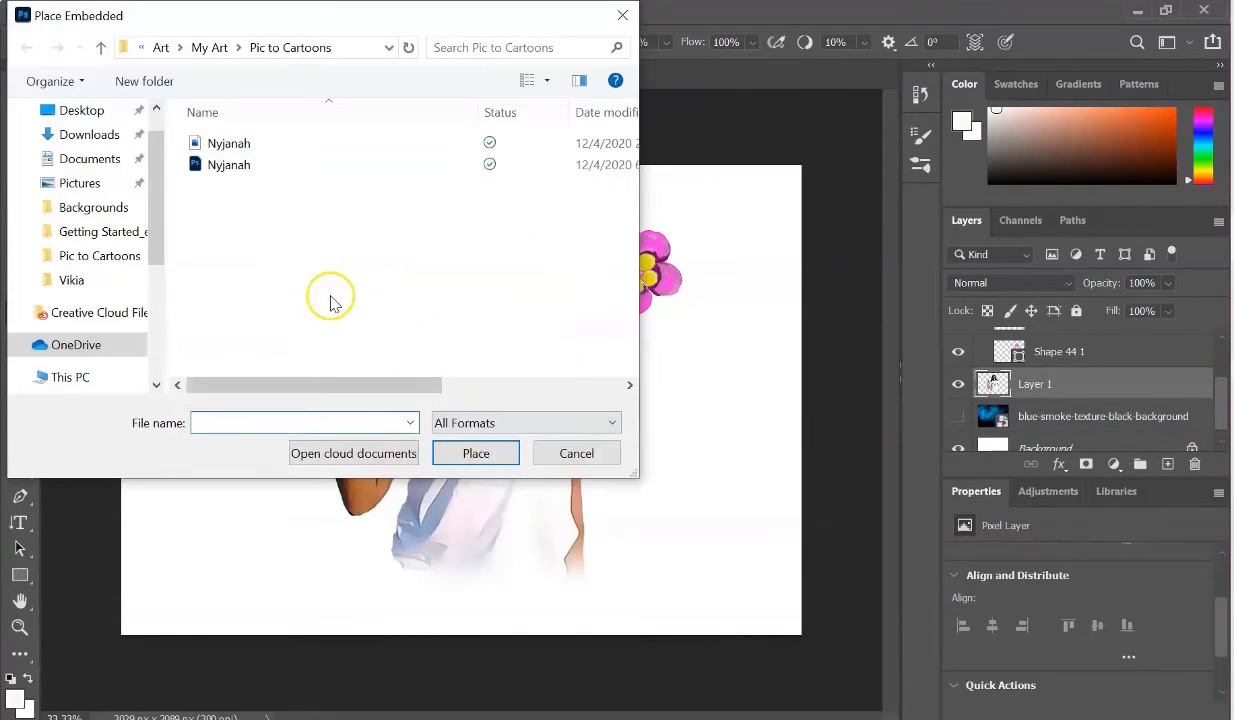
left_click(80, 207)
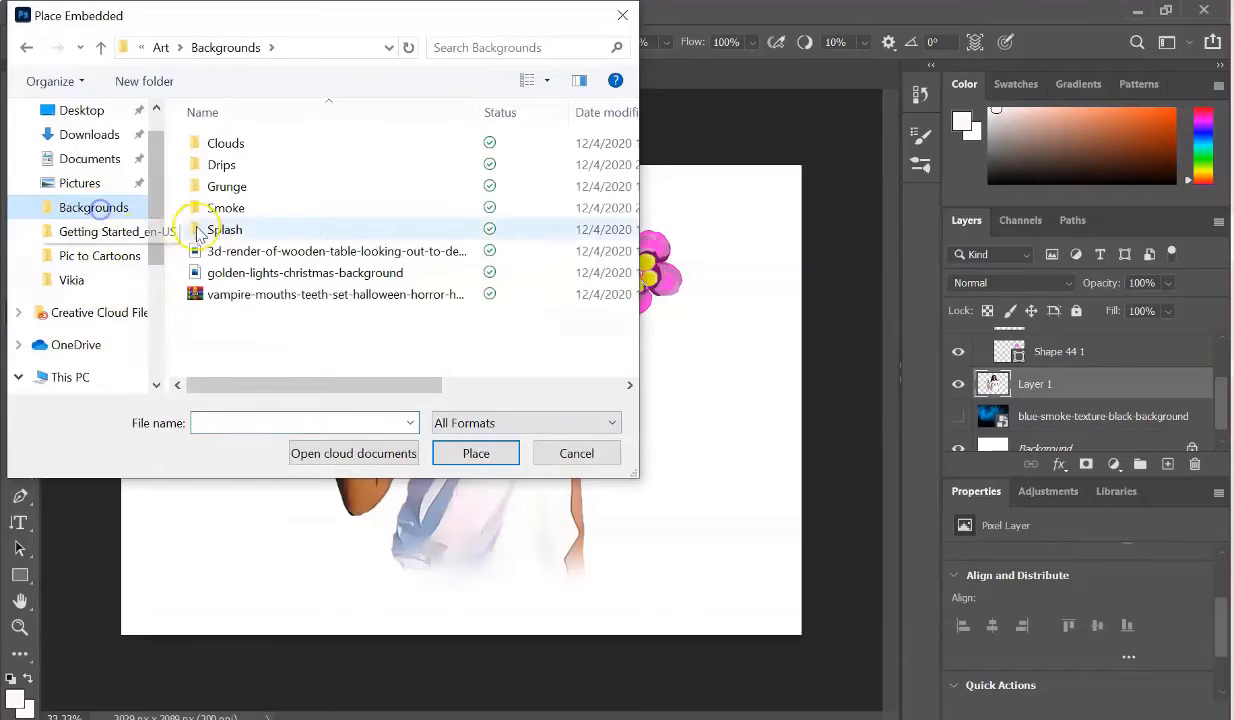
double_click(226, 208)
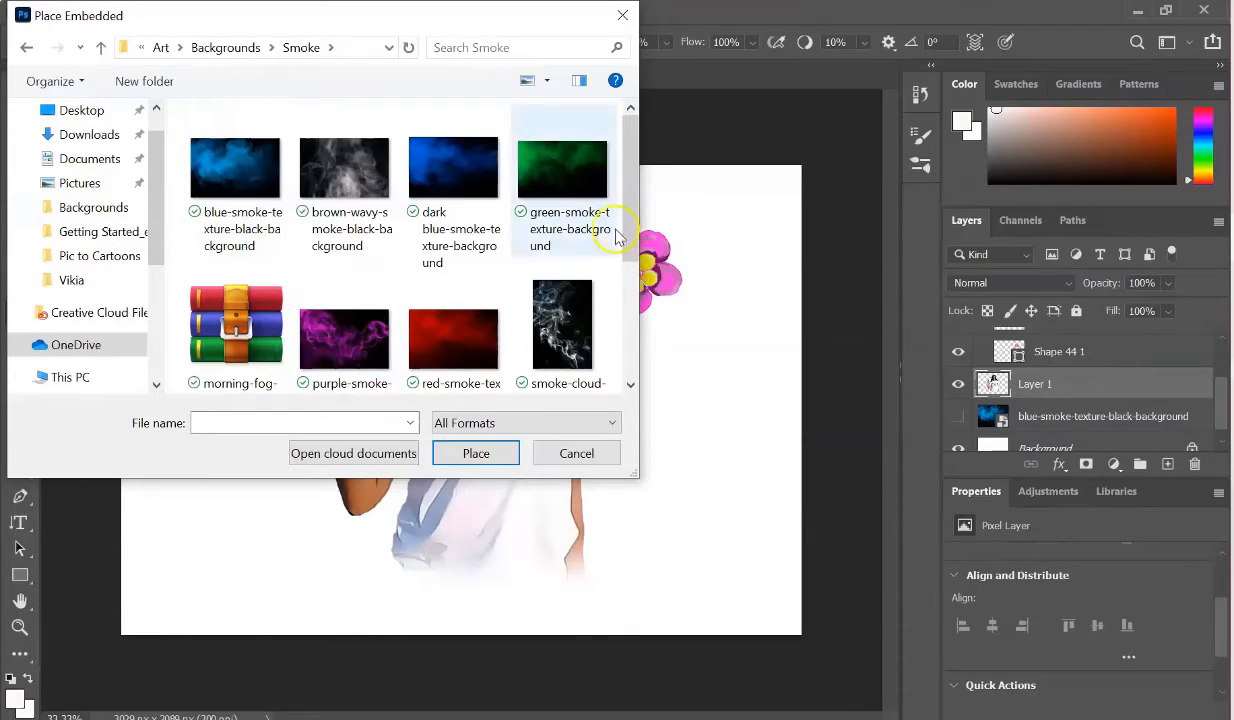
left_click_drag(628, 232, 627, 314)
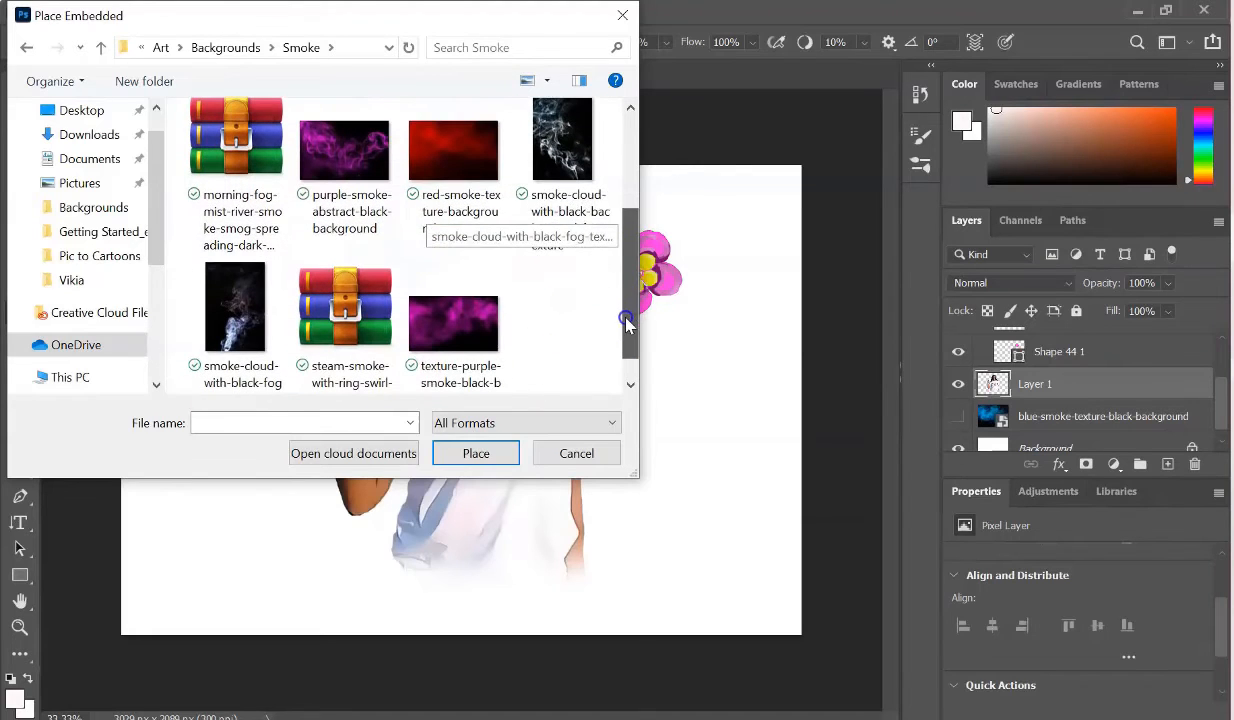
left_click(488, 339)
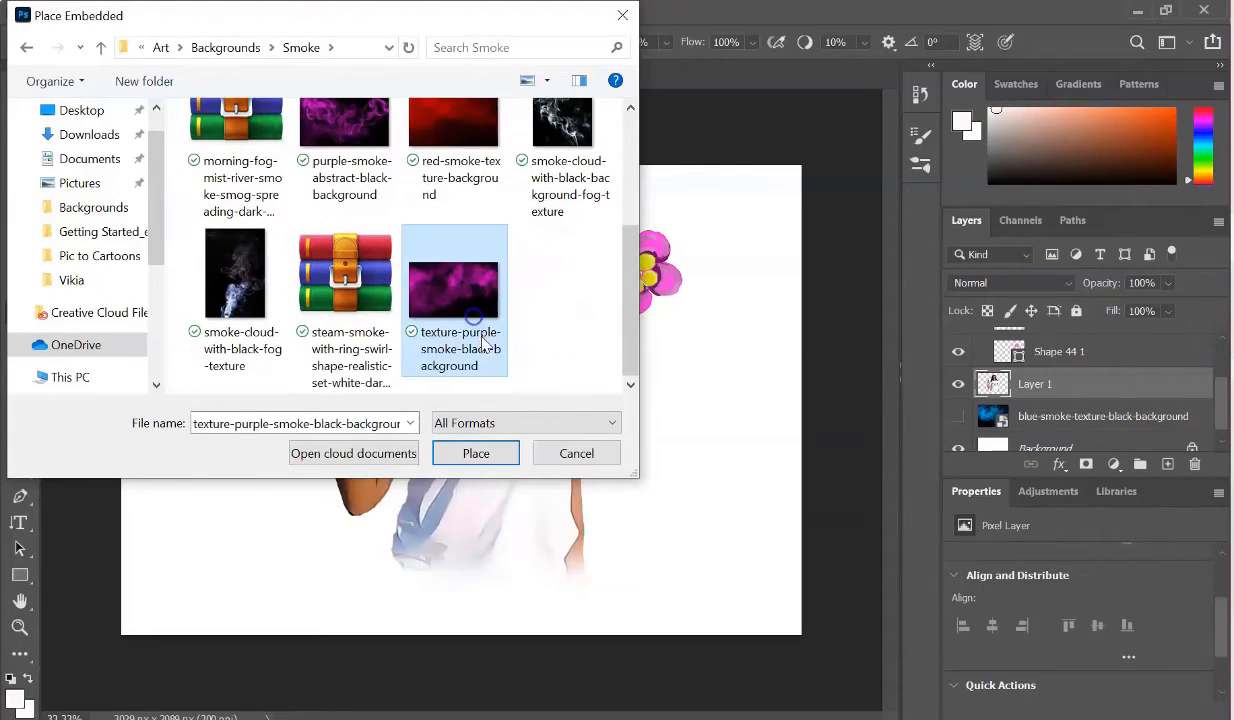
left_click(472, 451)
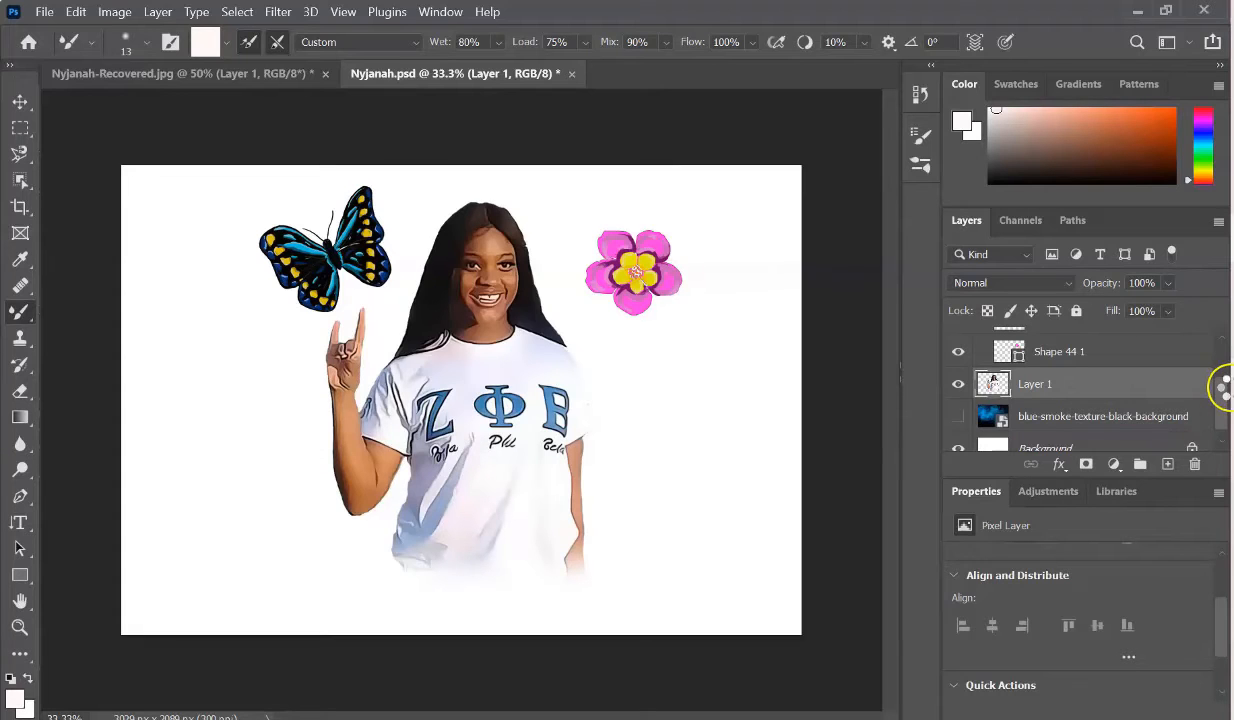
Move the purple smoke layer beneath Layer 1 and scale it to about 77% so it covers the whole canvas
left_click_drag(1225, 386, 868, 482)
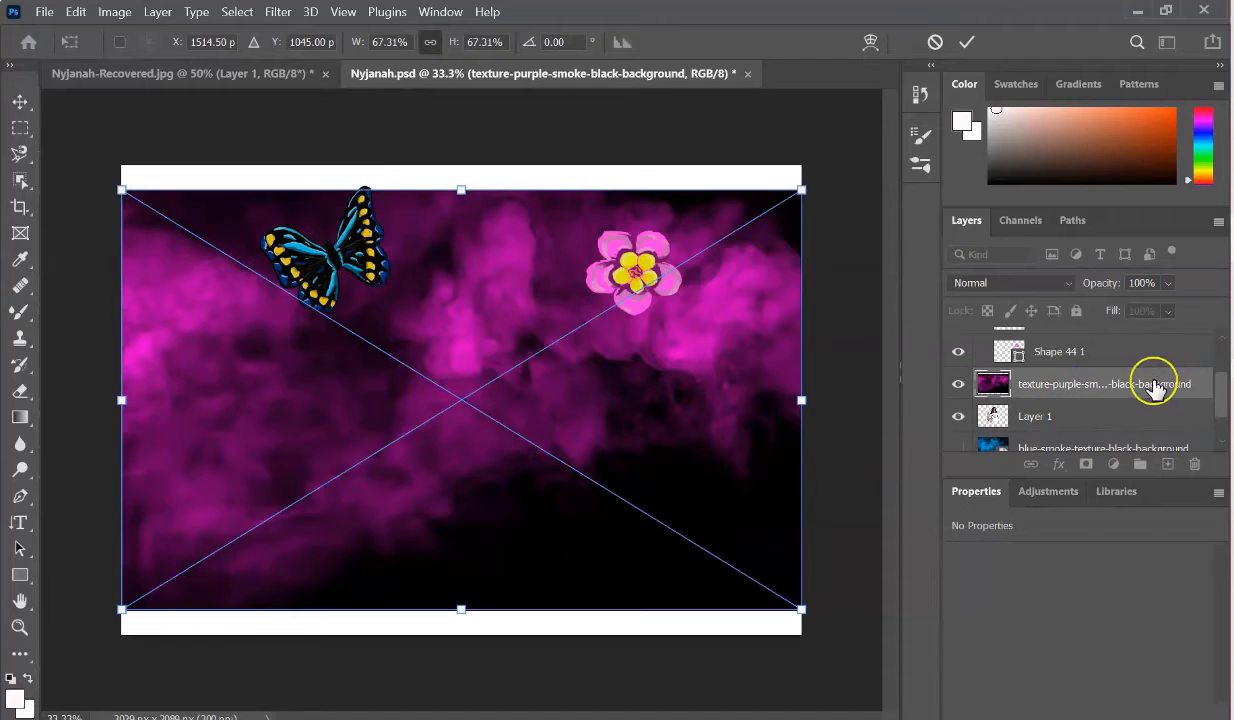
left_click_drag(1125, 388, 1121, 450)
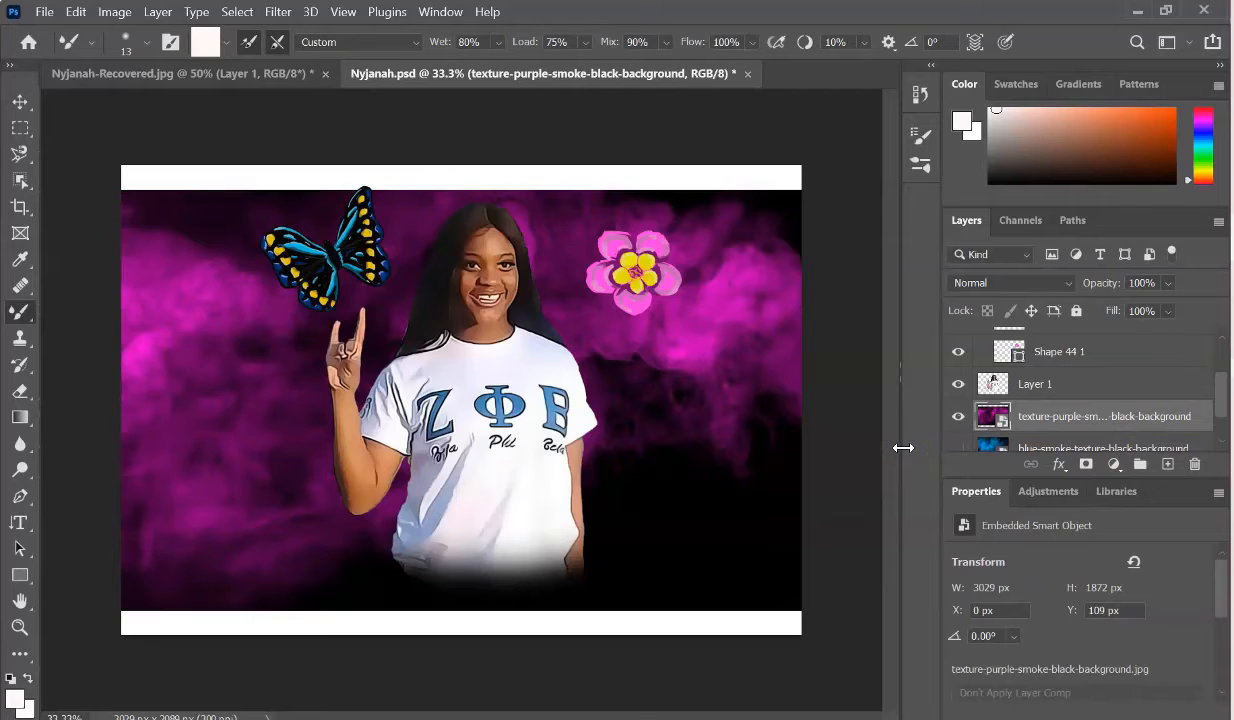
key("ctrl+t")
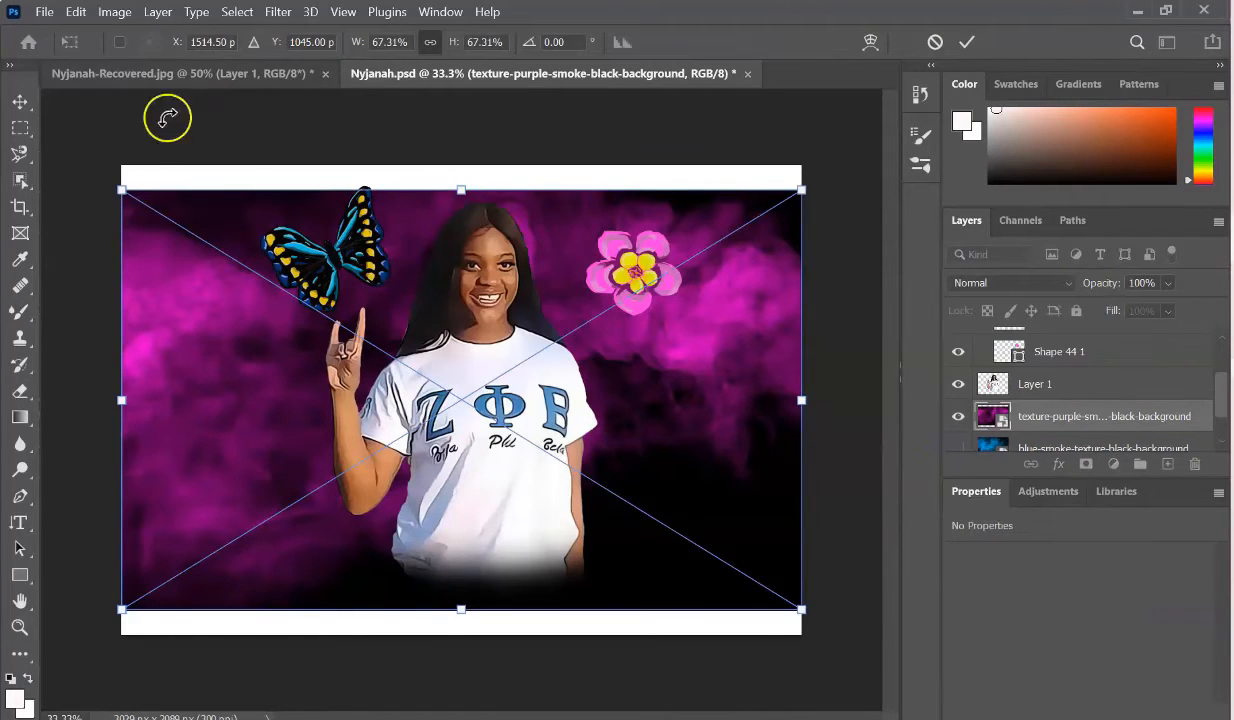
left_click_drag(119, 169, 113, 102)
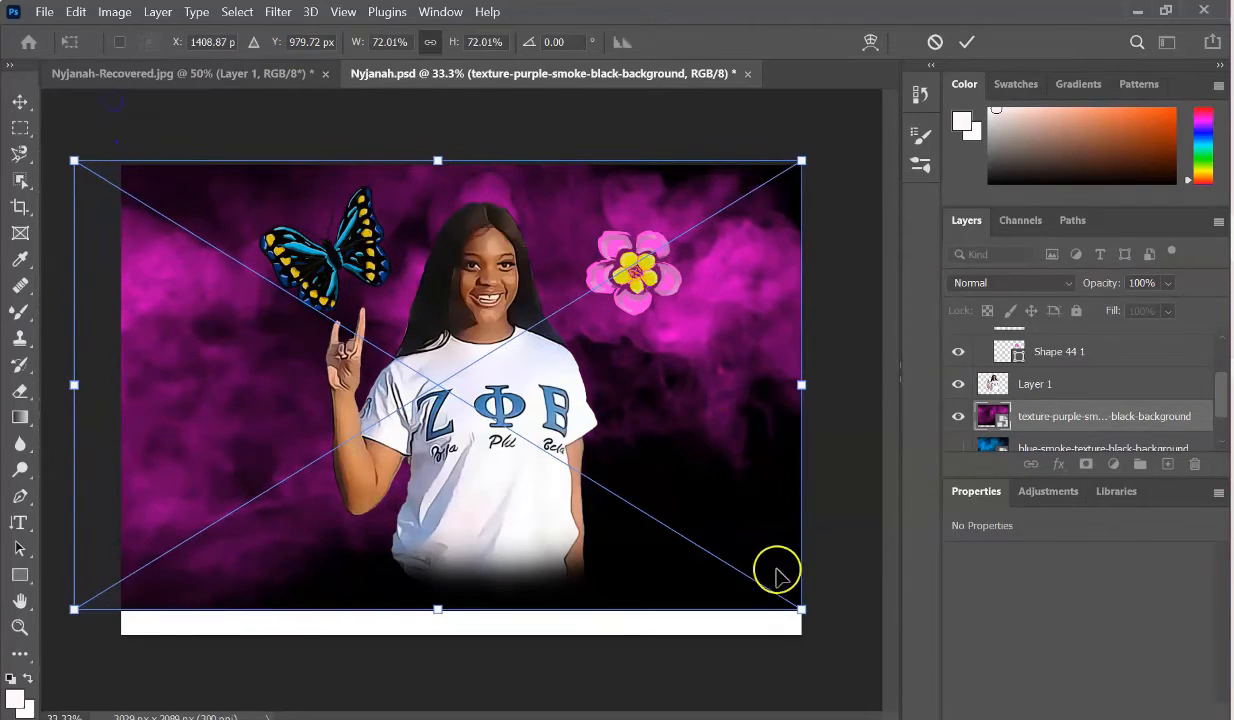
left_click_drag(801, 608, 835, 679)
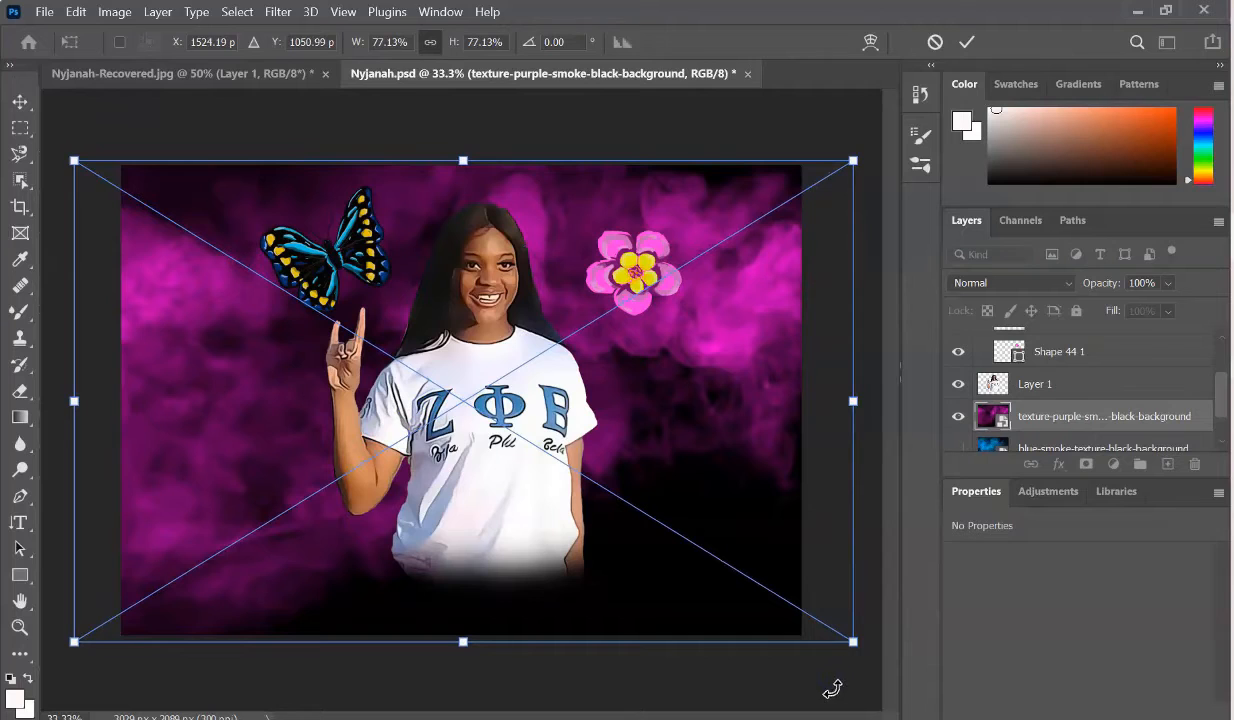
left_click(966, 42)
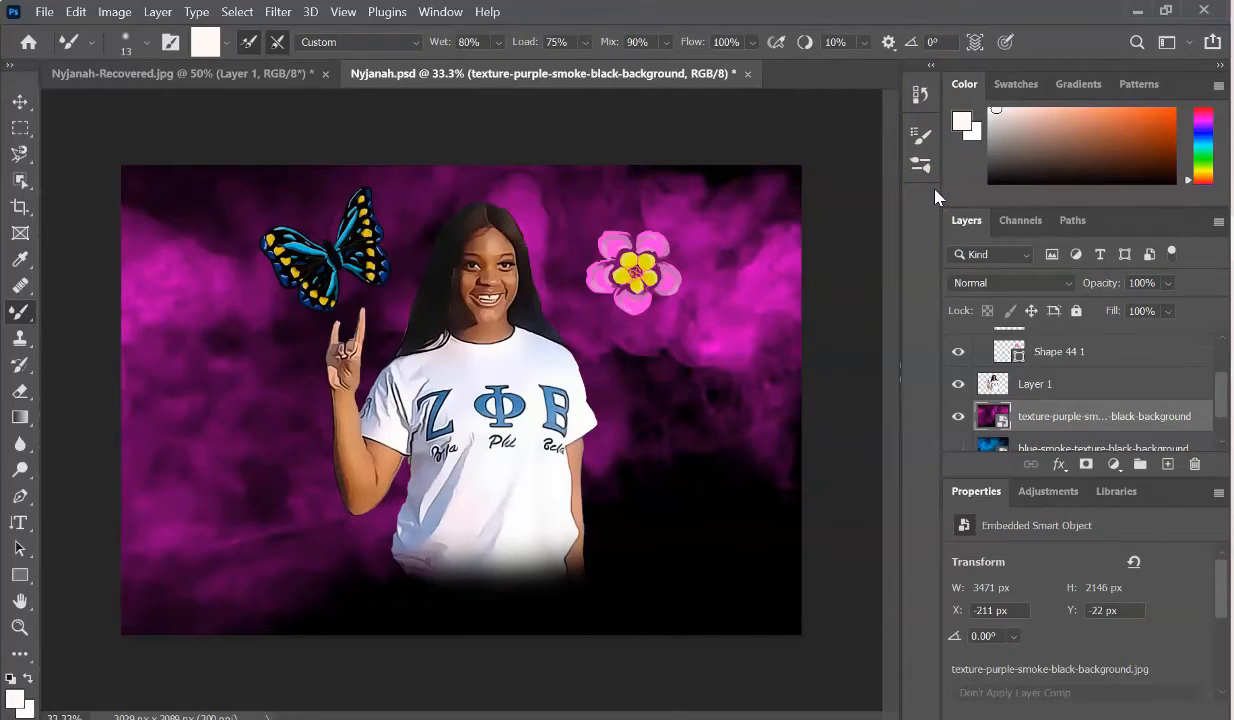
Hide and reshow the woman's layer, and switch the background from purple smoke to blue smoke for comparison
left_click(958, 384)
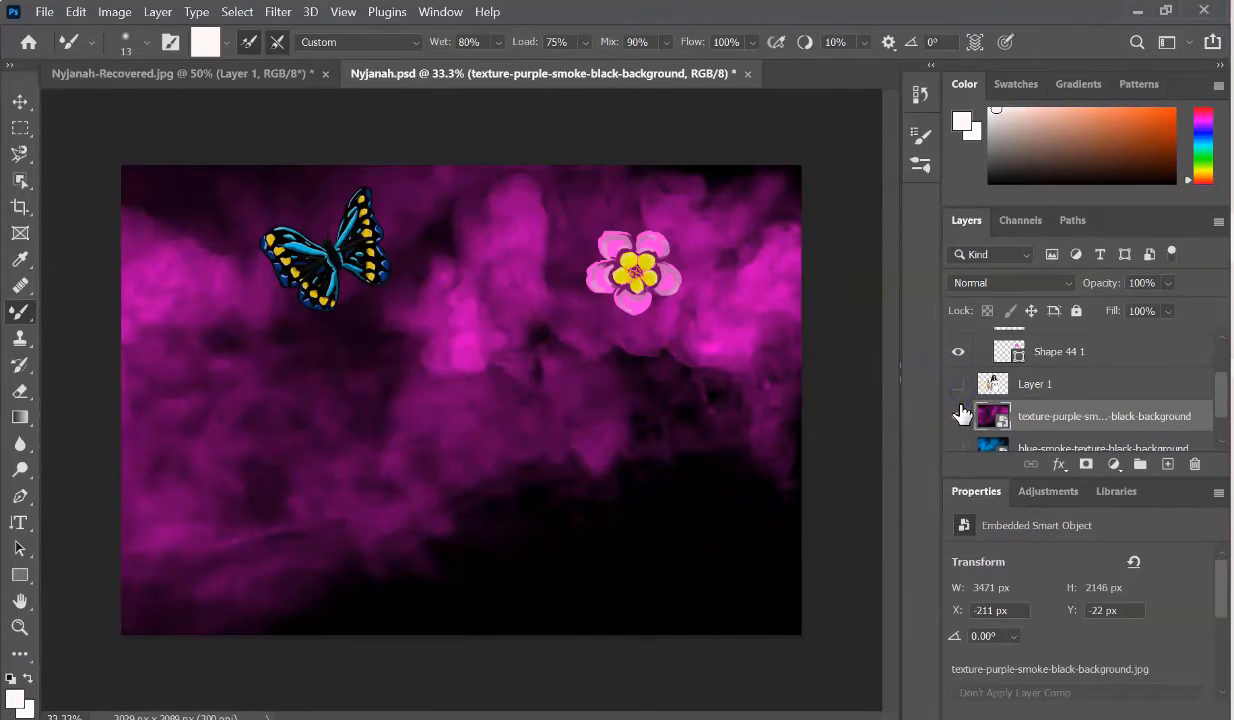
left_click(958, 384)
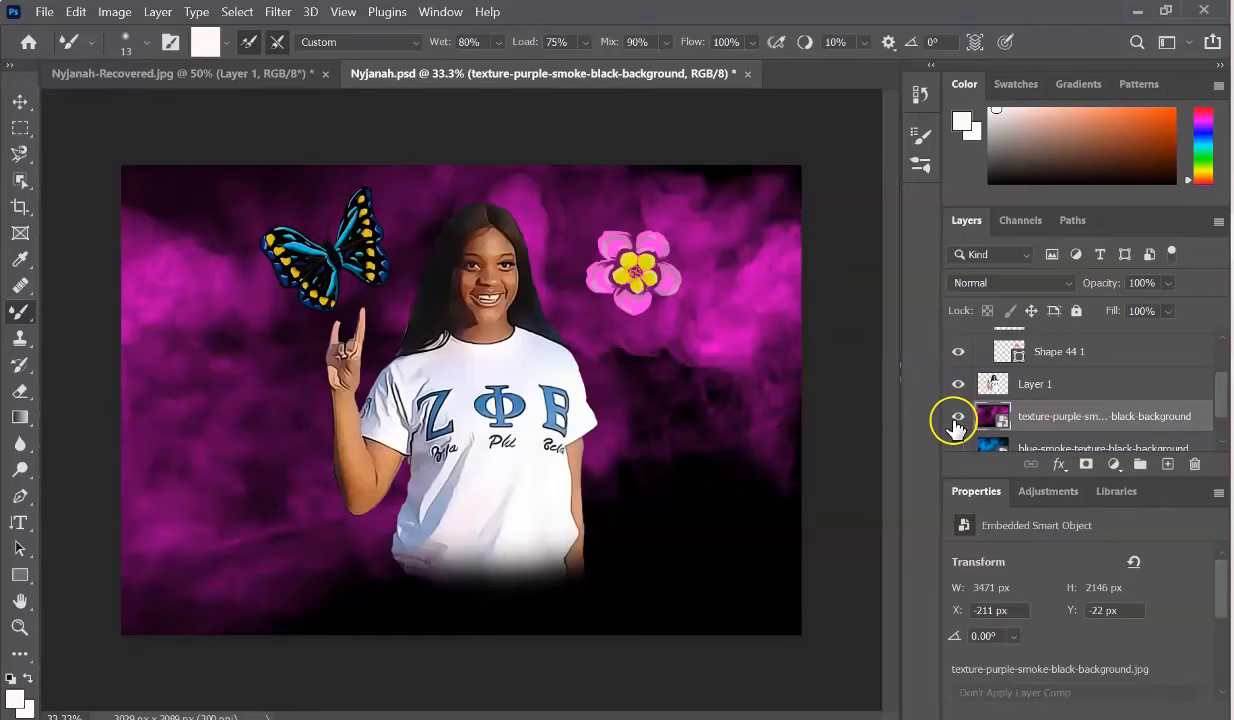
left_click(958, 417)
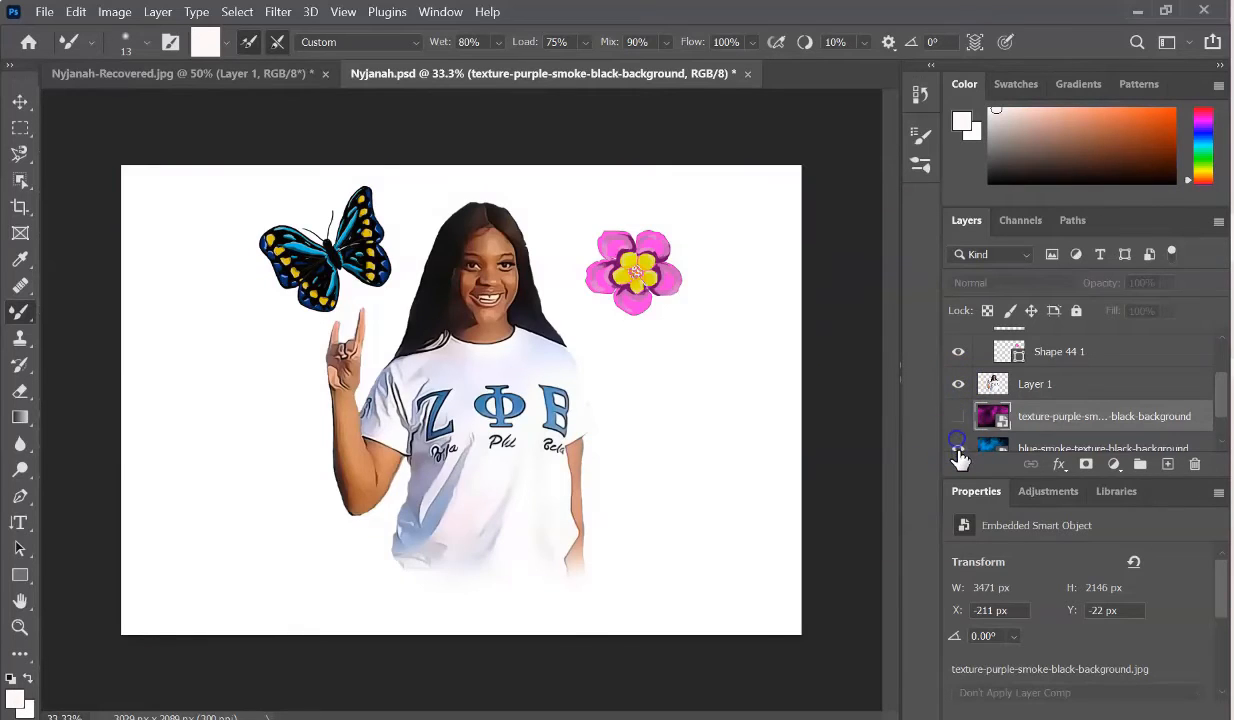
left_click(958, 450)
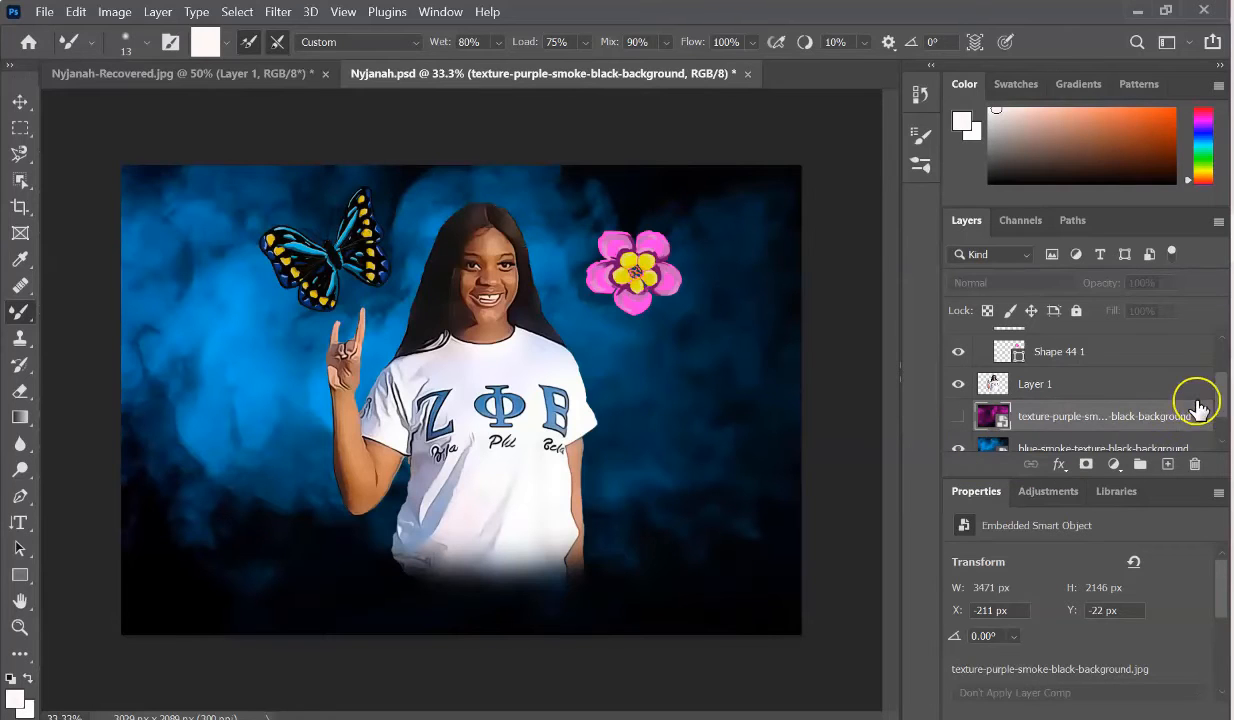
Toggle the flower's Shape 44 1 layer off and back on, and hide the whole Flower group
left_click_drag(1220, 400, 1216, 358)
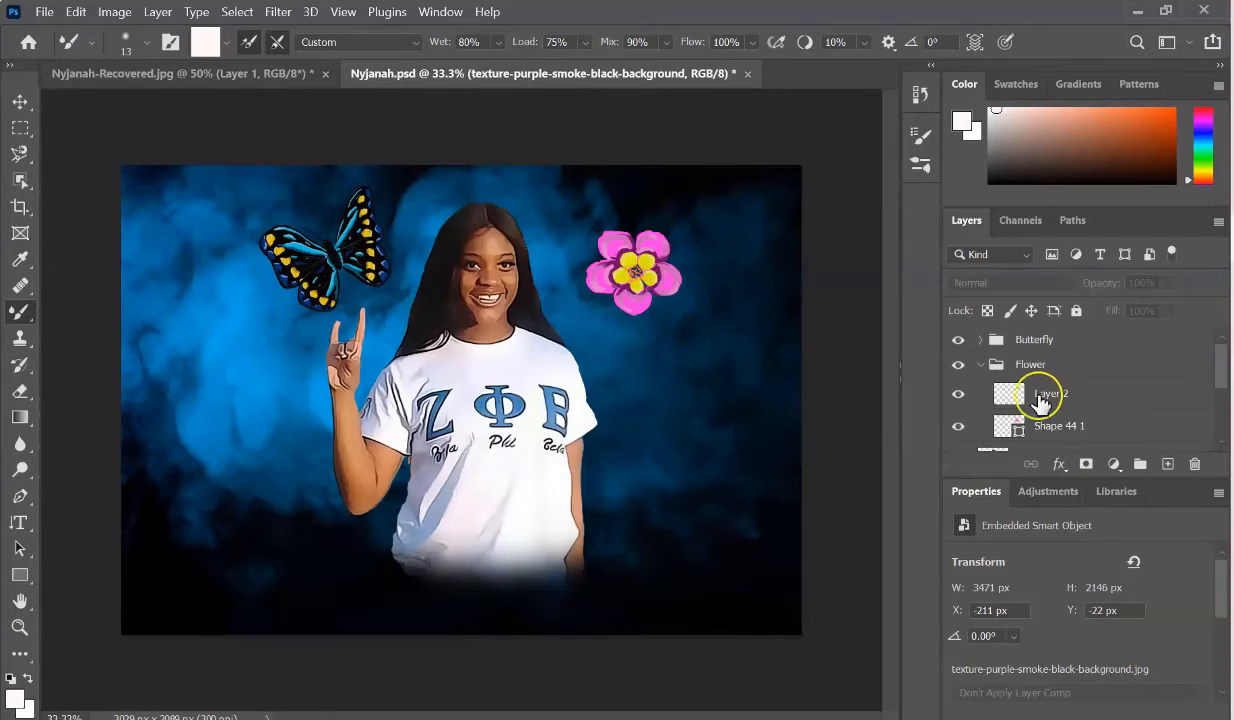
left_click(957, 426)
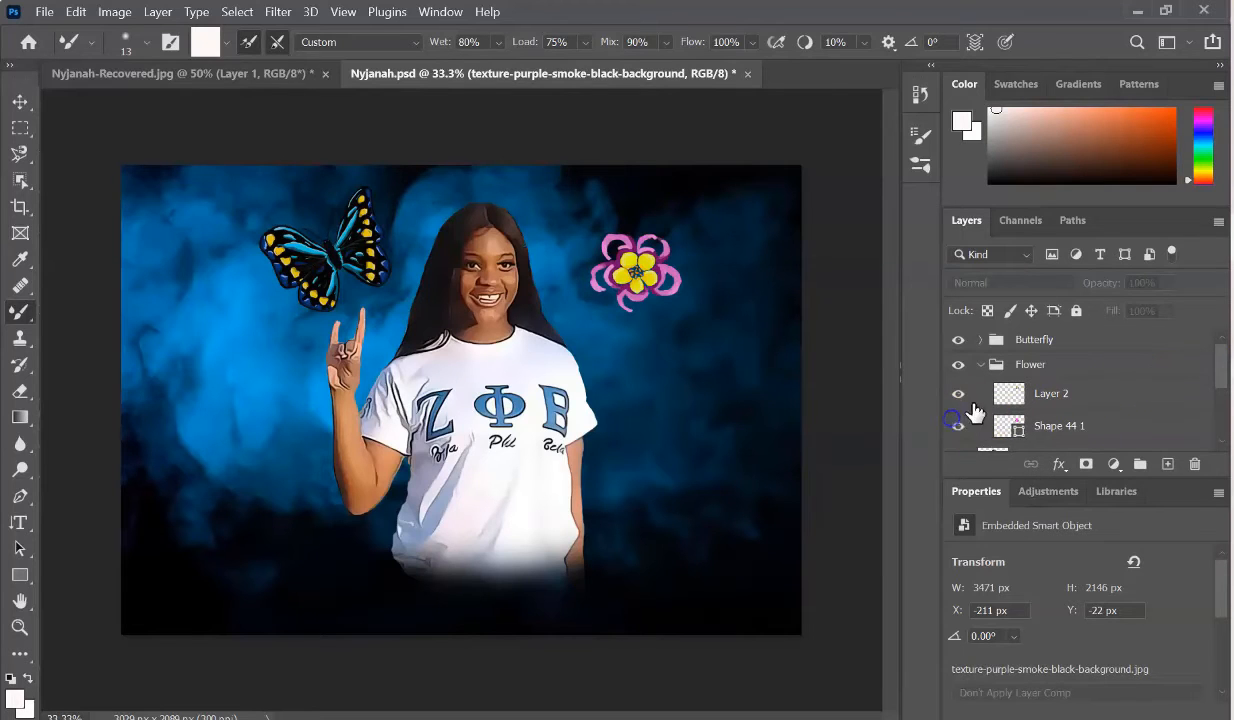
left_click(959, 365)
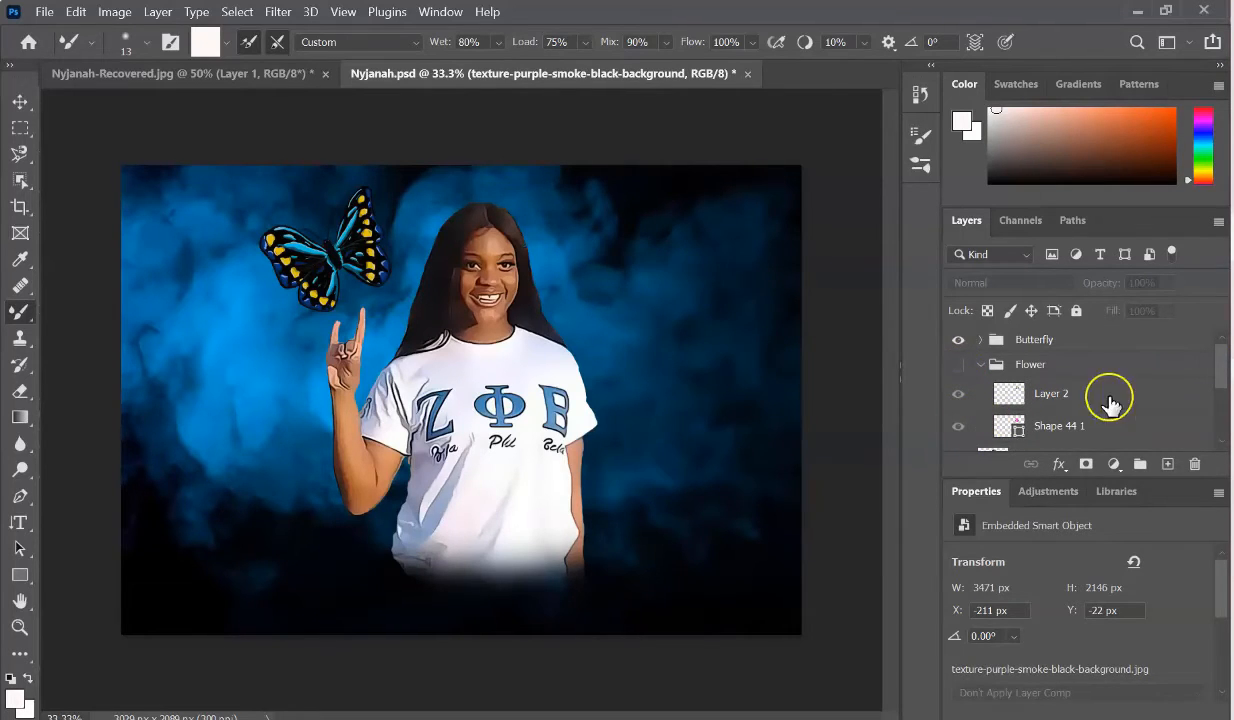
Show the purple smoke background layer again and hide the blue smoke layer
left_click_drag(1219, 373, 1219, 408)
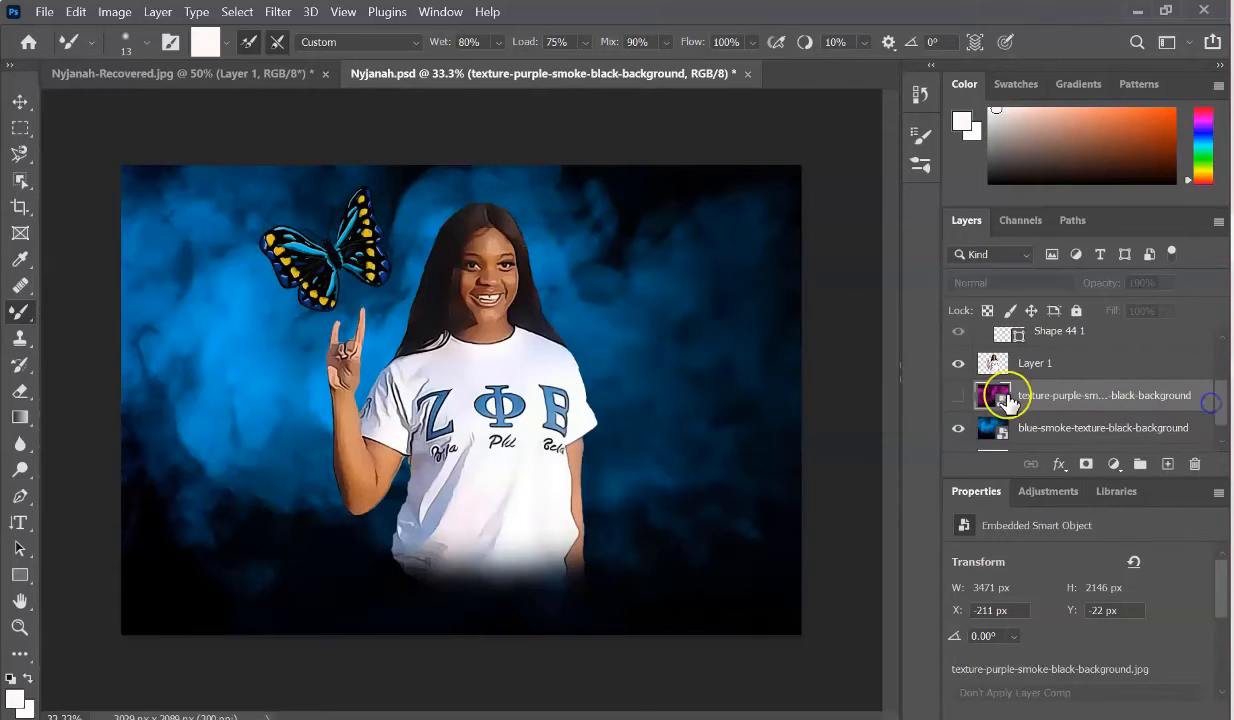
left_click(958, 395)
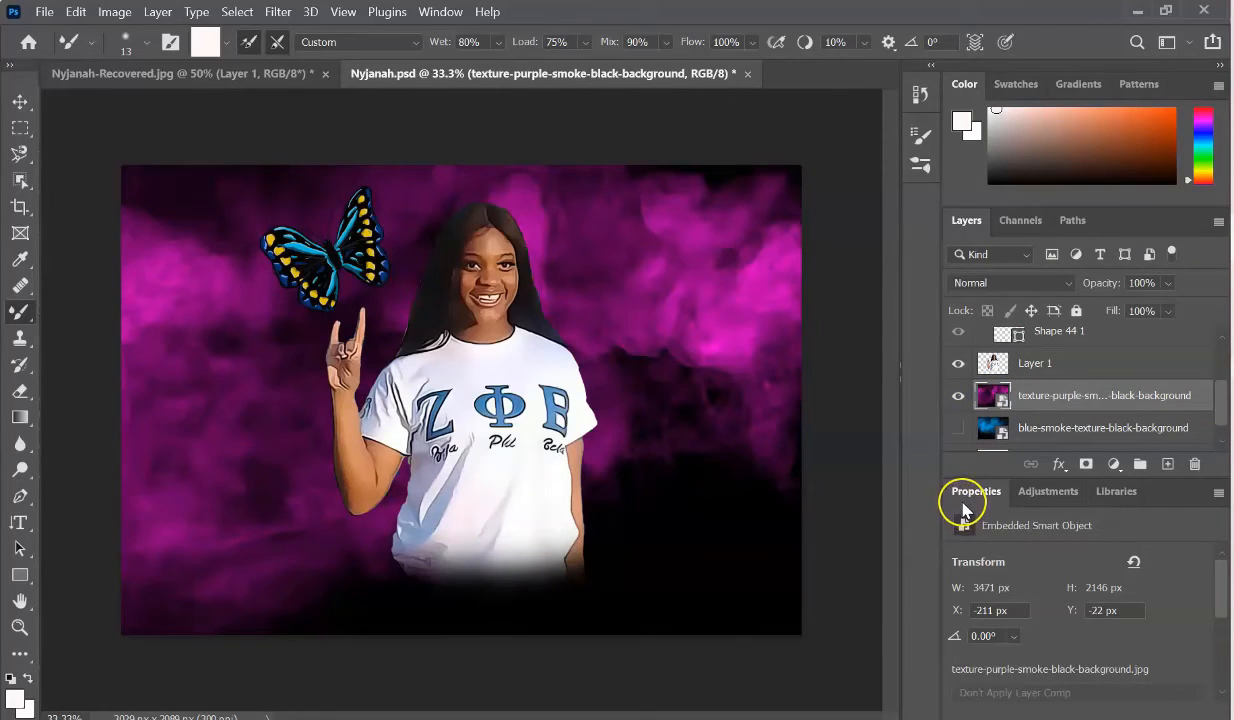
mouse_move(1216, 405)
left_mouse_down()
mouse_move(1218, 428)
mouse_move(1224, 357)
mouse_move(1219, 418)
left_mouse_up()
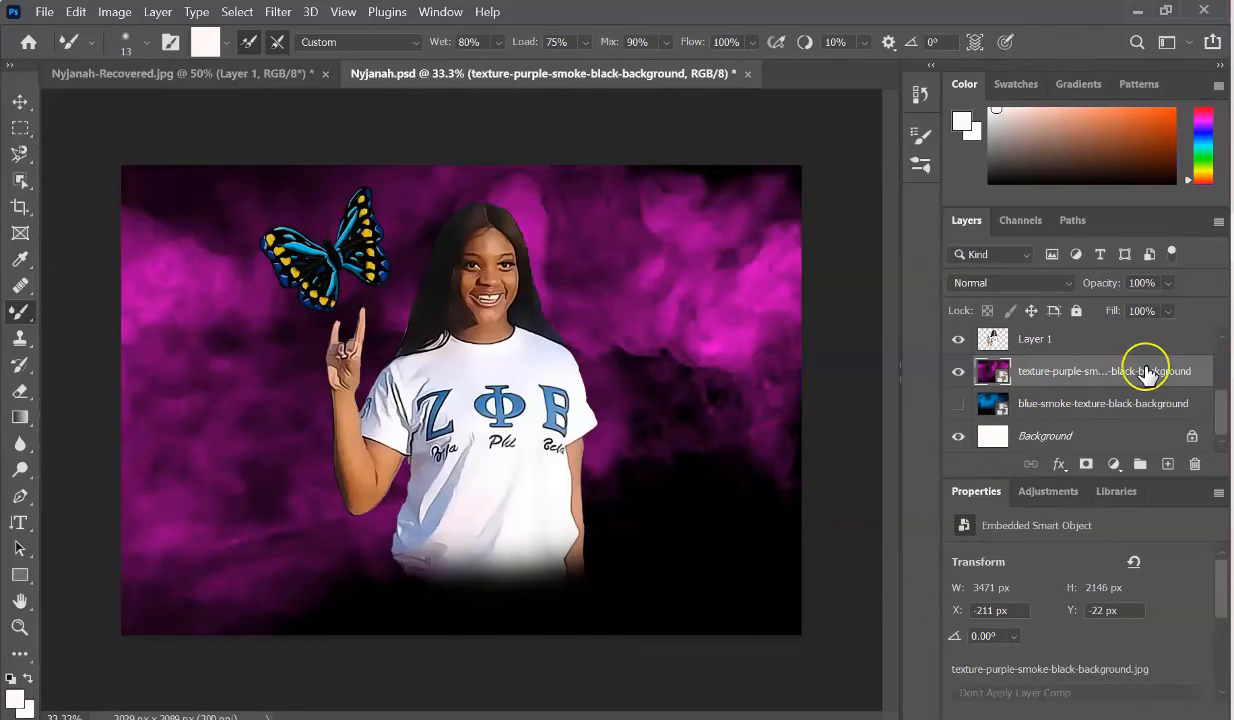
left_click_drag(1218, 406, 1226, 355)
left_click(958, 358)
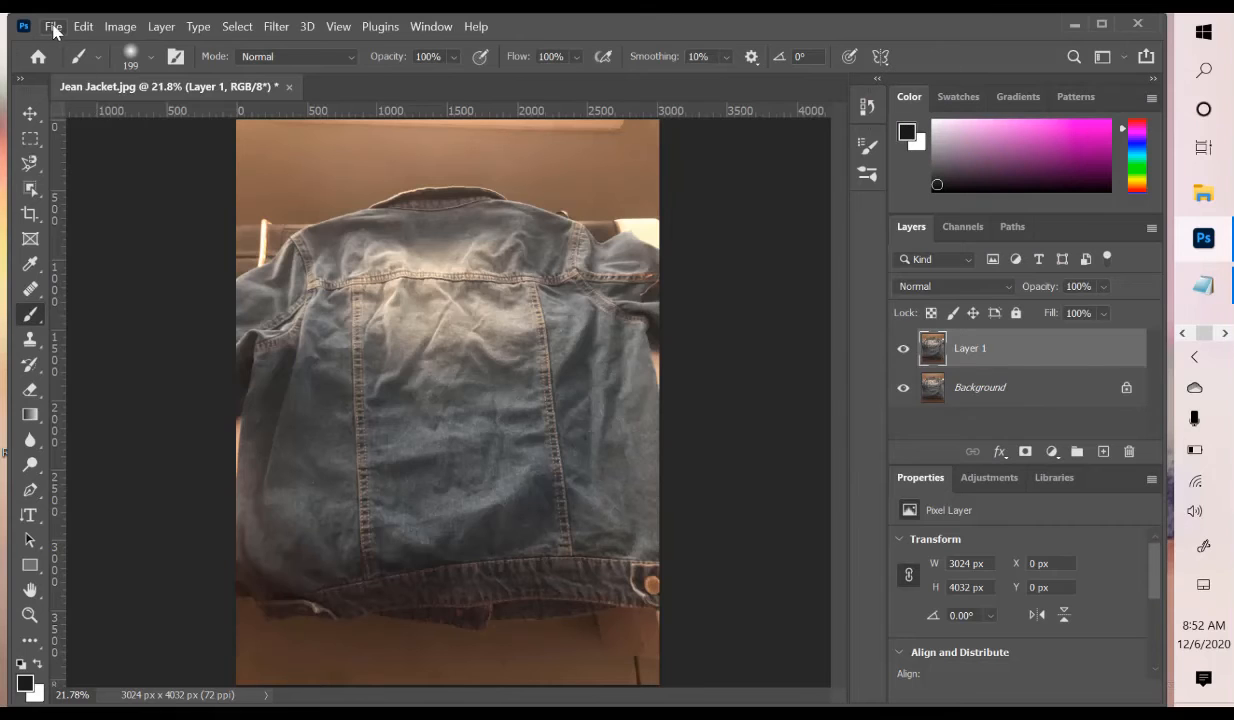
Place the portrait's pink bg PSD file as an embedded object in the Jean Jacket.jpg document
left_click(53, 26)
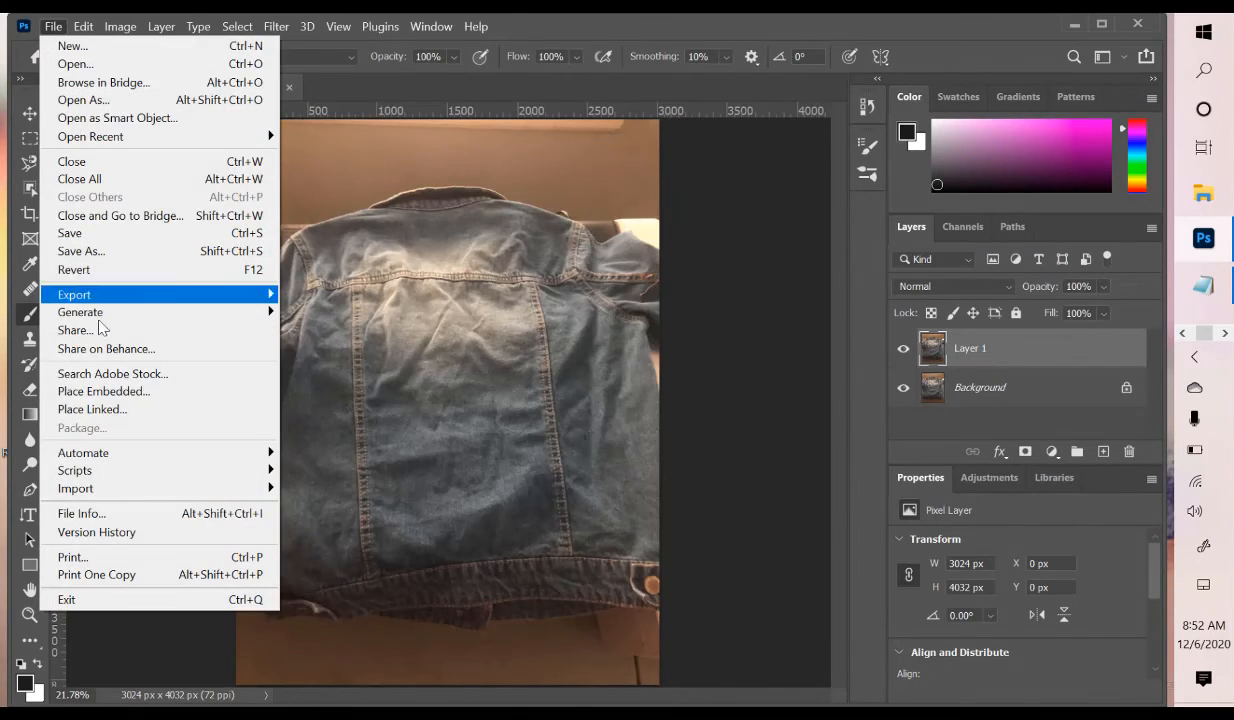
left_click(97, 393)
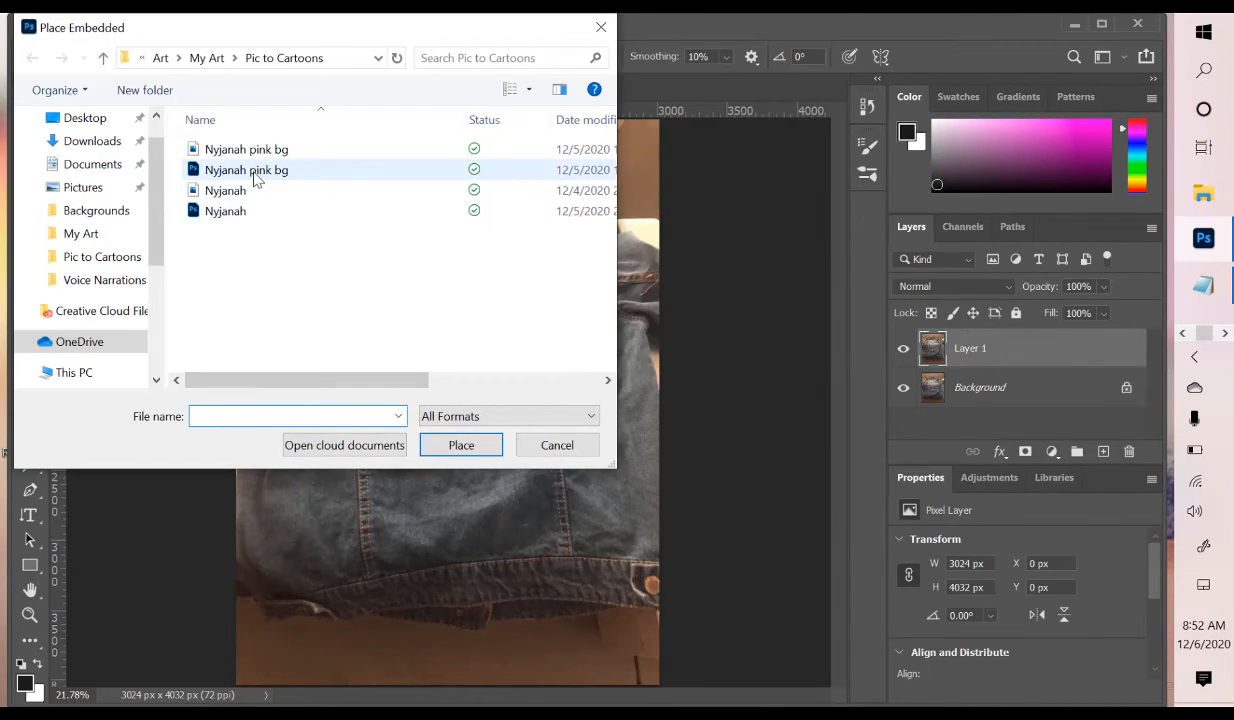
left_click(252, 170)
left_click(443, 452)
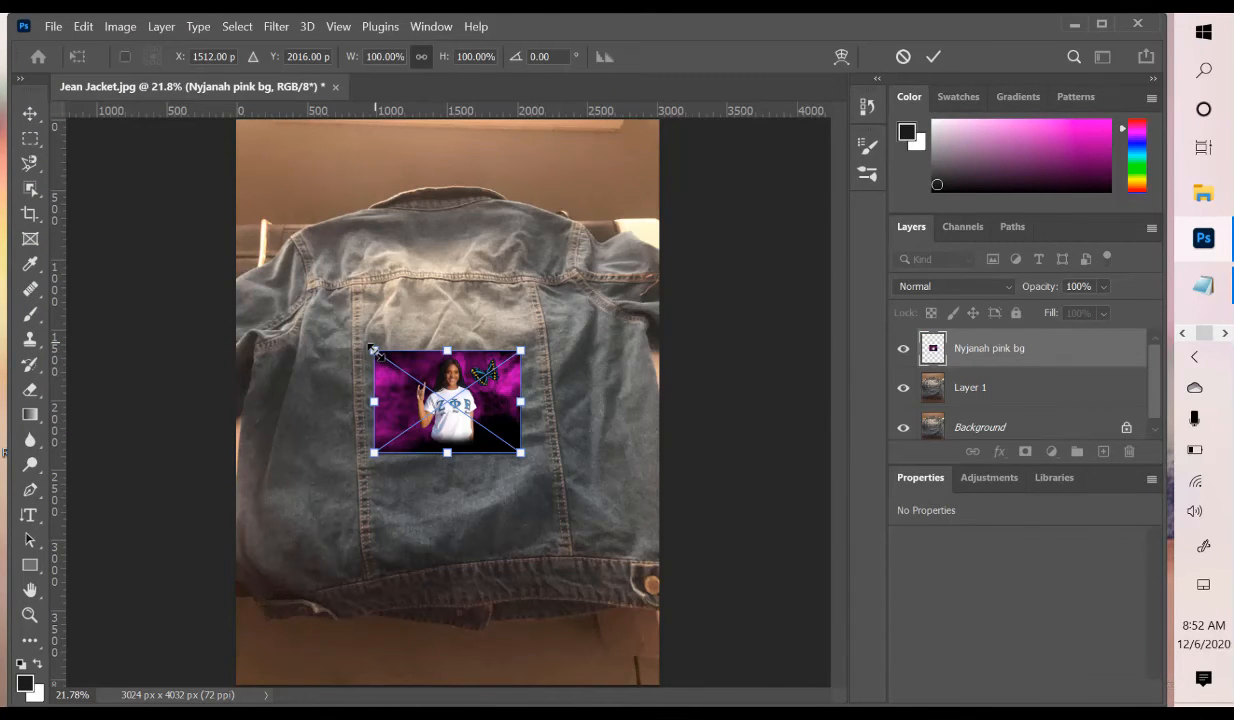
Enlarge the placed portrait to about 285% so it spans the jacket's back from below the shoulders to the waistband
left_click_drag(372, 349, 324, 316)
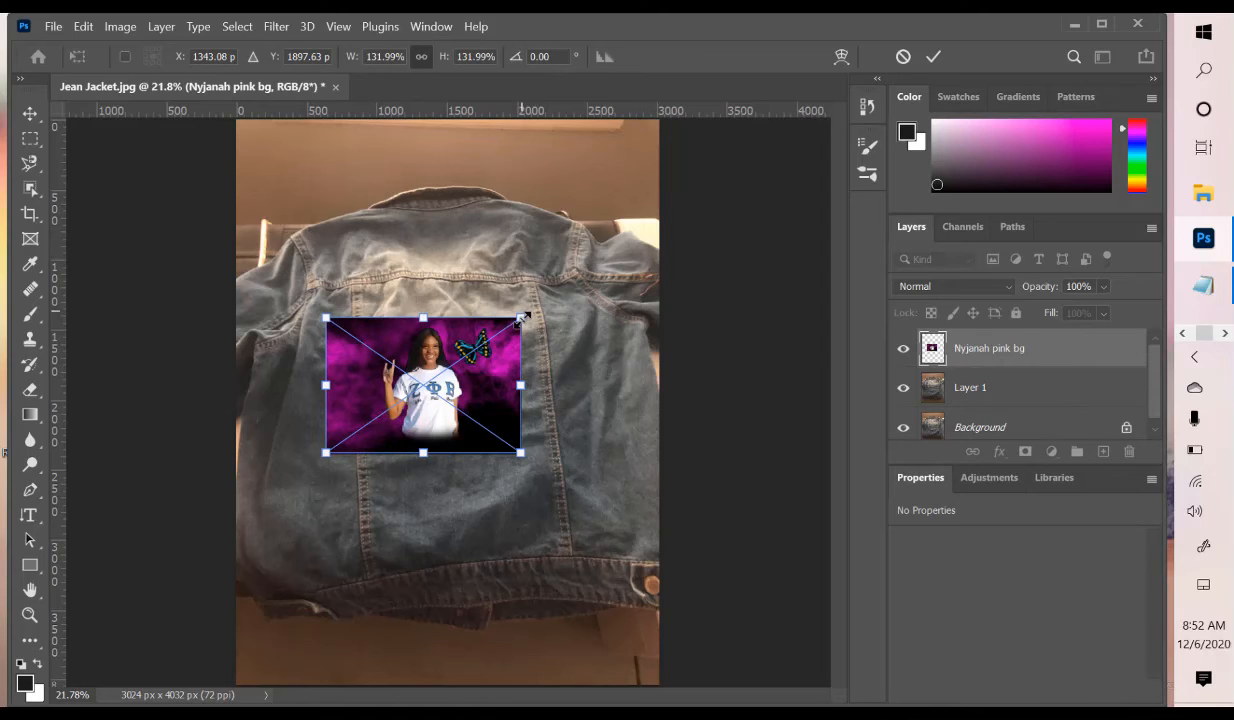
left_click_drag(521, 318, 572, 242)
left_click_drag(540, 345, 524, 346)
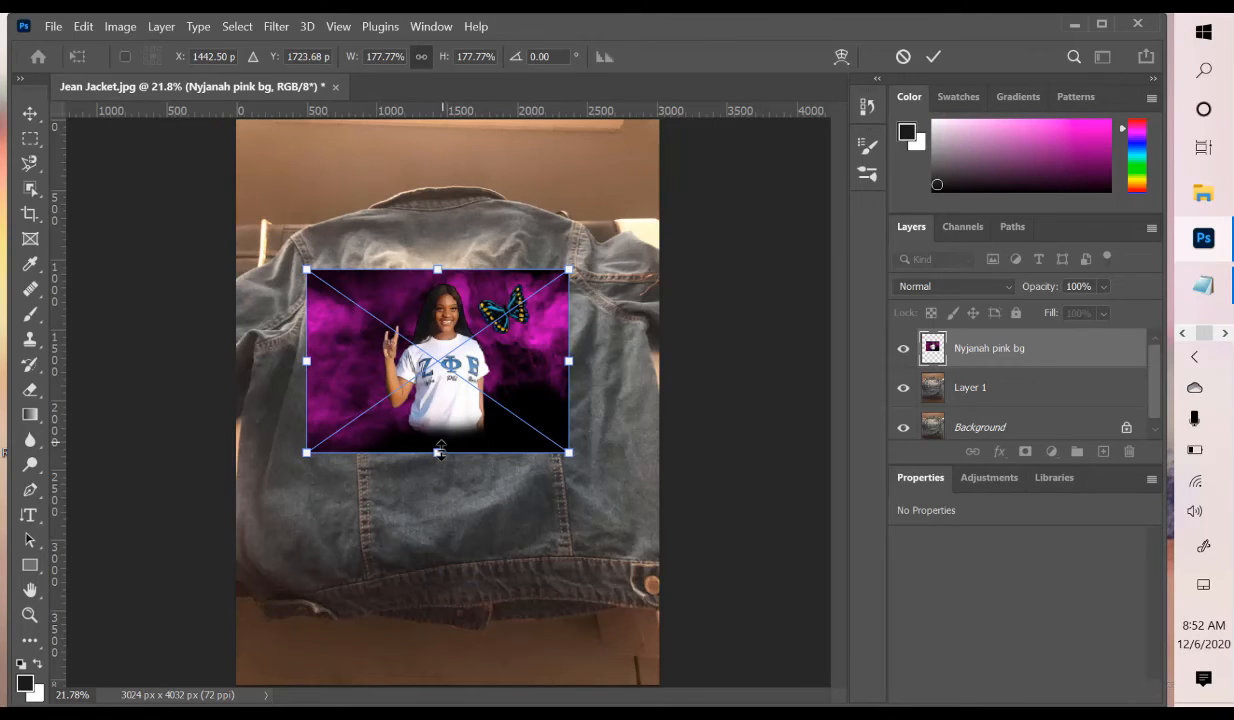
left_click_drag(438, 451, 453, 562)
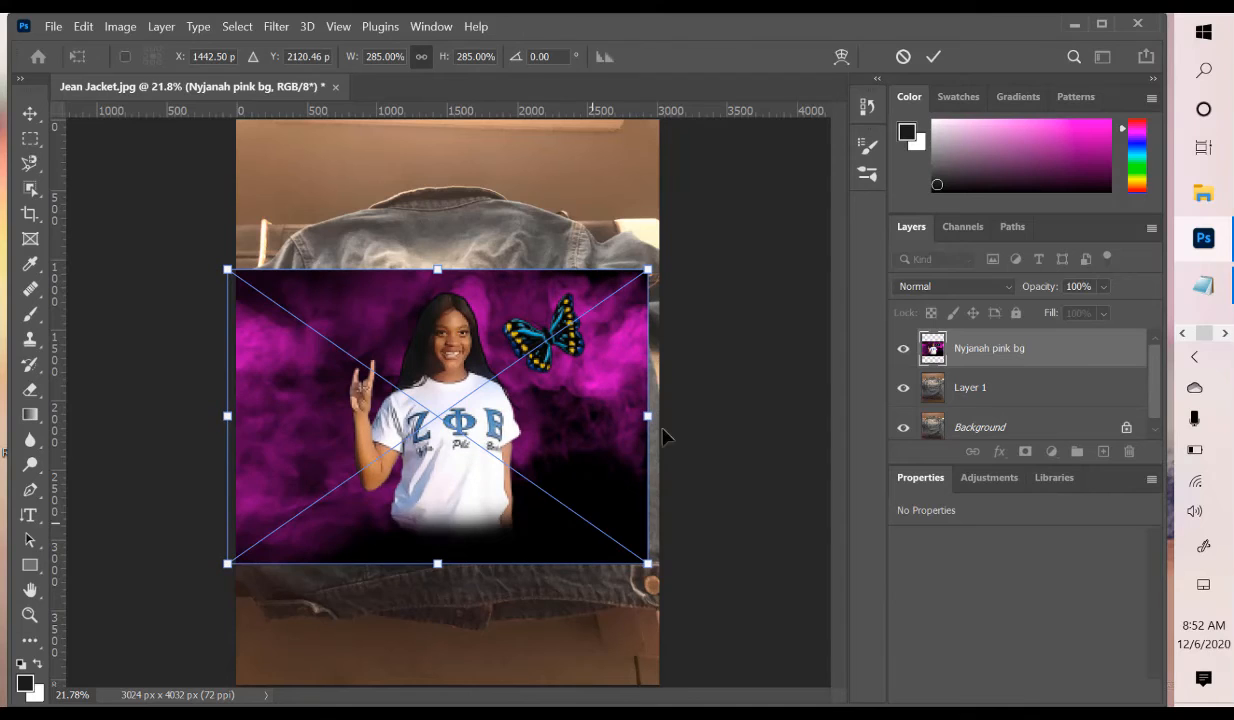
left_click(933, 57)
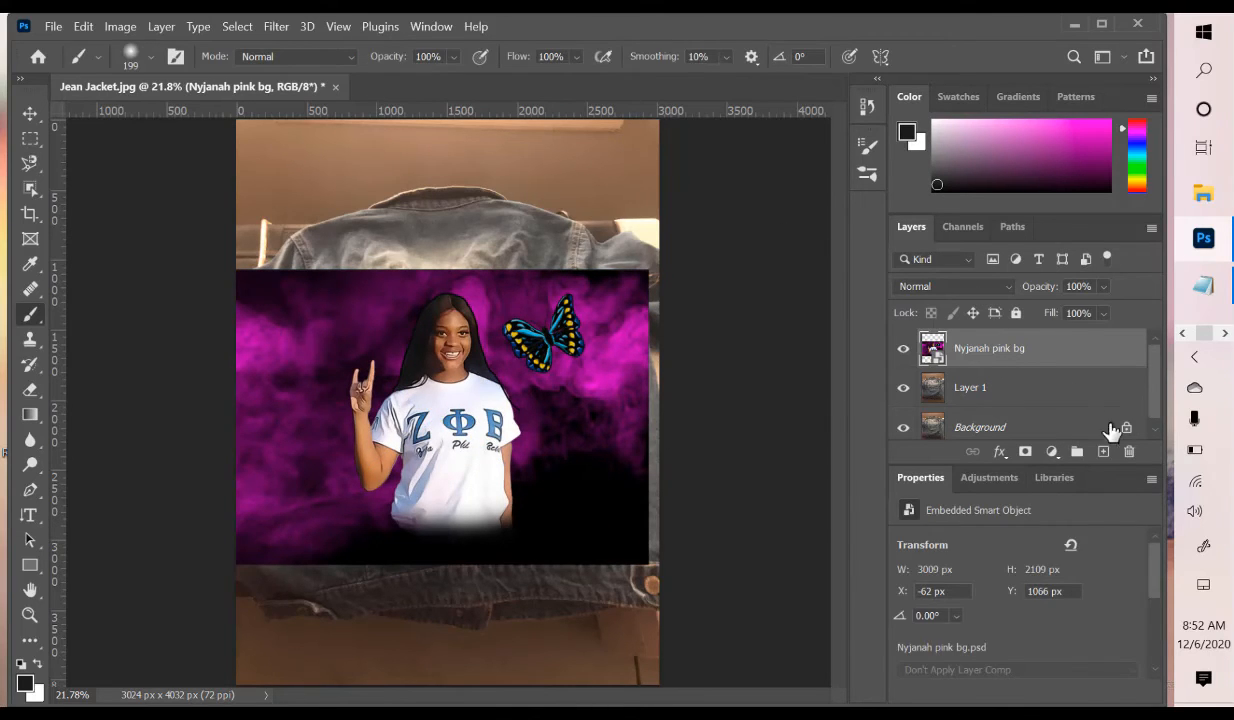
Add a layer mask to the placed portrait and paint black over its left and right sides to uncover the denim
left_click(1025, 455)
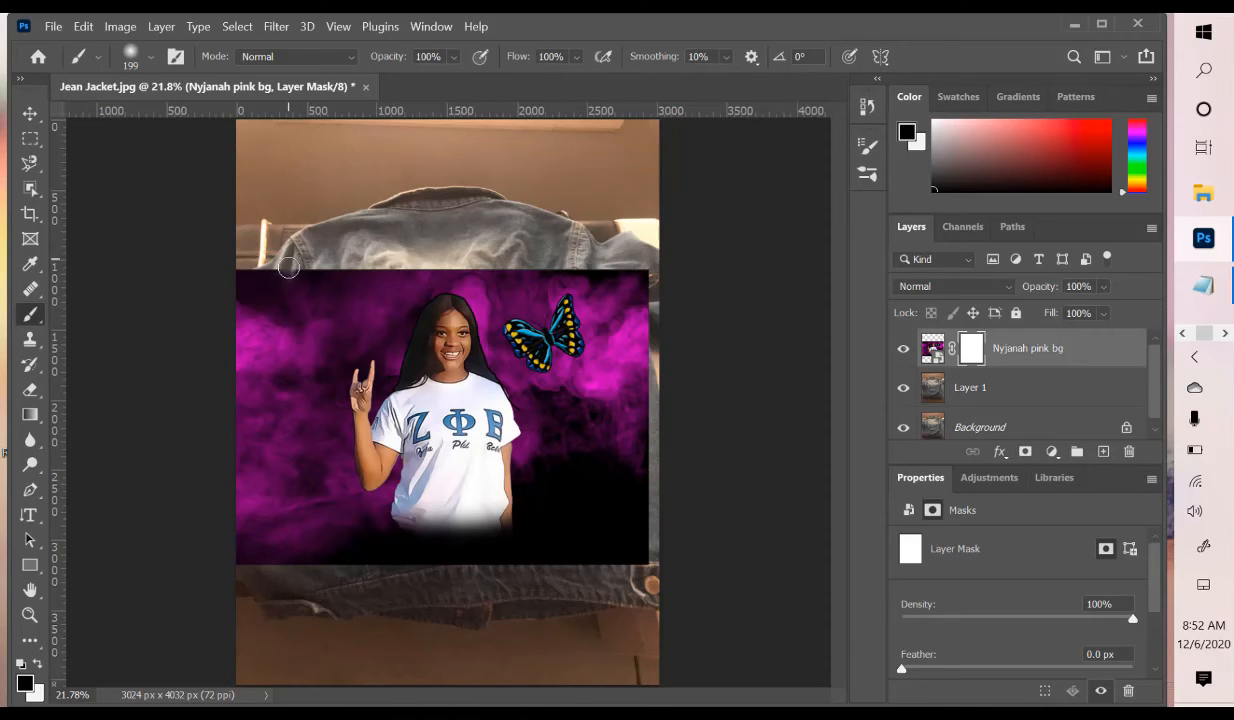
mouse_move(279, 259)
left_mouse_down()
mouse_move(295, 482)
mouse_move(300, 233)
mouse_move(326, 443)
mouse_move(325, 261)
mouse_move(301, 533)
mouse_move(319, 407)
mouse_move(330, 518)
mouse_move(318, 562)
mouse_move(313, 509)
mouse_move(310, 563)
mouse_move(307, 496)
mouse_move(288, 521)
mouse_move(292, 568)
mouse_move(277, 562)
mouse_move(281, 252)
mouse_move(288, 445)
mouse_move(272, 577)
mouse_move(264, 357)
mouse_move(272, 348)
mouse_move(281, 585)
mouse_move(236, 419)
mouse_move(245, 294)
mouse_move(234, 592)
mouse_move(252, 543)
mouse_move(233, 241)
mouse_move(265, 357)
left_mouse_up()
mouse_move(330, 528)
left_mouse_down()
mouse_move(330, 580)
mouse_move(345, 605)
mouse_move(459, 621)
mouse_move(632, 568)
mouse_move(638, 280)
mouse_move(647, 396)
mouse_move(644, 556)
mouse_move(645, 276)
mouse_move(634, 257)
mouse_move(622, 359)
mouse_move(632, 579)
mouse_move(605, 533)
mouse_move(598, 398)
mouse_move(625, 256)
mouse_move(600, 329)
mouse_move(607, 419)
left_mouse_up()
left_click_drag(620, 315, 620, 344)
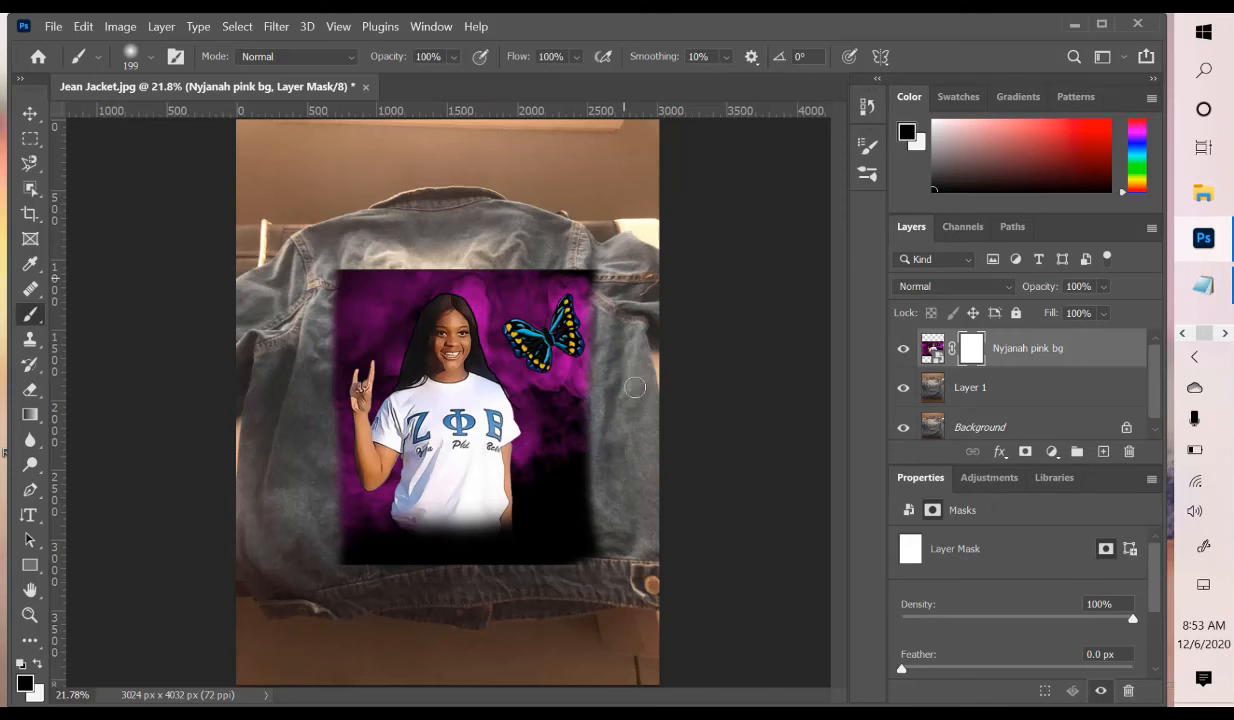
mouse_move(635, 387)
left_mouse_down()
mouse_move(598, 530)
mouse_move(593, 490)
mouse_move(602, 575)
mouse_move(586, 510)
mouse_move(591, 594)
mouse_move(565, 618)
left_mouse_up()
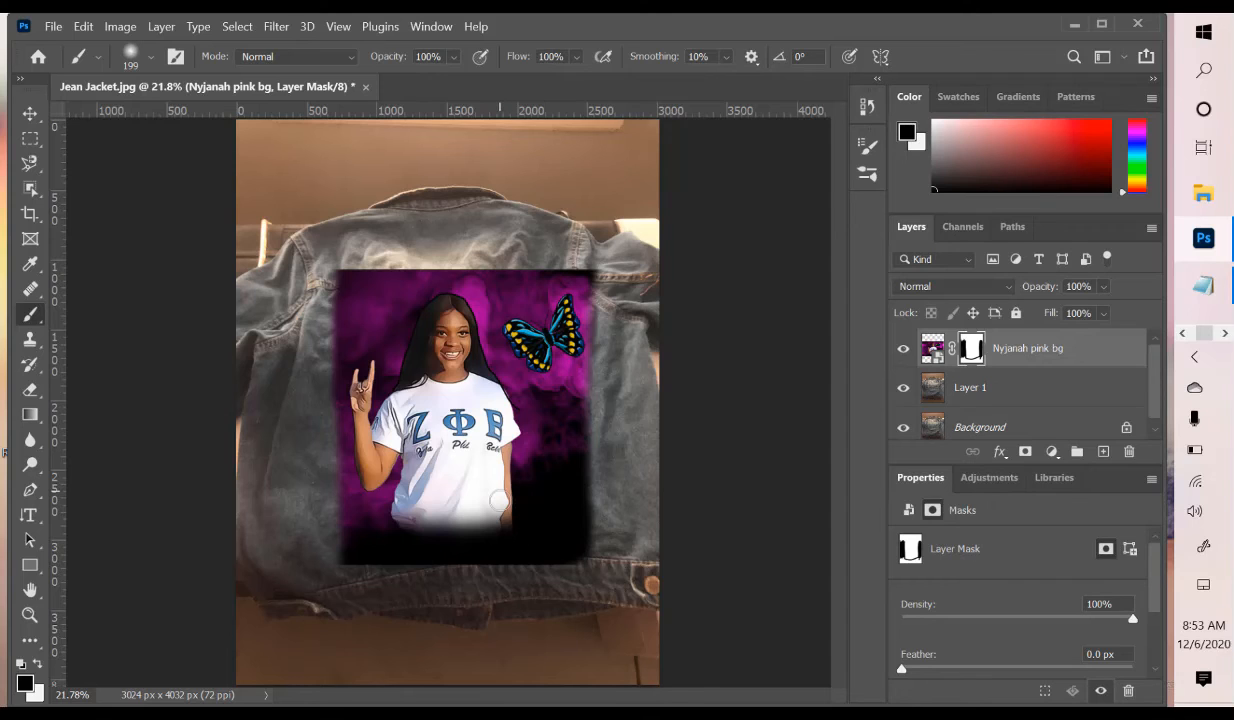
Transform the masked portrait to about 86% width and 97% height, fitting it between the jacket's yoke seam and waistband
key("ctrl+t")
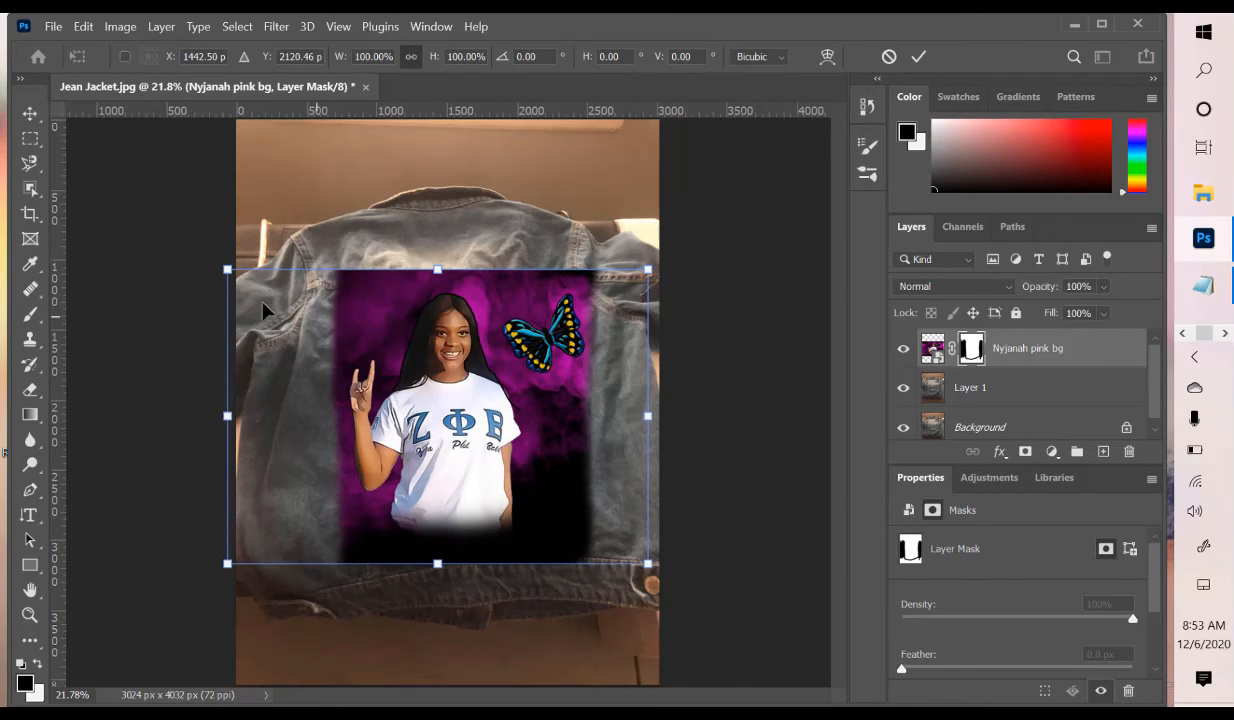
left_click_drag(226, 269, 267, 261)
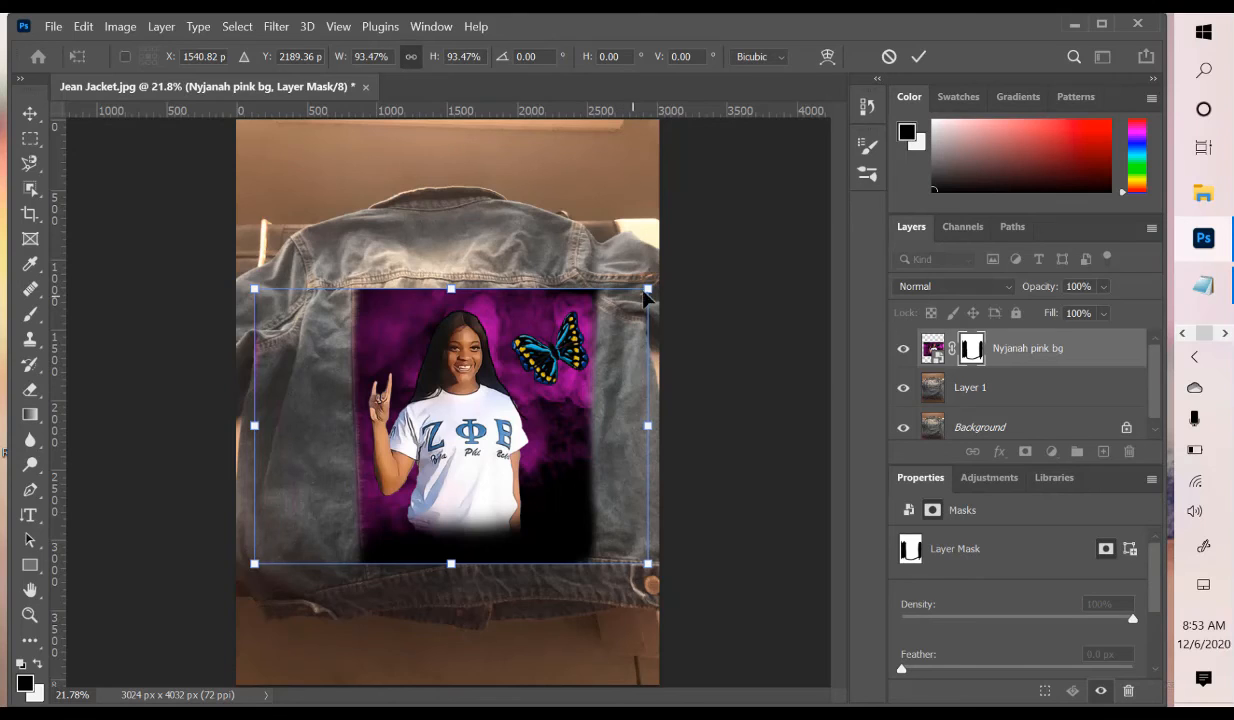
left_click_drag(645, 289, 589, 294)
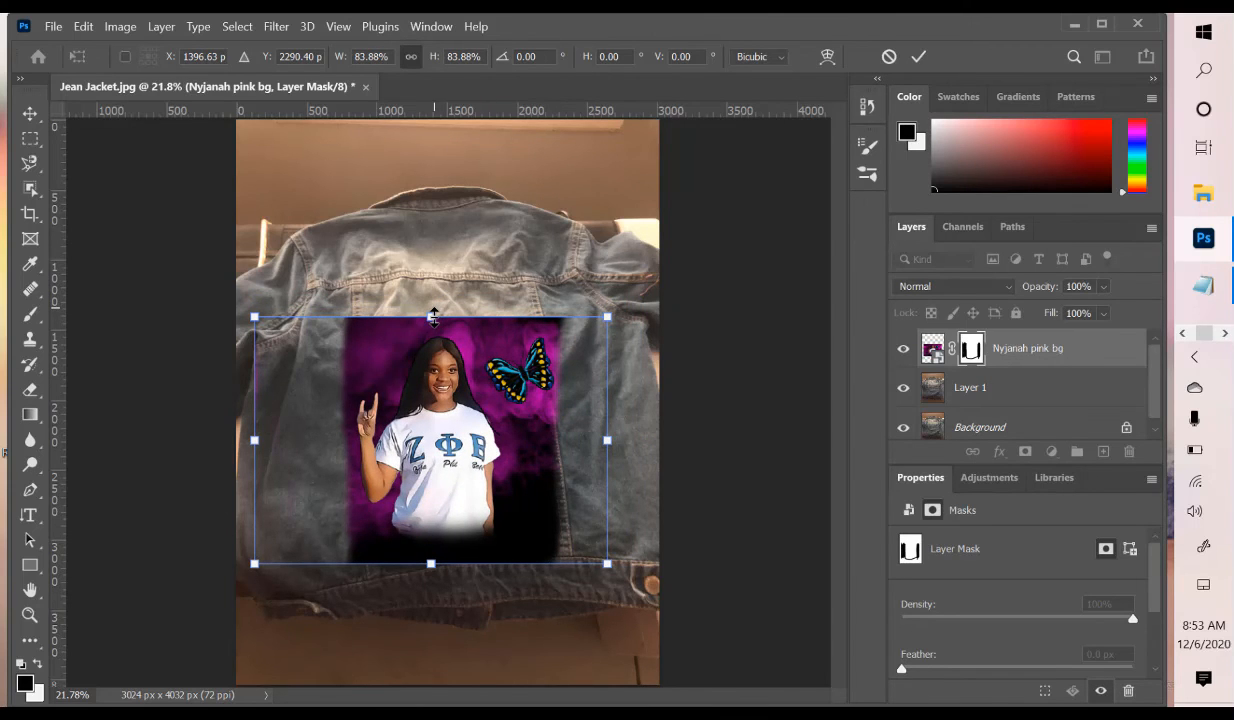
left_click_drag(432, 317, 430, 276)
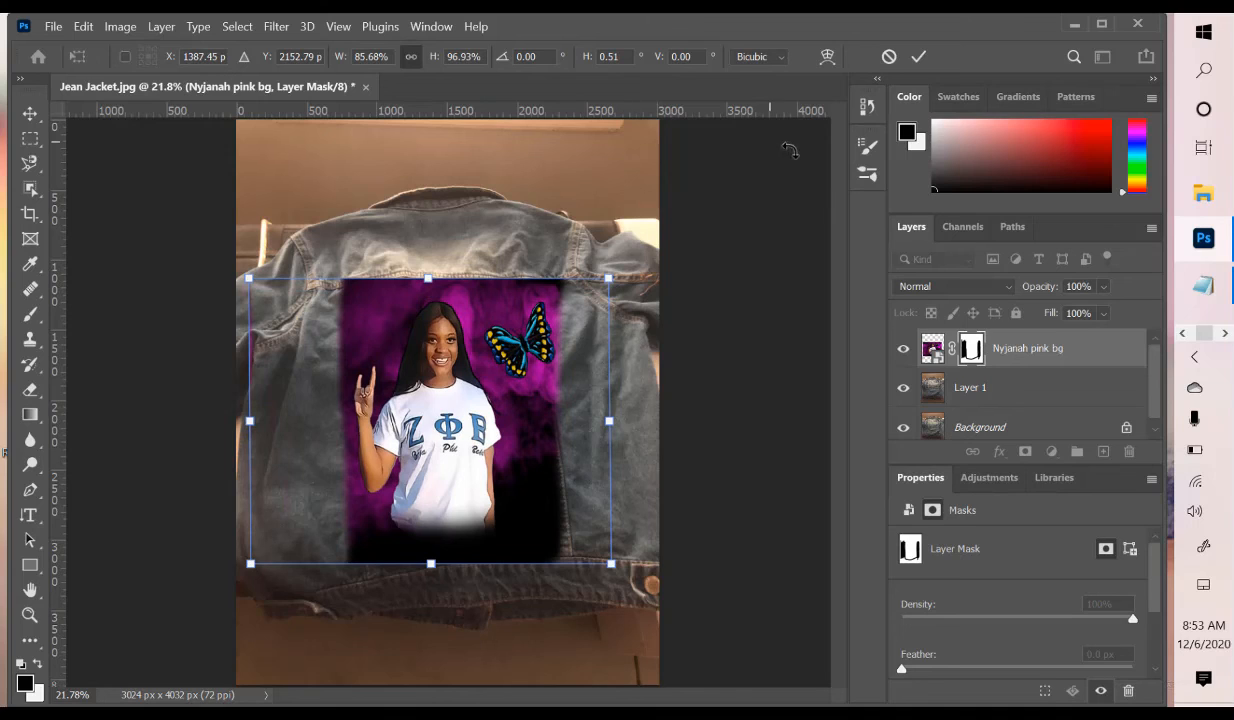
left_click(918, 57)
Paint black on the mask along the portrait's left edge to follow the jacket seam, and erase the stray purple line beyond it
key("b")
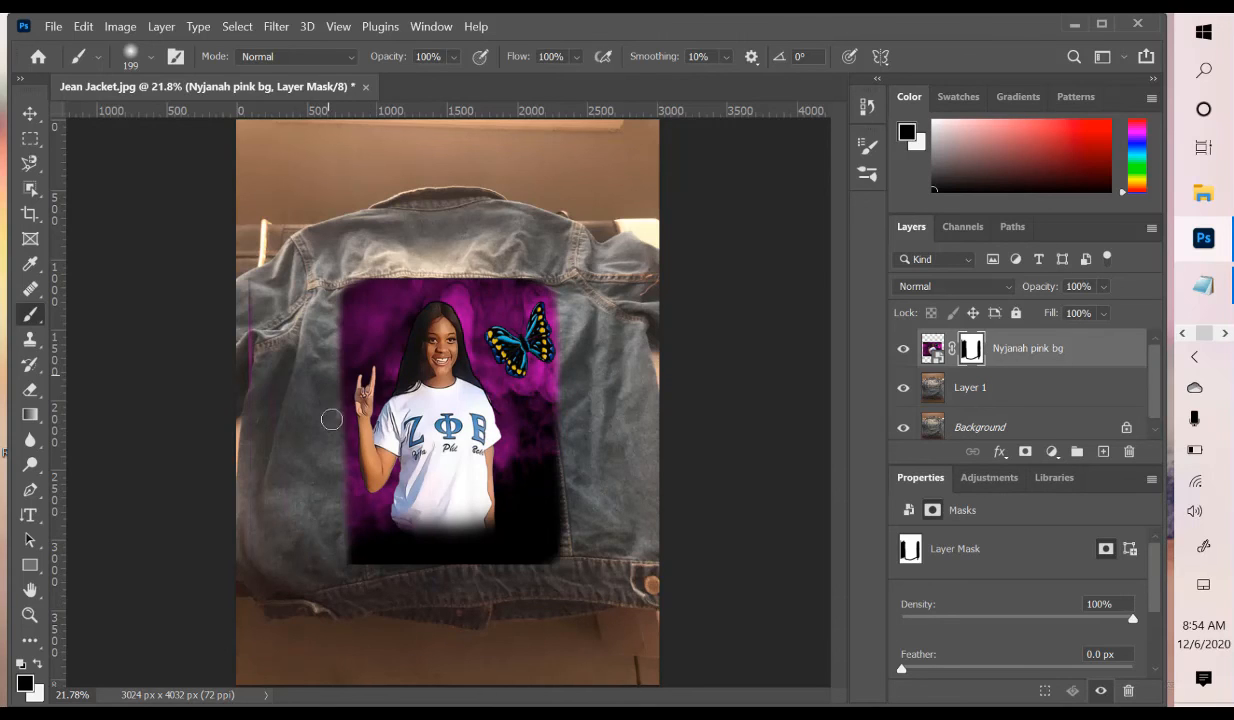
mouse_move(340, 530)
left_mouse_down()
mouse_move(356, 578)
mouse_move(334, 508)
mouse_move(364, 578)
mouse_move(336, 471)
mouse_move(336, 459)
mouse_move(344, 513)
mouse_move(334, 283)
left_mouse_up()
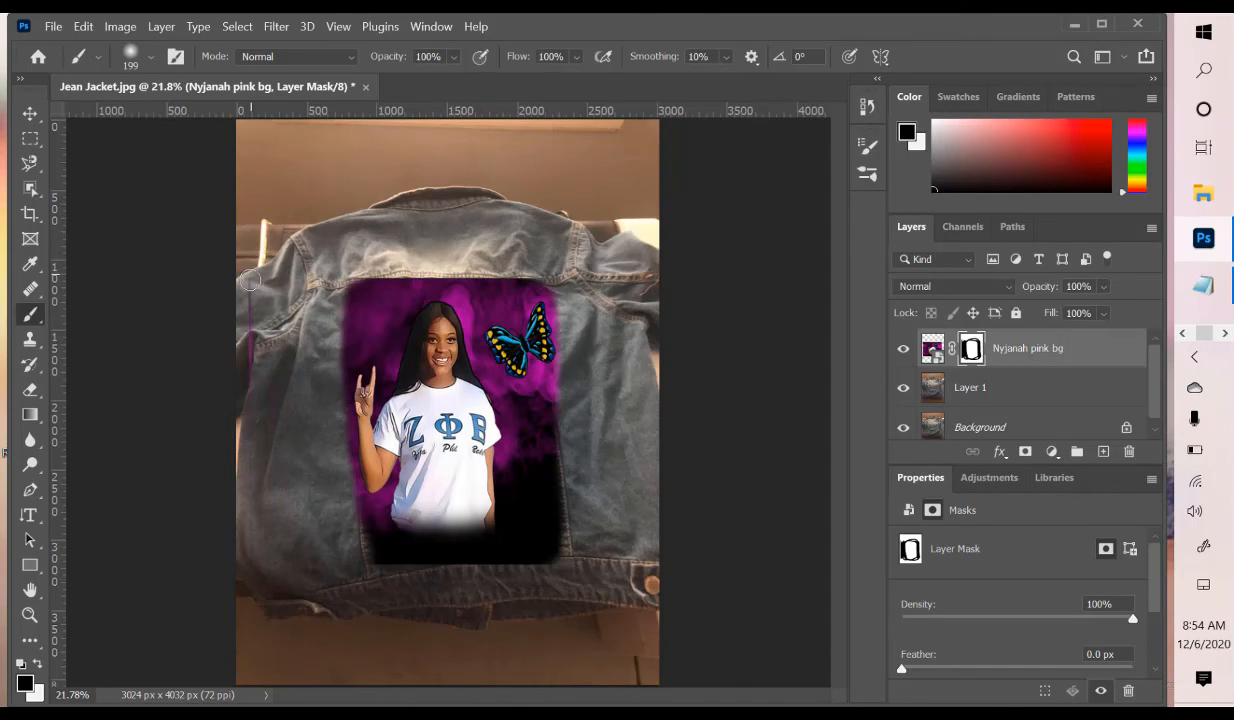
mouse_move(250, 282)
left_mouse_down()
mouse_move(255, 592)
mouse_move(230, 499)
mouse_move(253, 595)
mouse_move(270, 498)
mouse_move(281, 542)
mouse_move(301, 501)
mouse_move(327, 579)
mouse_move(312, 510)
left_mouse_up()
Scale the masked portrait down to about 94%, narrowing it from both sides to fit the jacket's centre back panel
key("ctrl+t")
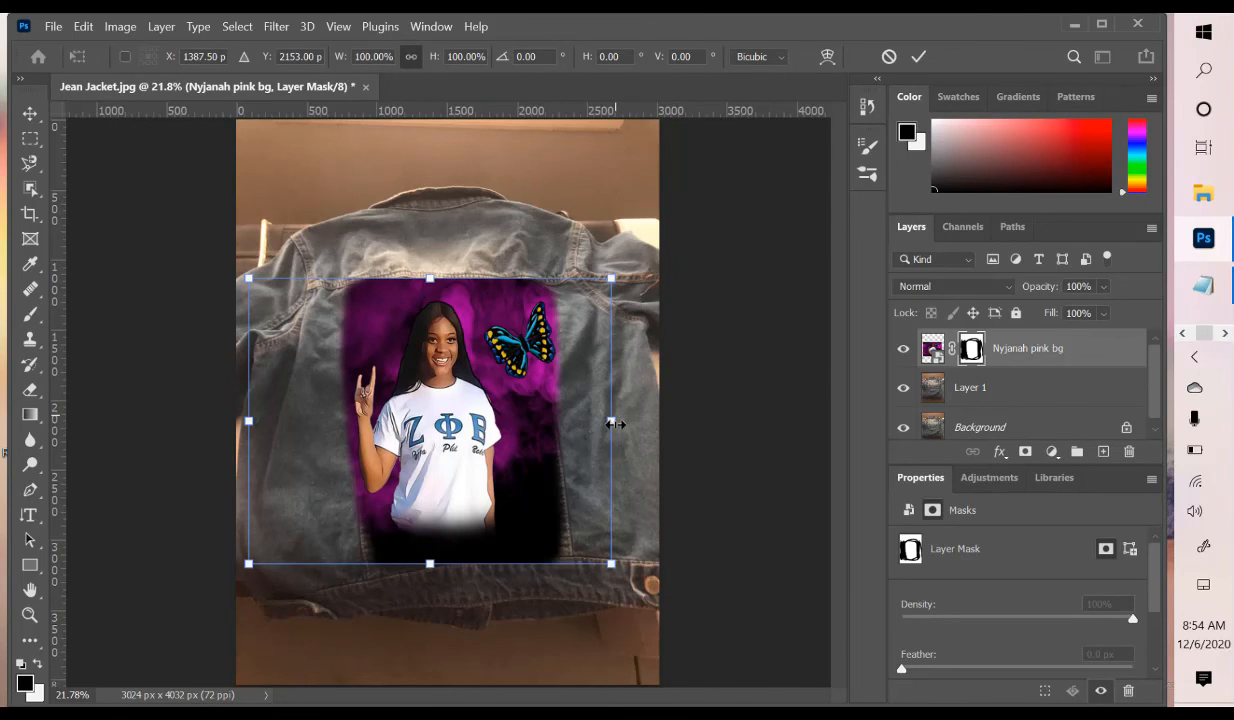
left_click_drag(615, 424, 602, 423)
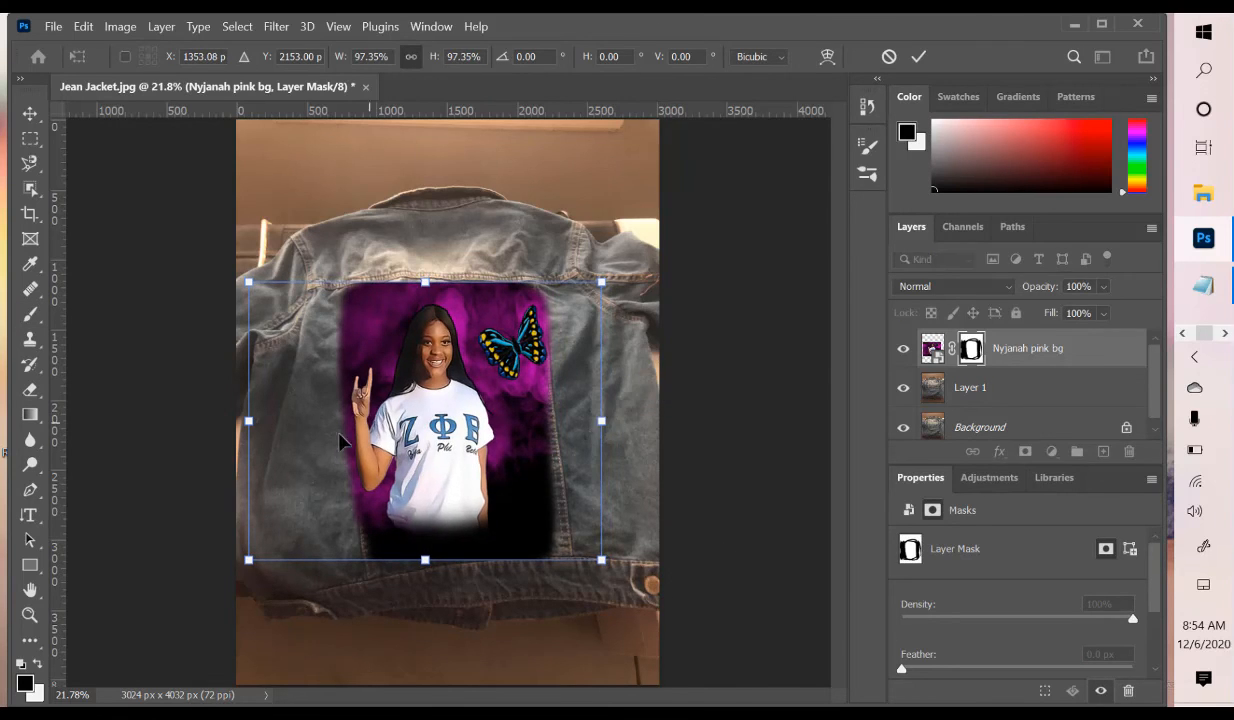
left_click_drag(248, 421, 260, 424)
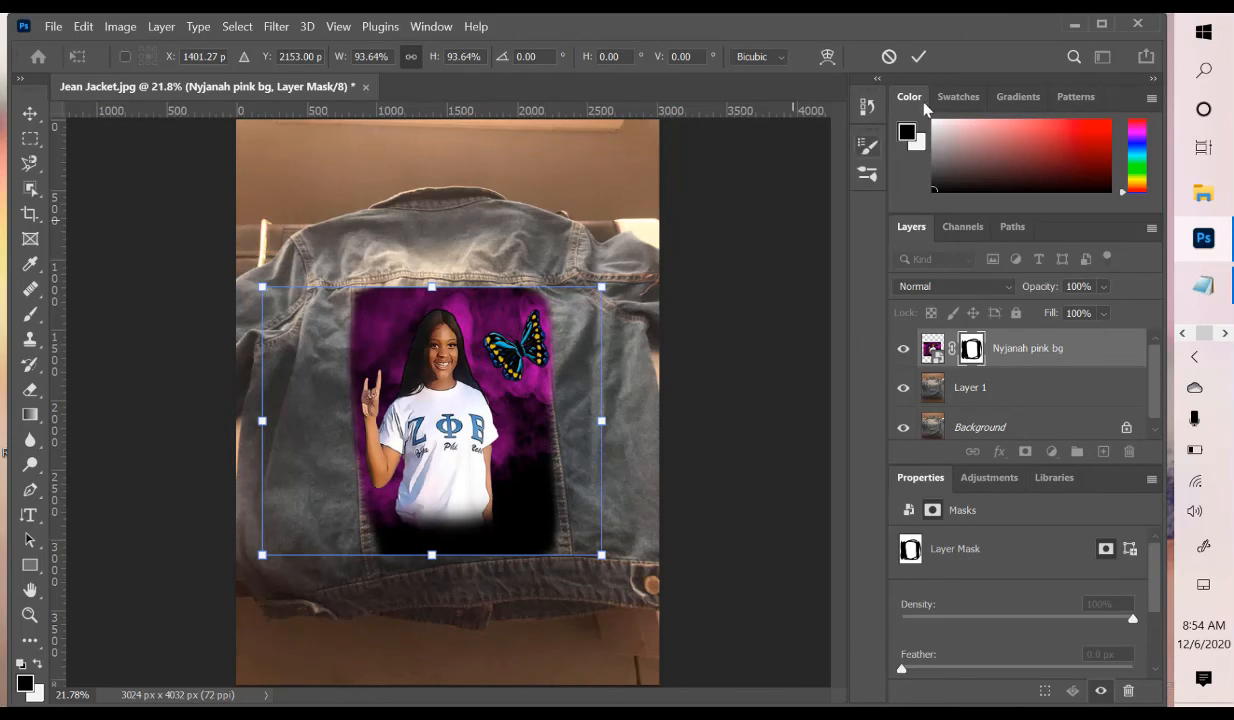
left_click(921, 56)
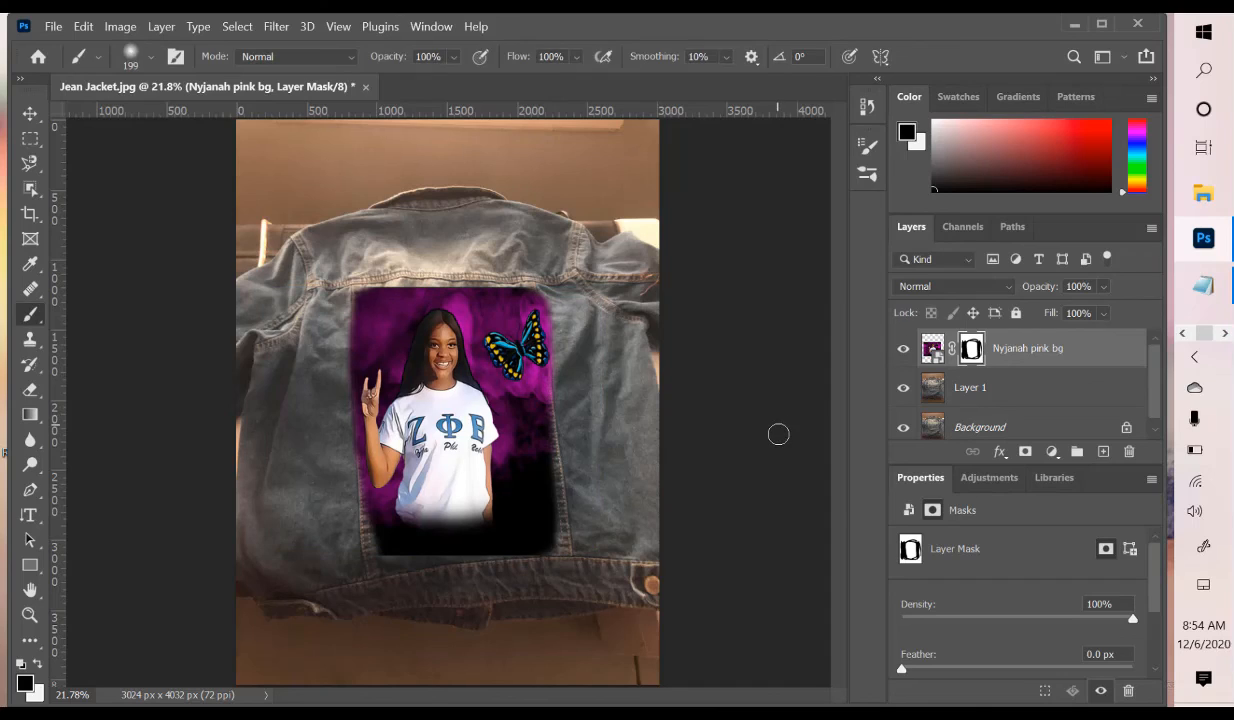